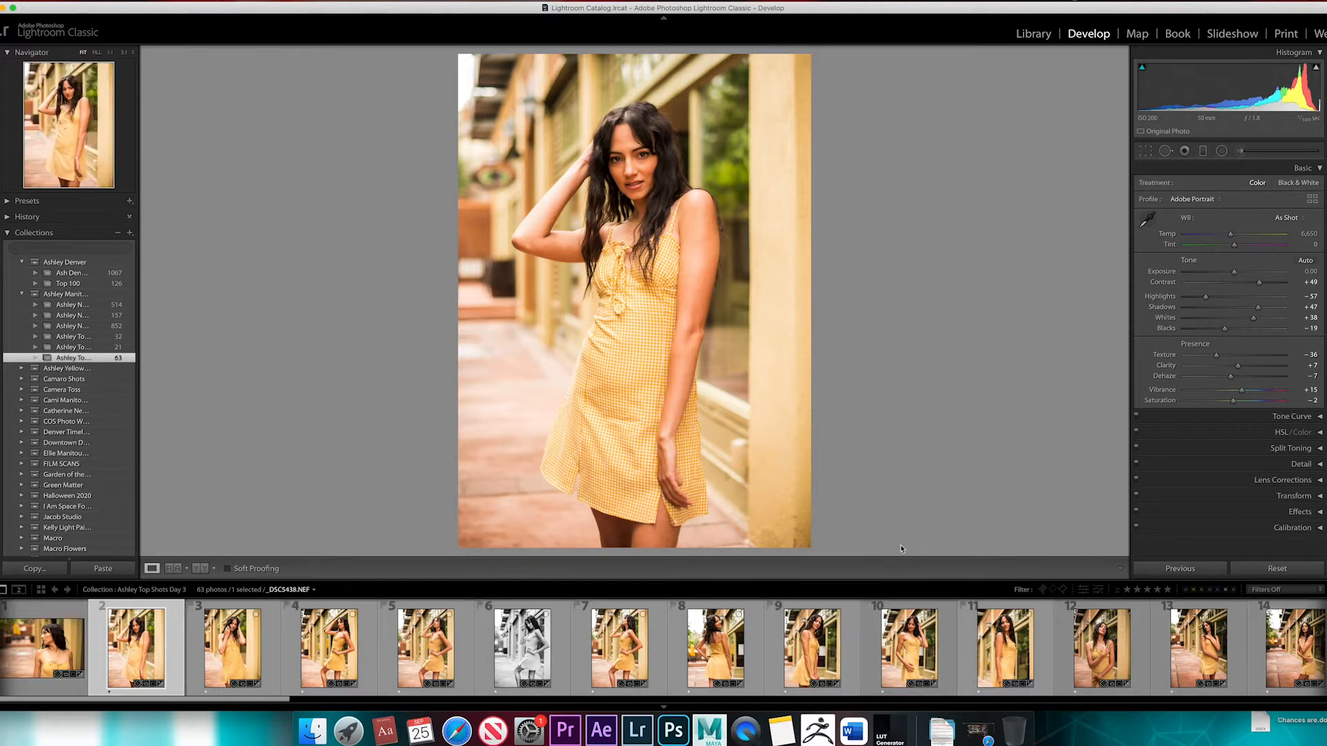
# Collapse the expanded collection sets, reopen the Manitou Morning set, and display its Top Shots Day 3 collection
pyautogui.click(23, 293)
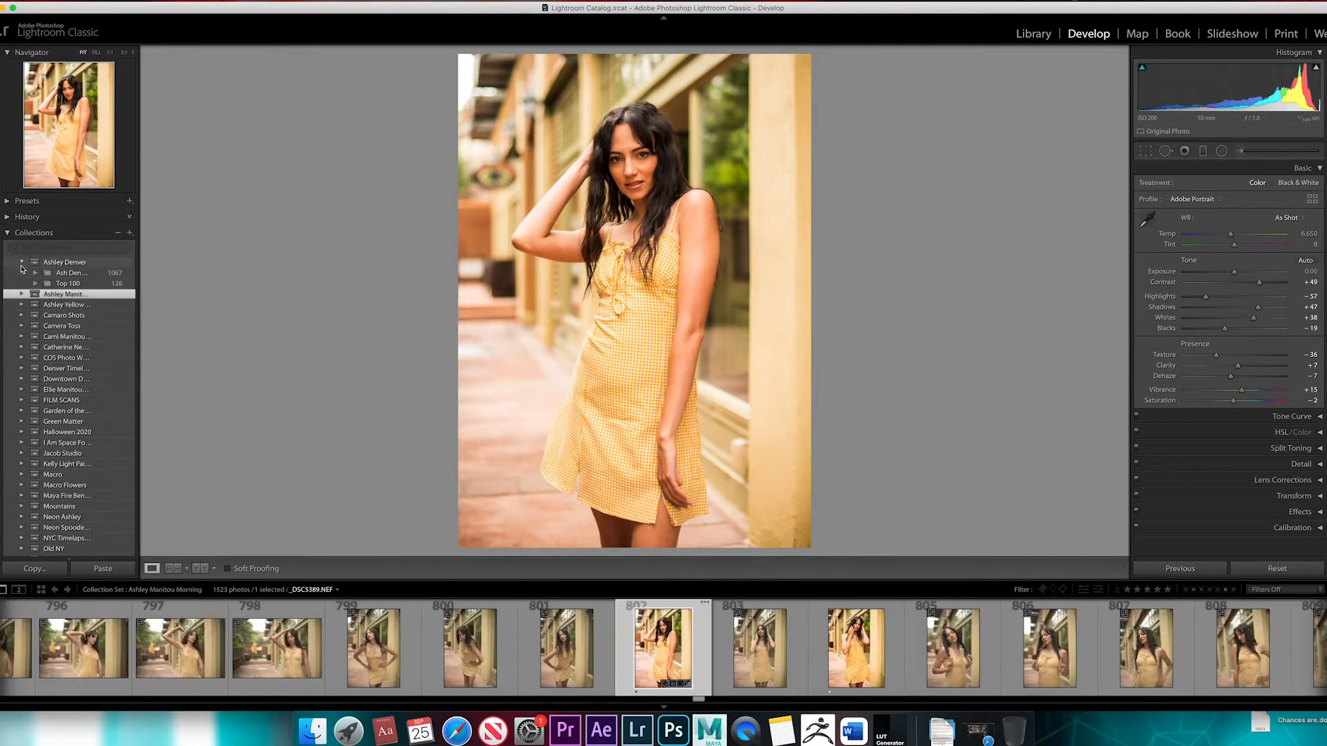
pyautogui.click(22, 263)
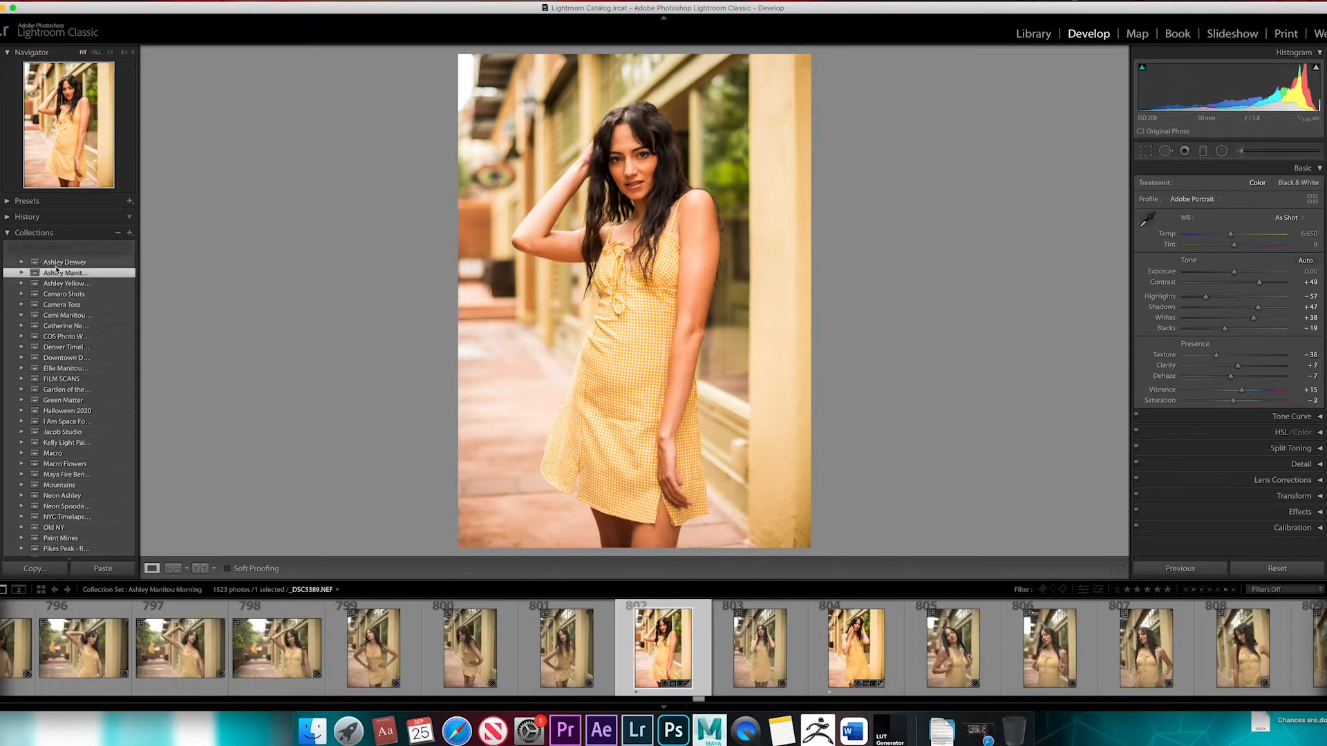
pyautogui.click(22, 274)
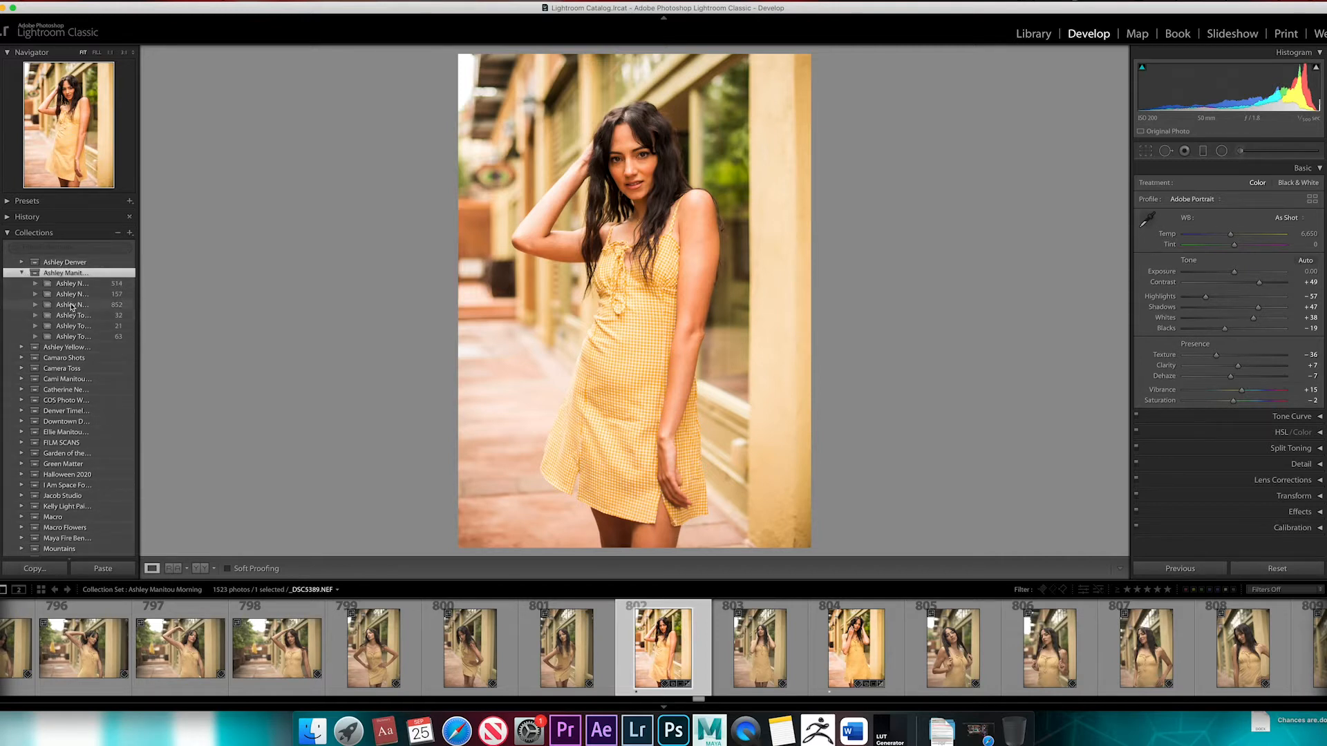
pyautogui.click(86, 338)
pyautogui.click(81, 284)
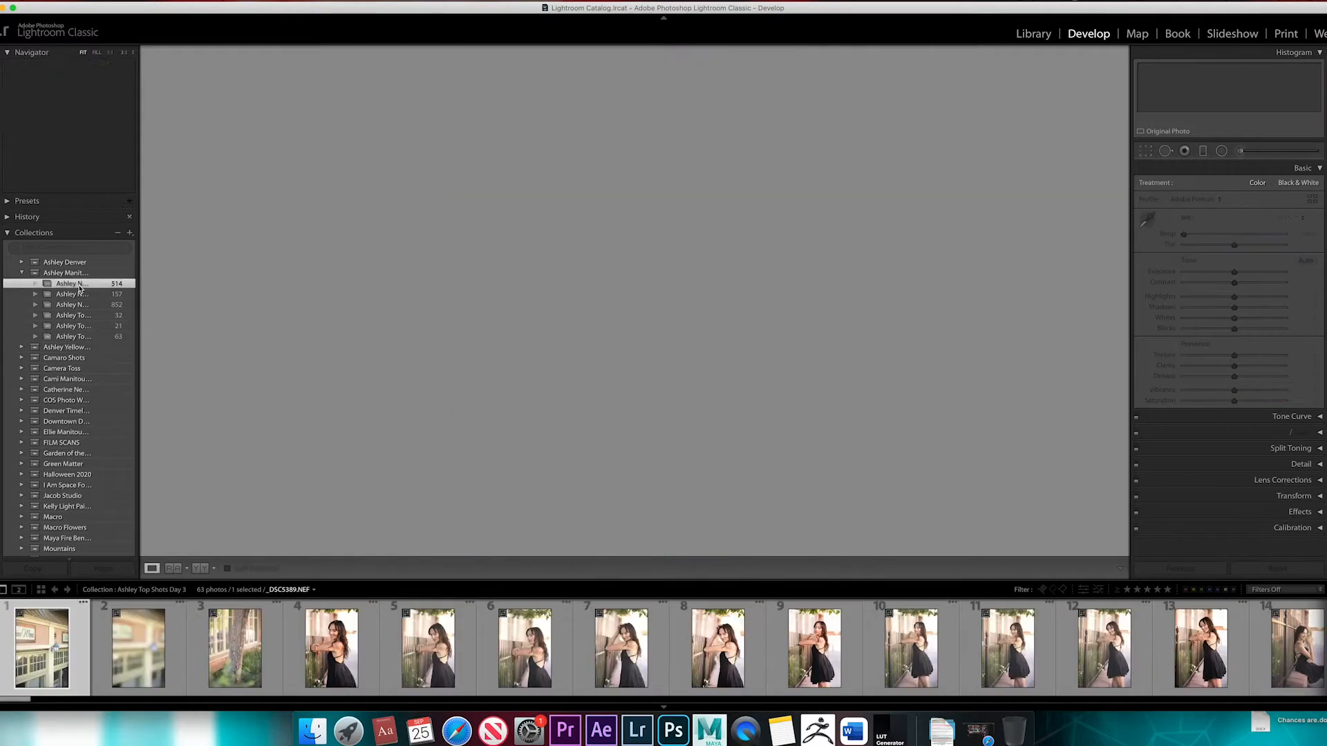
pyautogui.click(87, 338)
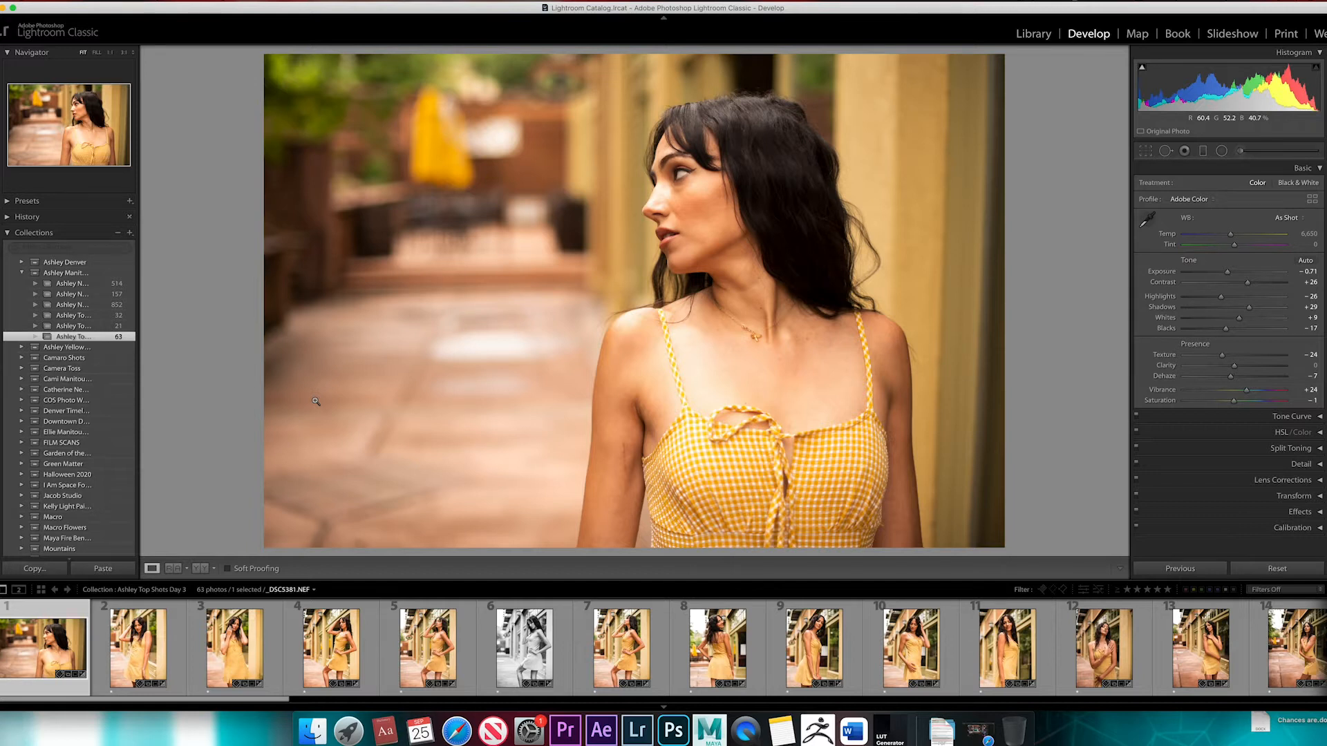
# Show all photographs in the filmstrip, browse toward the newest shots, and return to the Top Shots Day 3 collection
pyautogui.click(183, 593)
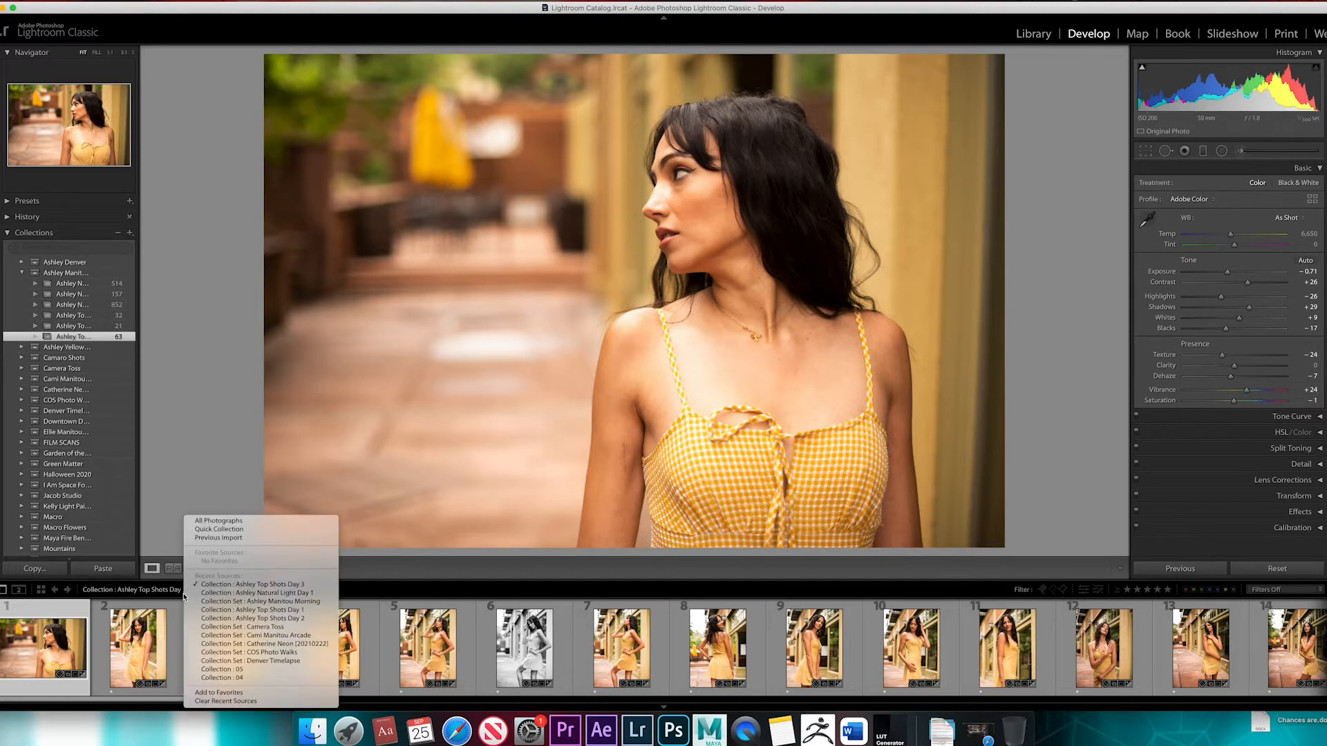
pyautogui.click(218, 521)
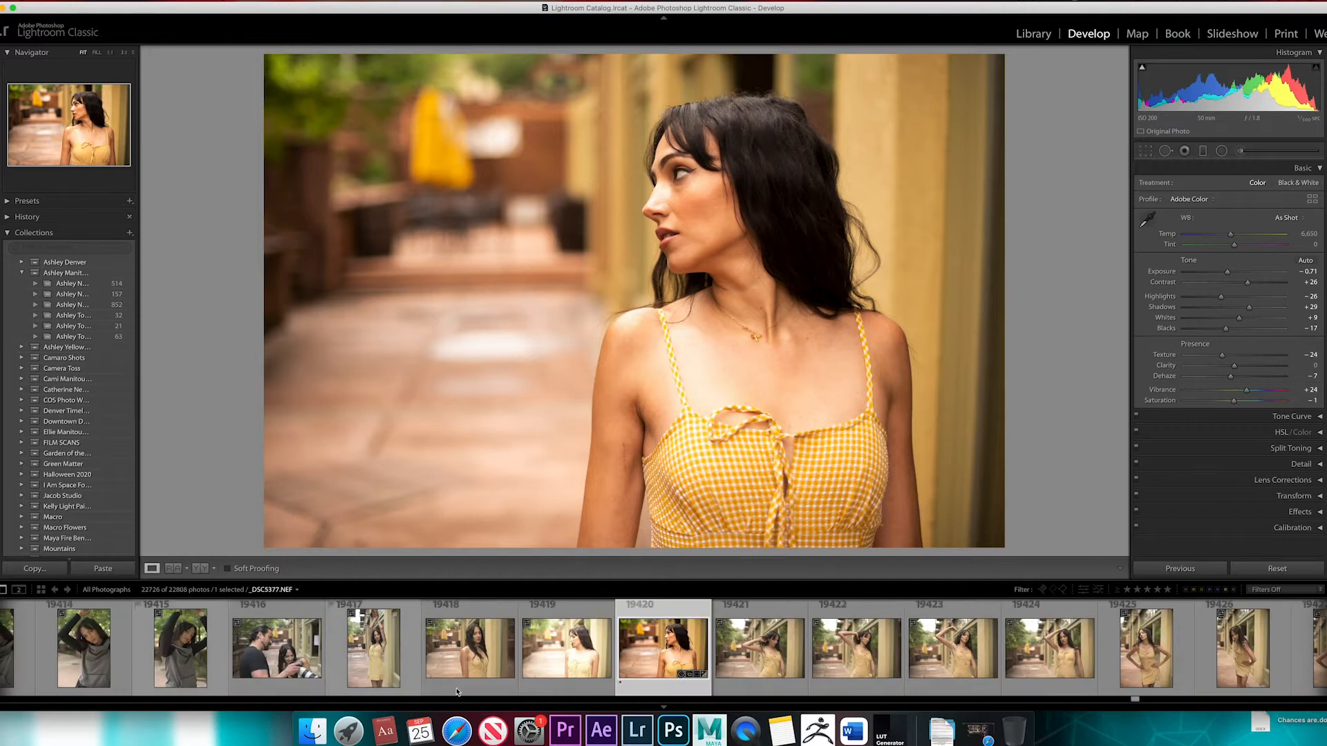
pyautogui.moveTo(1133, 698); pyautogui.dragTo(1297, 701)
pyautogui.click(1221, 700)
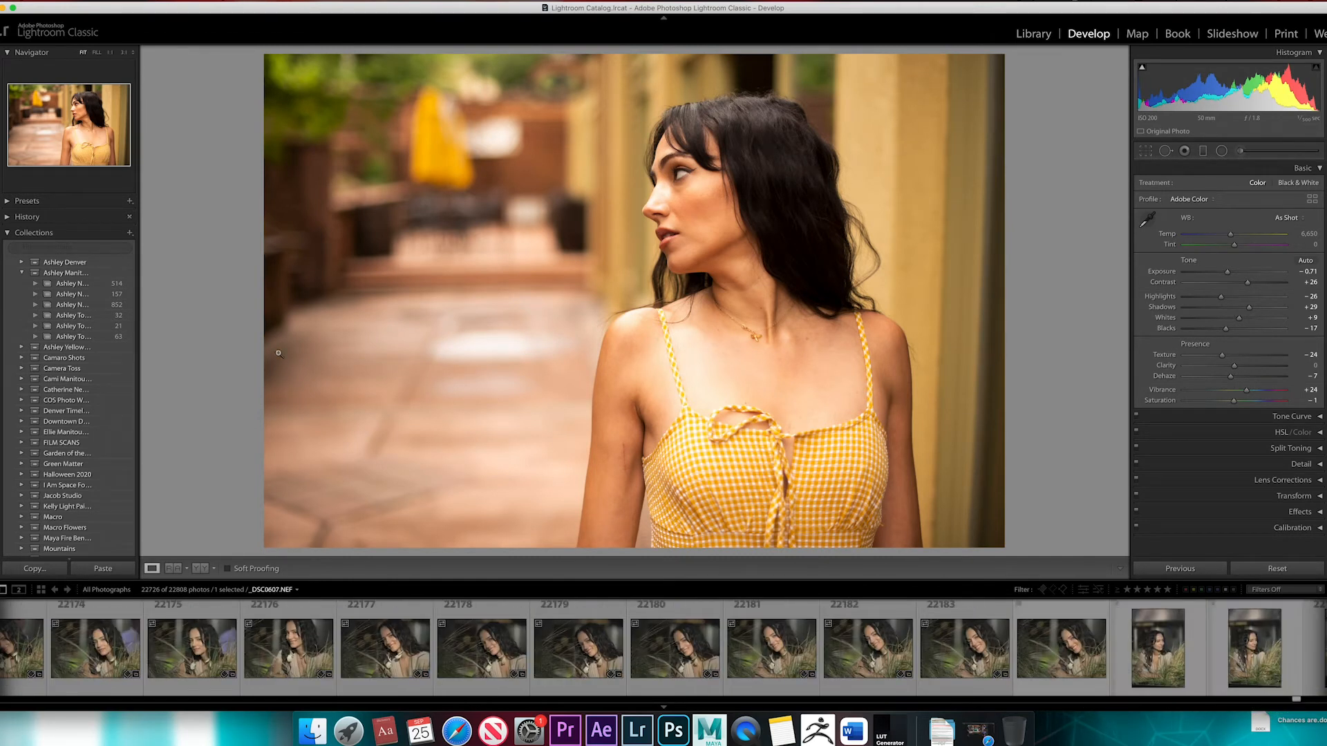
pyautogui.click(85, 338)
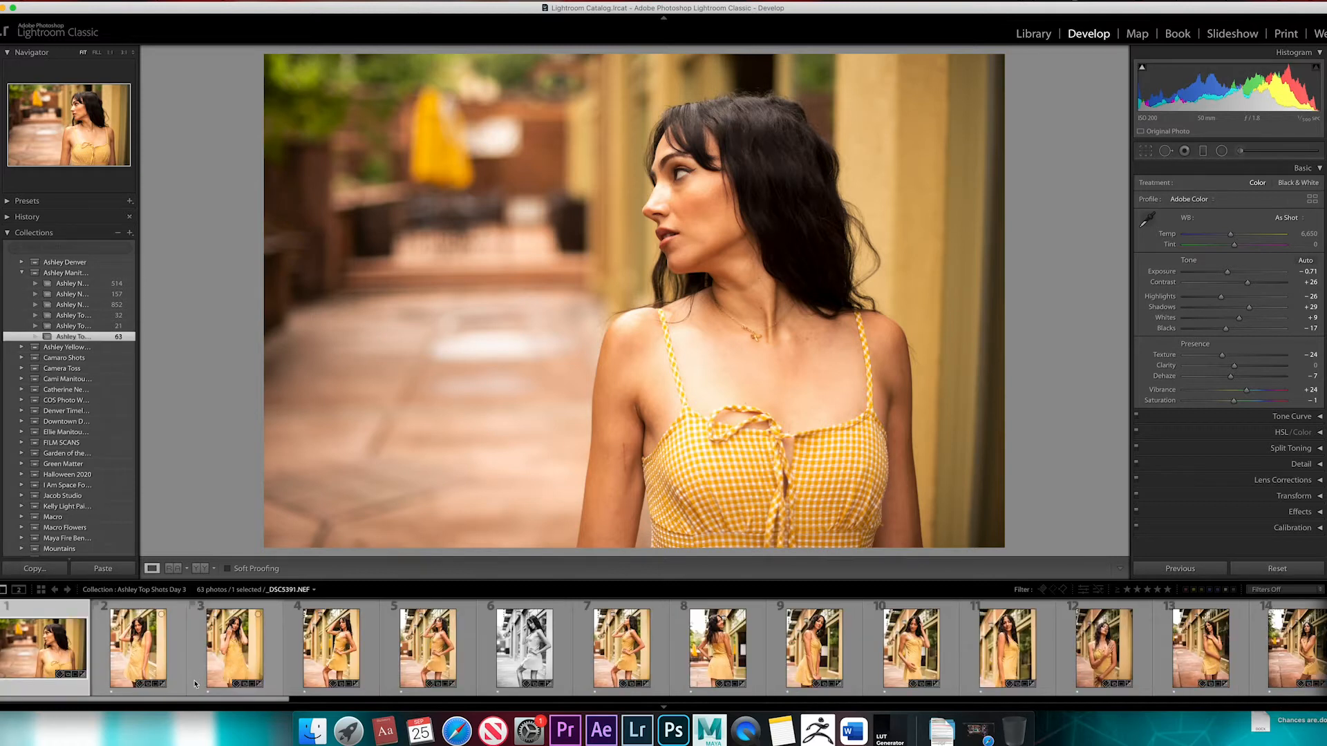
# Switch the filmstrip source to All Photographs, and go back to the recent source Top Shots Day 3
pyautogui.click(307, 590)
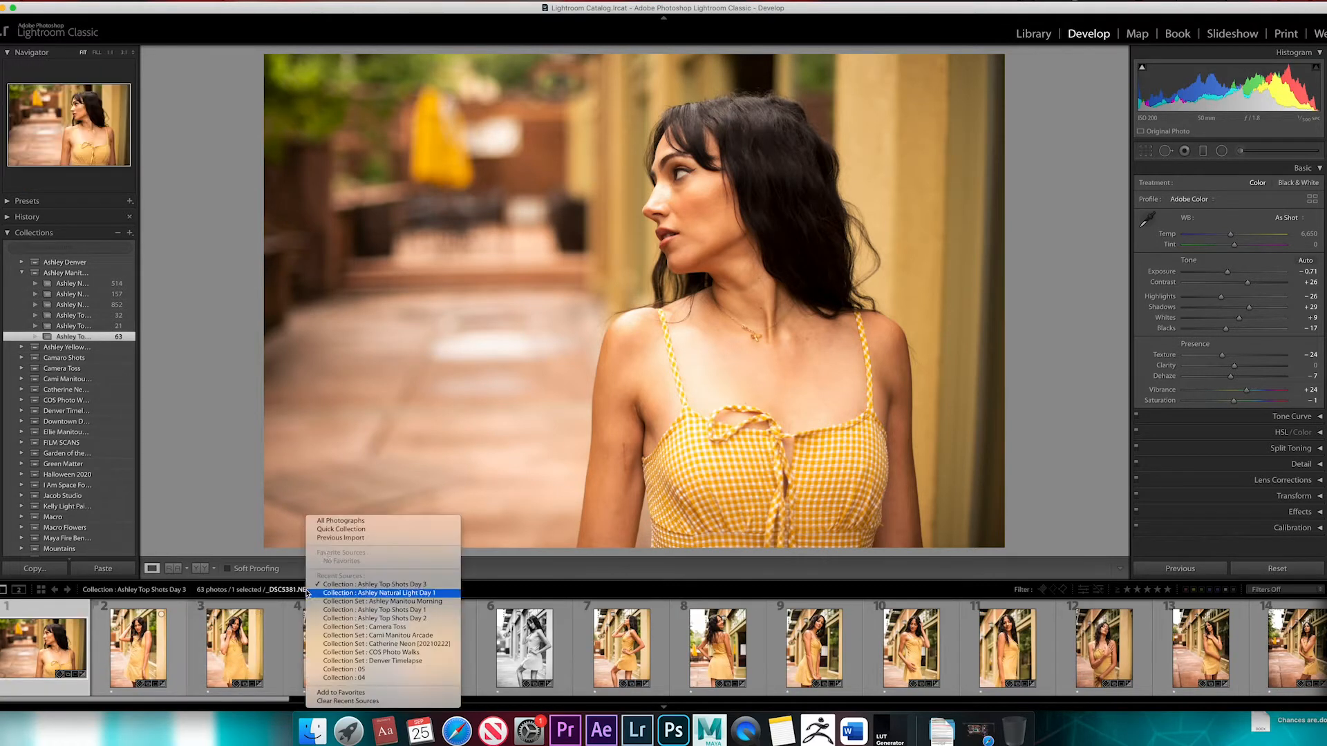
pyautogui.click(340, 520)
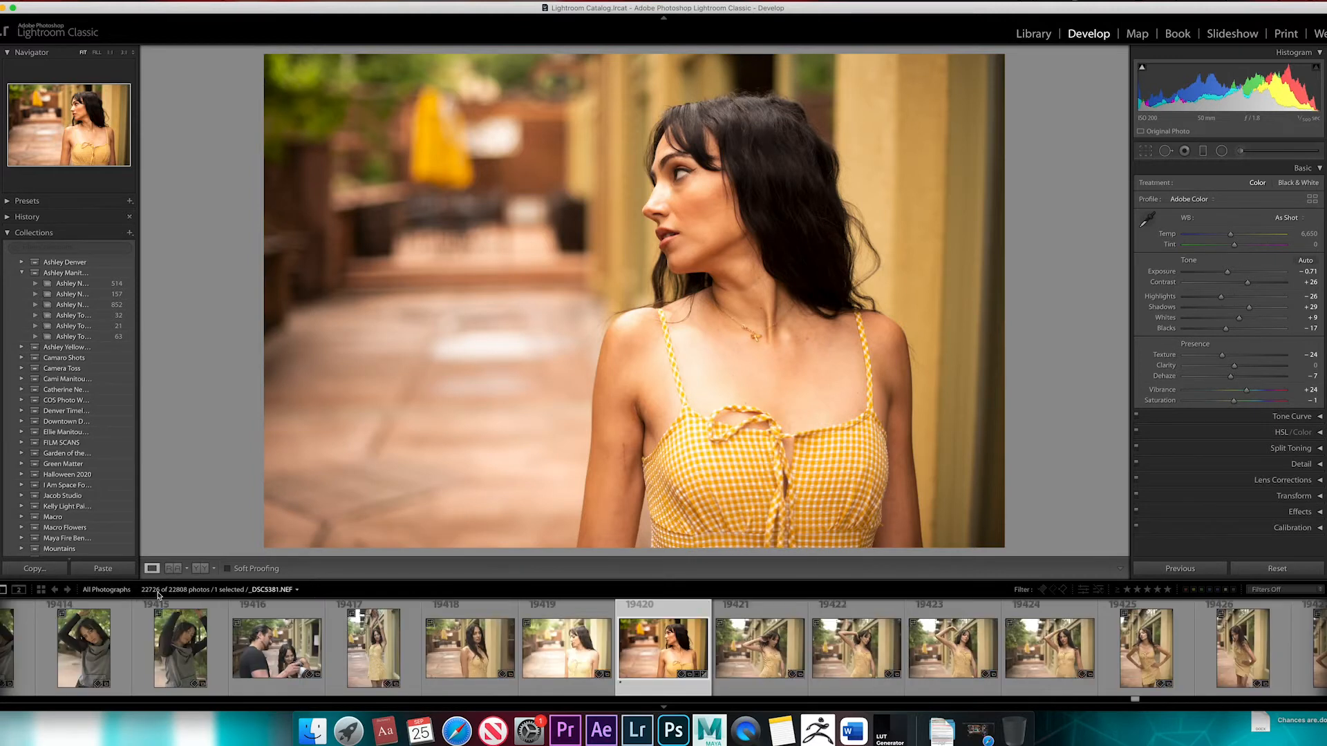
pyautogui.click(297, 592)
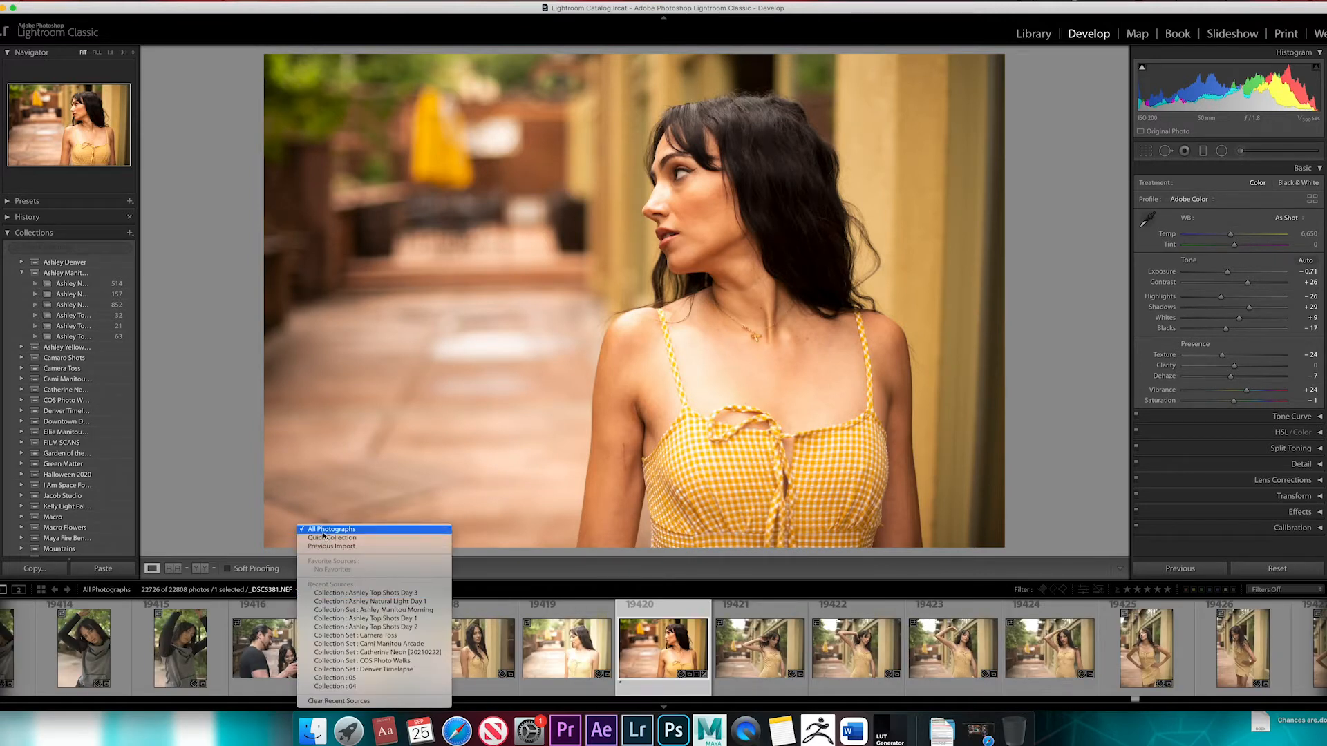
pyautogui.click(339, 593)
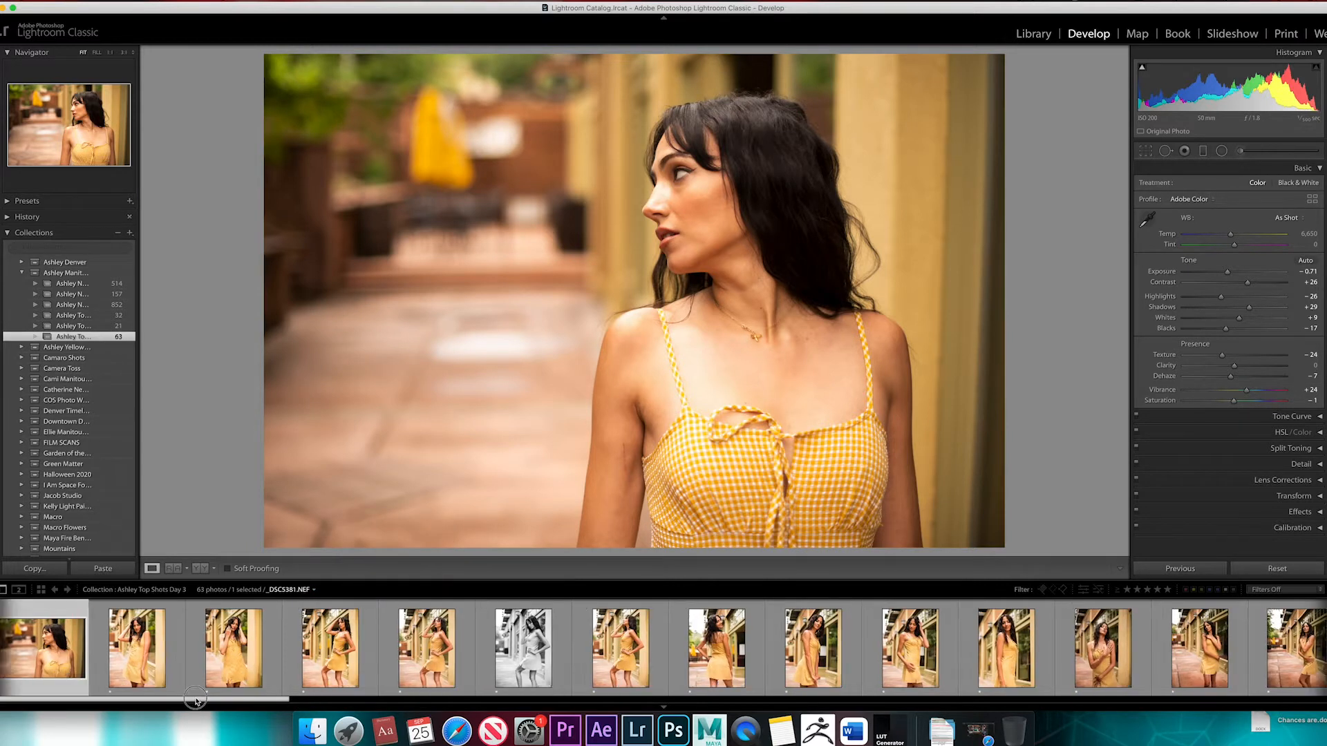
# Select the second photo of the collection, and hide and restore the filmstrip
pyautogui.click(128, 691)
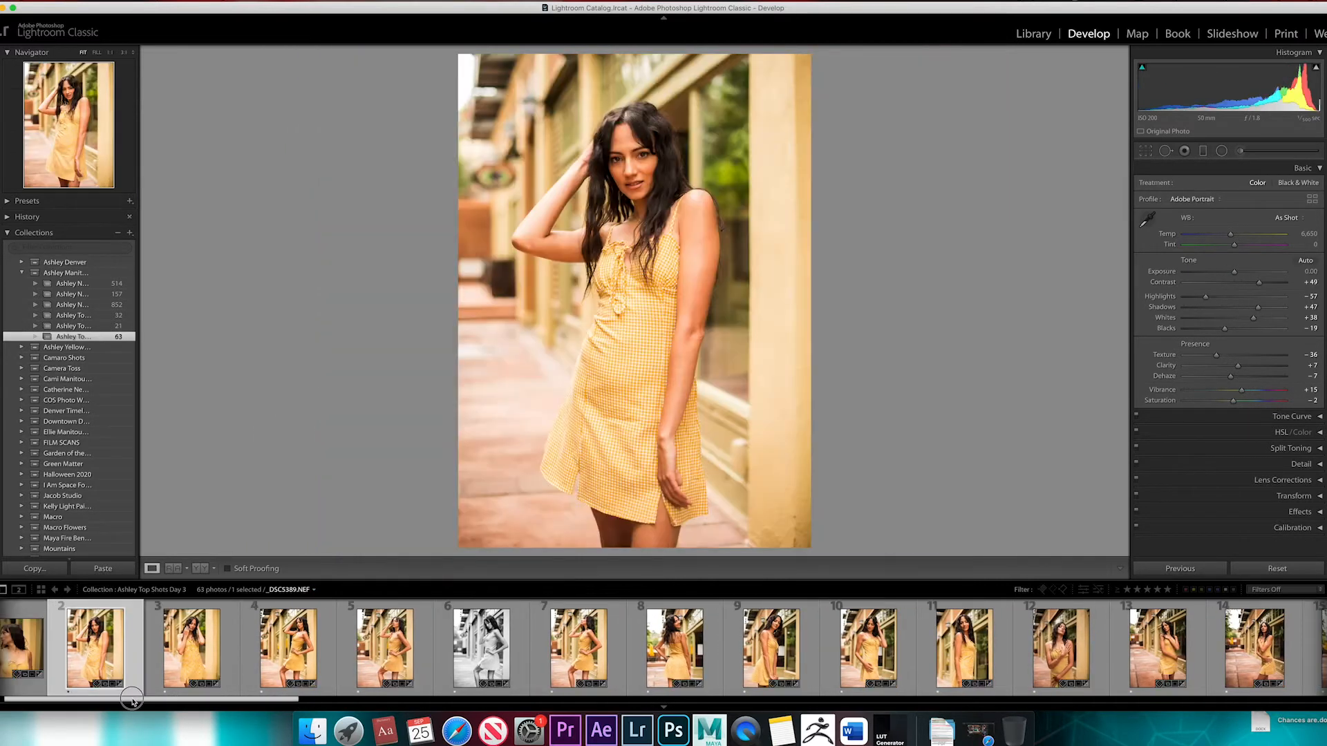
pyautogui.scroll(-2, 134, 694)
pyautogui.click(939, 703)
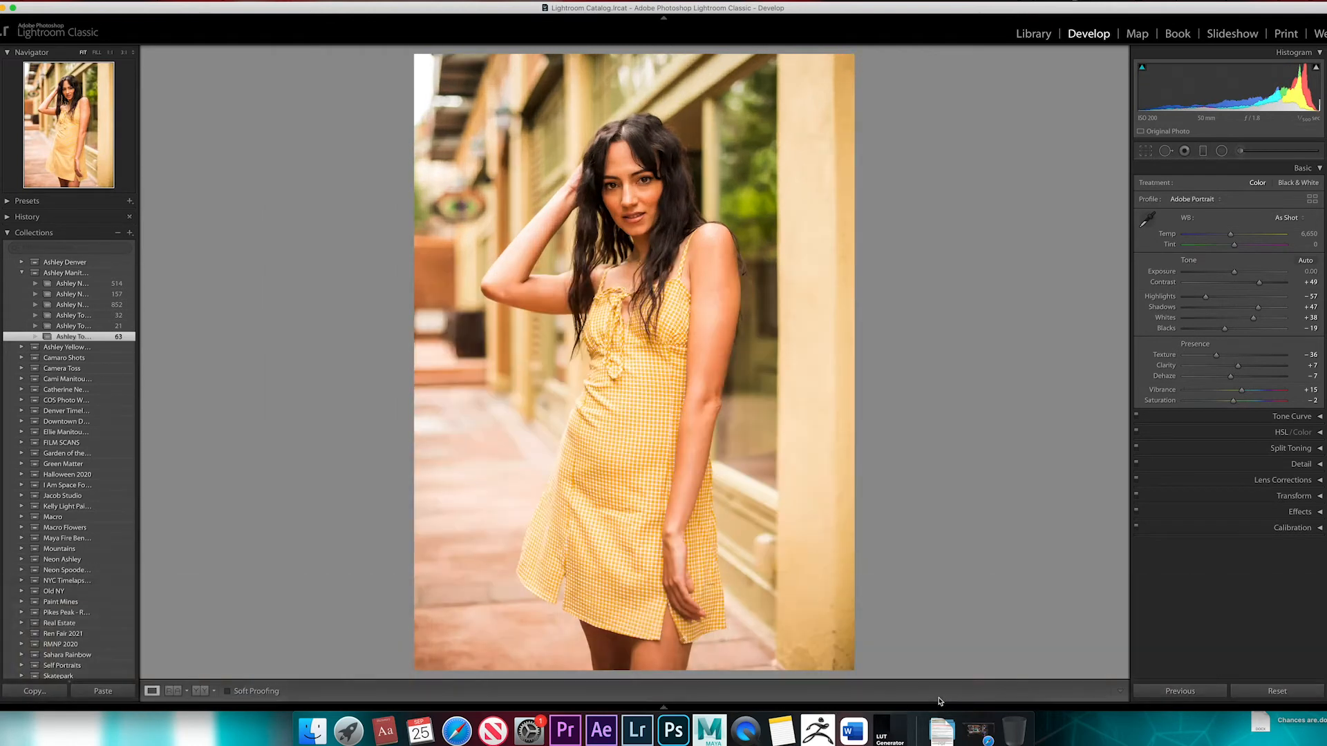
pyautogui.moveTo(668, 706)
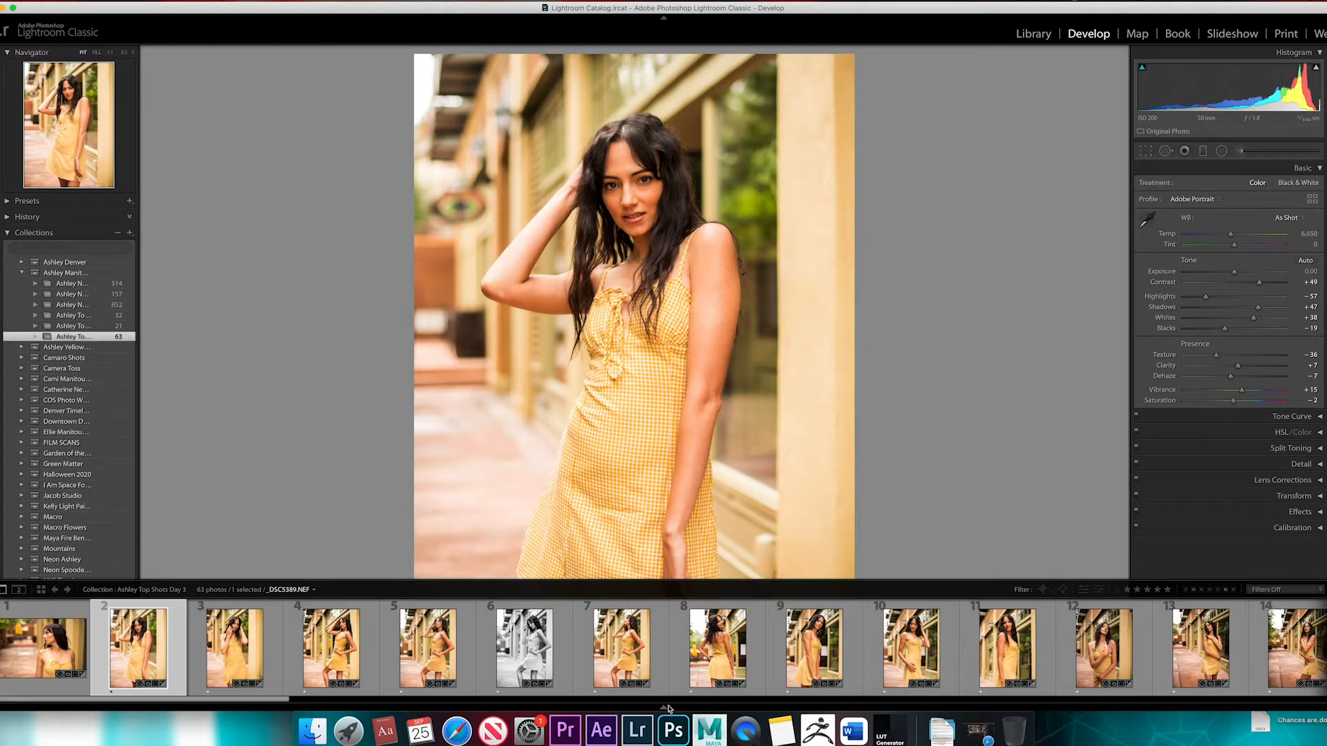
pyautogui.click(664, 708)
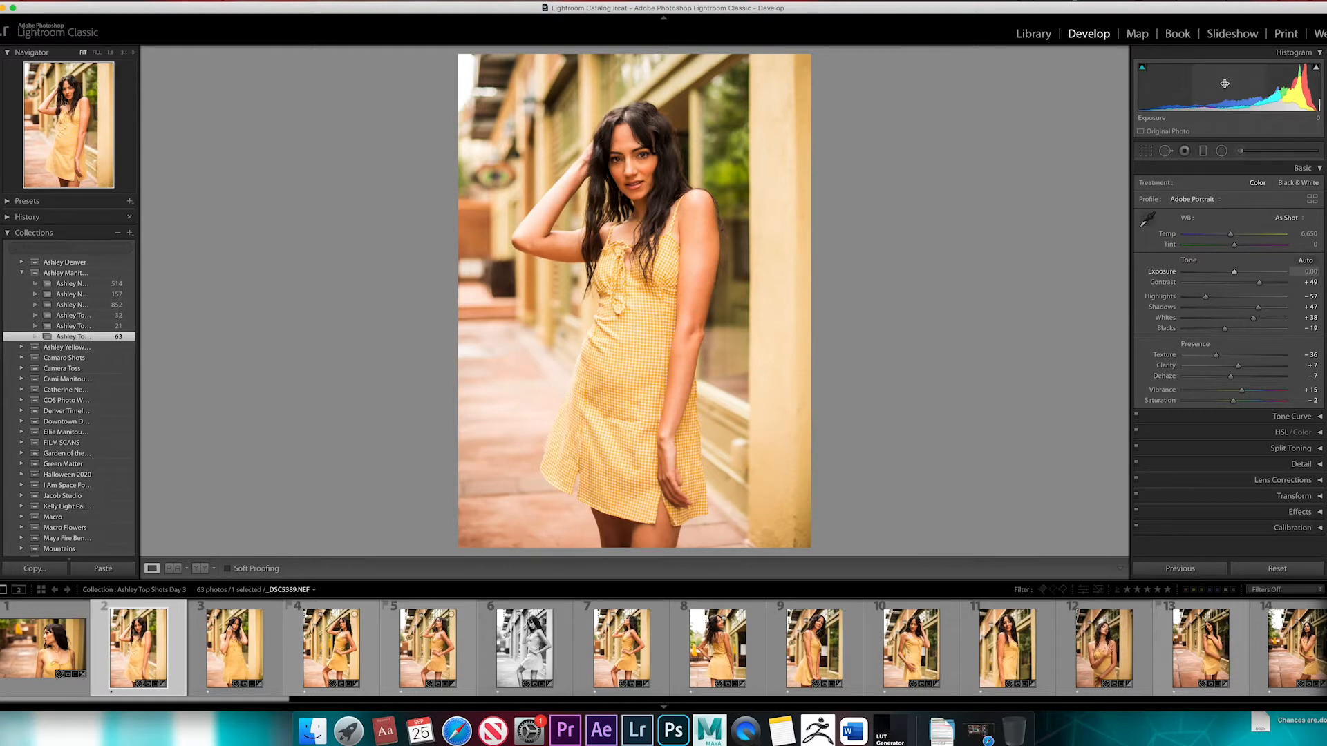
# Lower the exposure to −0.40 directly in the histogram and preview the shadow and highlight clipping
pyautogui.moveTo(1208, 85)
pyautogui.mouseDown()
pyautogui.moveTo(1226, 87)
pyautogui.moveTo(1189, 87)
pyautogui.moveTo(1219, 84)
pyautogui.mouseUp()
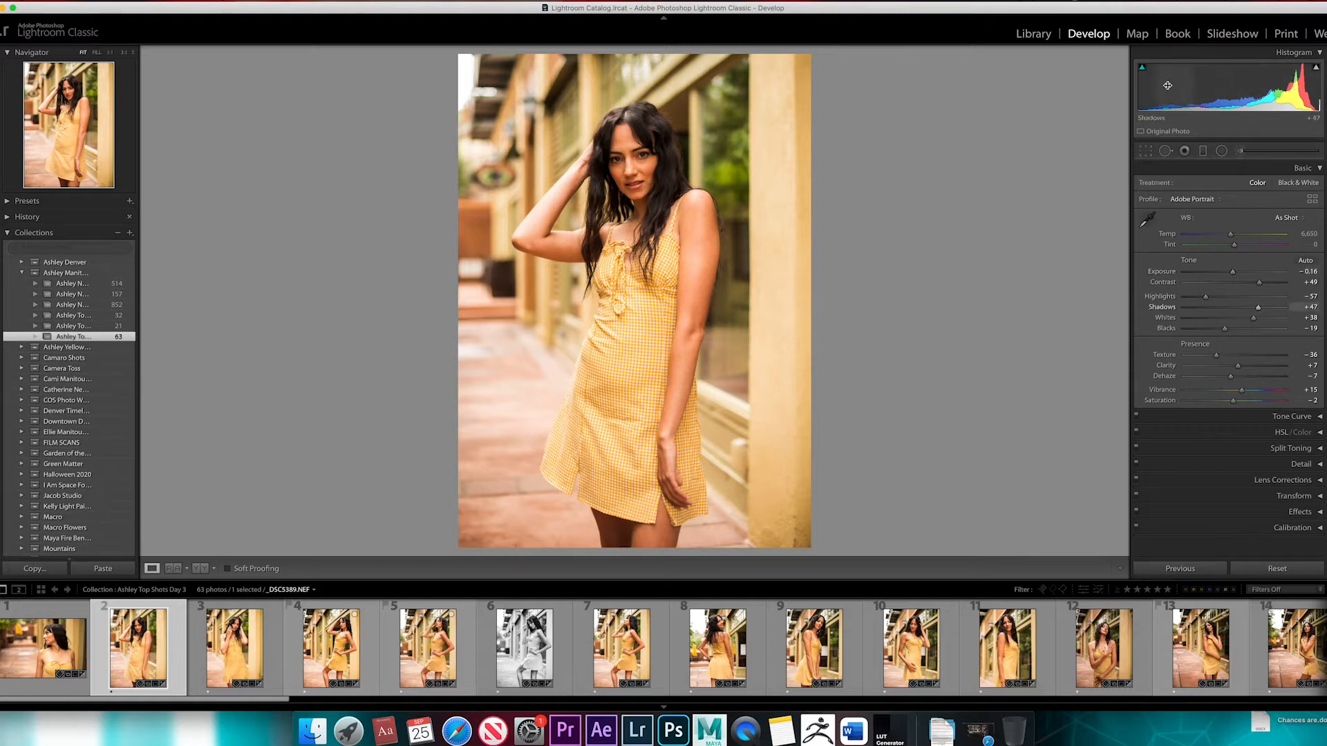
pyautogui.moveTo(1242, 85); pyautogui.dragTo(1229, 85)
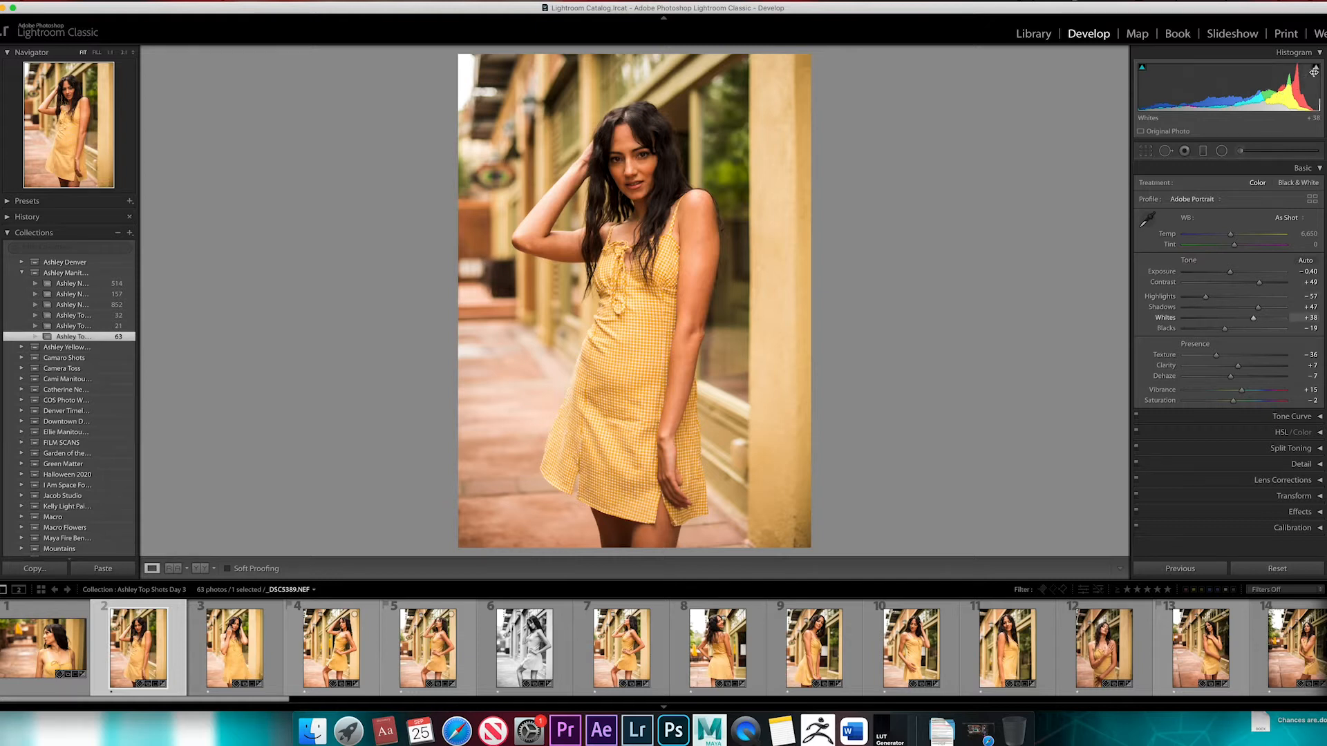
pyautogui.moveTo(1142, 69)
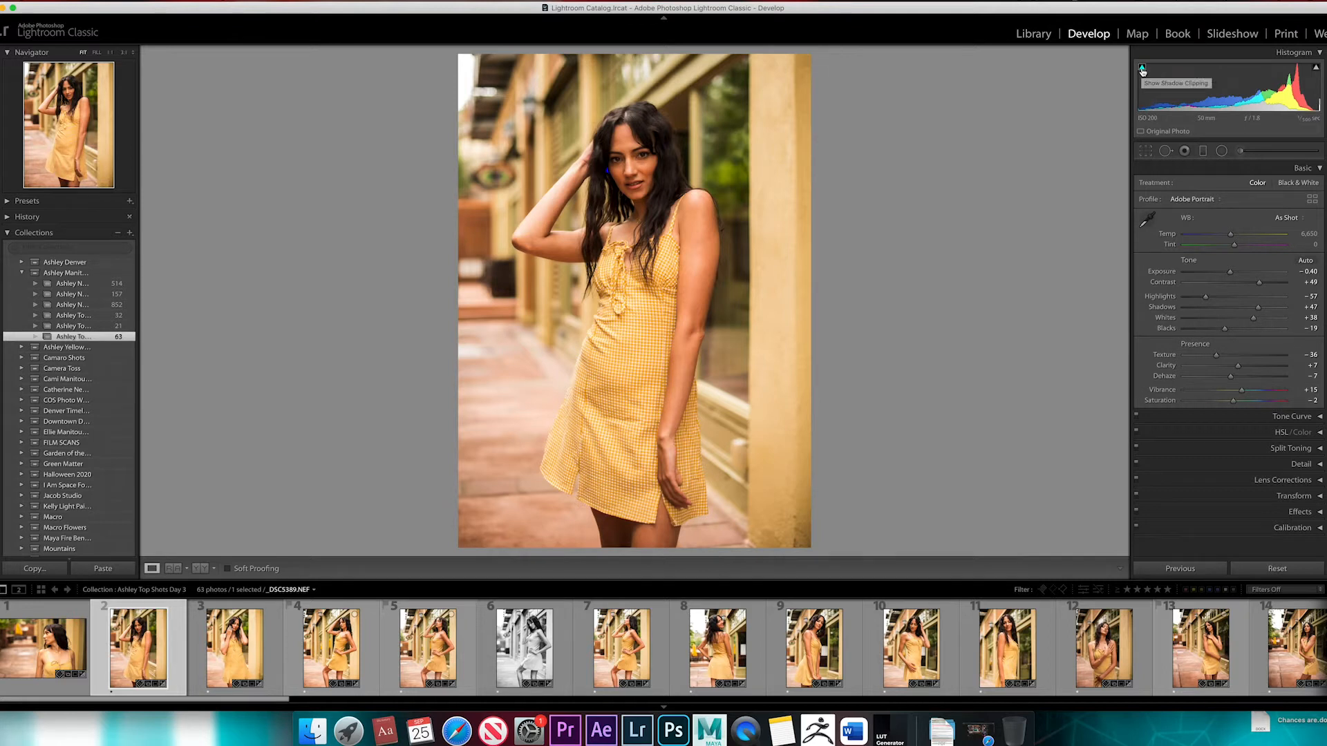
pyautogui.moveTo(1317, 70)
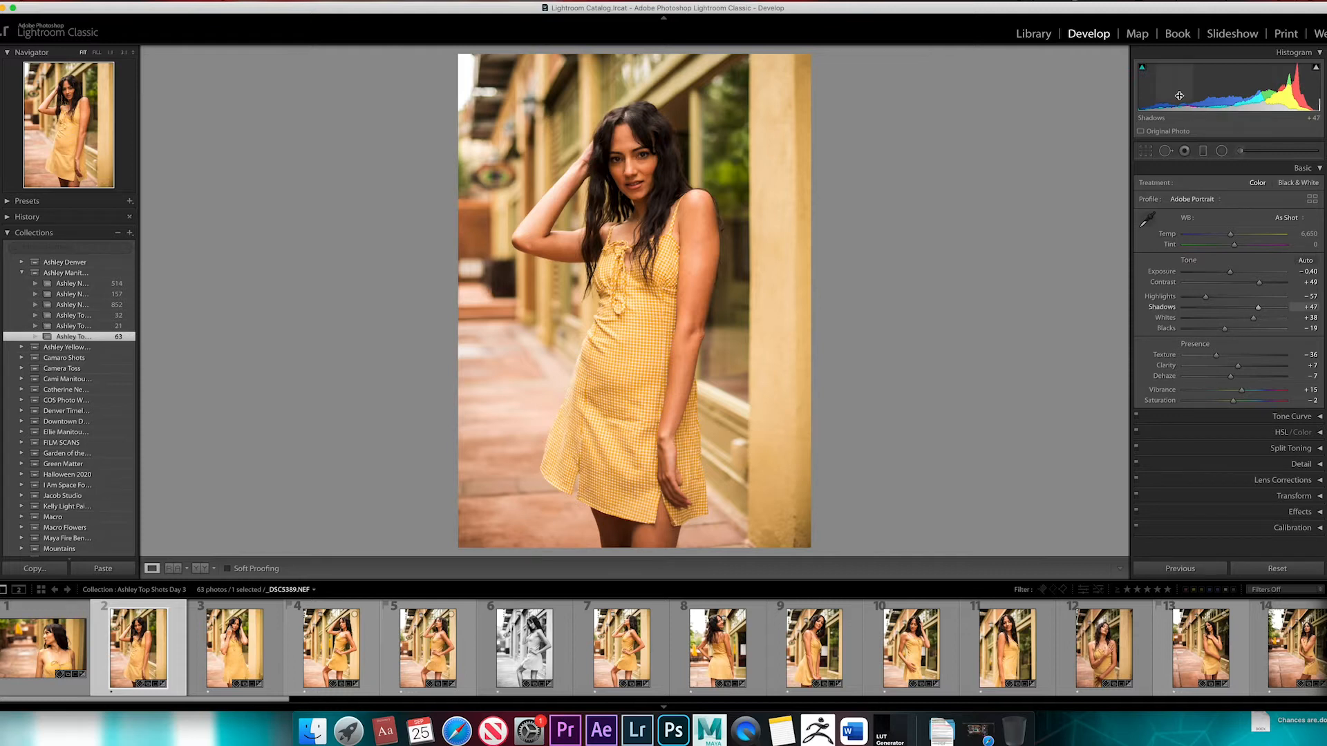
# Examine the model's dark hair and the upper background up close while previewing shadow clipping
pyautogui.click(618, 166)
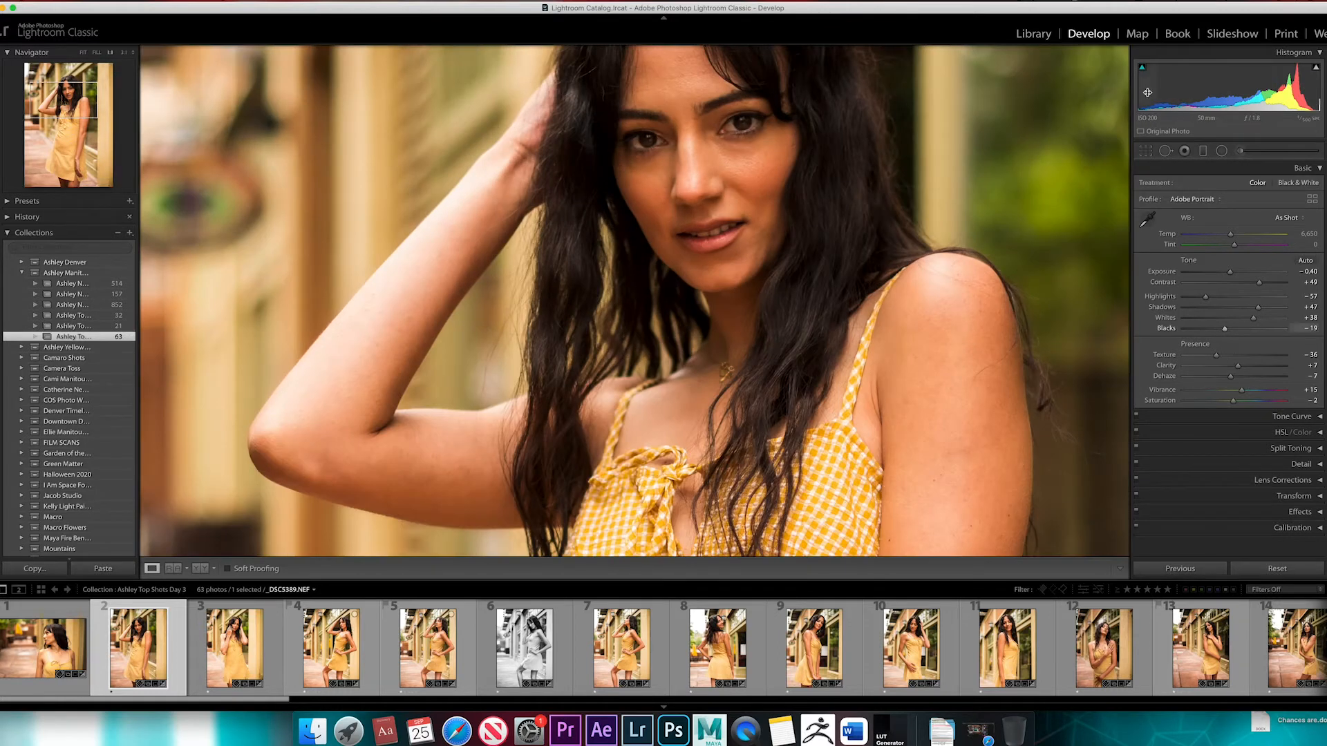
pyautogui.moveTo(1144, 70)
pyautogui.click(865, 250)
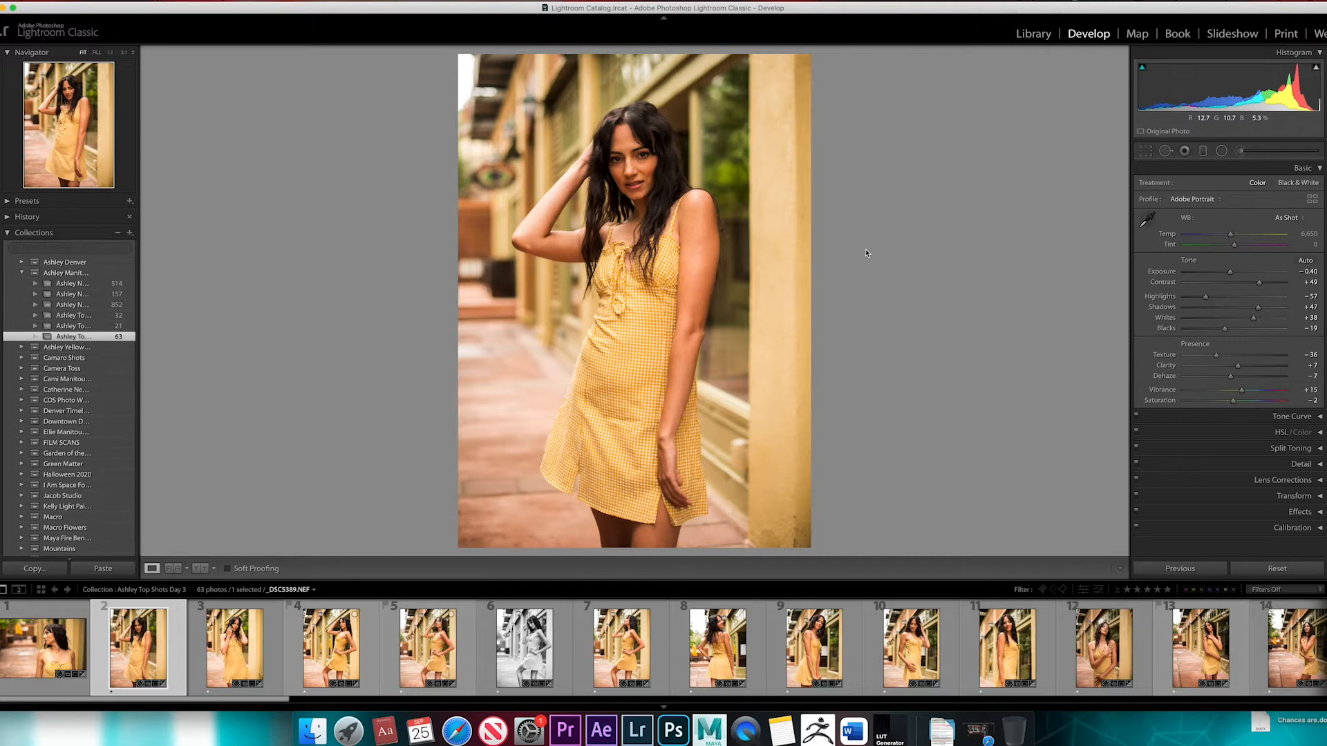
pyautogui.click(611, 155)
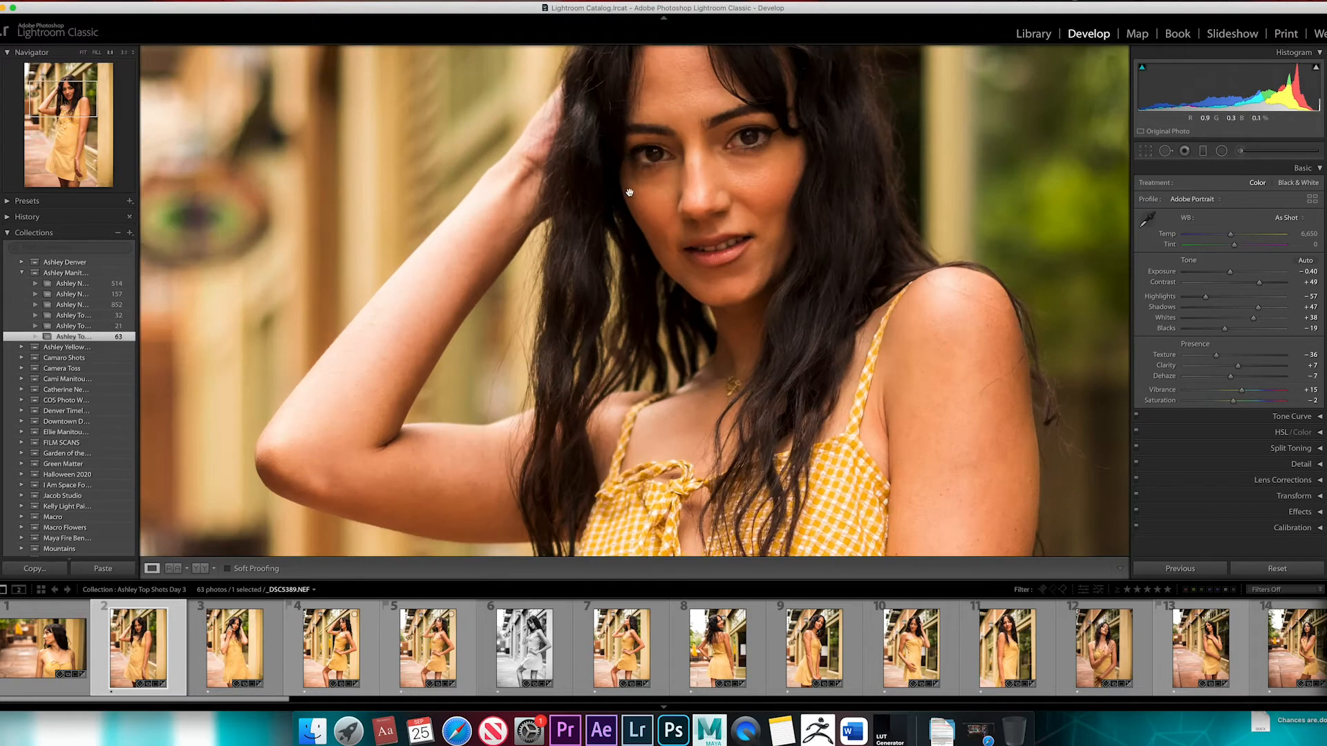
pyautogui.moveTo(1143, 69)
pyautogui.click(591, 187)
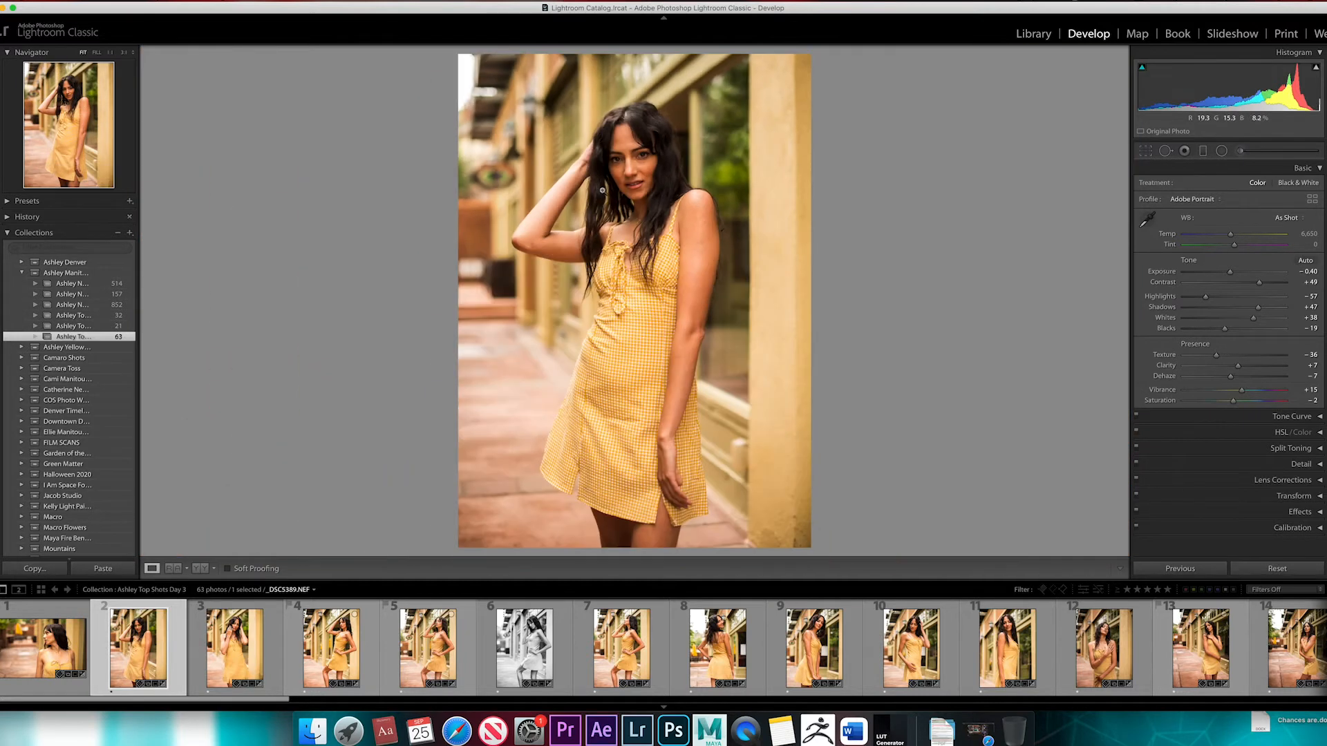
pyautogui.click(602, 190)
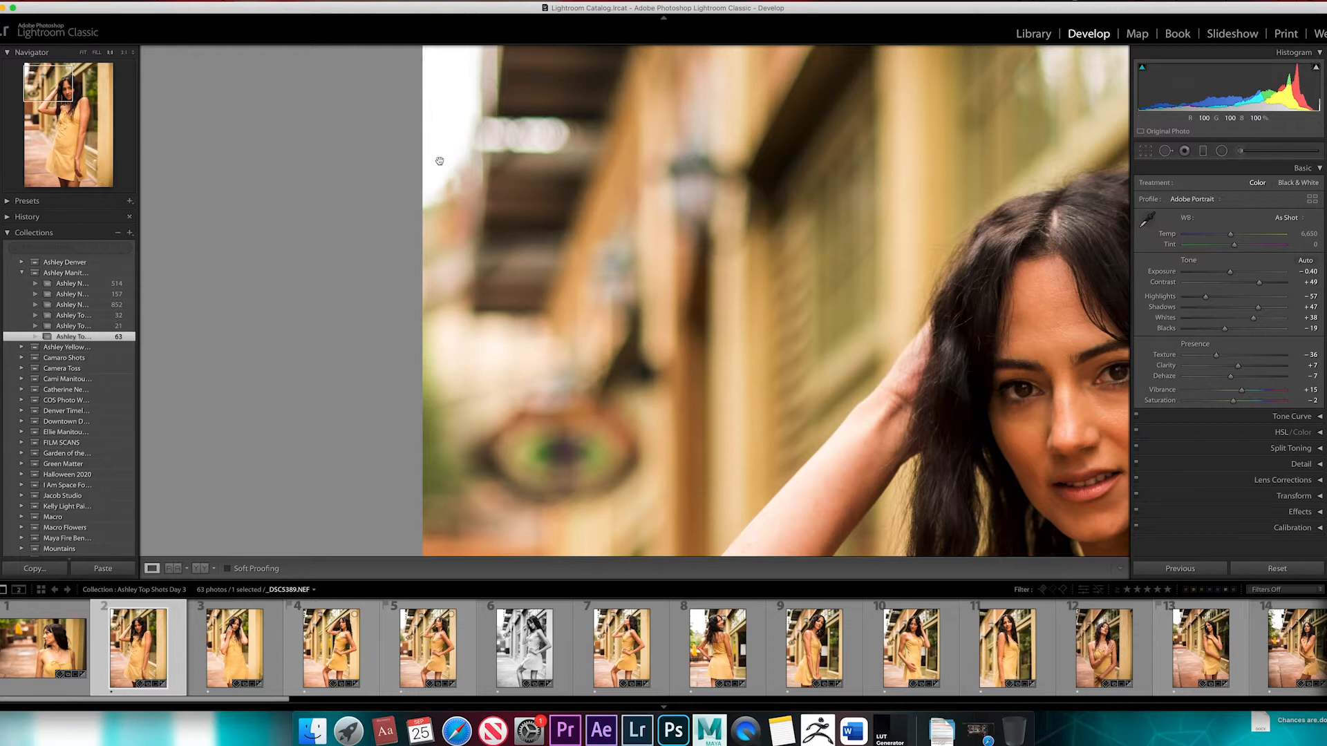
pyautogui.click(895, 295)
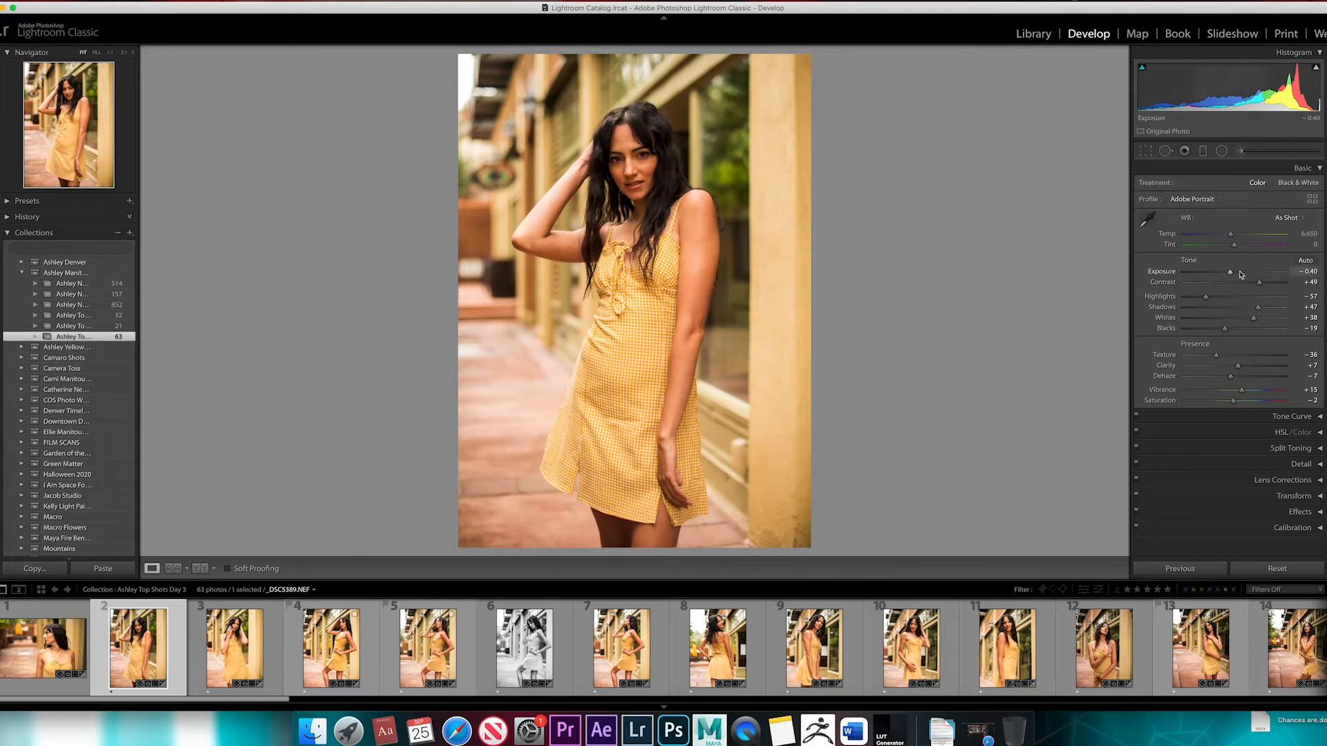
# Lower the exposure to −1.70 and inspect the shadow clipping in the model's hair up close
pyautogui.moveTo(1232, 275); pyautogui.dragTo(1218, 274)
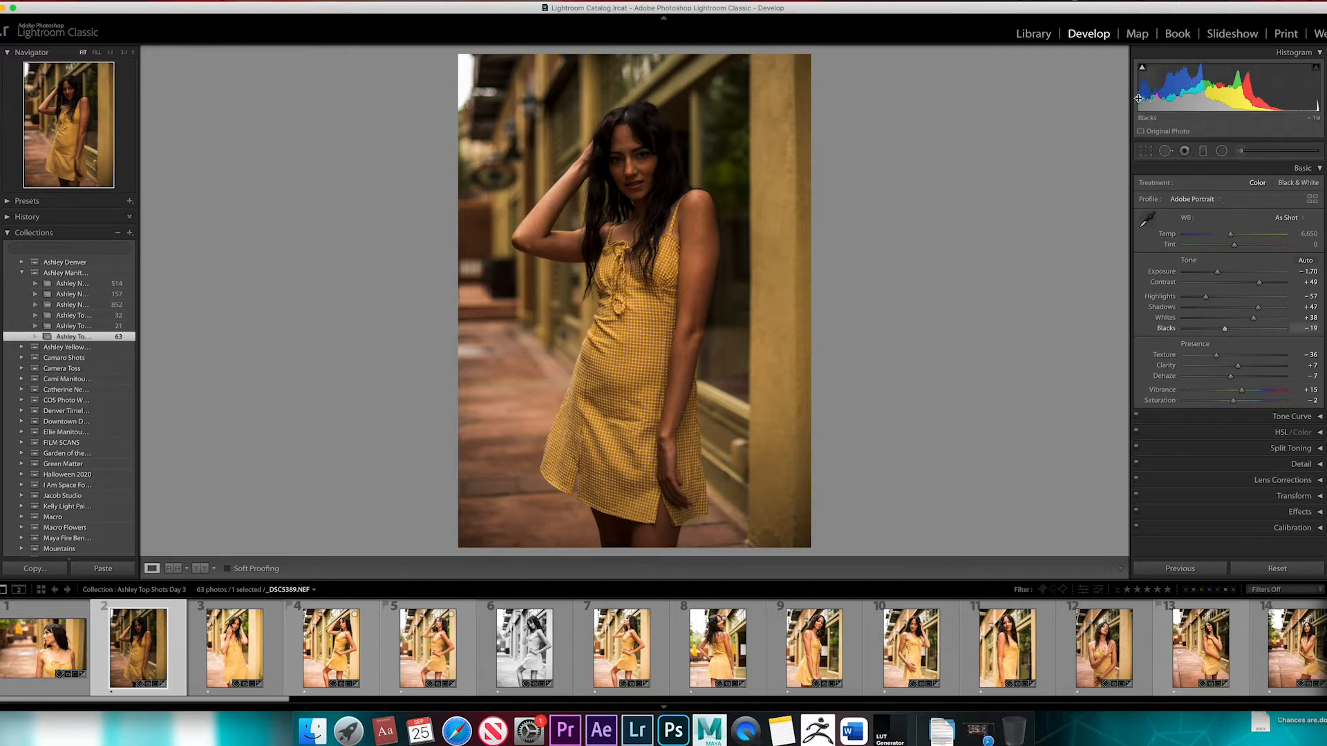
pyautogui.click(660, 169)
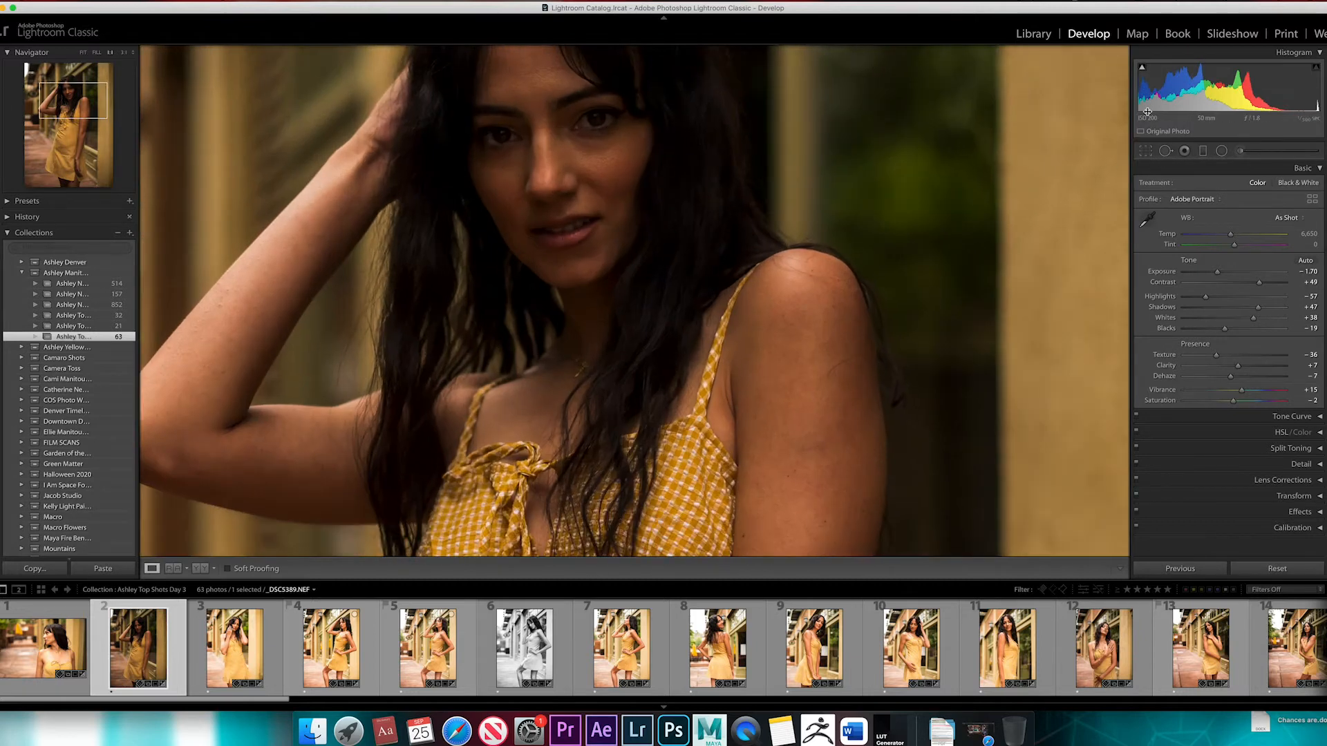
pyautogui.moveTo(1143, 72)
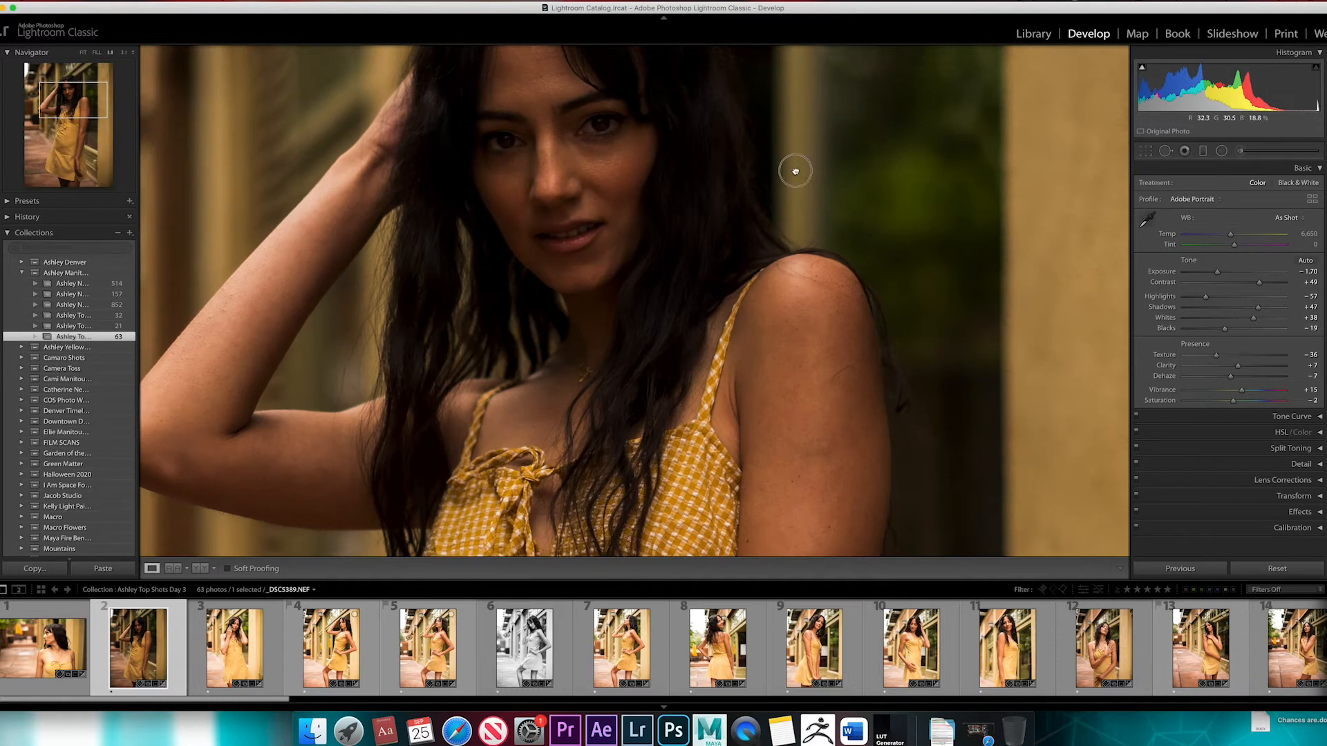
pyautogui.moveTo(793, 169); pyautogui.dragTo(950, 275)
pyautogui.moveTo(1143, 71)
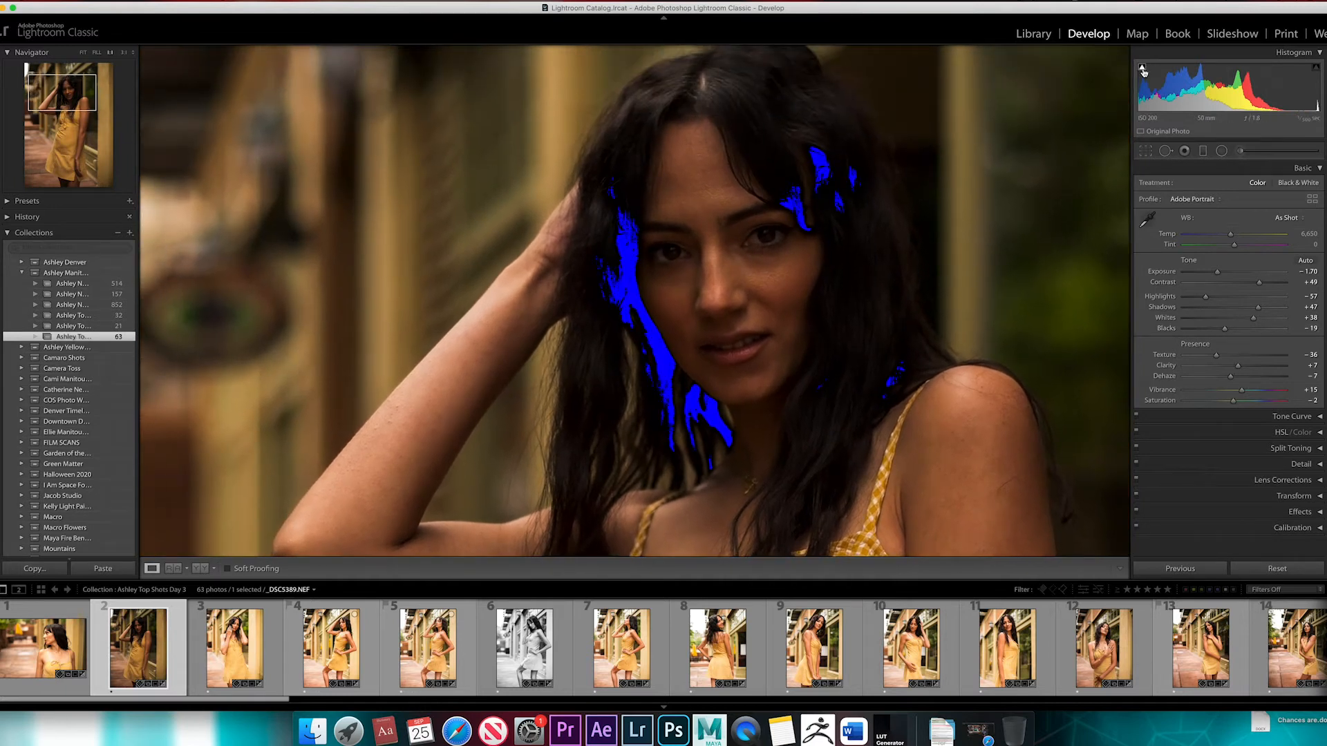
pyautogui.click(838, 237)
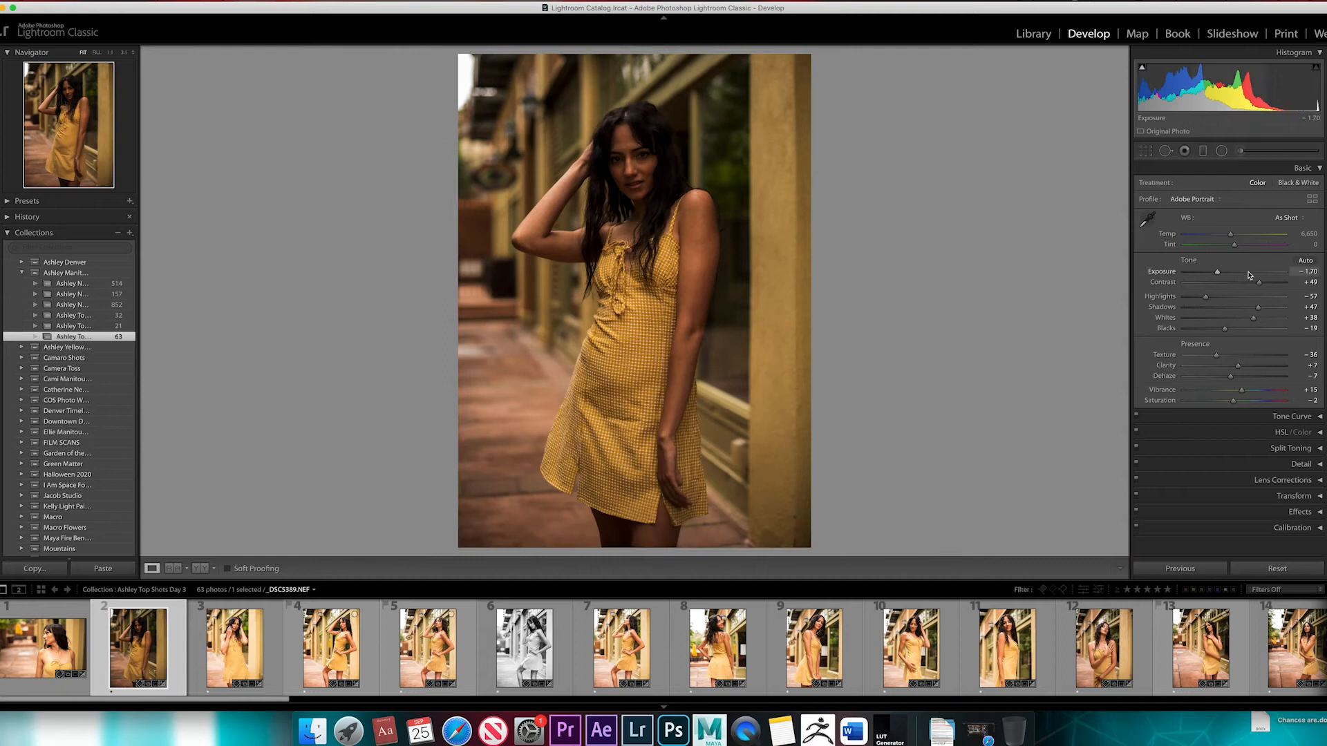
# Turn on the highlight clipping warning and raise the exposure to +2.10 to inspect the arm and dress up close
pyautogui.moveTo(1252, 273); pyautogui.dragTo(1238, 273)
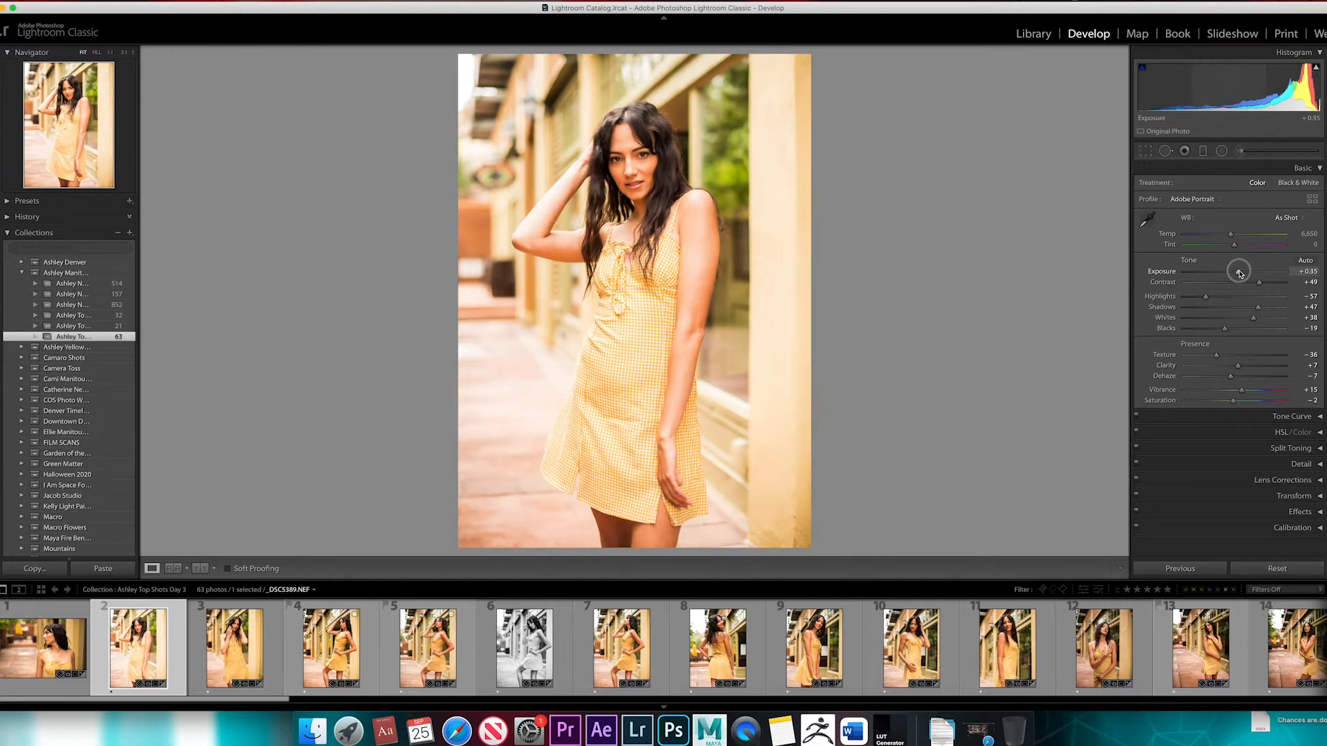
pyautogui.click(1317, 69)
pyautogui.moveTo(1238, 272); pyautogui.dragTo(1255, 274)
pyautogui.click(543, 201)
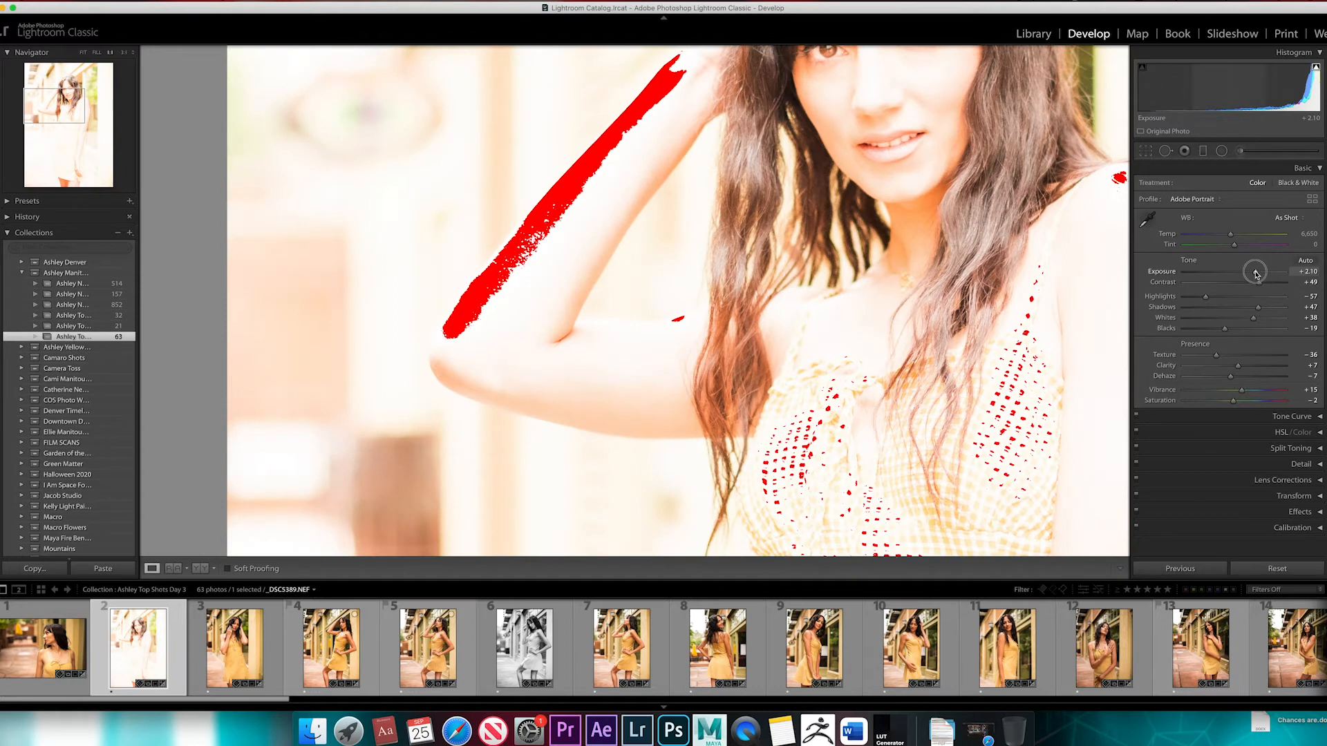
# Set the exposure to +0.30 and view the whole photo
pyautogui.moveTo(1255, 274); pyautogui.dragTo(1237, 275)
pyautogui.click(889, 263)
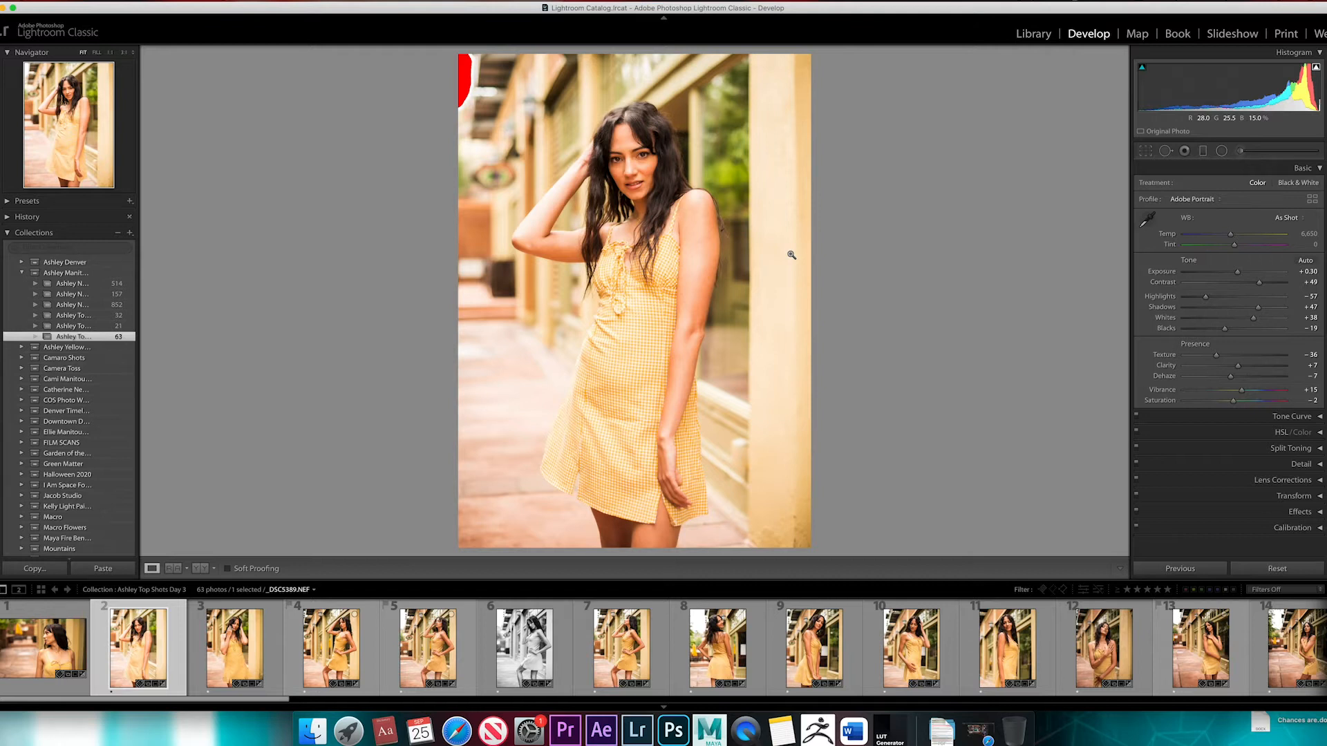
# Reset the exposure to 0.00 and inspect the model's face and hair up close
pyautogui.doubleClick(1239, 275)
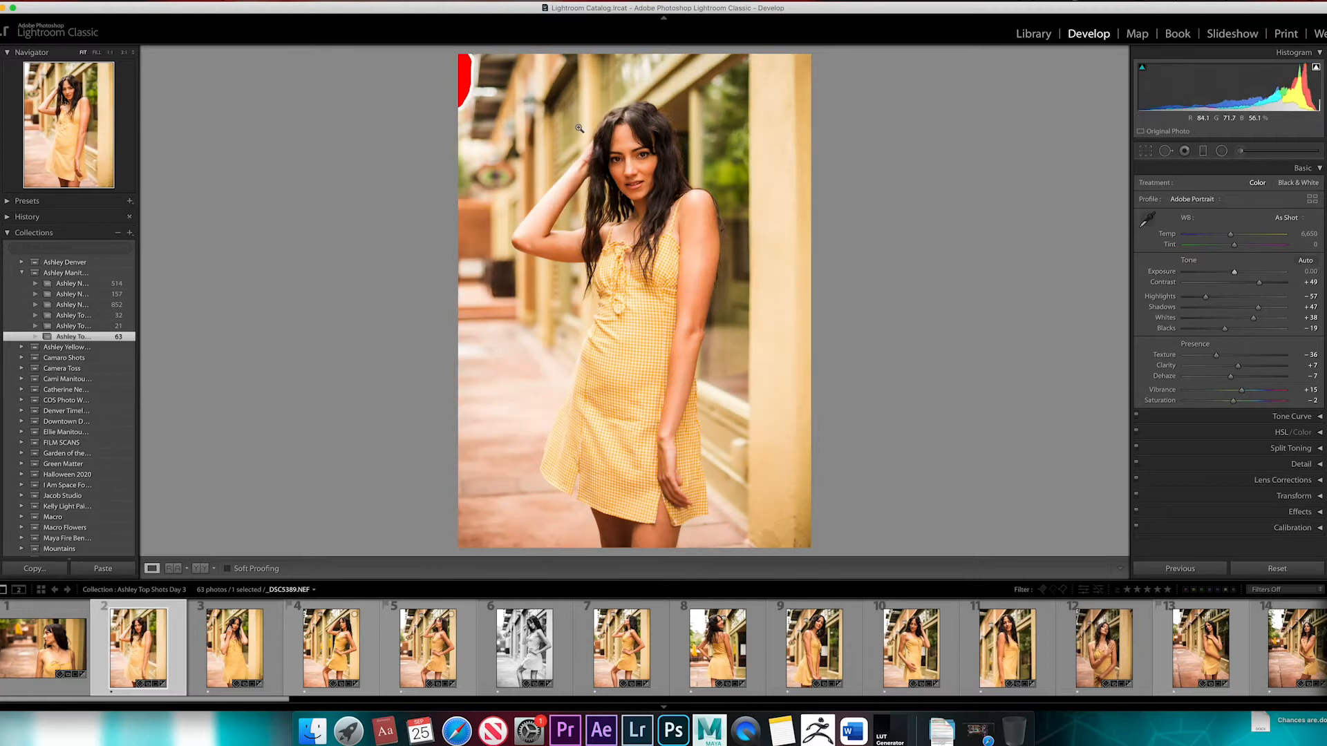
pyautogui.click(579, 130)
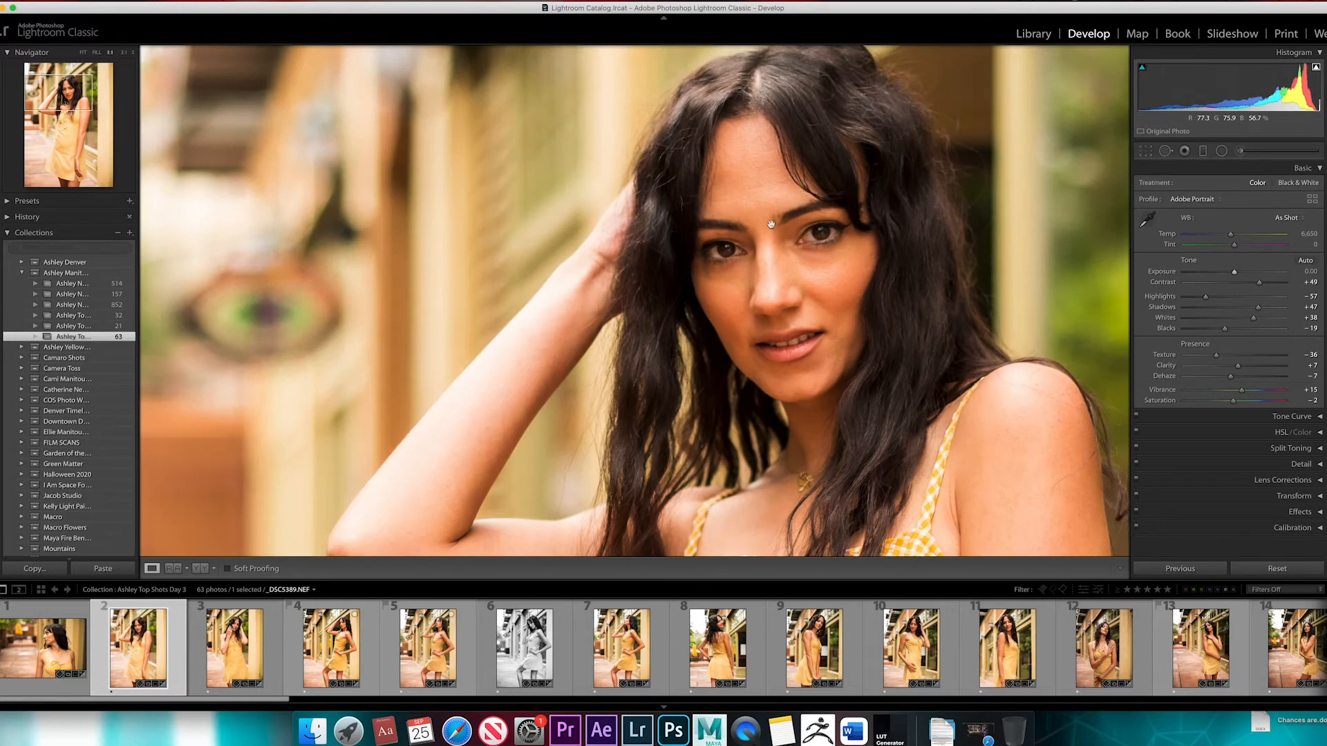
pyautogui.click(888, 281)
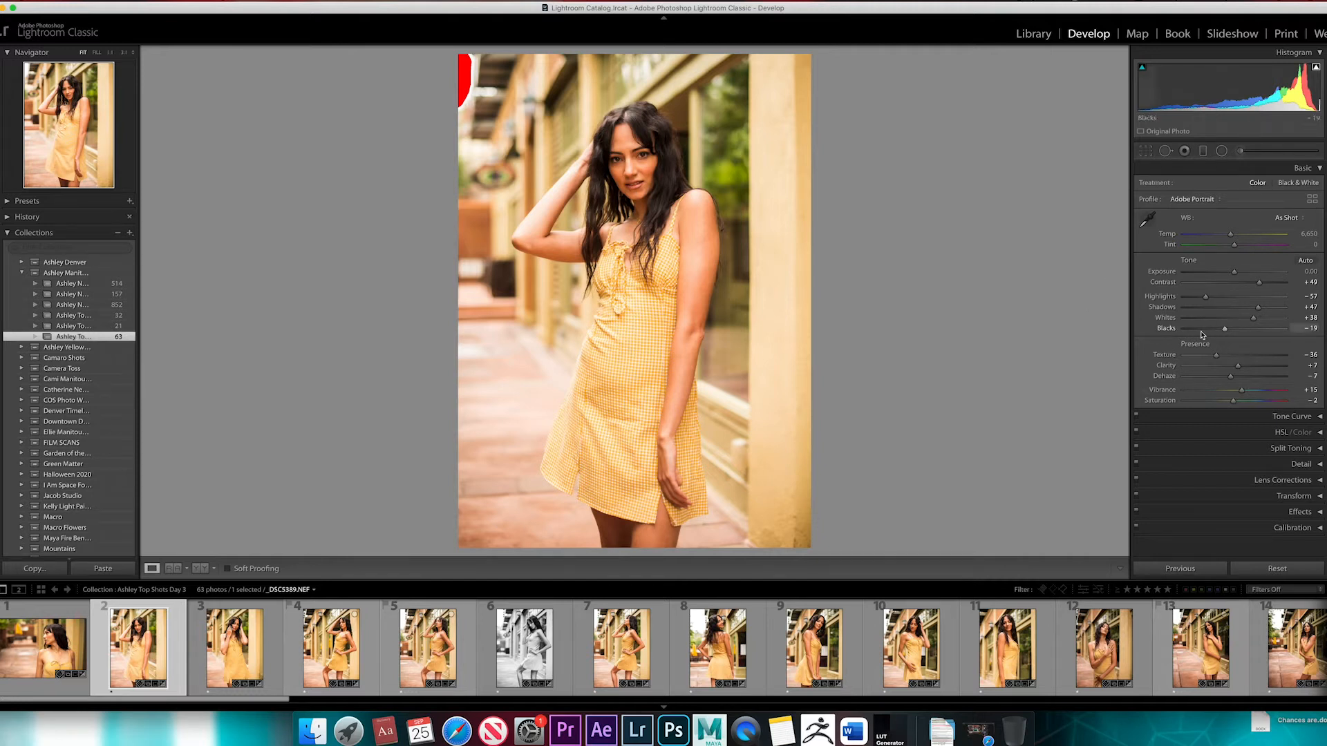
# Lower the blacks to −48 and inspect the model's dark hair up close
pyautogui.moveTo(1224, 328)
pyautogui.mouseDown()
pyautogui.moveTo(1190, 326)
pyautogui.moveTo(1210, 331)
pyautogui.mouseUp()
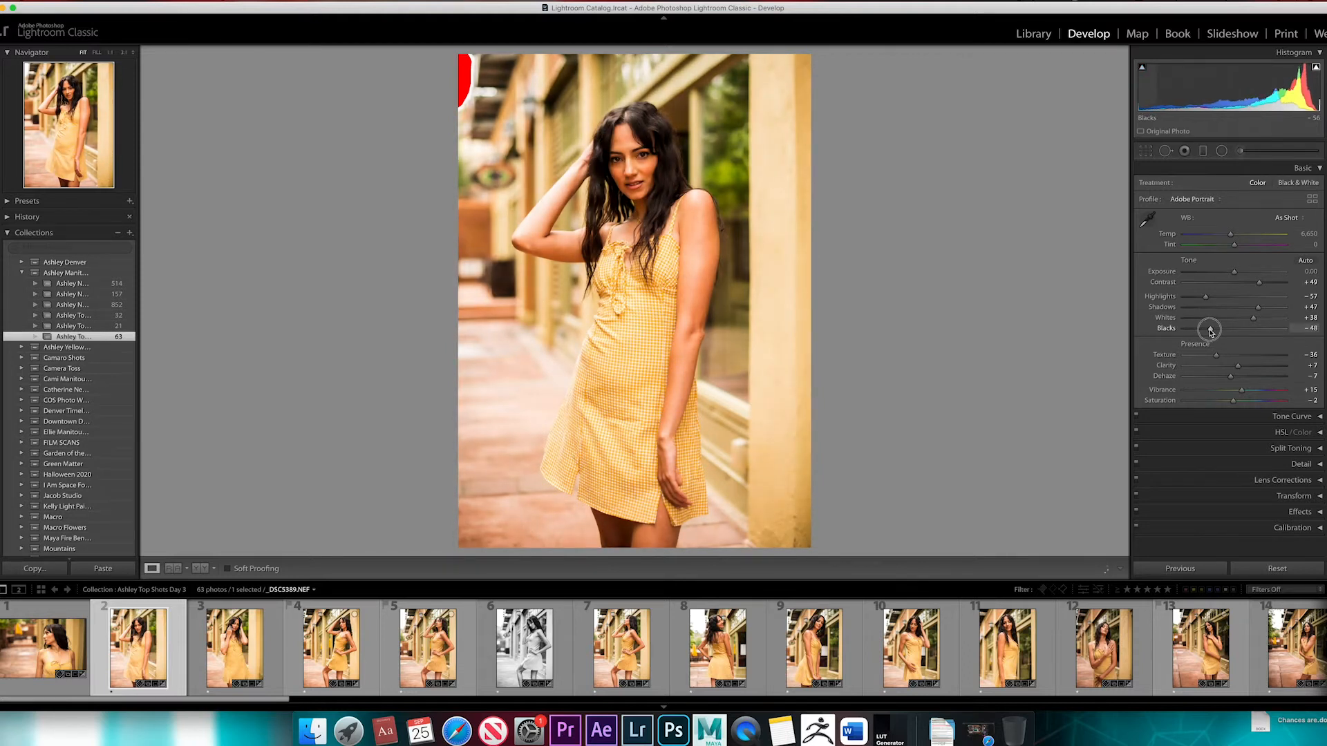
pyautogui.click(607, 156)
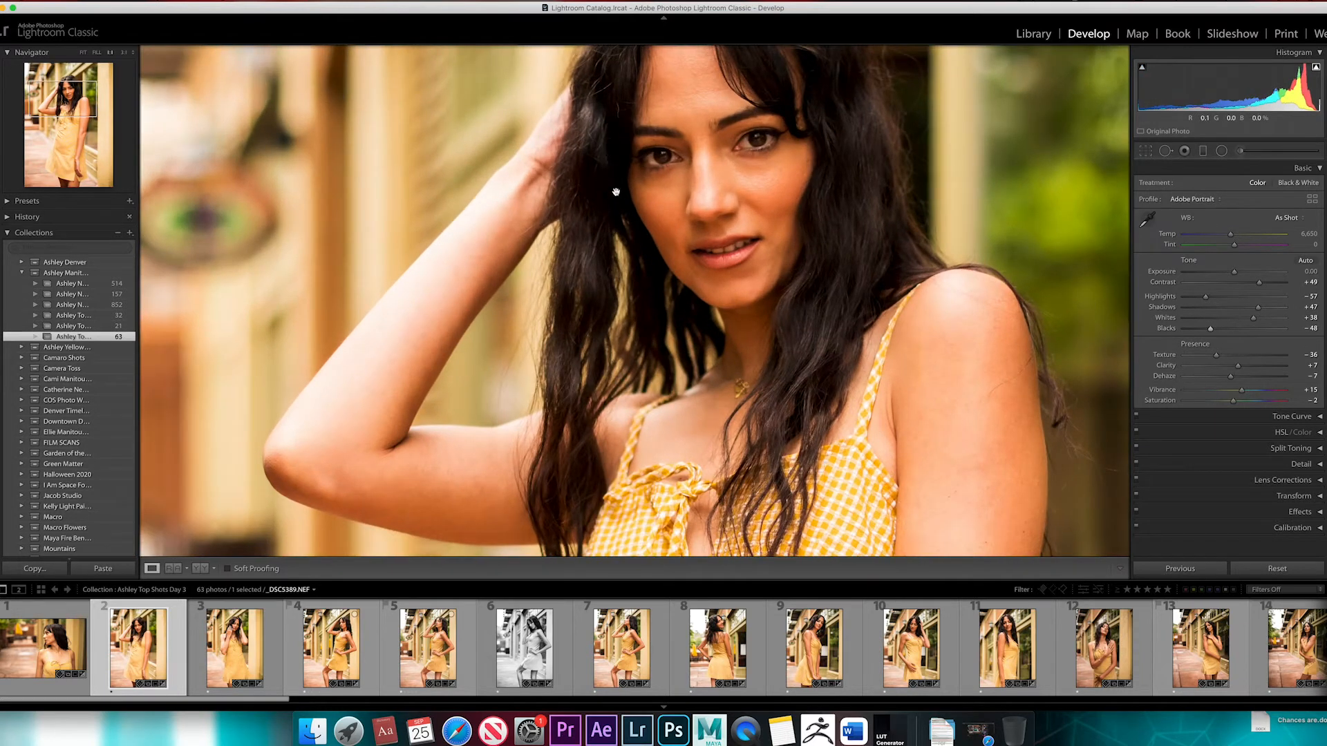
pyautogui.click(615, 190)
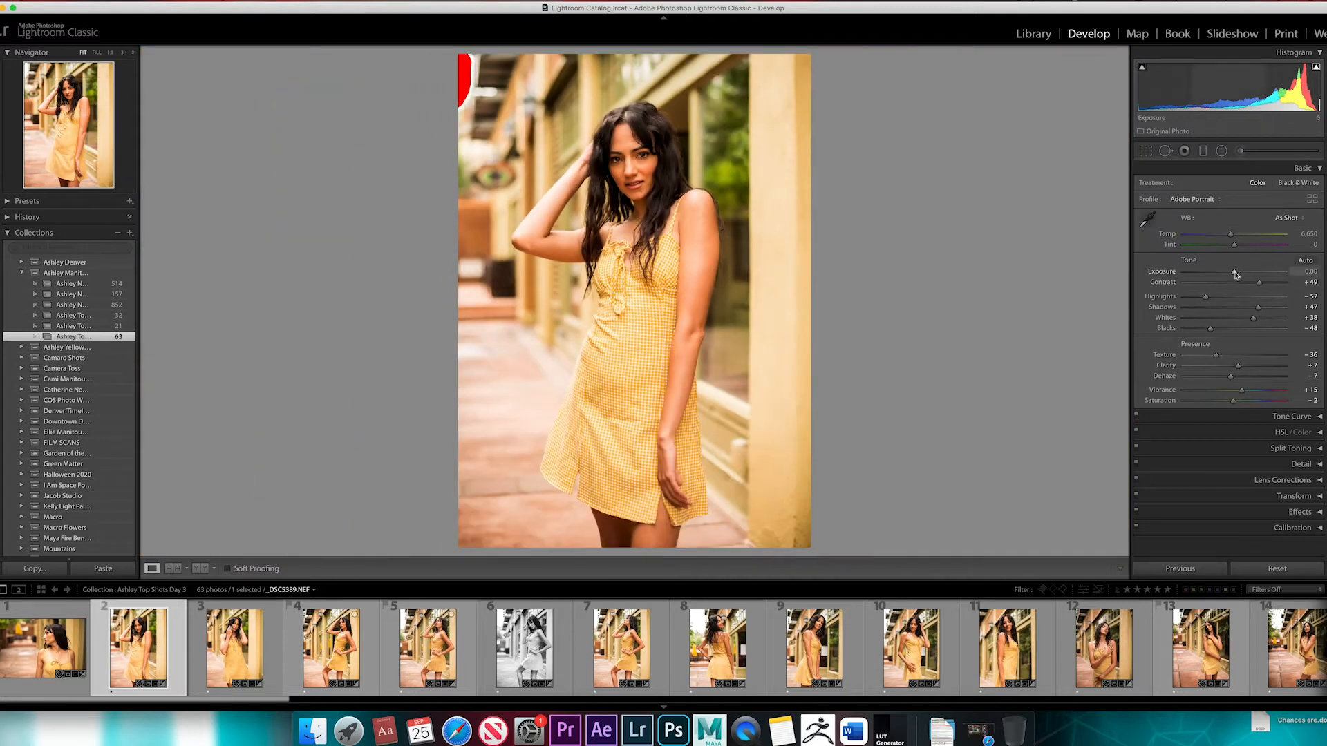
# Preview the contrast at about −69 and reset it to 0
pyautogui.moveTo(1259, 282); pyautogui.dragTo(1197, 281)
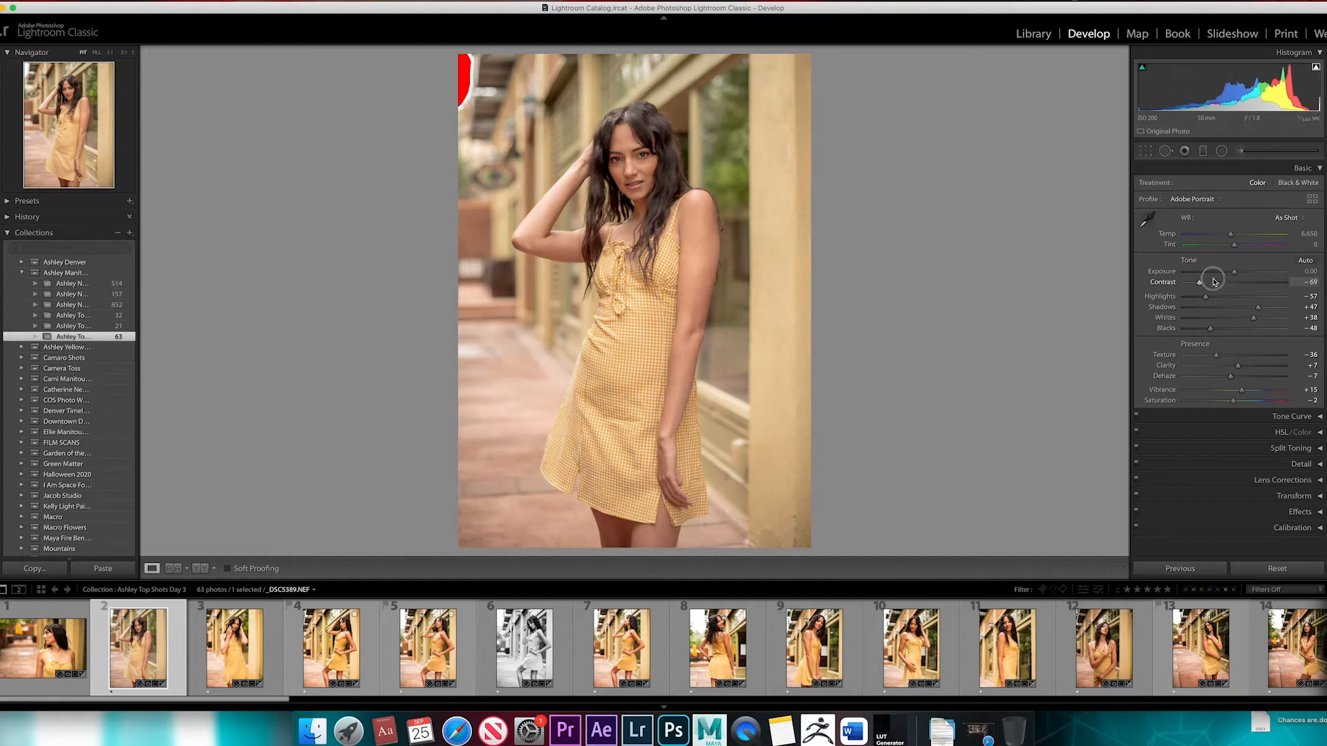
pyautogui.doubleClick(1211, 281)
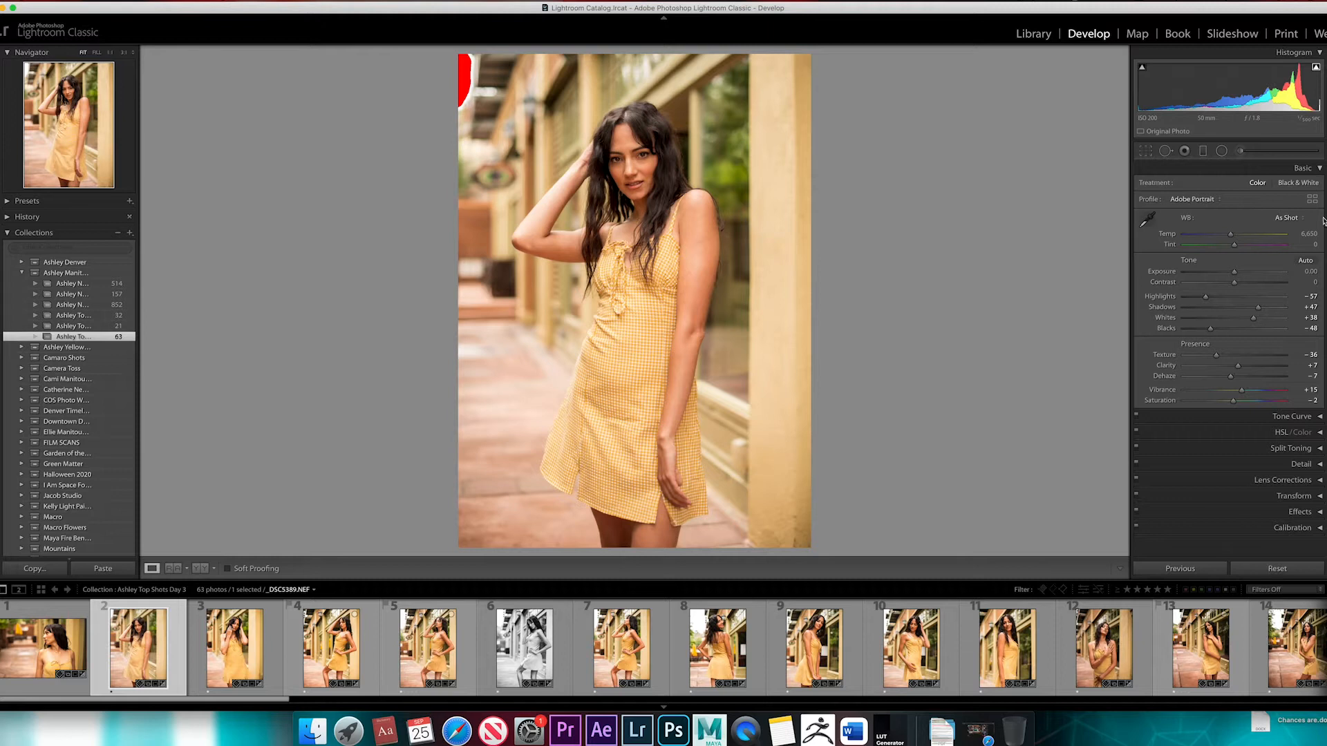
# Try the Adobe Color, Adobe Vivid and Adobe Landscape profiles on the photo, ending on Adobe Color
pyautogui.click(1217, 202)
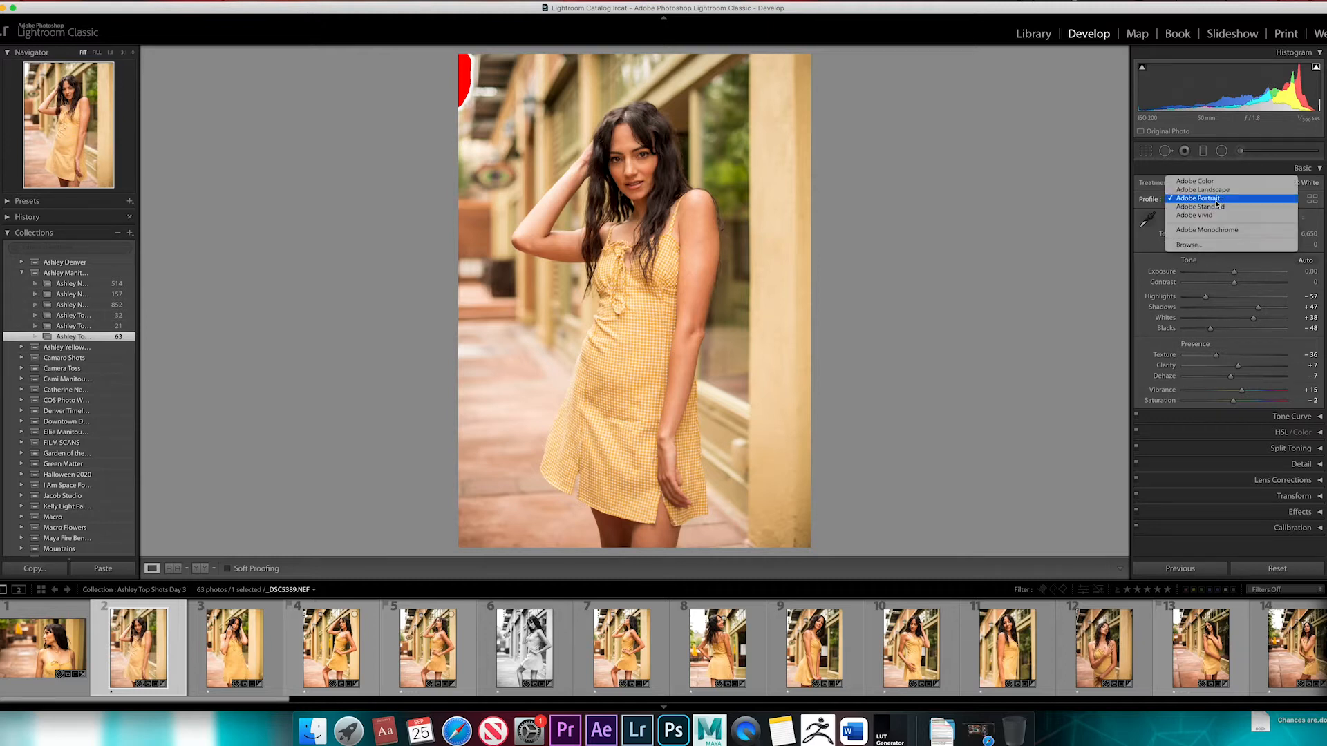
pyautogui.click(1207, 184)
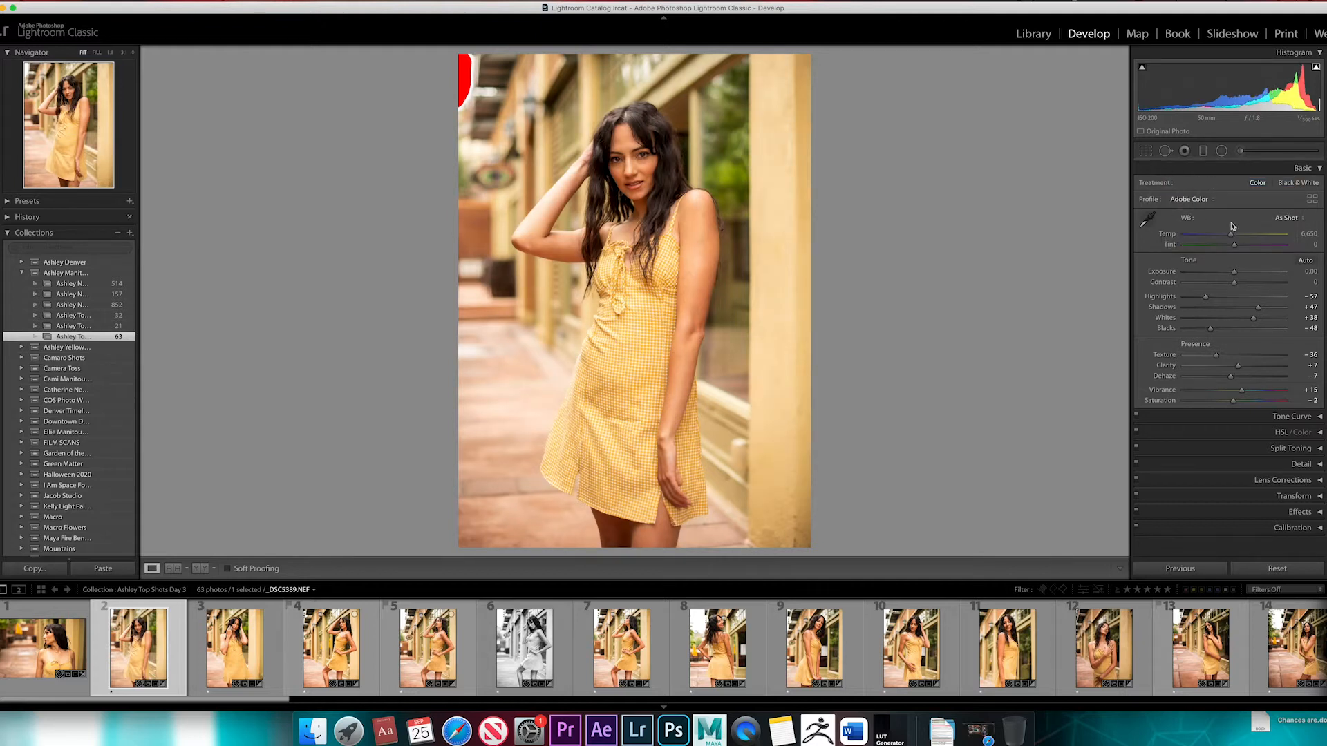
pyautogui.click(1201, 199)
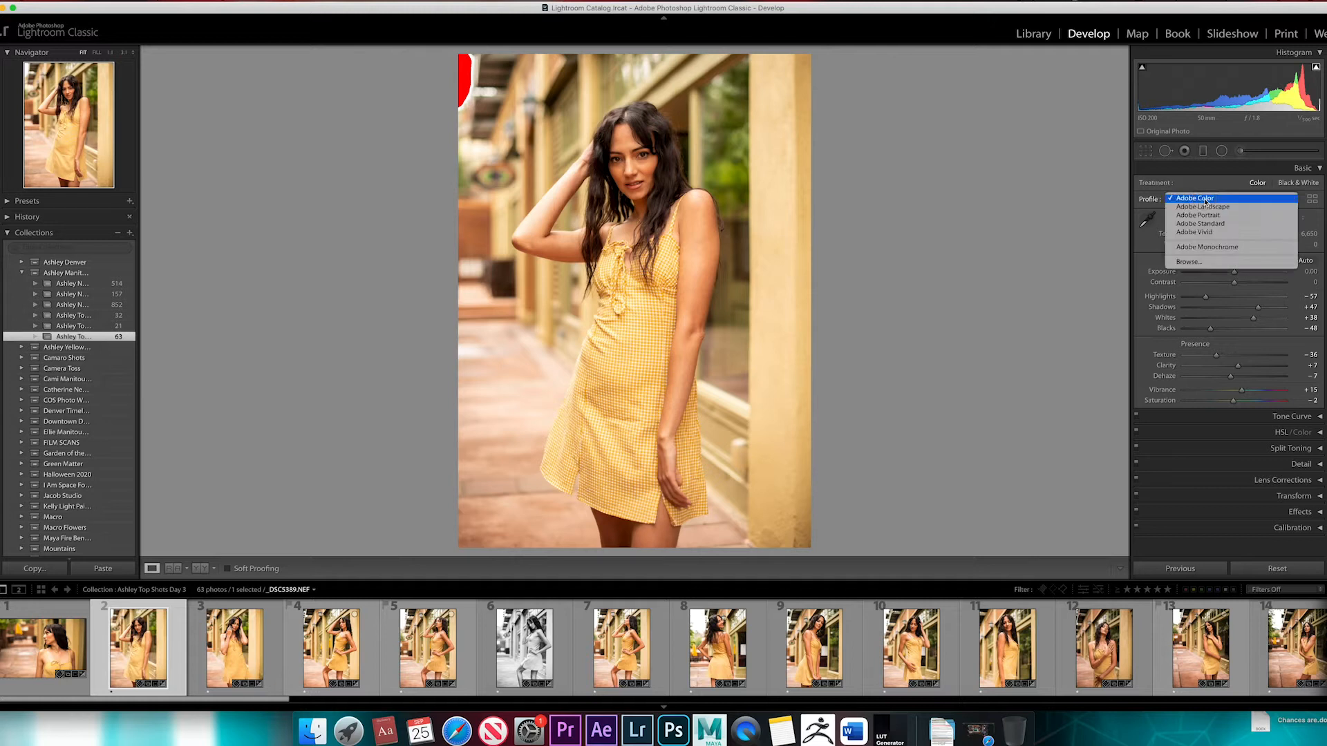
pyautogui.click(1210, 233)
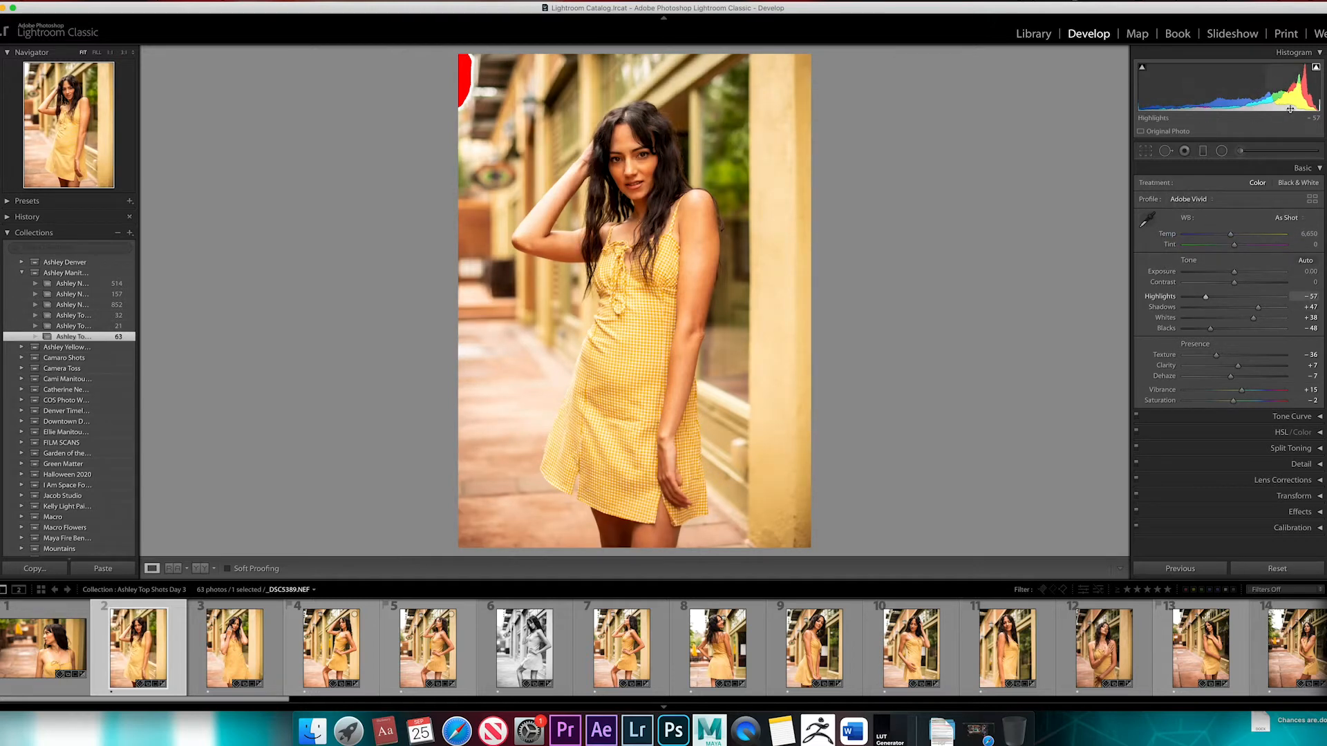
pyautogui.click(1191, 200)
pyautogui.click(1219, 172)
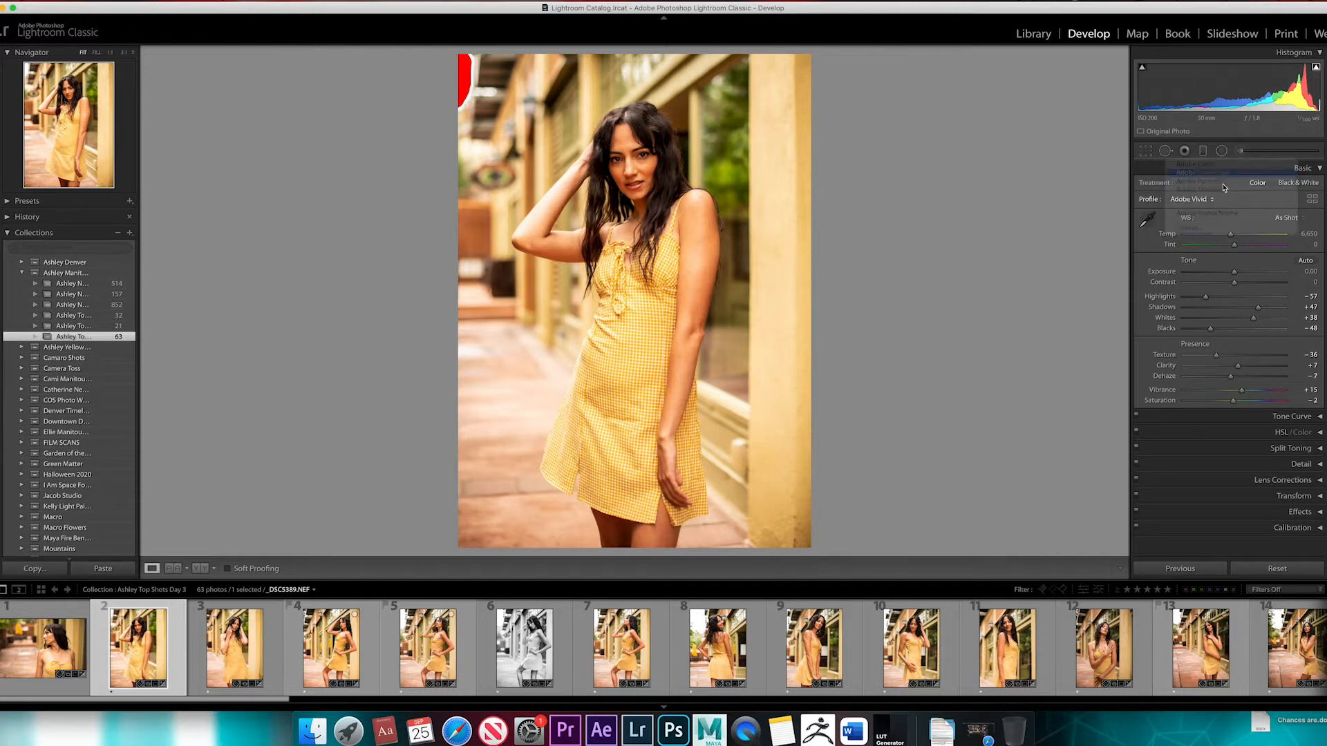
pyautogui.click(1202, 199)
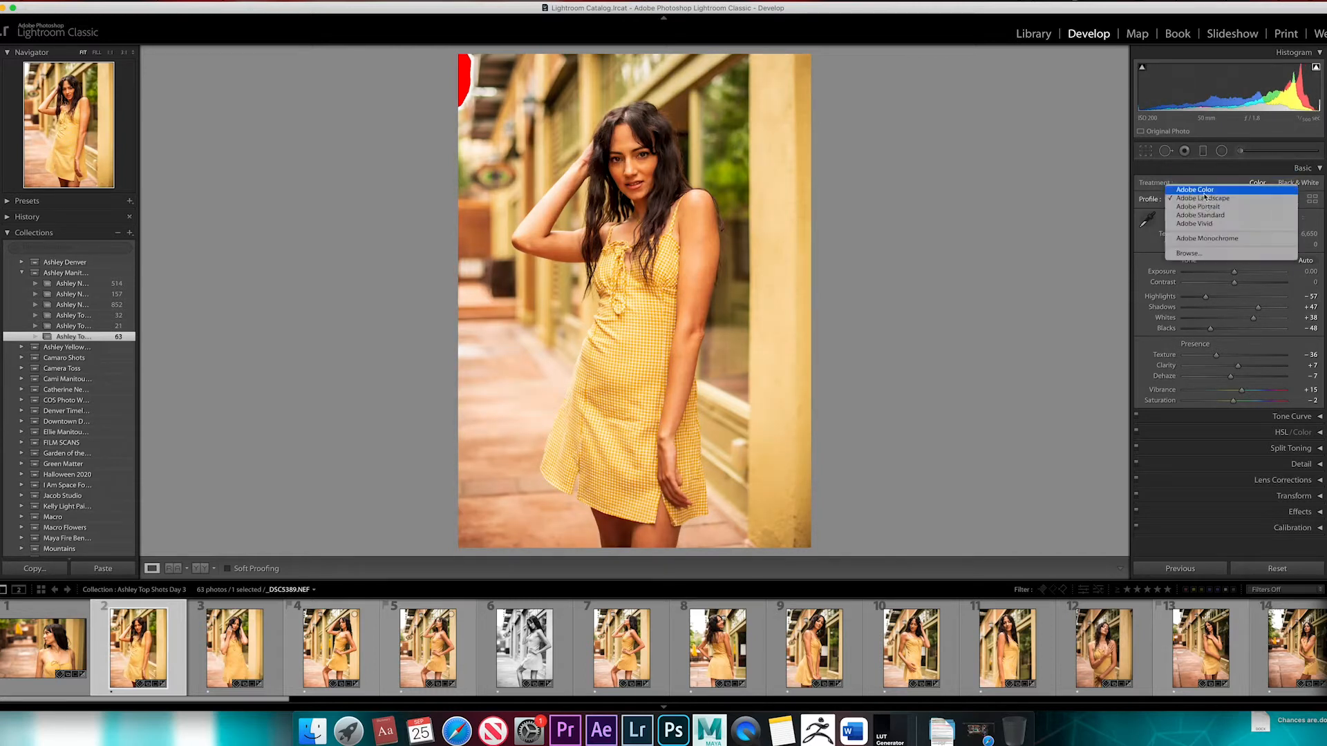
pyautogui.click(1204, 195)
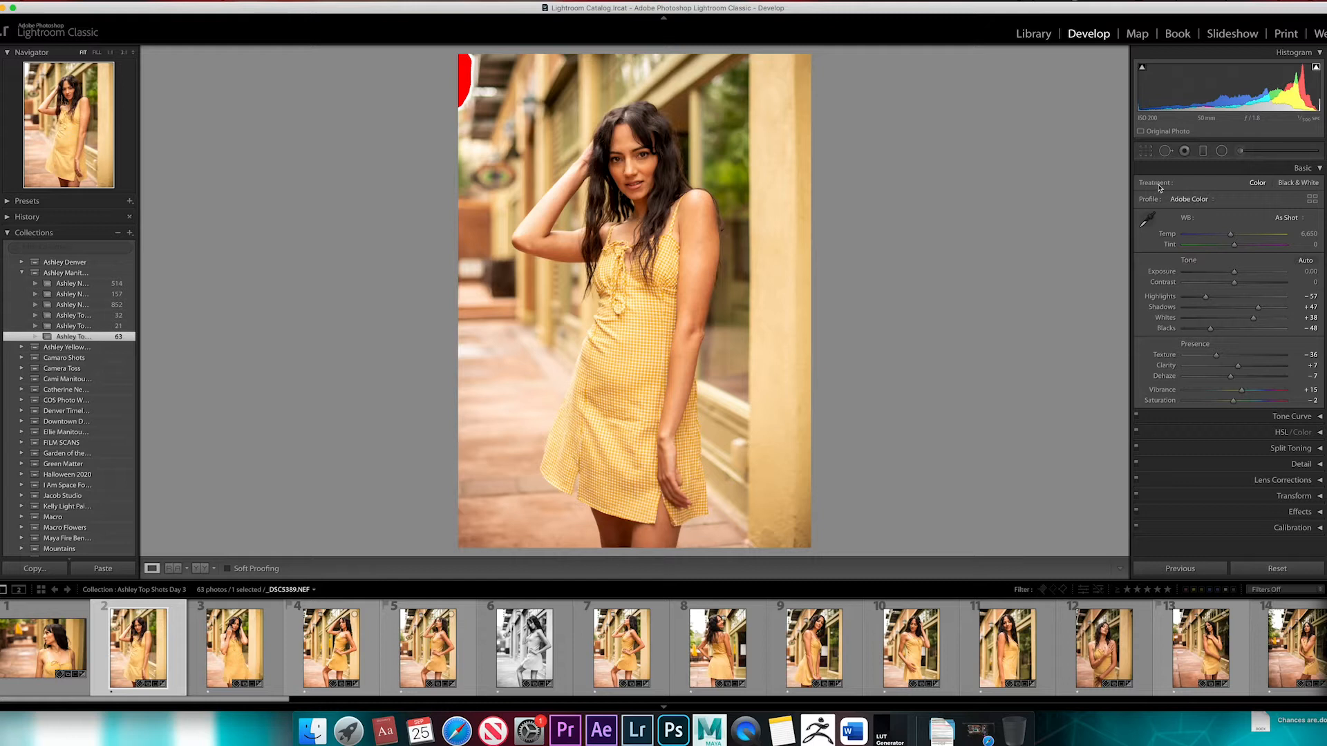
# Compare the Adobe Color profile with Adobe Landscape, ending on the Adobe Portrait profile
pyautogui.click(1216, 200)
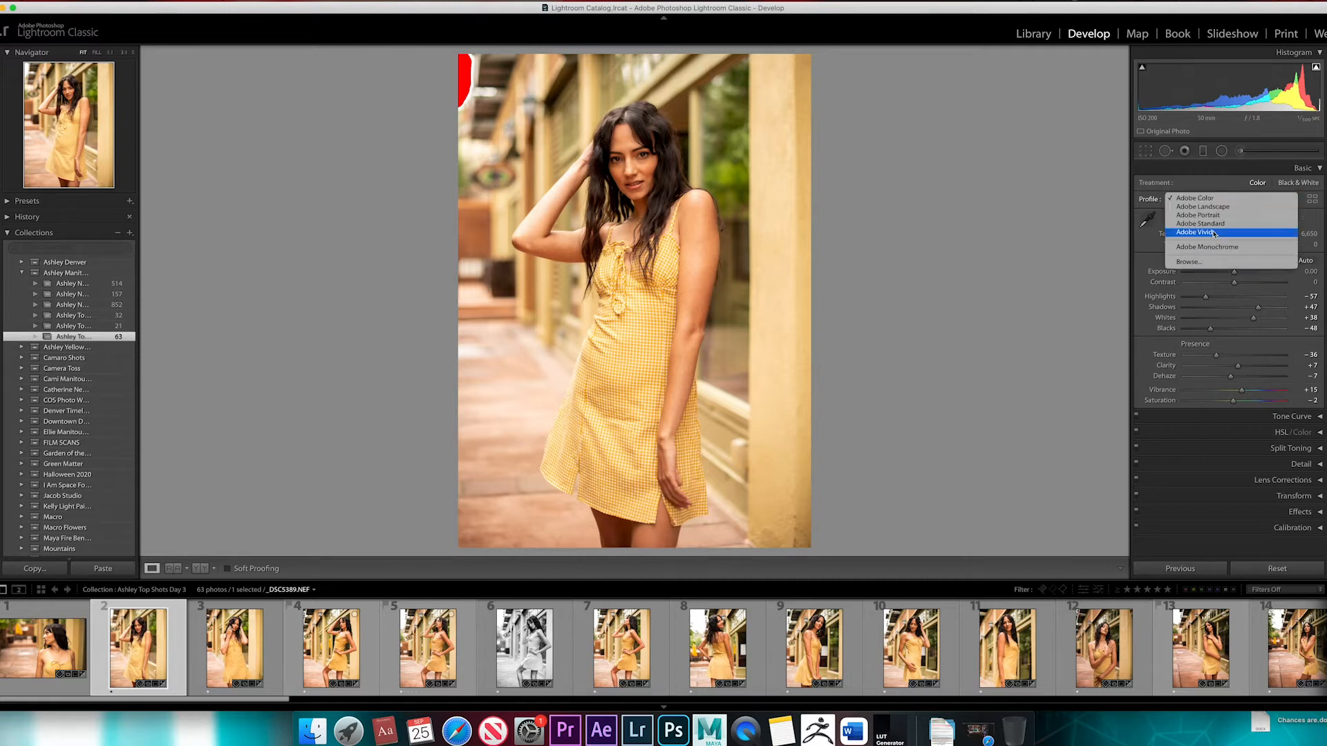
pyautogui.click(1211, 197)
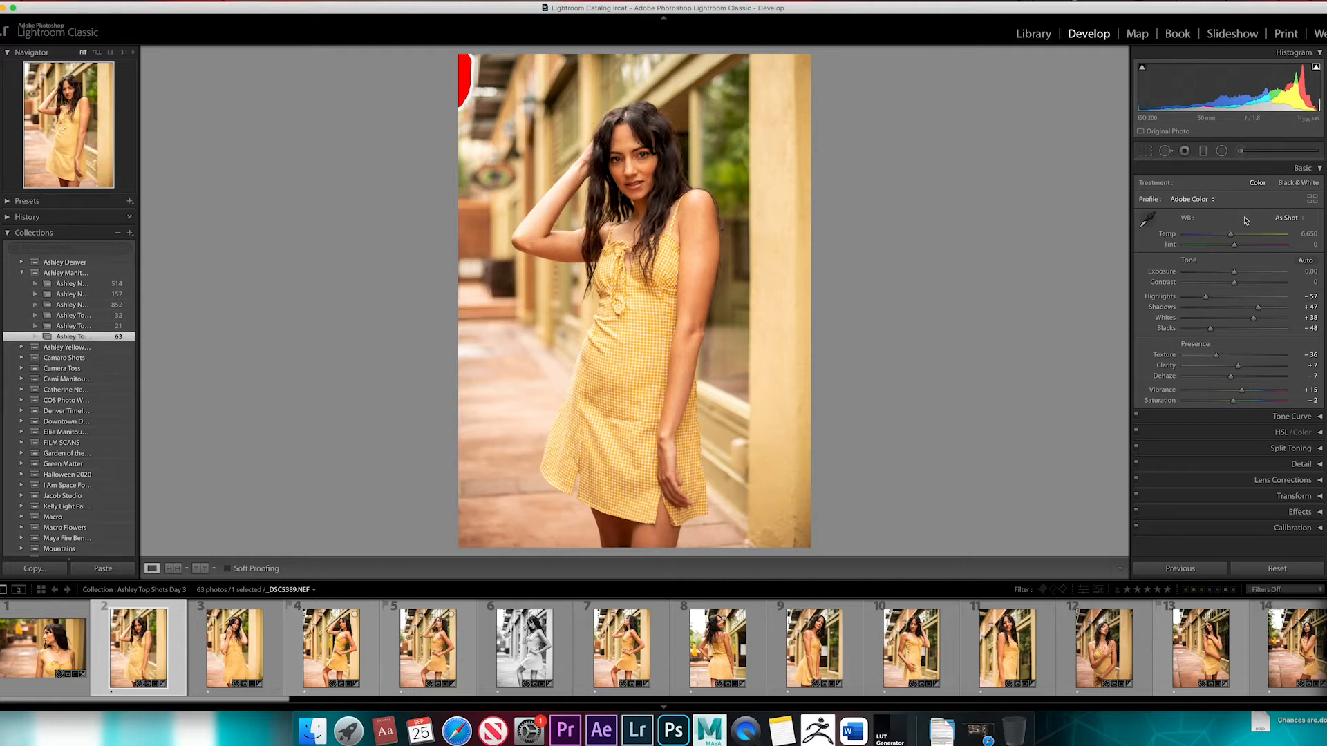
pyautogui.click(1211, 202)
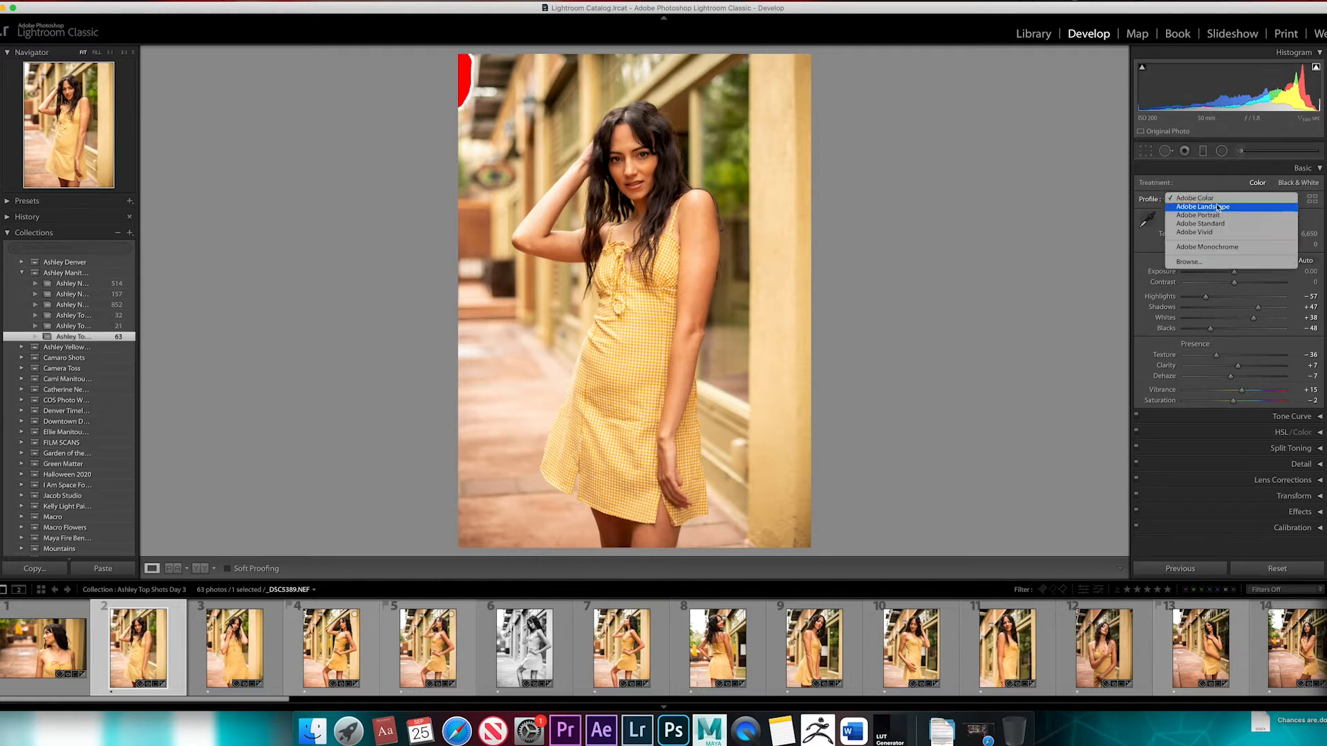
pyautogui.click(1221, 208)
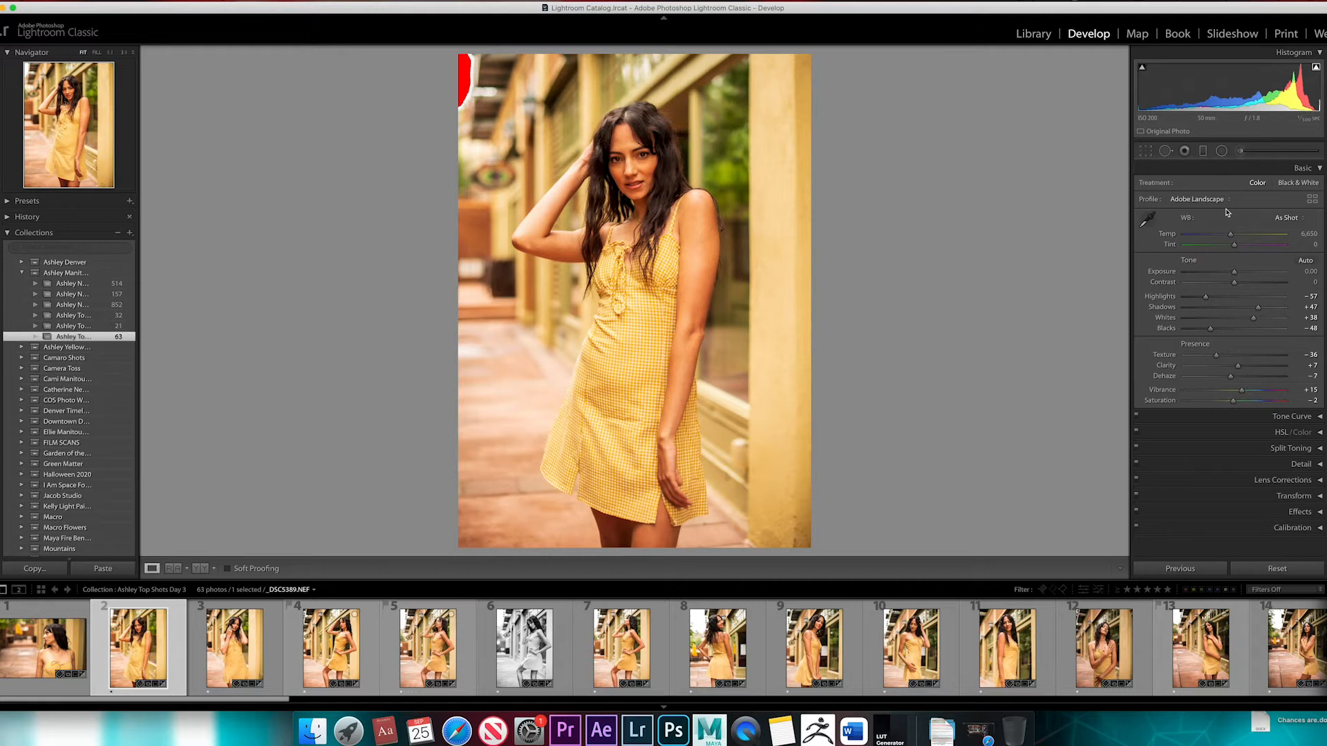
pyautogui.click(1222, 201)
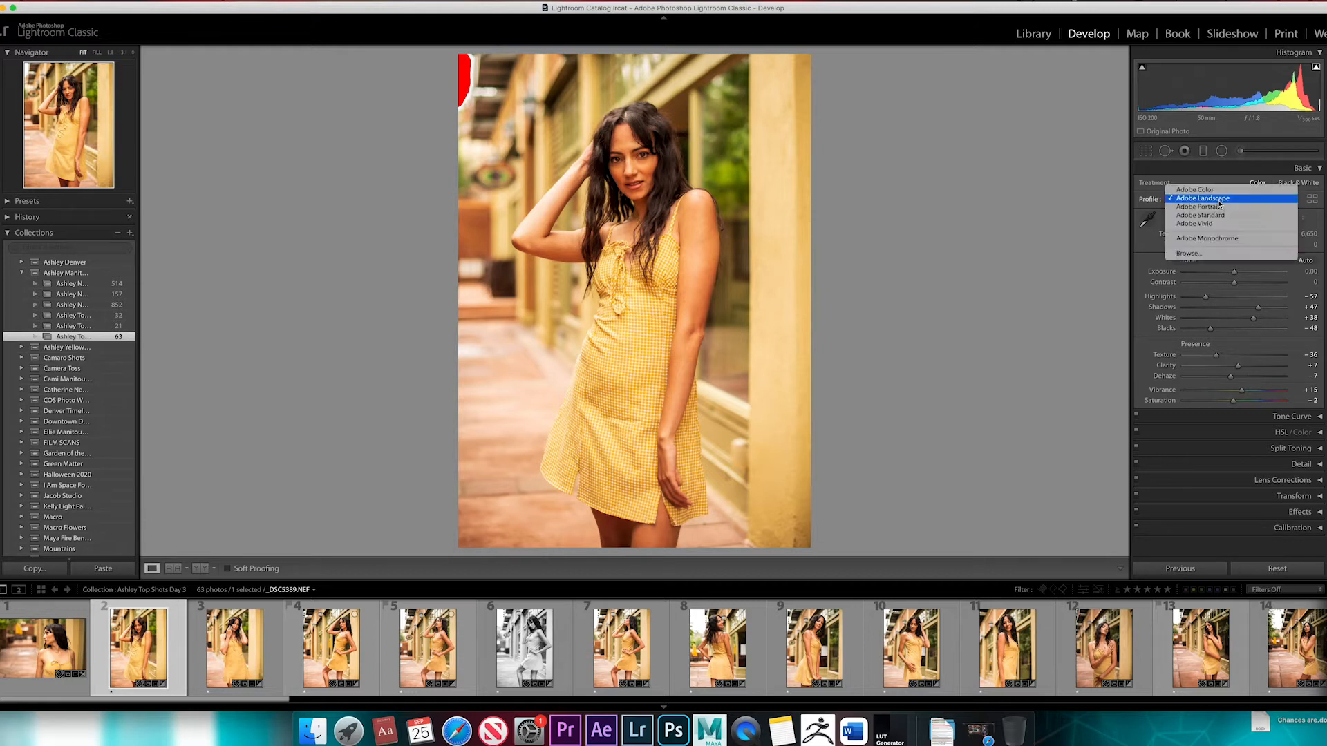
pyautogui.click(1221, 207)
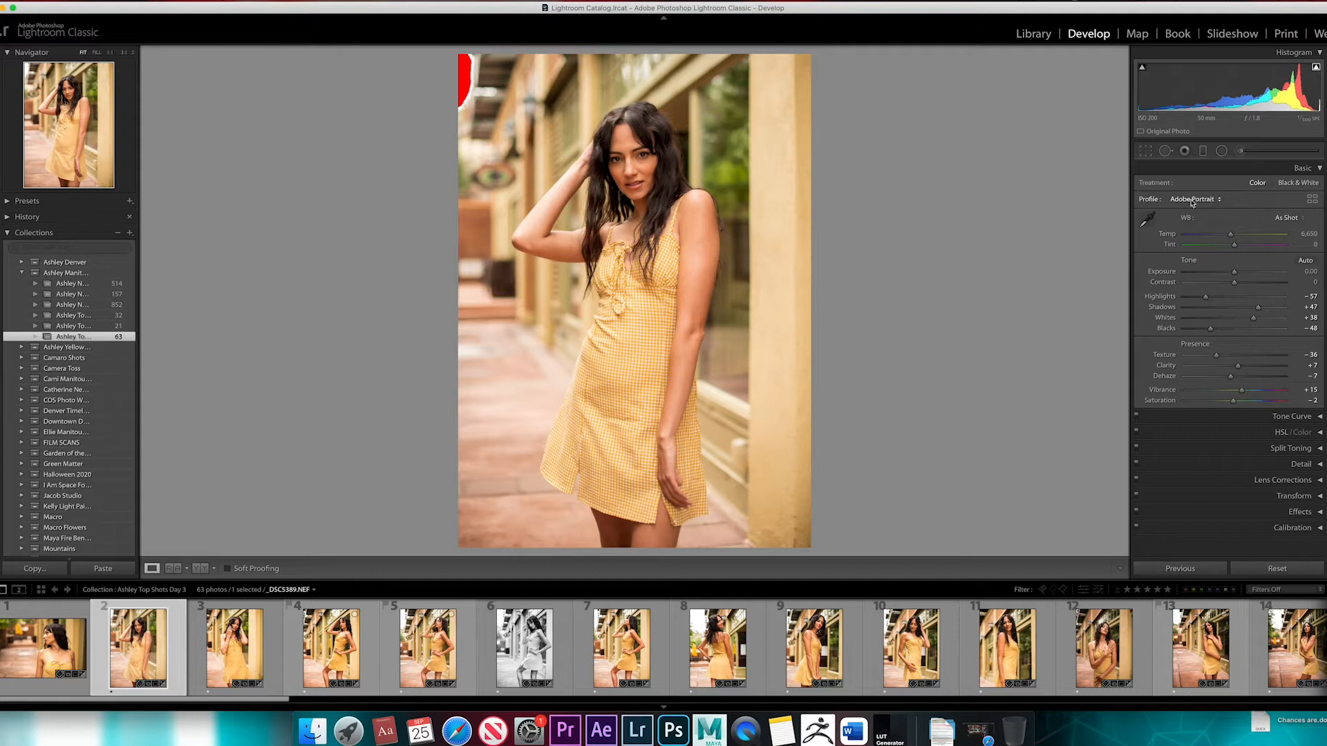
# Compare the skin tones up close under the Adobe Landscape profile and return to Adobe Portrait
pyautogui.click(627, 165)
pyautogui.moveTo(689, 154); pyautogui.dragTo(686, 252)
pyautogui.click(1202, 200)
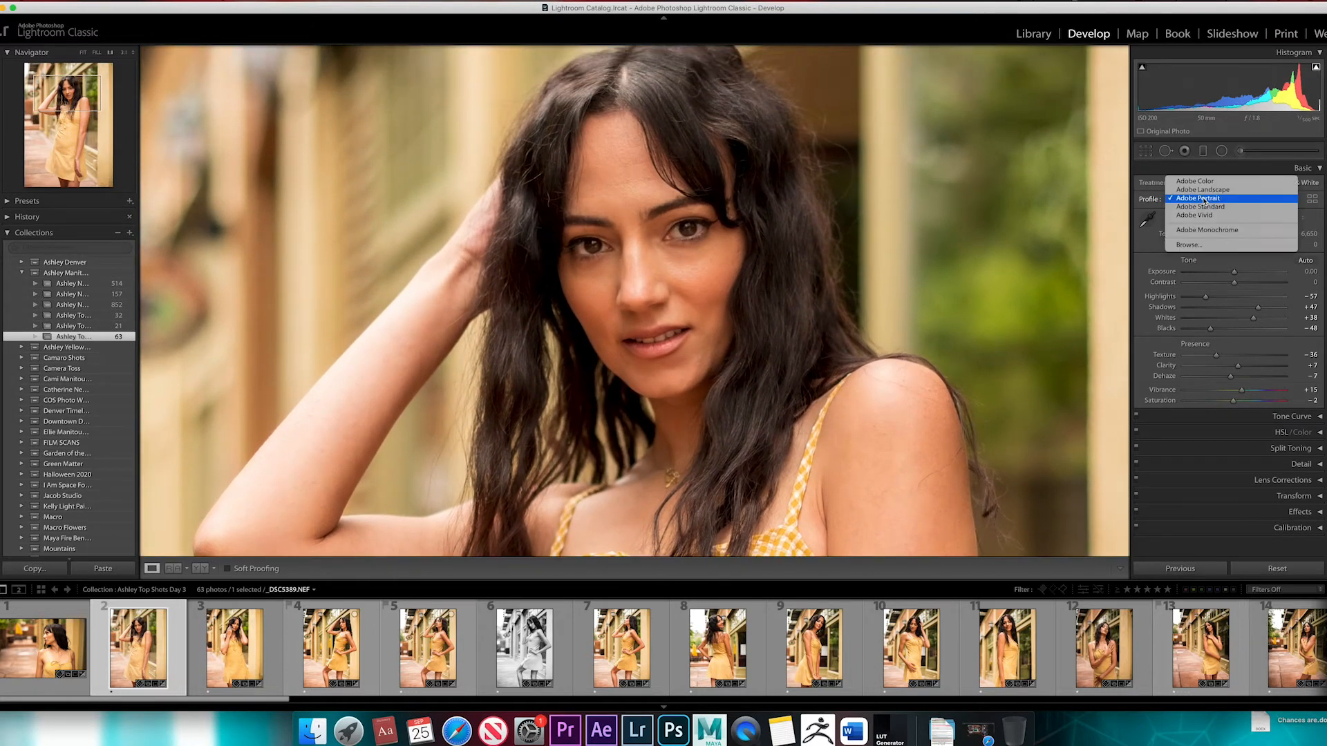
pyautogui.click(1206, 190)
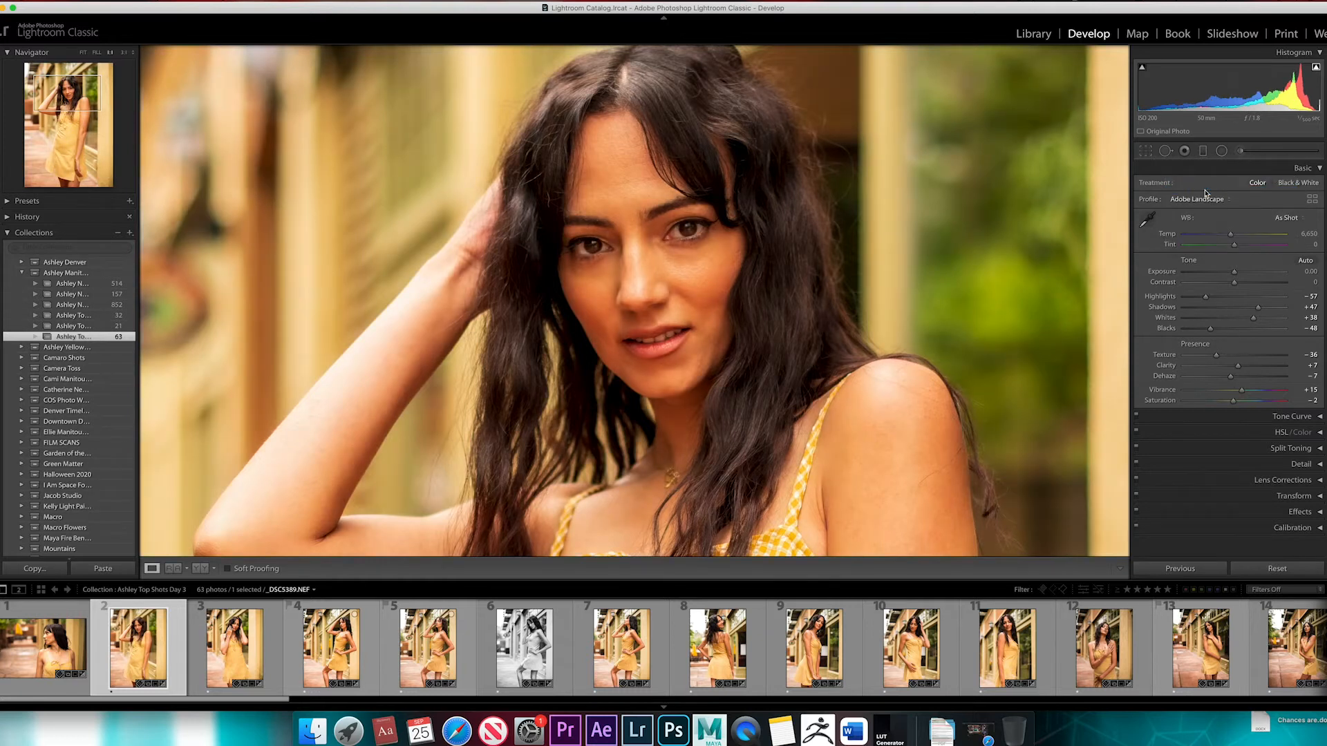
pyautogui.click(1217, 201)
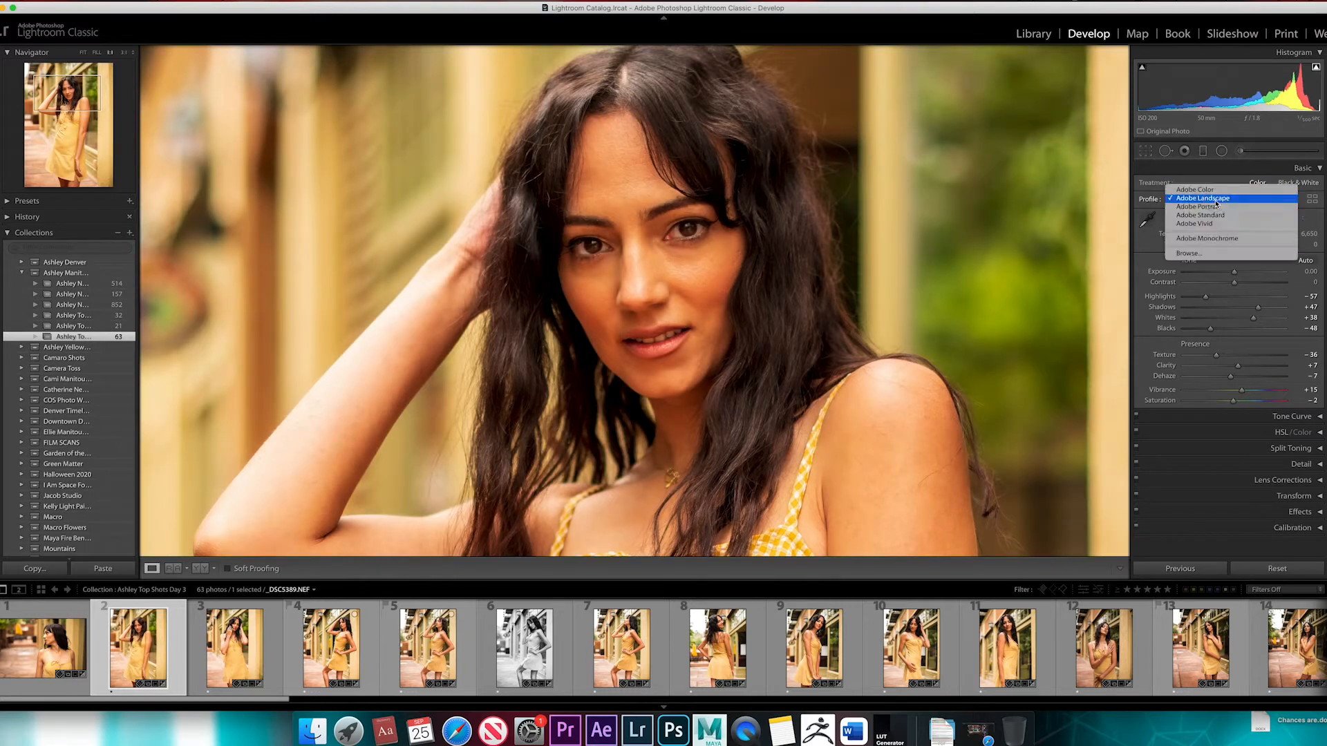
pyautogui.click(1221, 207)
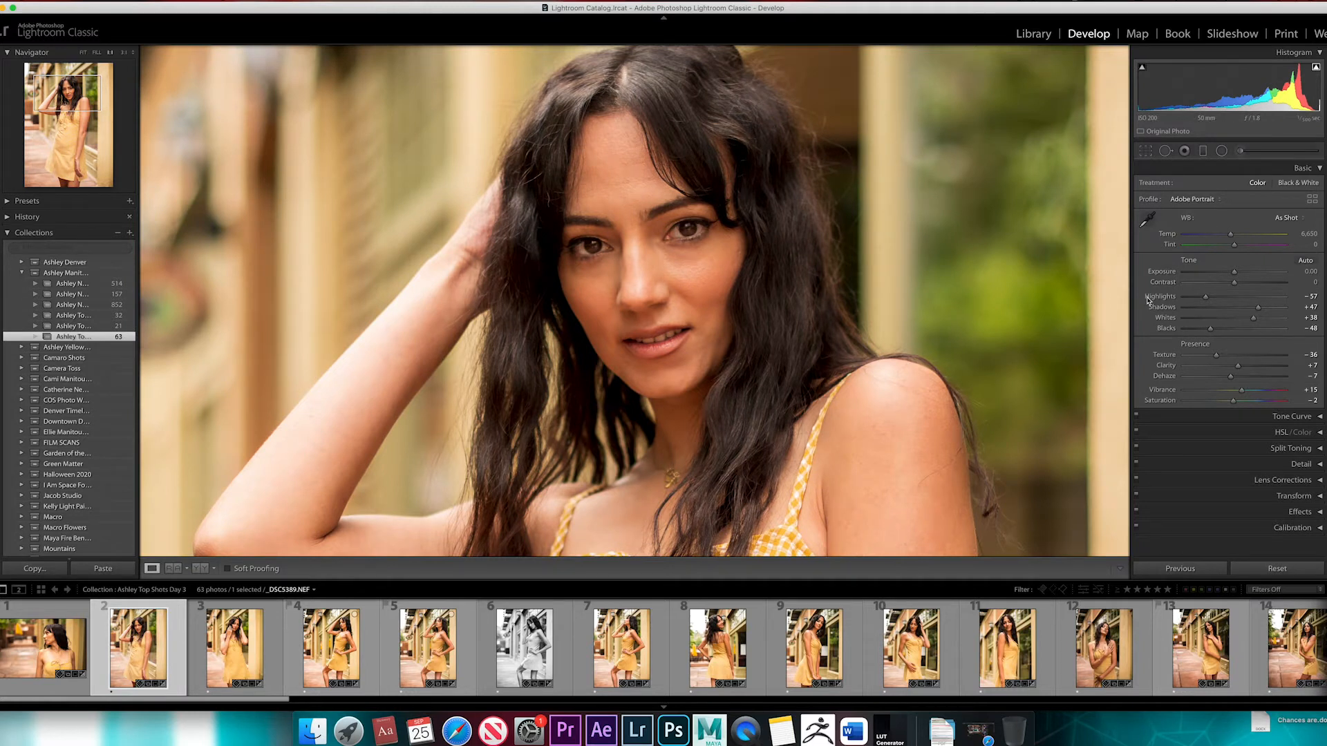
# Compare the Adobe Standard and Adobe Color profiles on the face and shoulder up close, ending on Adobe Standard
pyautogui.click(1211, 200)
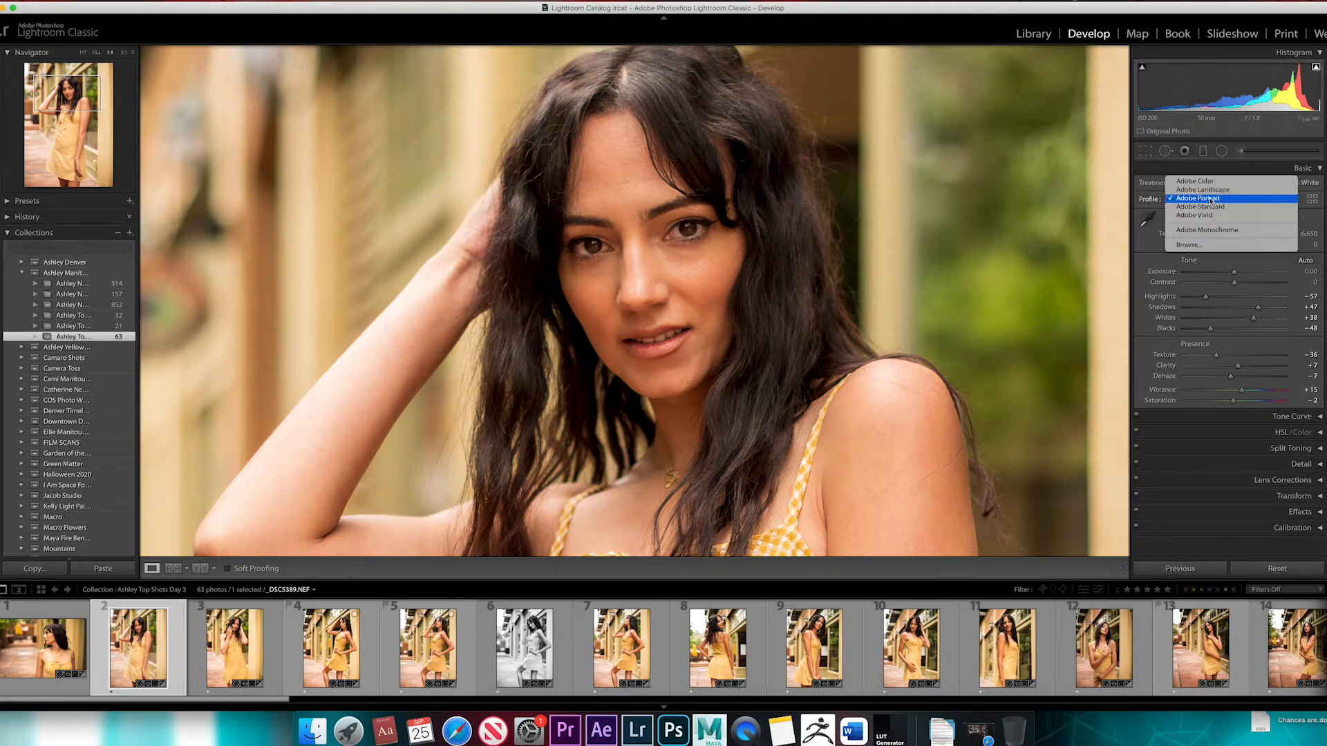
pyautogui.click(1217, 209)
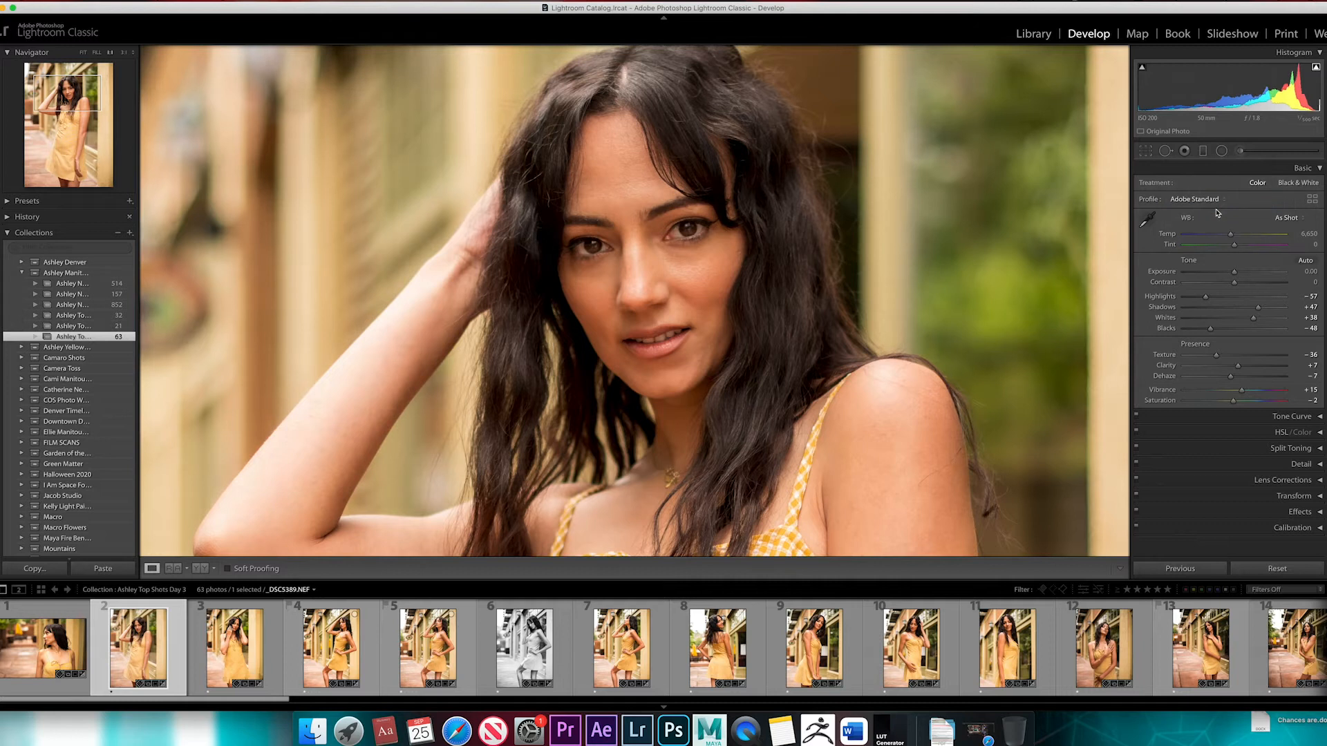
pyautogui.moveTo(1045, 246); pyautogui.dragTo(975, 281)
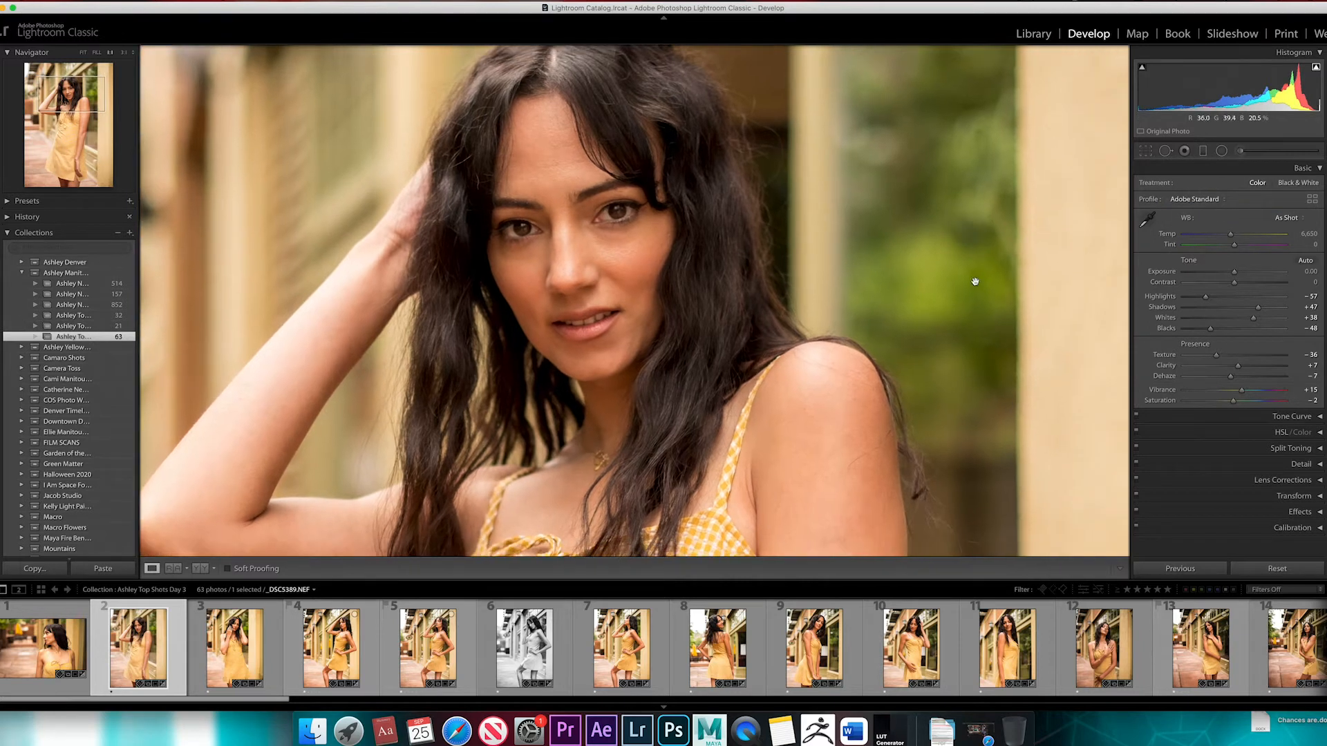
pyautogui.click(1223, 201)
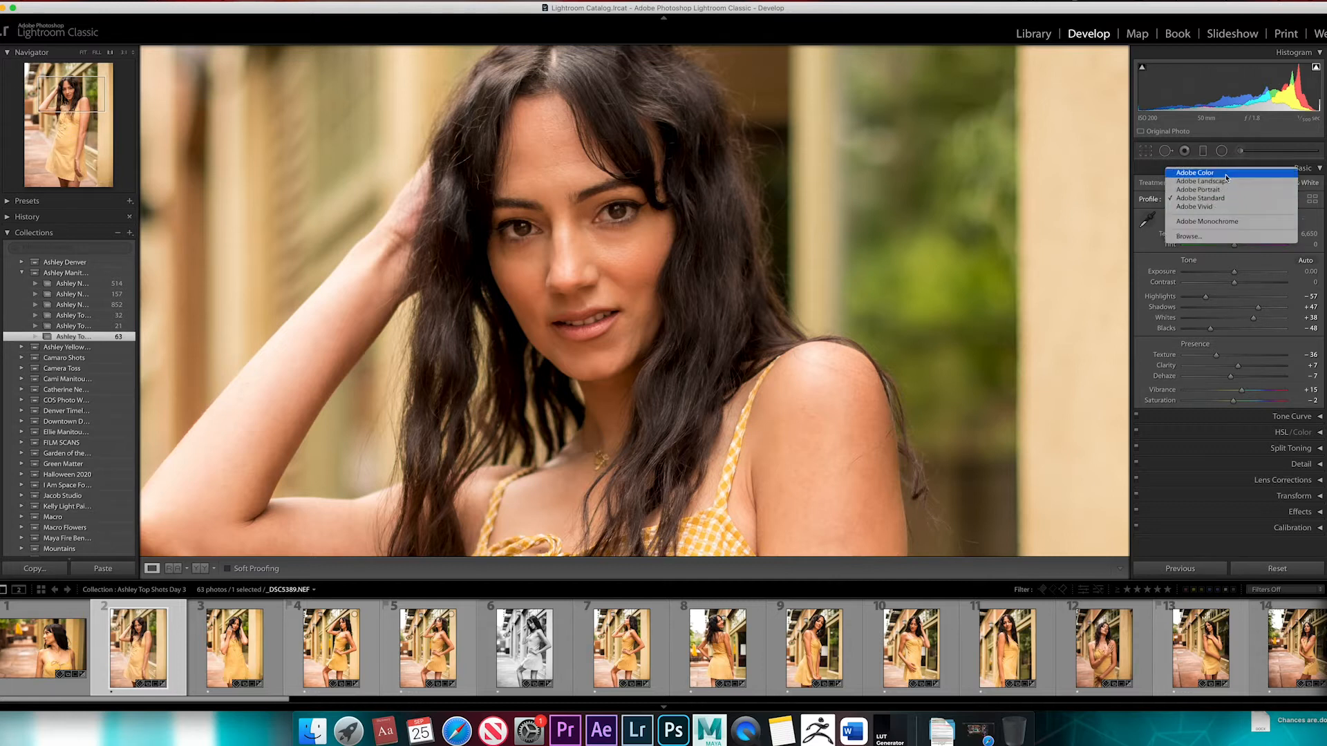
pyautogui.click(1227, 175)
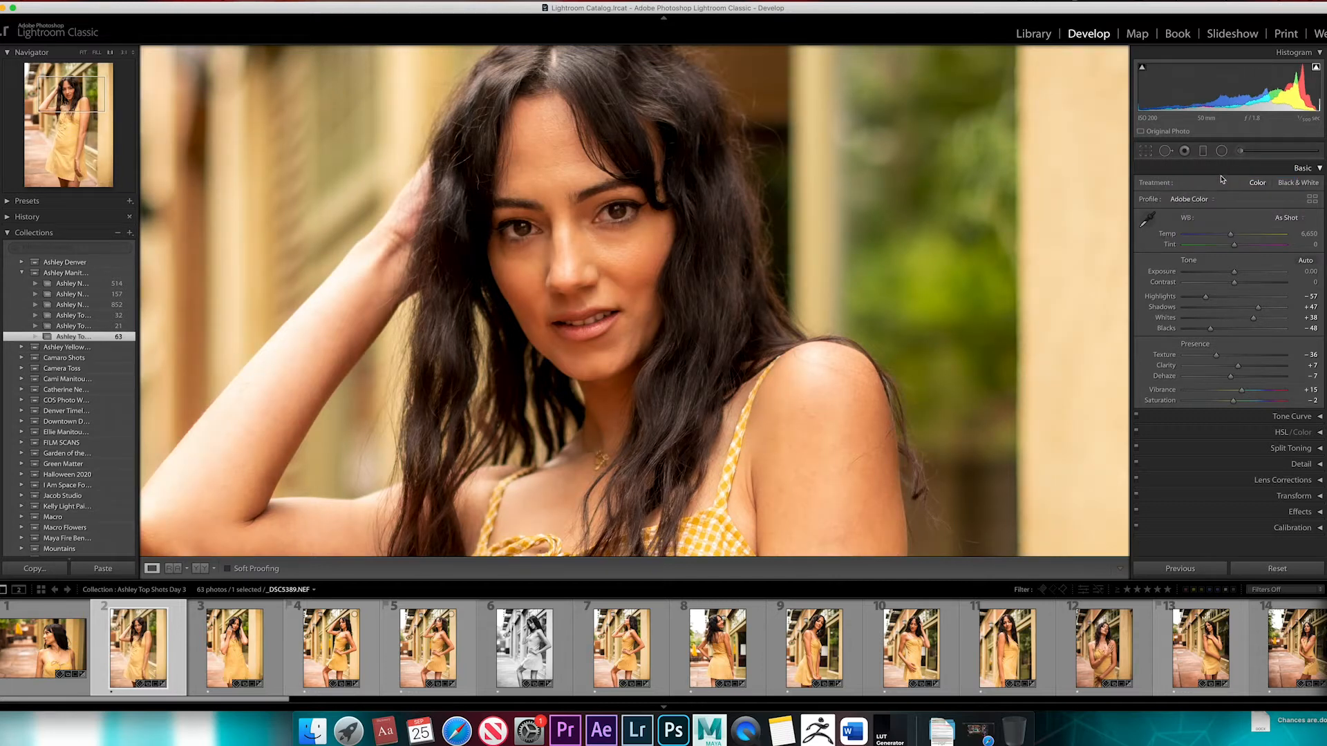
pyautogui.click(1210, 201)
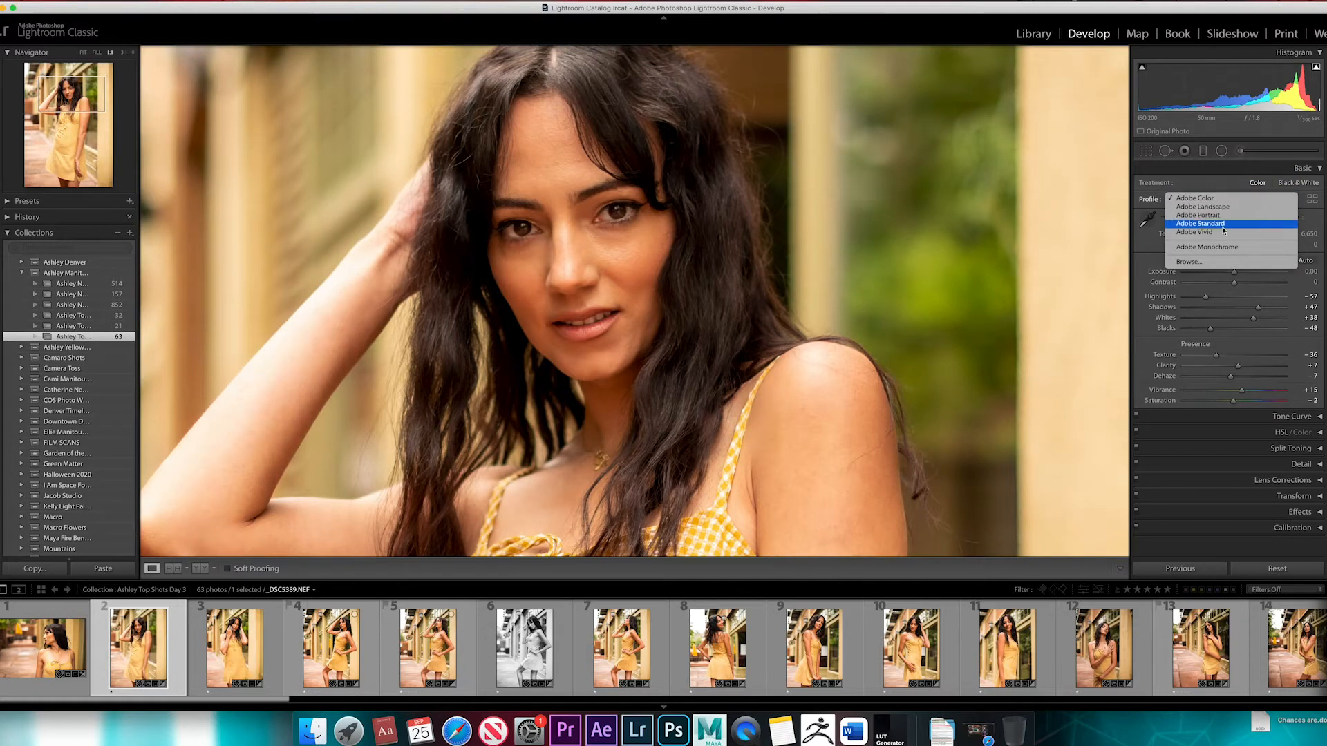
pyautogui.click(1223, 231)
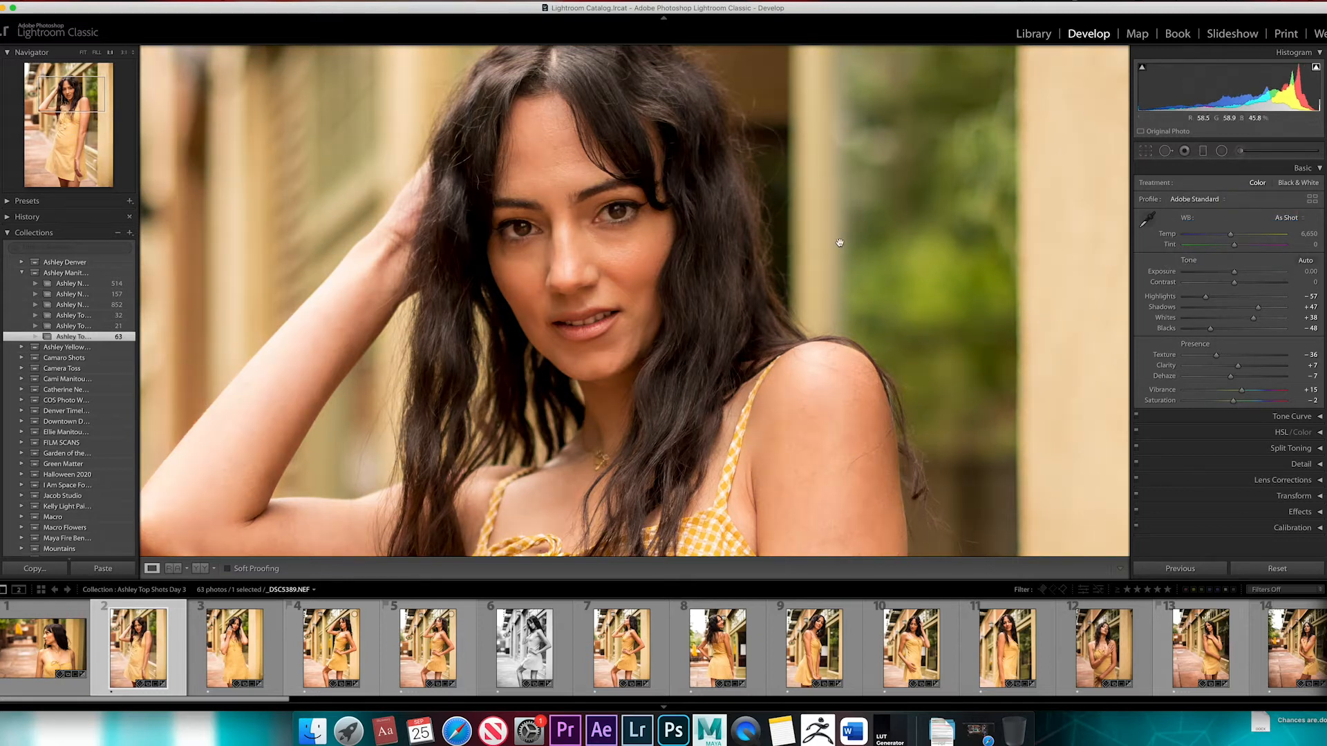
pyautogui.moveTo(779, 249); pyautogui.dragTo(898, 255)
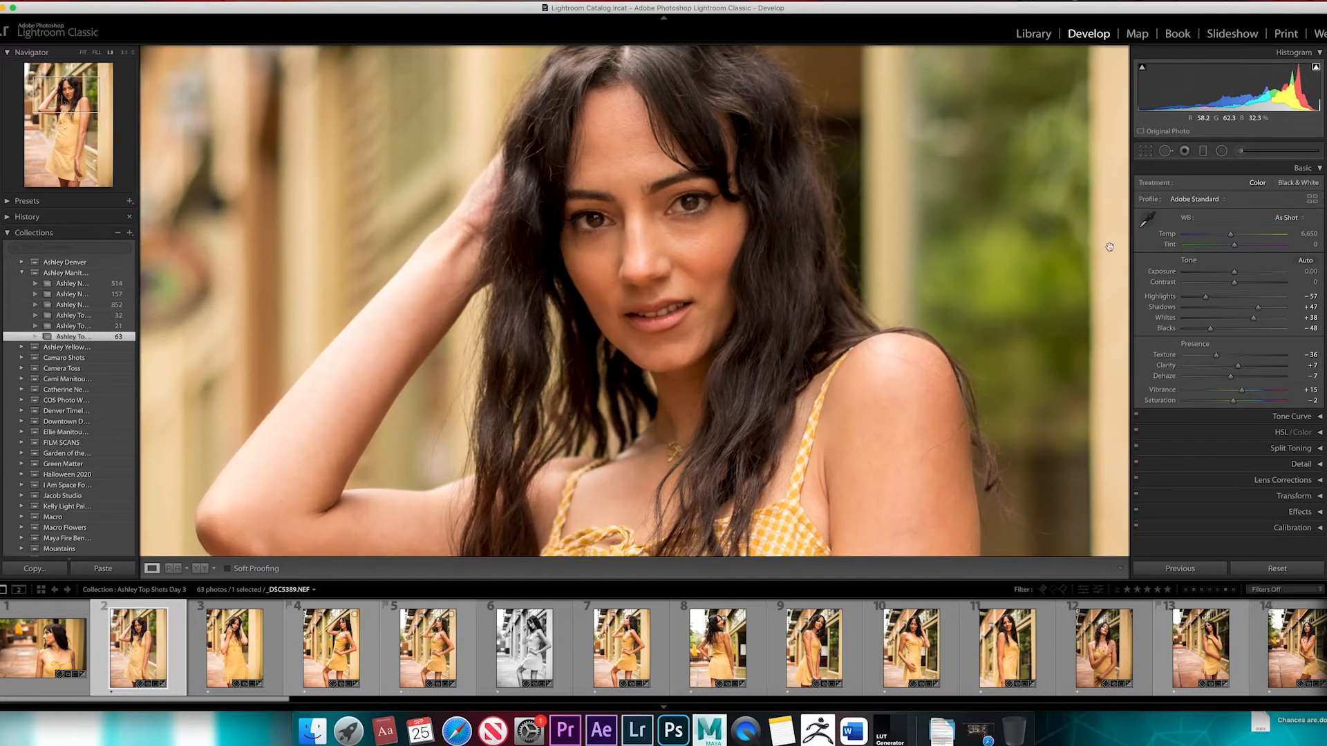
# Preview the Adobe Vivid profile on the whole photo and set the profile to Adobe Portrait
pyautogui.click(1192, 200)
pyautogui.click(1214, 207)
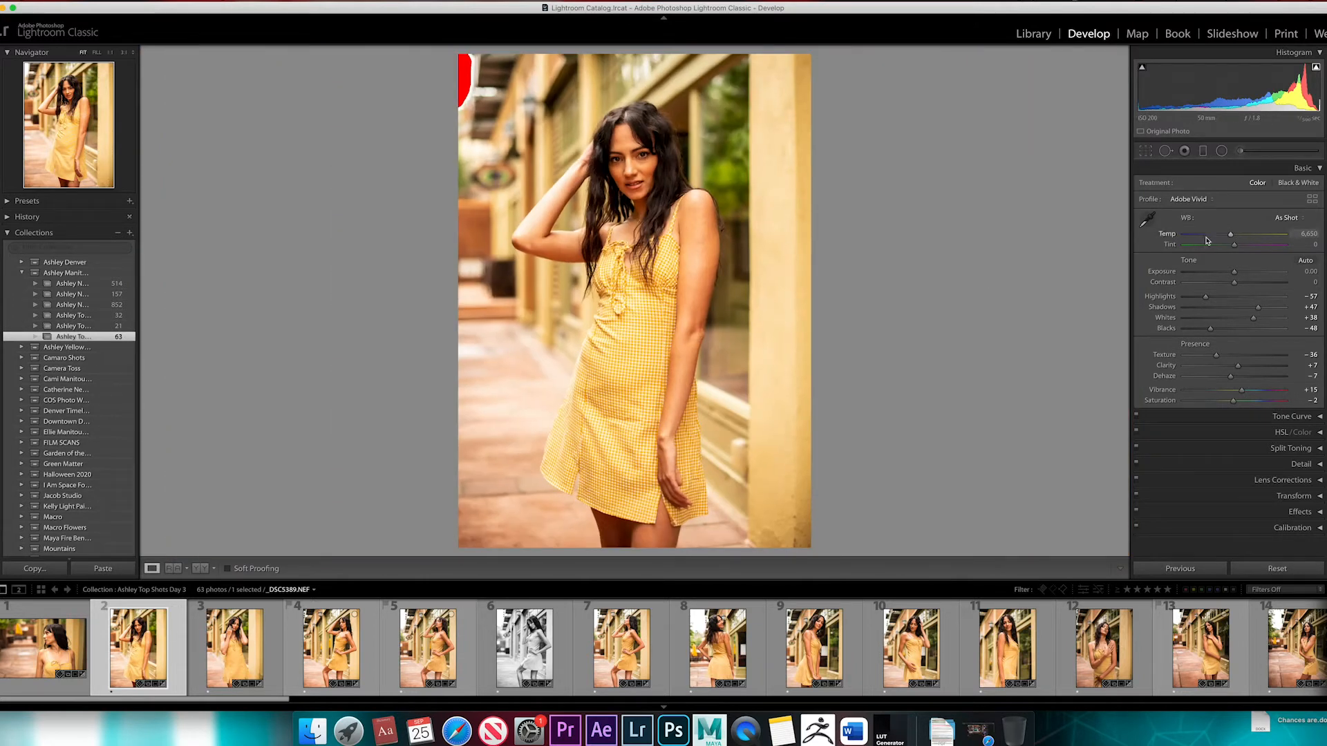
pyautogui.click(1199, 199)
pyautogui.click(1213, 182)
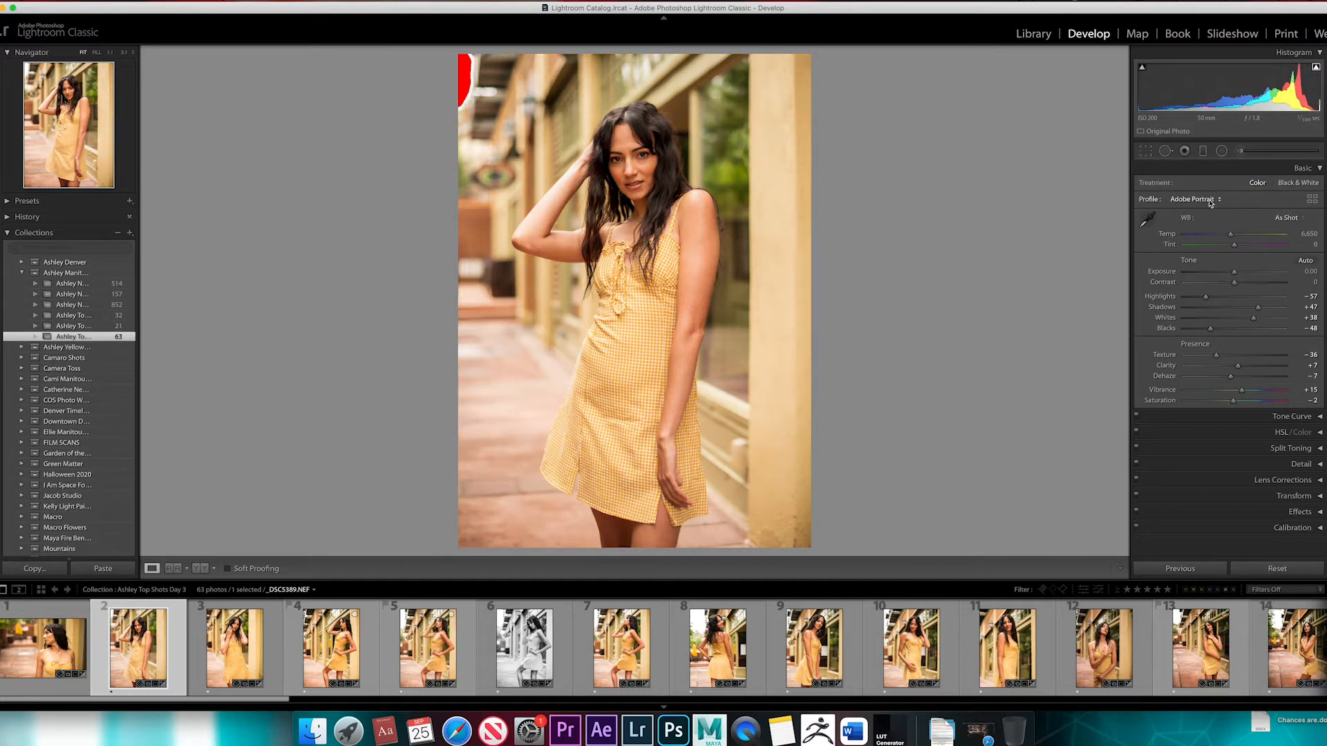
# Compare the Adobe Vivid profile with Adobe Portrait once more on the full portrait, ending on Adobe Portrait
pyautogui.click(1210, 202)
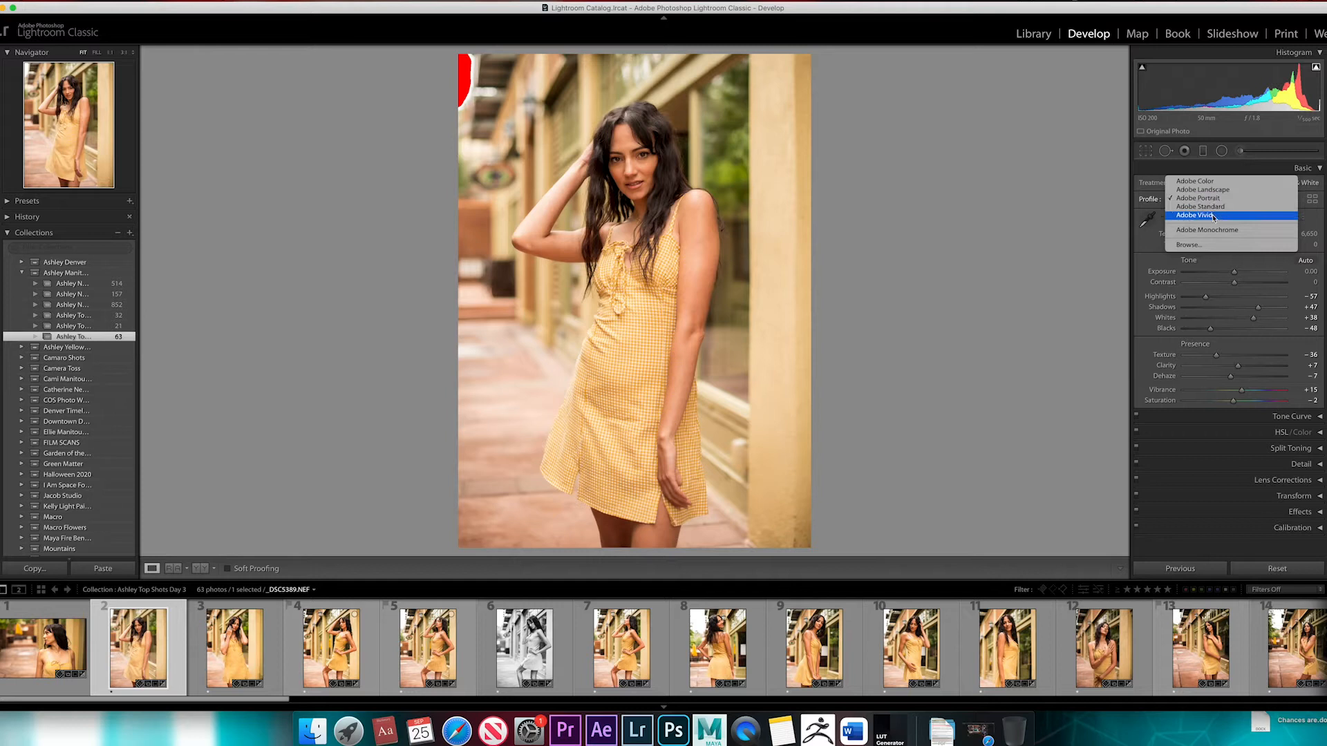
pyautogui.click(1214, 216)
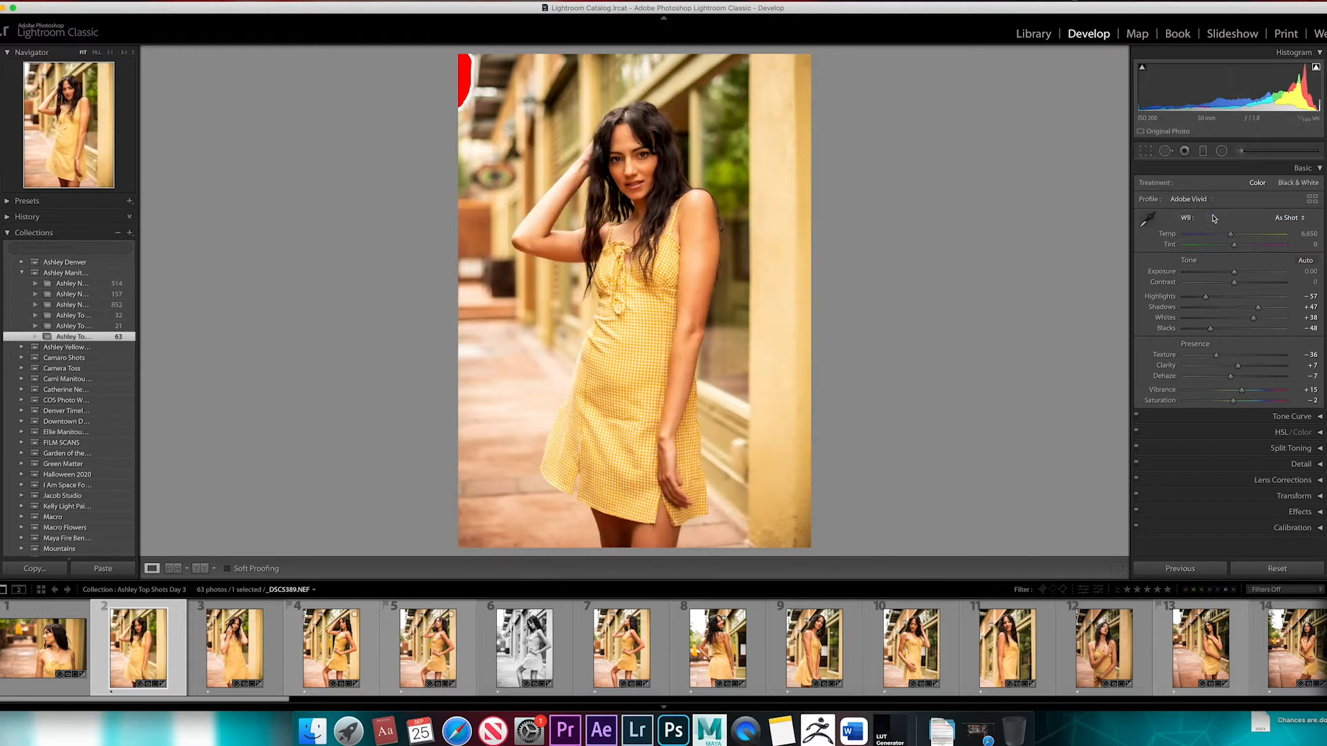
pyautogui.click(1206, 201)
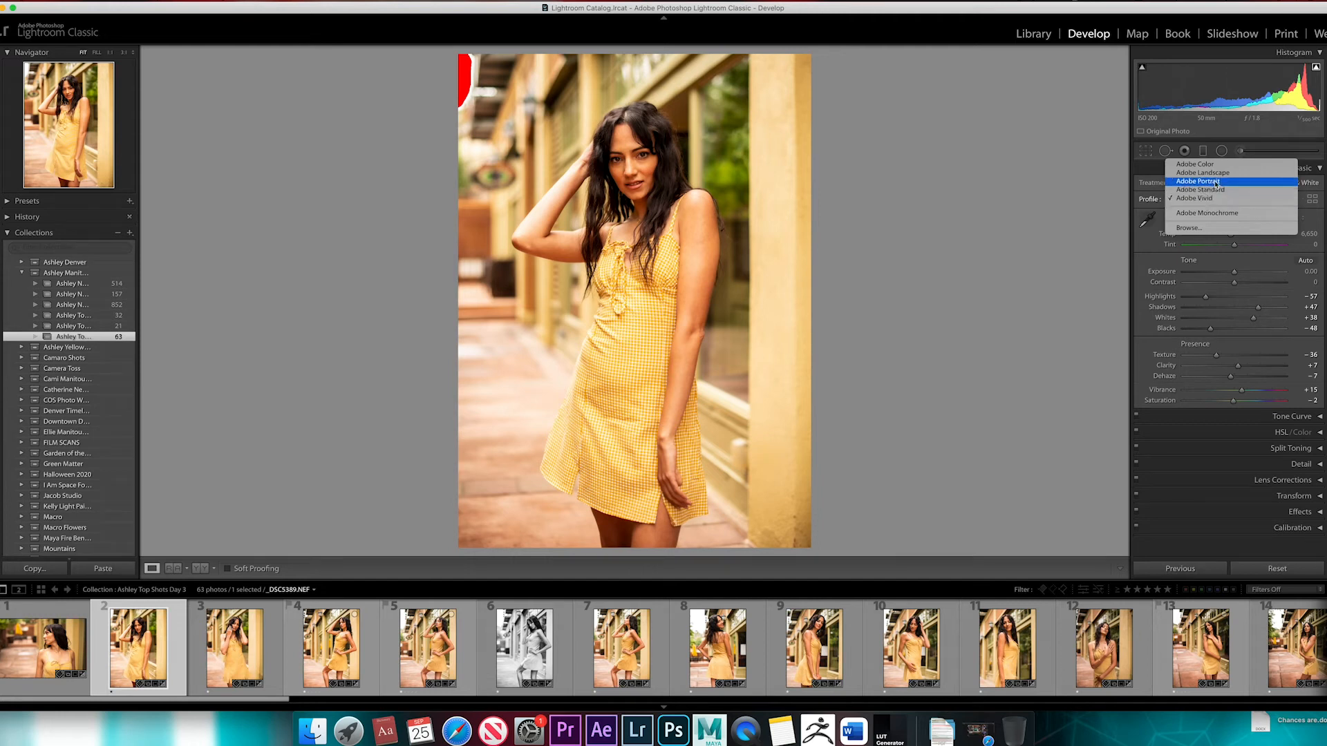
pyautogui.click(1217, 182)
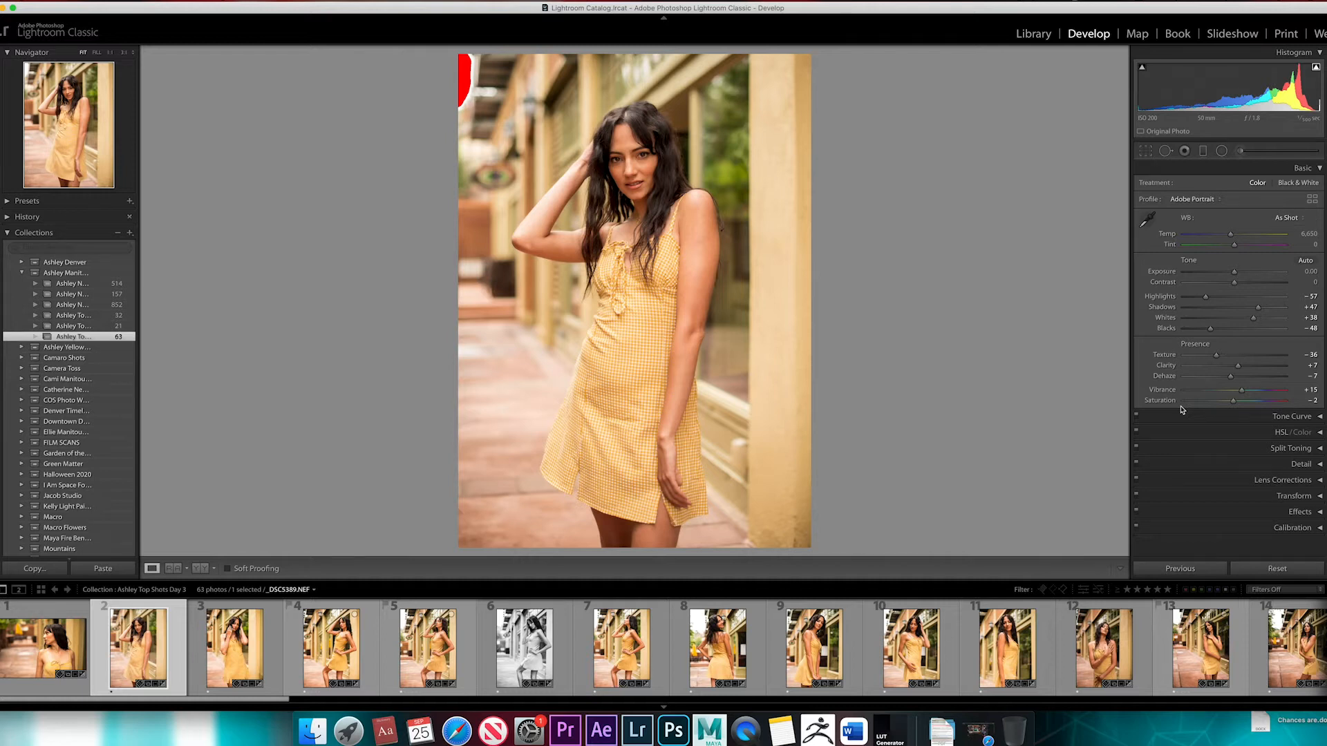
# Inspect the portrait up close and set Highlights to −53, checking the effect on the face and arm
pyautogui.click(636, 75)
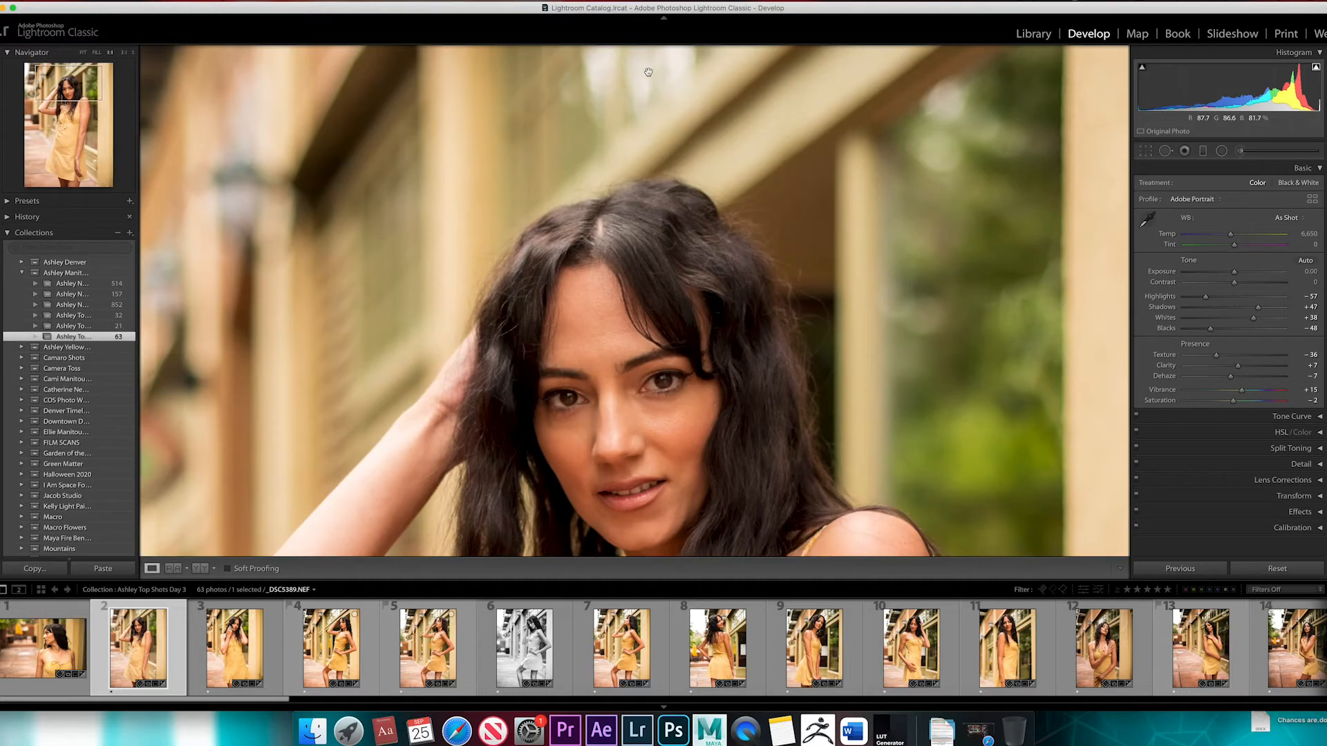
pyautogui.moveTo(652, 119); pyautogui.dragTo(831, 228)
pyautogui.click(831, 228)
pyautogui.click(832, 228)
pyautogui.click(903, 242)
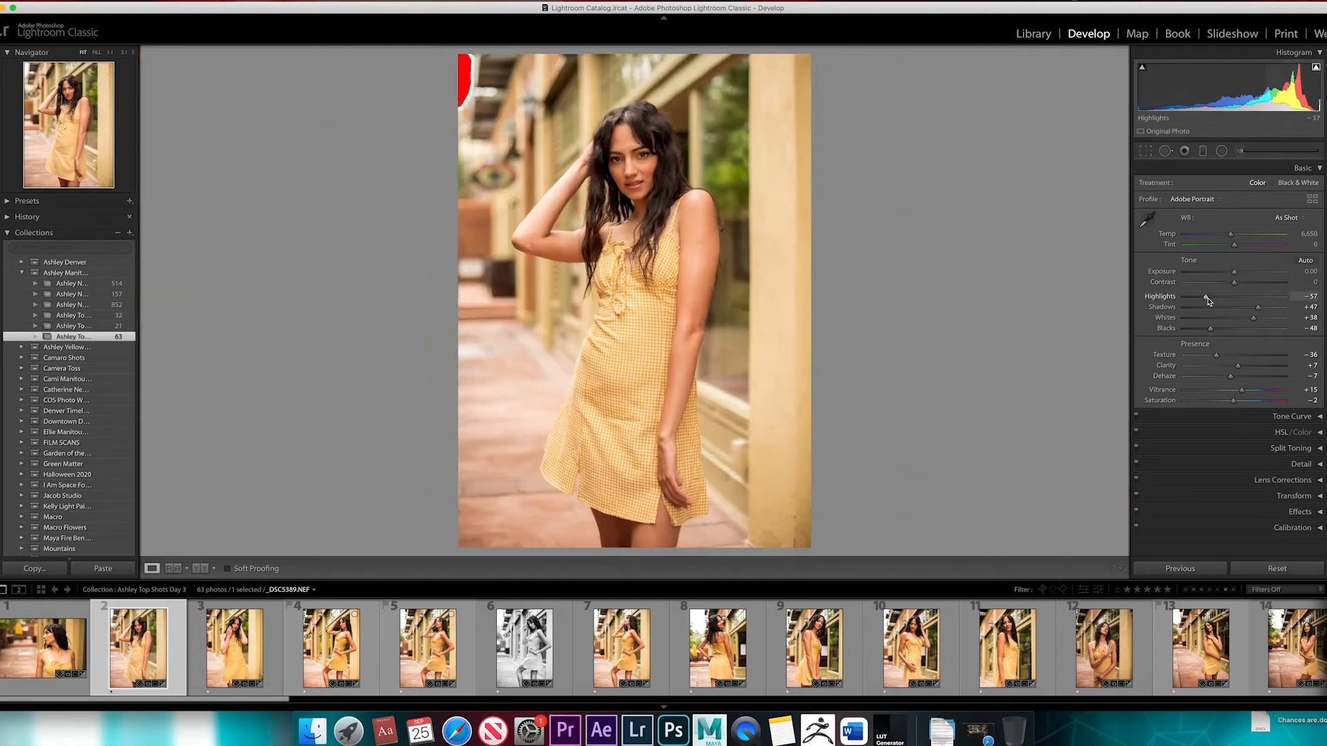
pyautogui.moveTo(1206, 297)
pyautogui.mouseDown()
pyautogui.moveTo(1220, 299)
pyautogui.moveTo(1207, 297)
pyautogui.mouseUp()
pyautogui.click(604, 186)
pyautogui.click(562, 201)
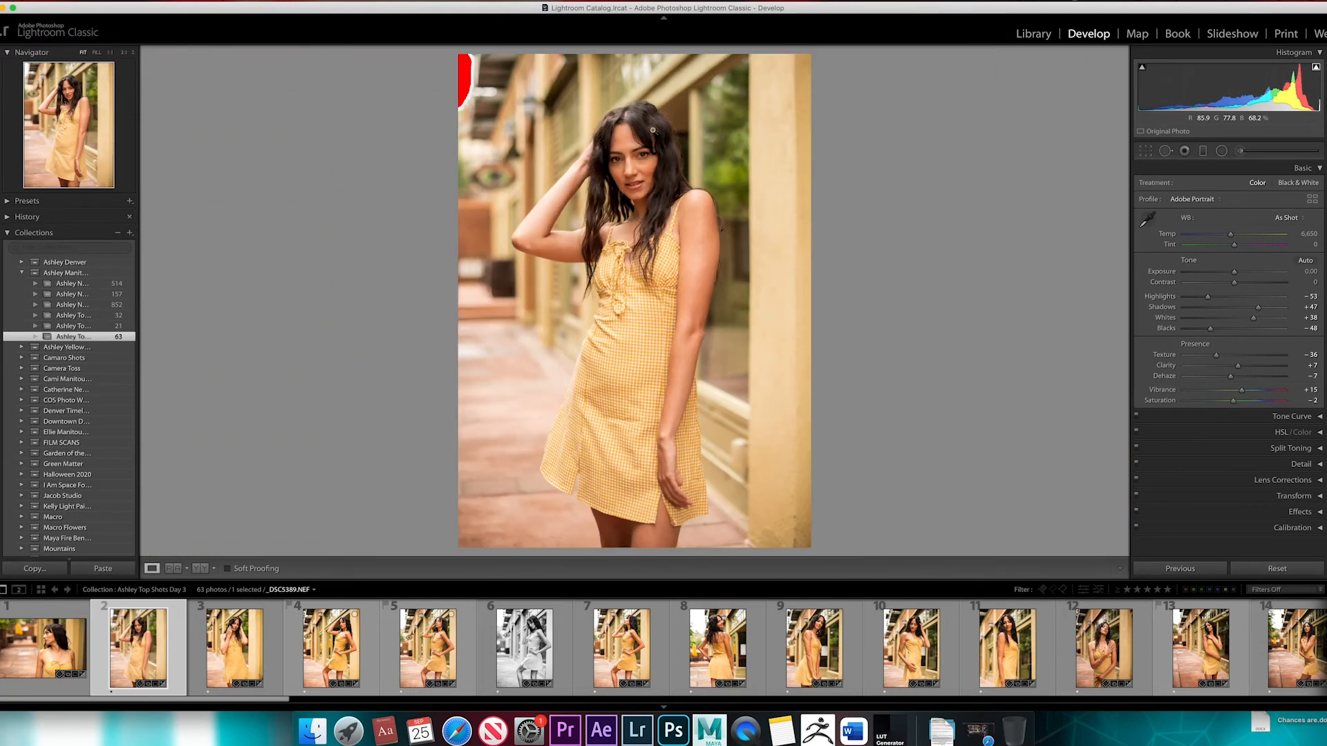
pyautogui.click(584, 162)
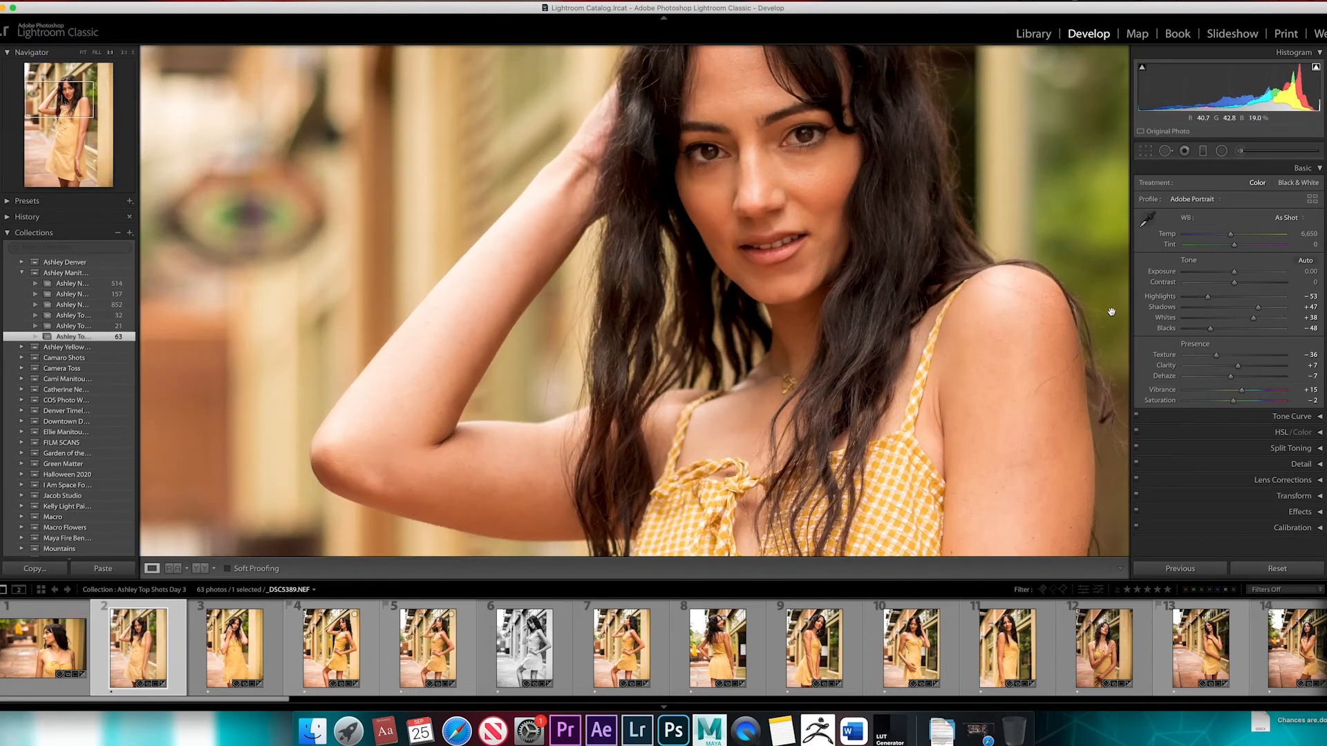
# Lower Highlights to −72, comparing the full photo with a close view of the face
pyautogui.moveTo(1207, 297); pyautogui.dragTo(1200, 302)
pyautogui.click(820, 203)
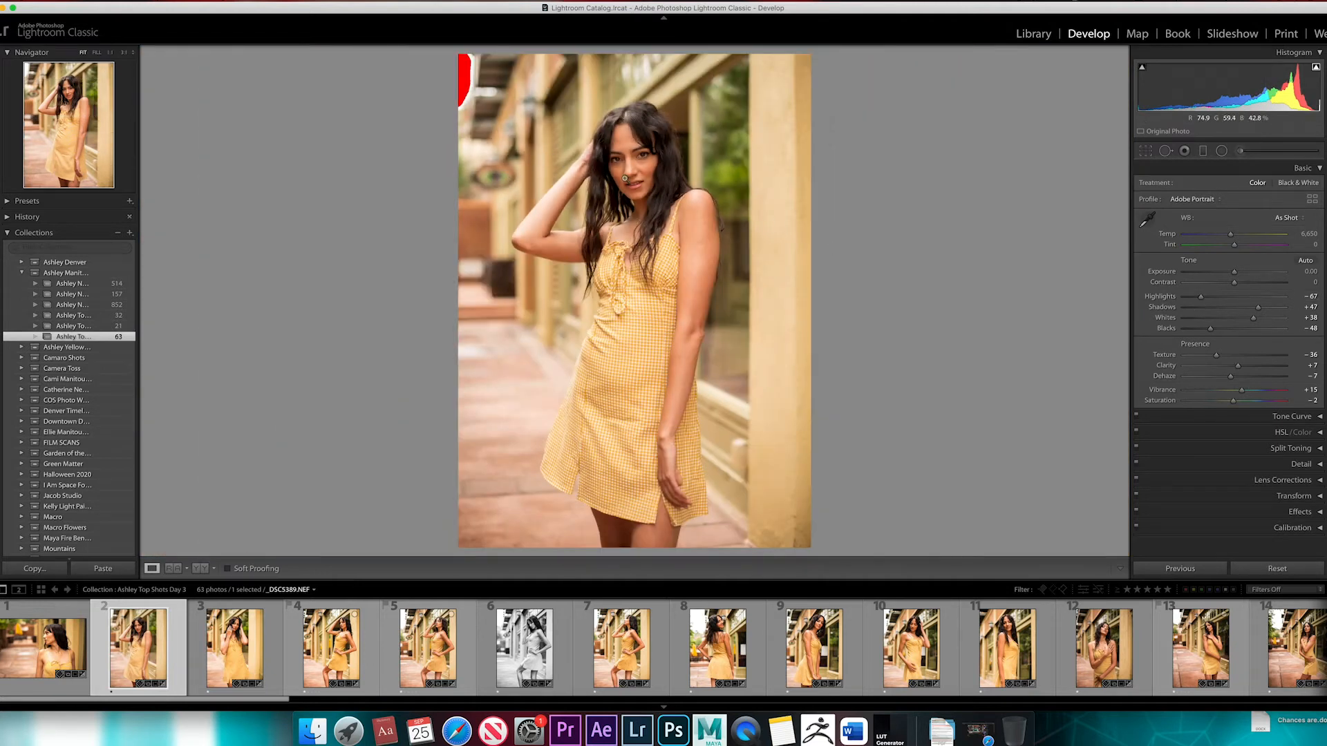
pyautogui.moveTo(1202, 298)
pyautogui.mouseDown()
pyautogui.moveTo(1222, 304)
pyautogui.moveTo(1189, 302)
pyautogui.moveTo(1200, 309)
pyautogui.mouseUp()
pyautogui.click(651, 137)
pyautogui.moveTo(622, 118); pyautogui.dragTo(669, 150)
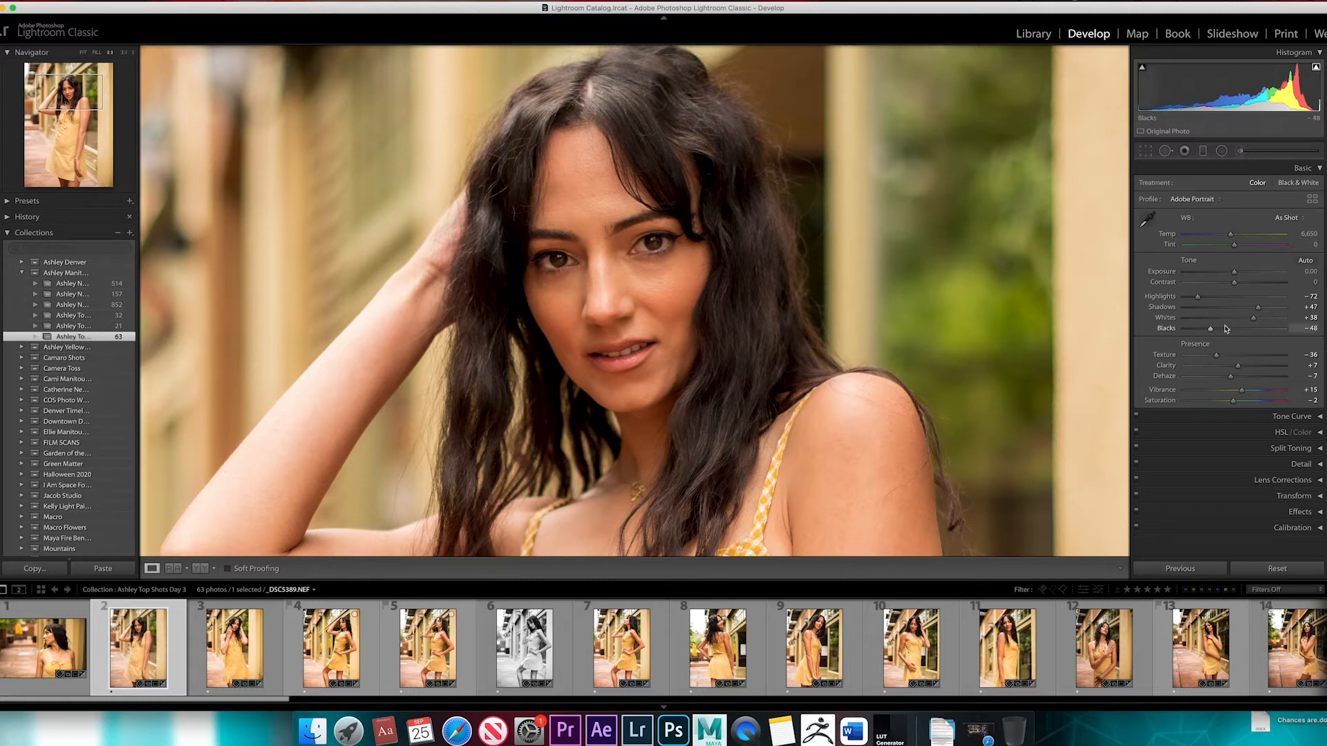
# Try Shadows at +38, settle on +60, and check the hair and face up close
pyautogui.moveTo(1258, 307)
pyautogui.mouseDown()
pyautogui.moveTo(1238, 309)
pyautogui.moveTo(1254, 308)
pyautogui.mouseUp()
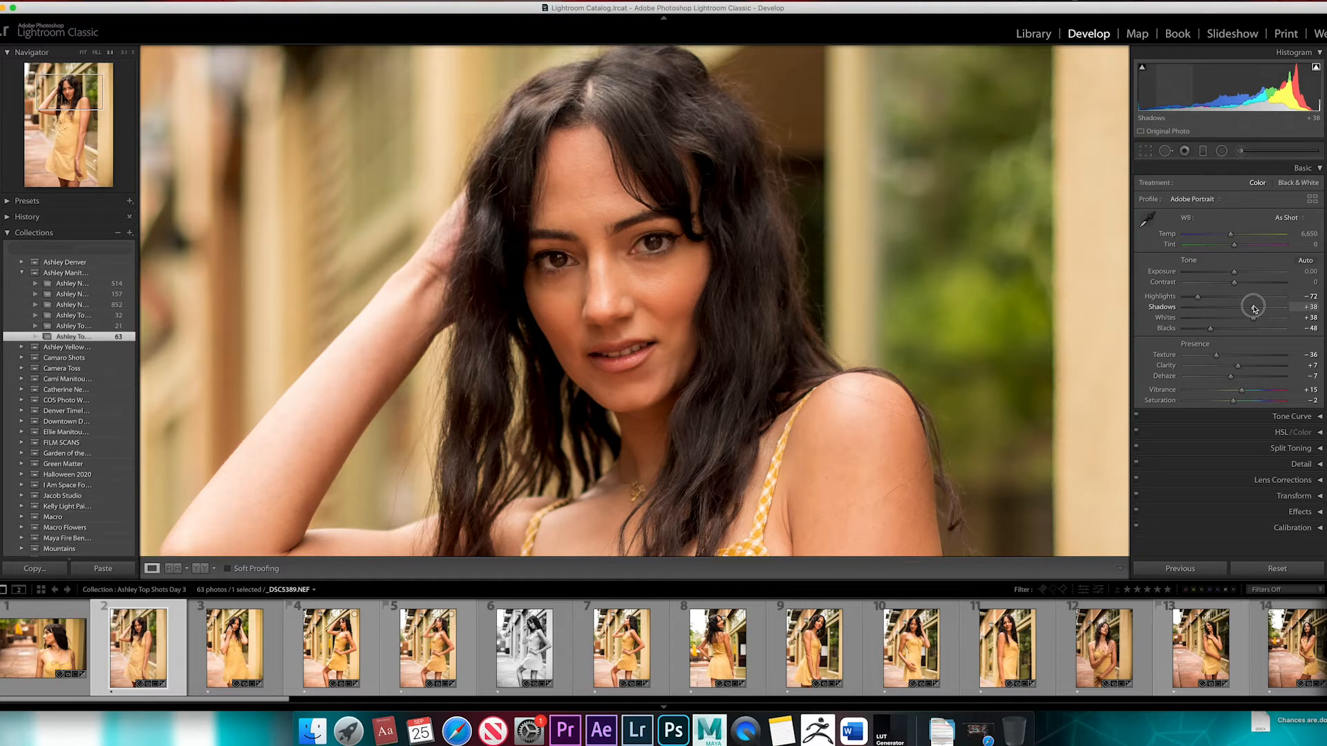
pyautogui.moveTo(1254, 309); pyautogui.dragTo(1261, 315)
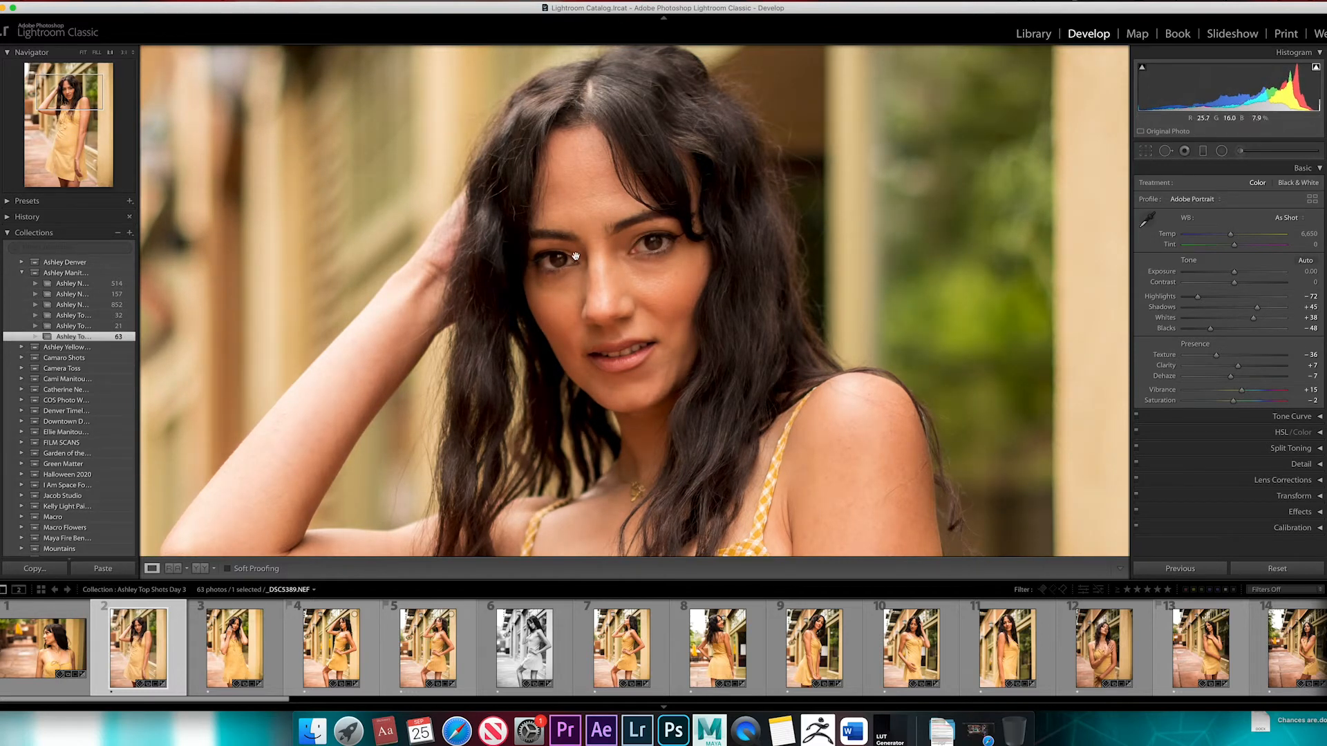
pyautogui.moveTo(1257, 309); pyautogui.dragTo(1268, 314)
pyautogui.click(1268, 314)
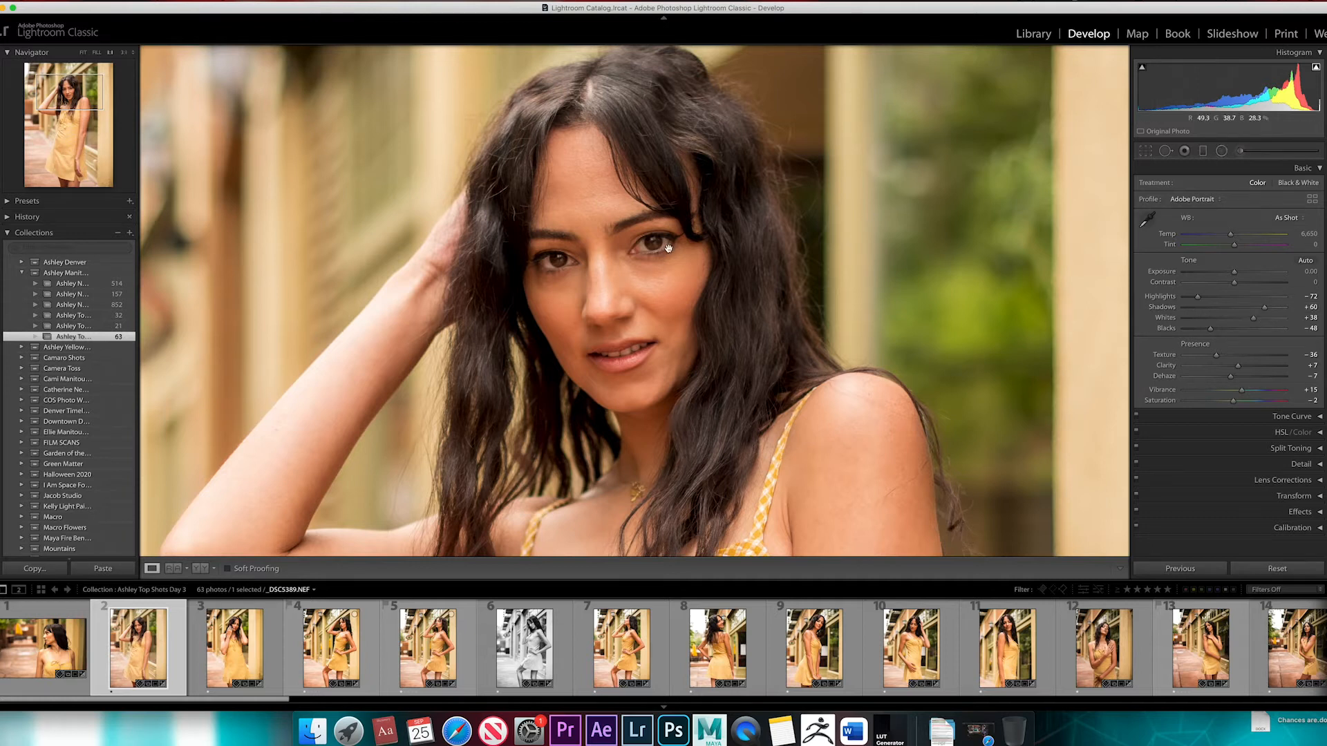
pyautogui.click(691, 315)
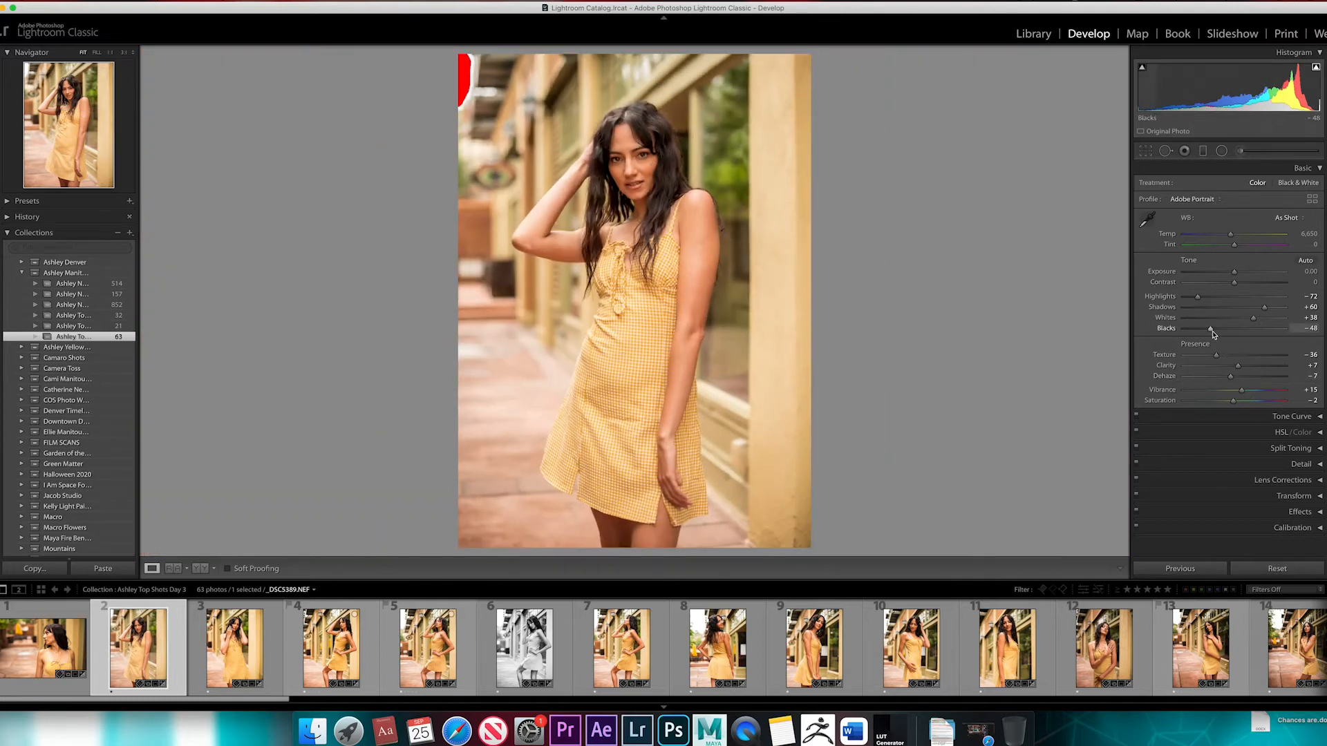
pyautogui.click(732, 339)
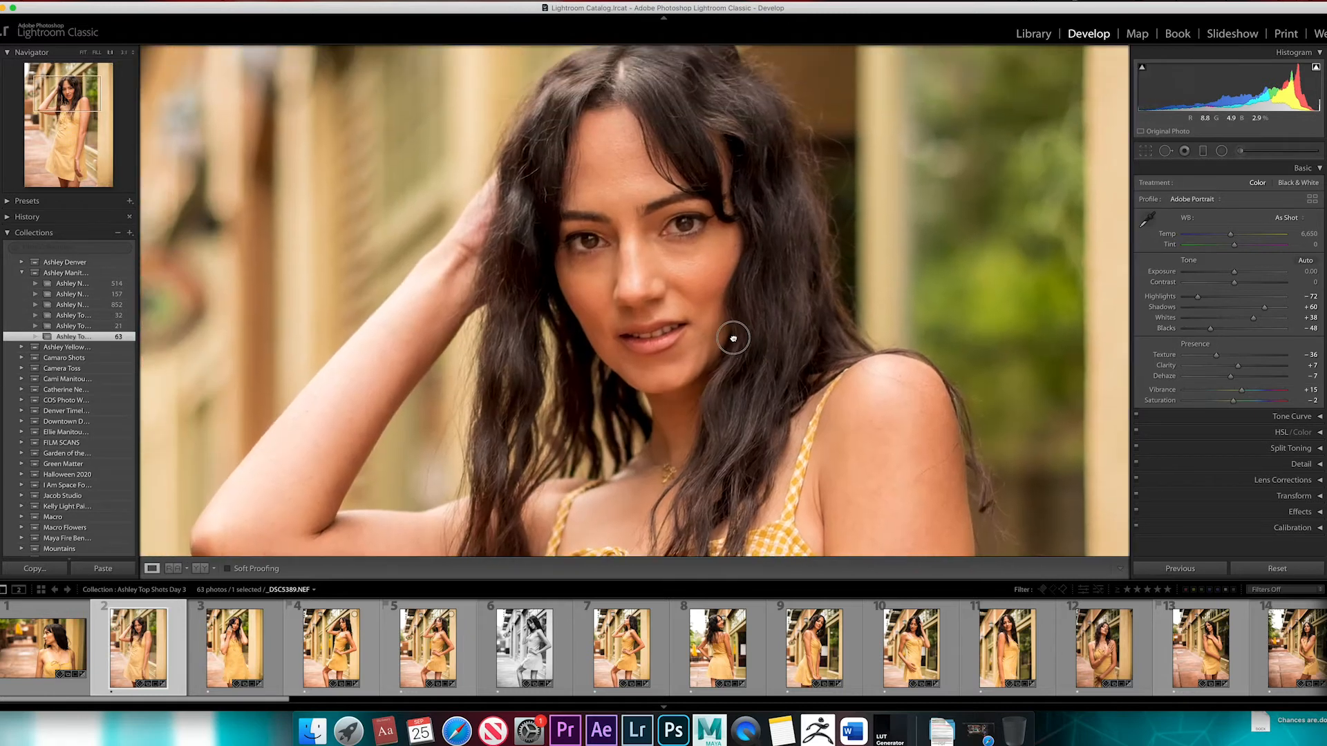
pyautogui.click(732, 341)
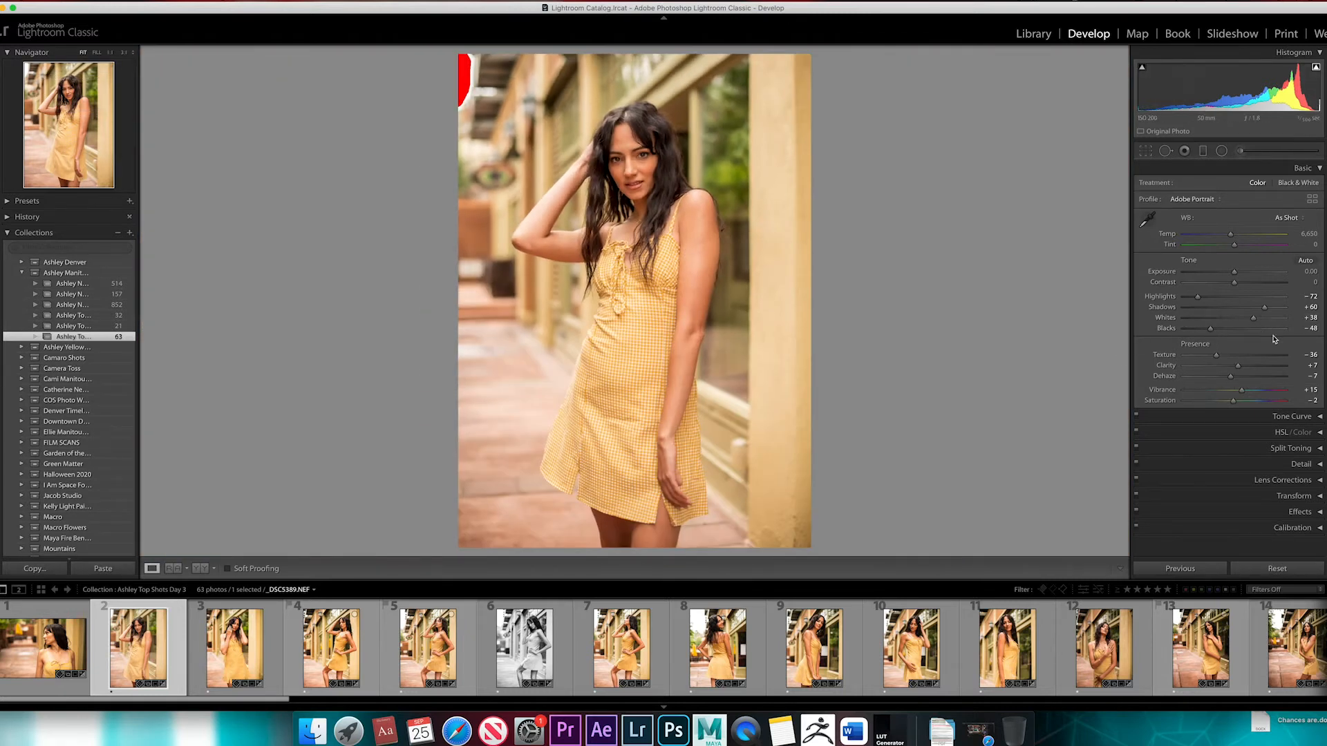
# Set Whites to +35, Blacks to −42 and Contrast to +22, and check the face up close
pyautogui.moveTo(1254, 322)
pyautogui.mouseDown()
pyautogui.moveTo(1266, 324)
pyautogui.moveTo(1201, 327)
pyautogui.moveTo(1207, 339)
pyautogui.moveTo(1214, 326)
pyautogui.moveTo(1255, 326)
pyautogui.mouseUp()
pyautogui.moveTo(1235, 285); pyautogui.dragTo(1245, 284)
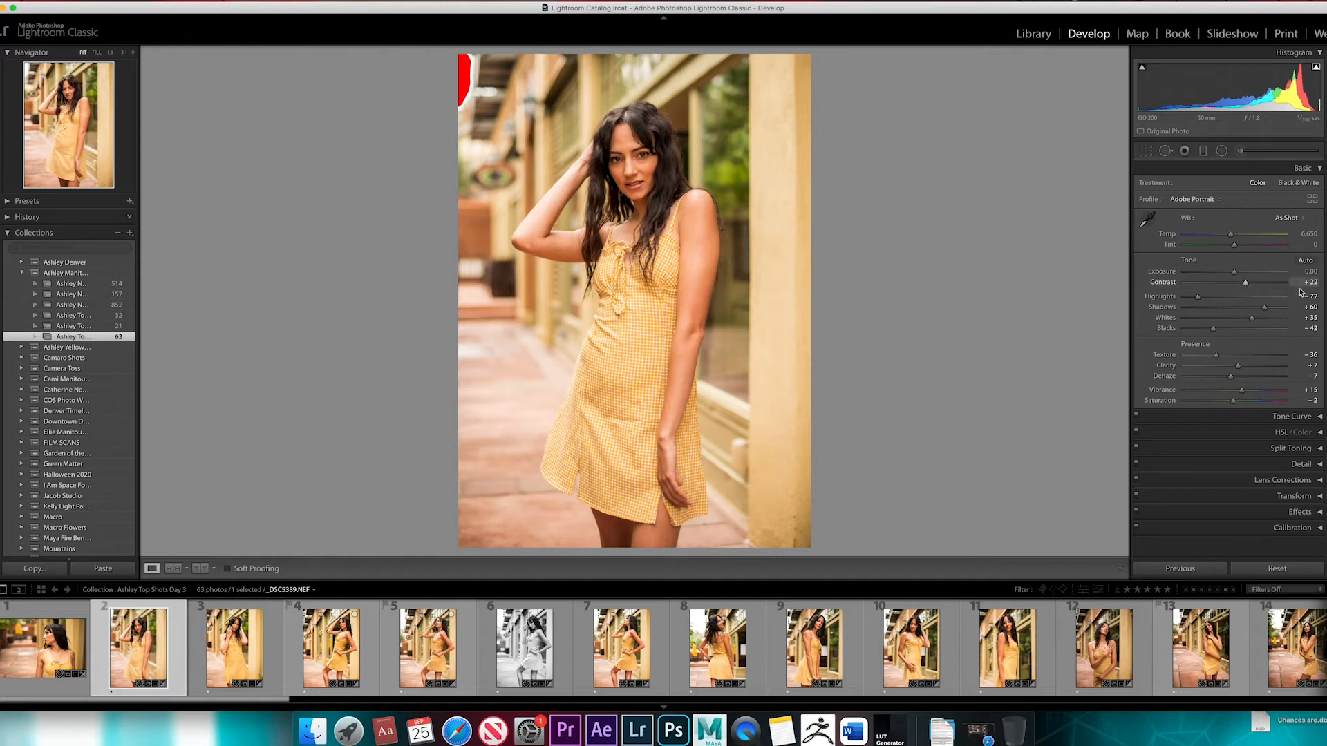
pyautogui.click(652, 165)
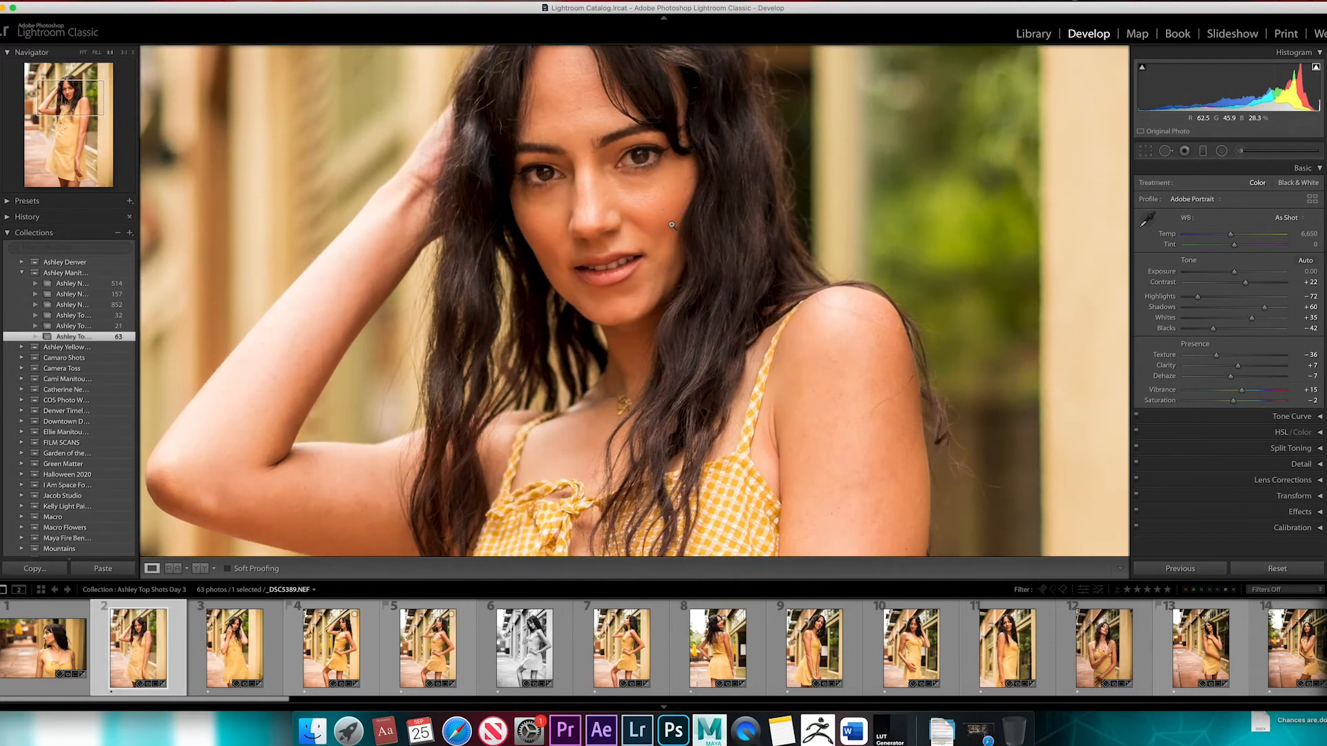
pyautogui.click(634, 164)
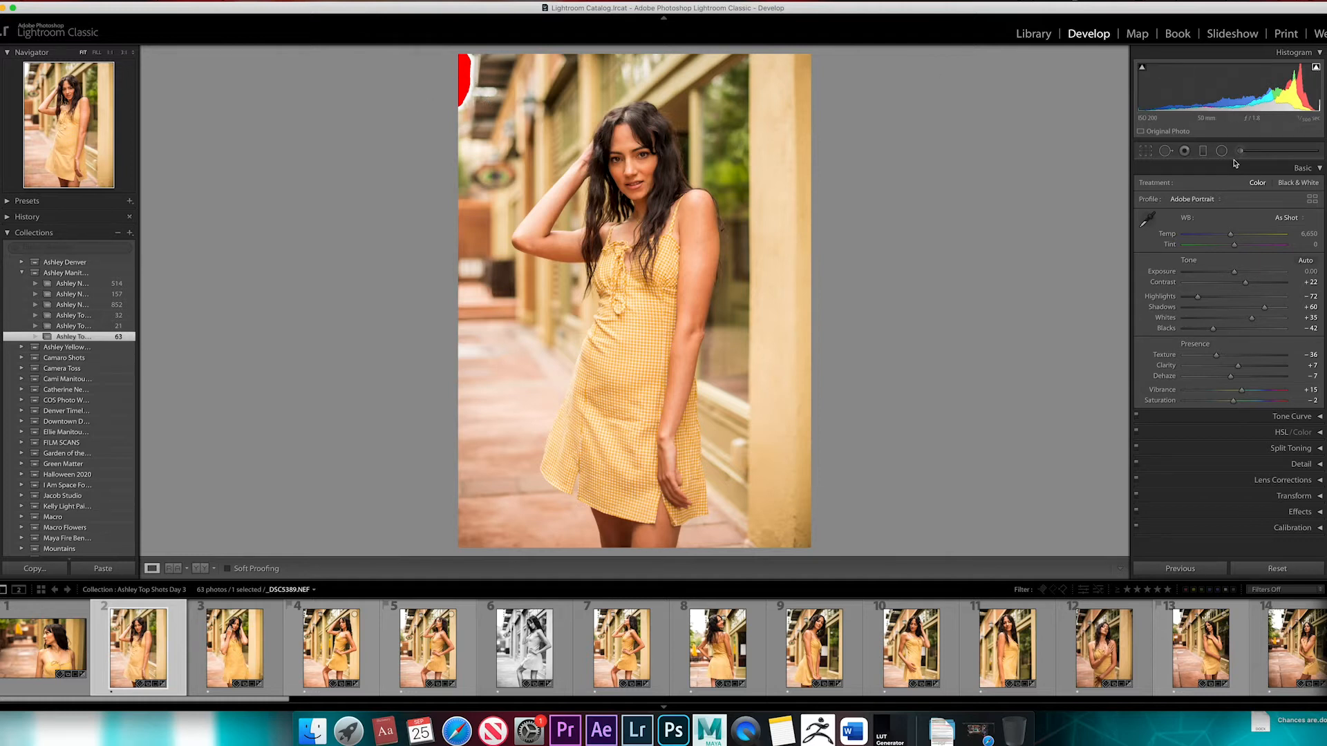
# Turn off the highlight clipping warning and lower Exposure to −0.25, checking the skin up close
pyautogui.click(1316, 68)
pyautogui.moveTo(1235, 274); pyautogui.dragTo(1235, 276)
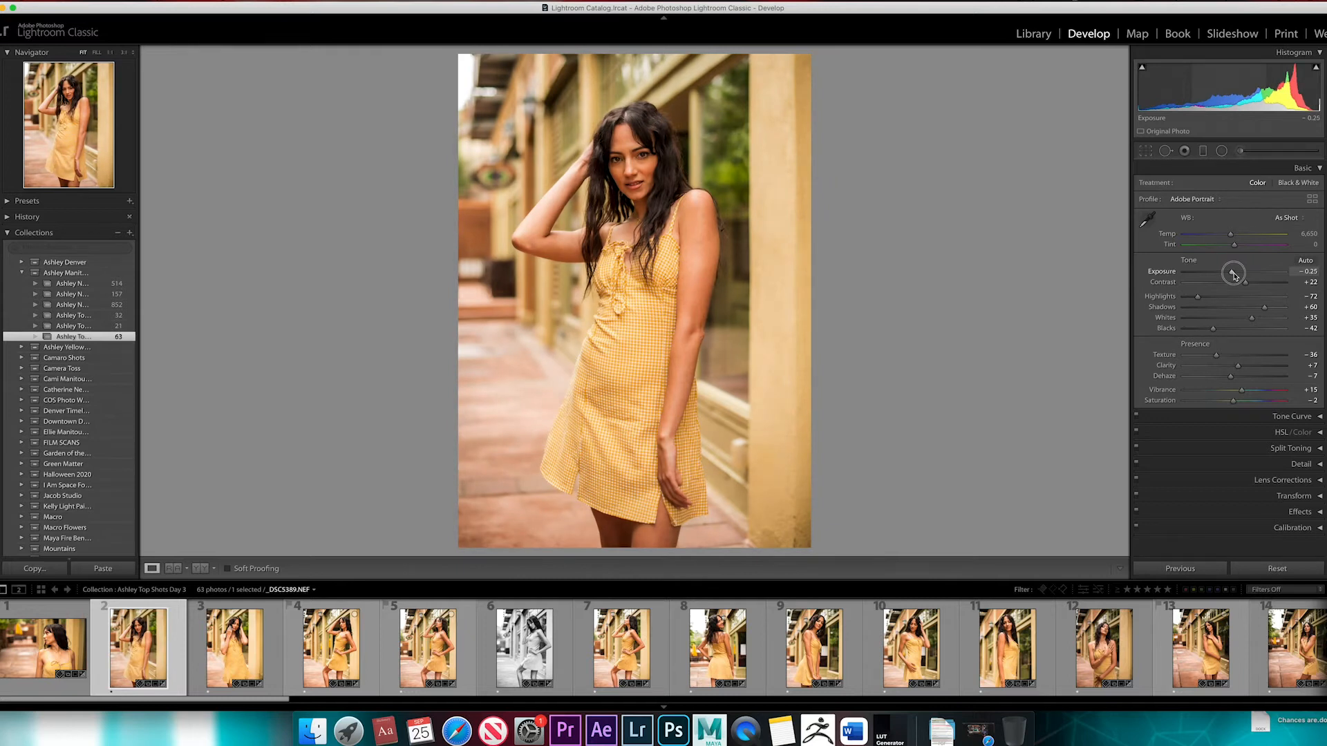
pyautogui.click(661, 161)
pyautogui.moveTo(664, 179); pyautogui.dragTo(726, 222)
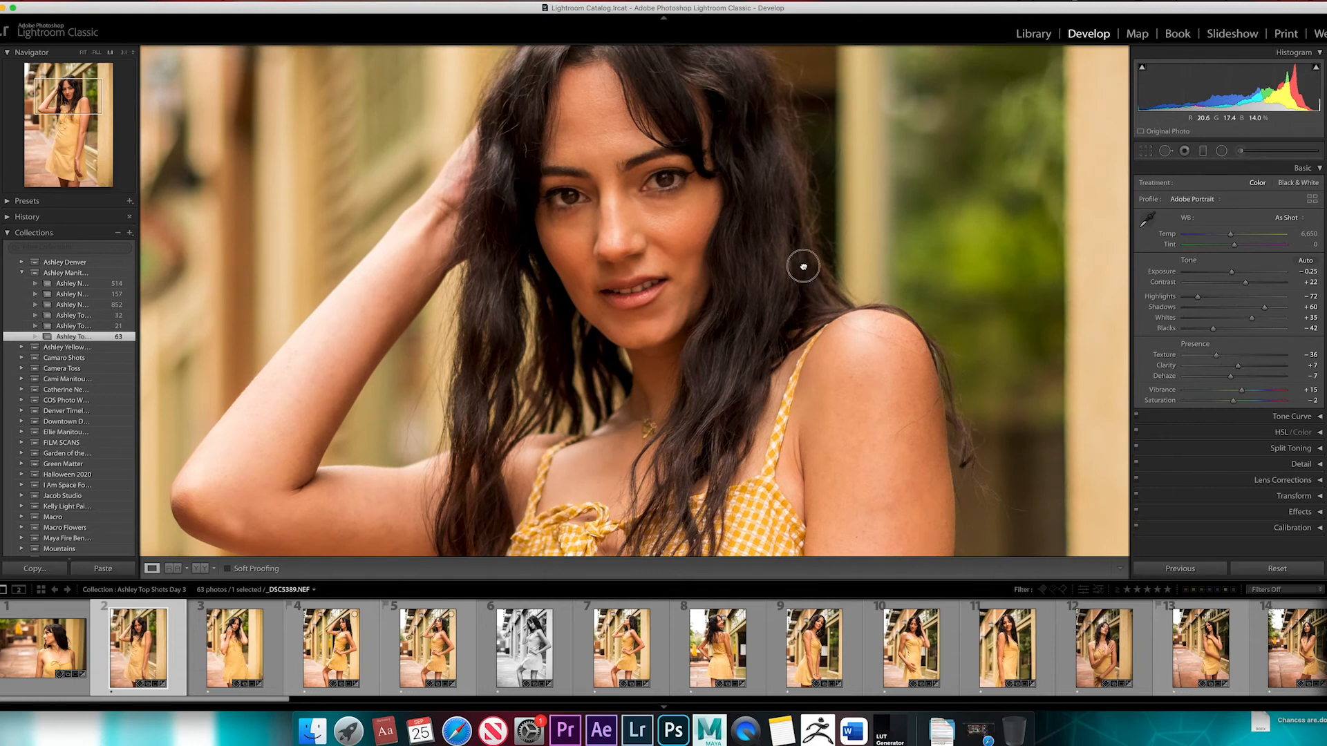
pyautogui.click(803, 267)
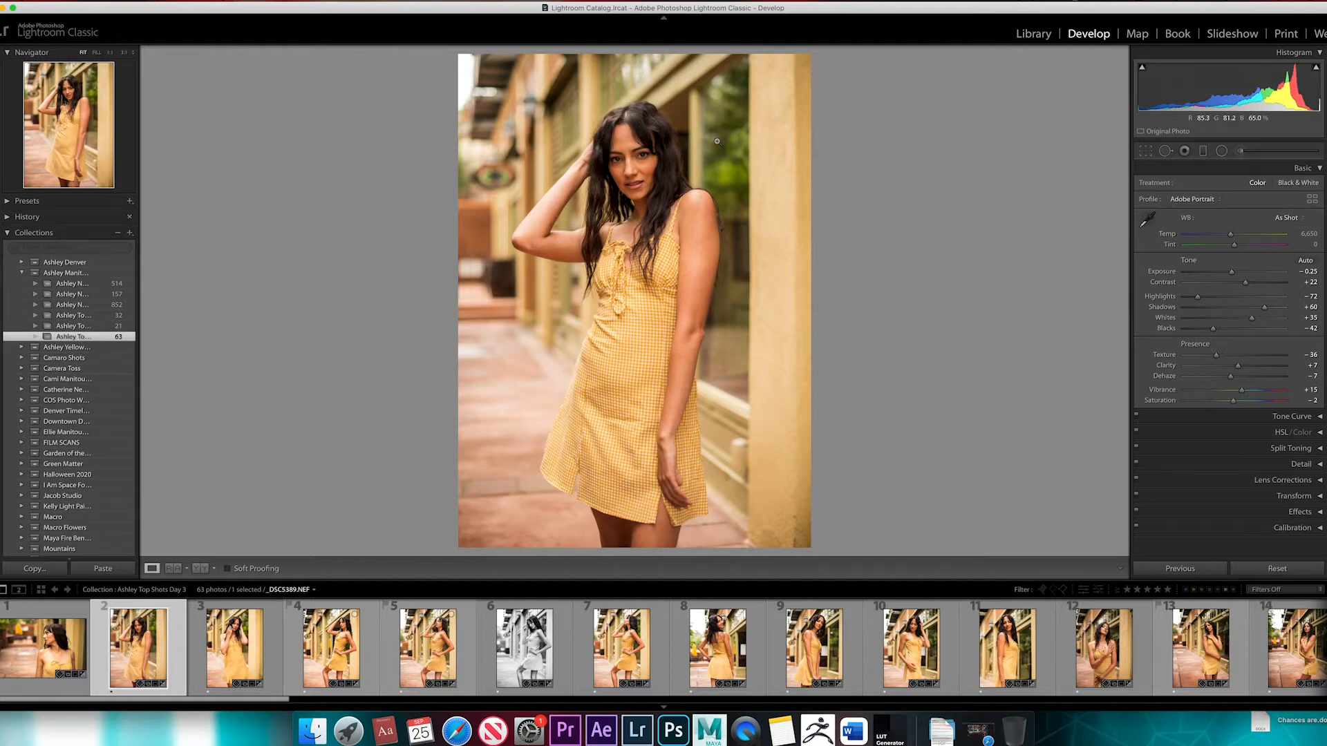
# Reset Texture to 0 and examine the skin on the face and shoulder up close
pyautogui.click(646, 170)
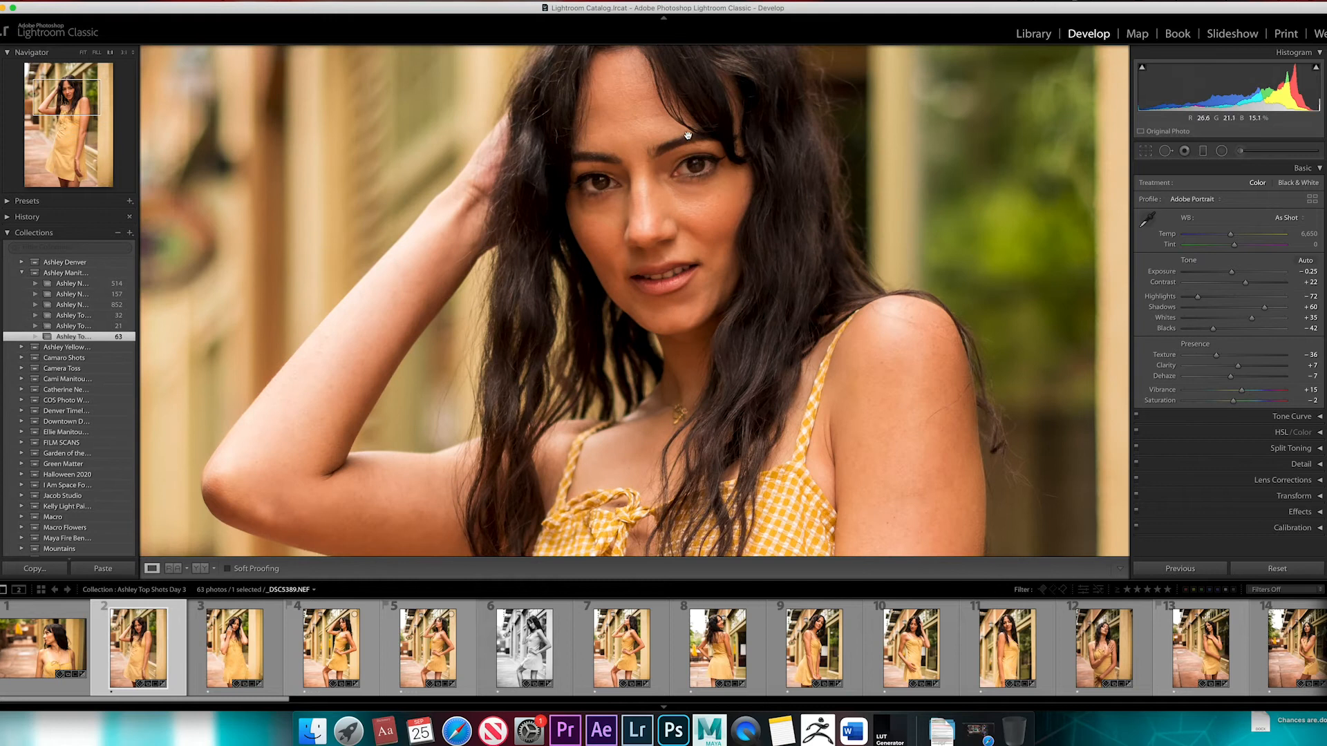
pyautogui.moveTo(687, 134); pyautogui.dragTo(679, 205)
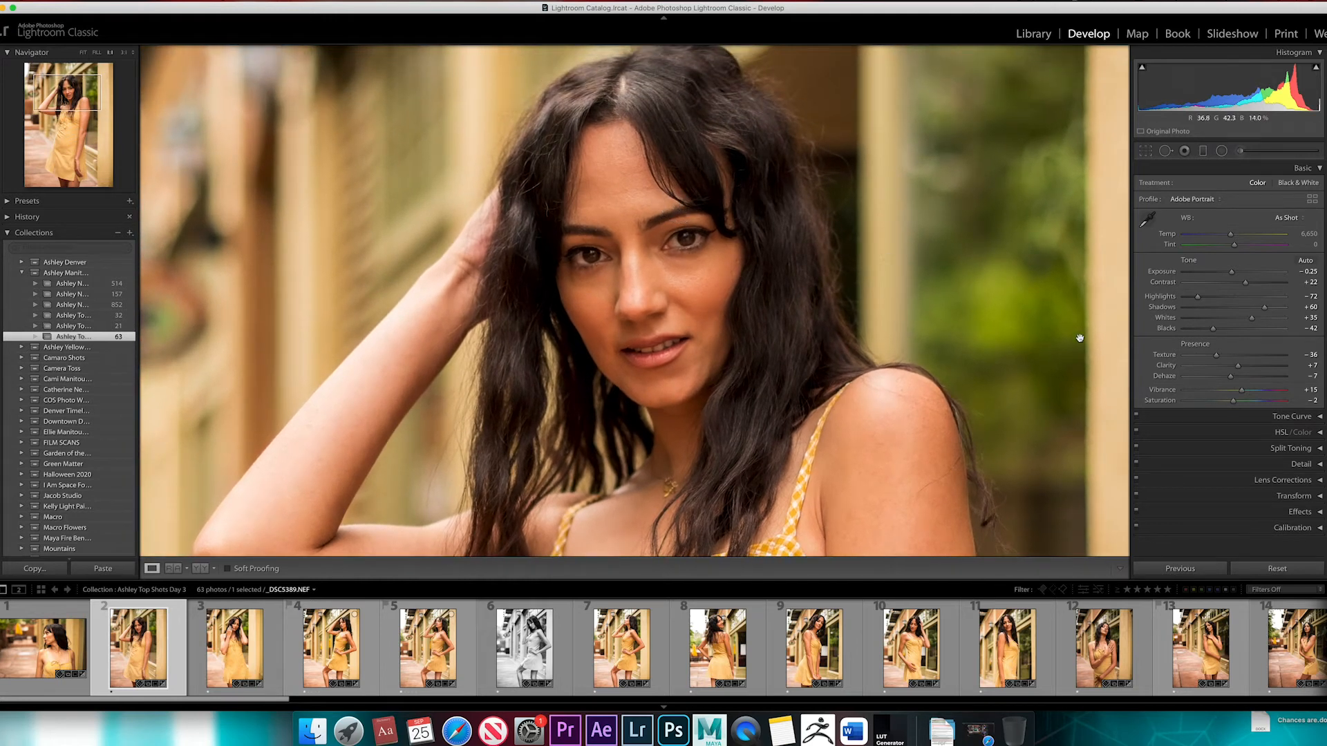
pyautogui.doubleClick(1202, 359)
pyautogui.moveTo(817, 434); pyautogui.dragTo(784, 397)
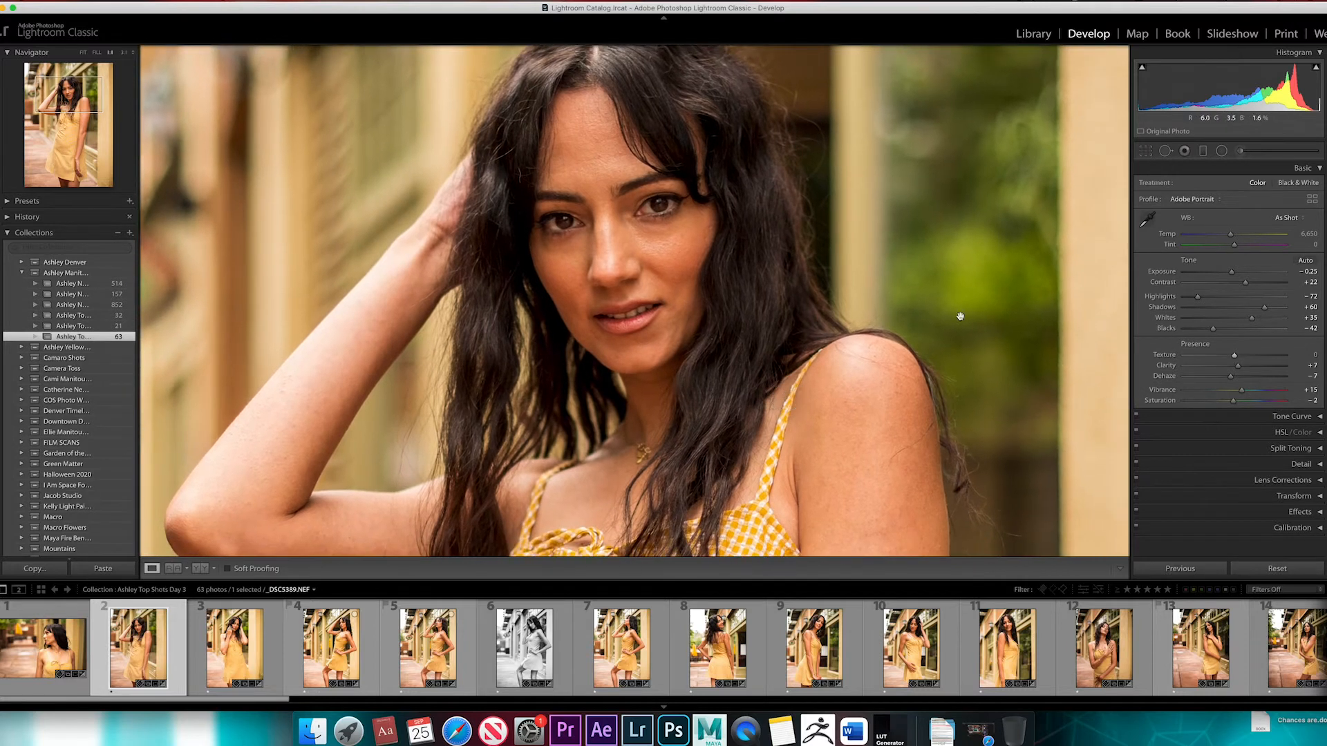
# Try Texture at −80, examine the skin, hair and dress up close, and settle on −75
pyautogui.moveTo(1236, 357); pyautogui.dragTo(1196, 360)
pyautogui.click(747, 148)
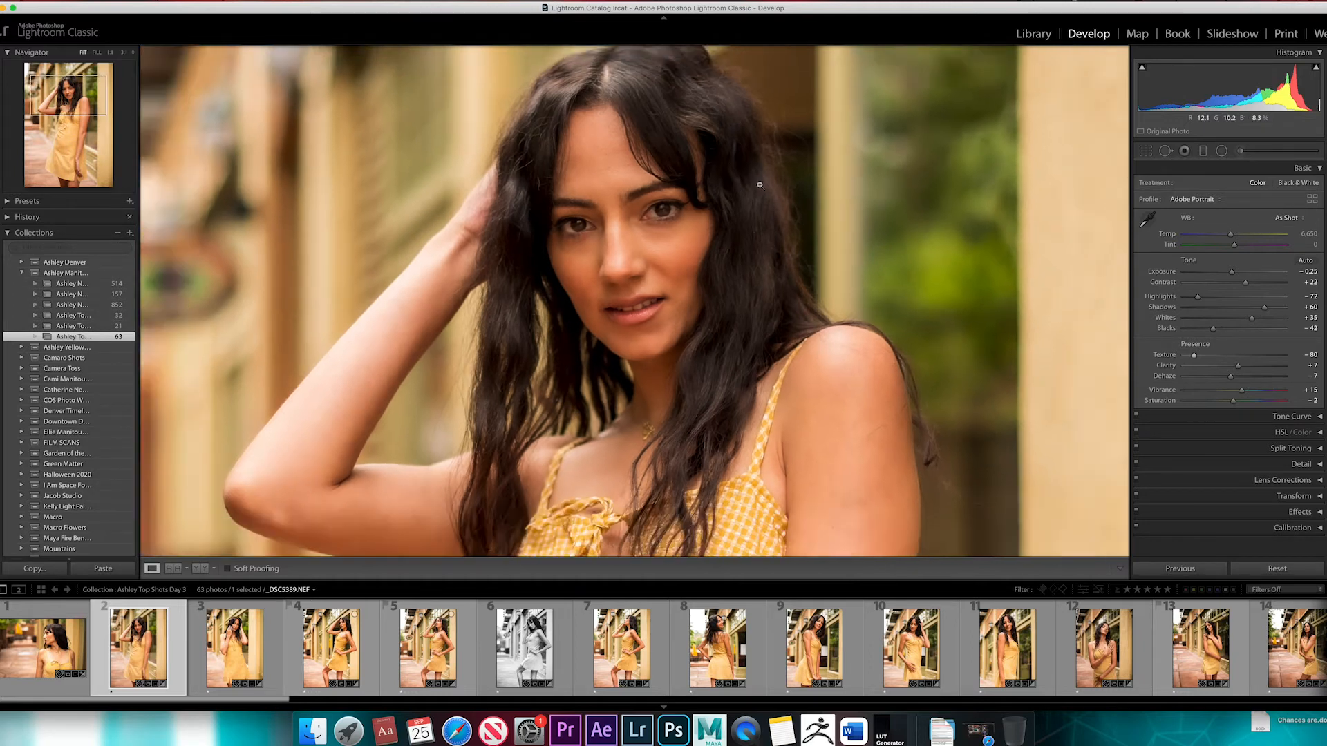
pyautogui.click(654, 141)
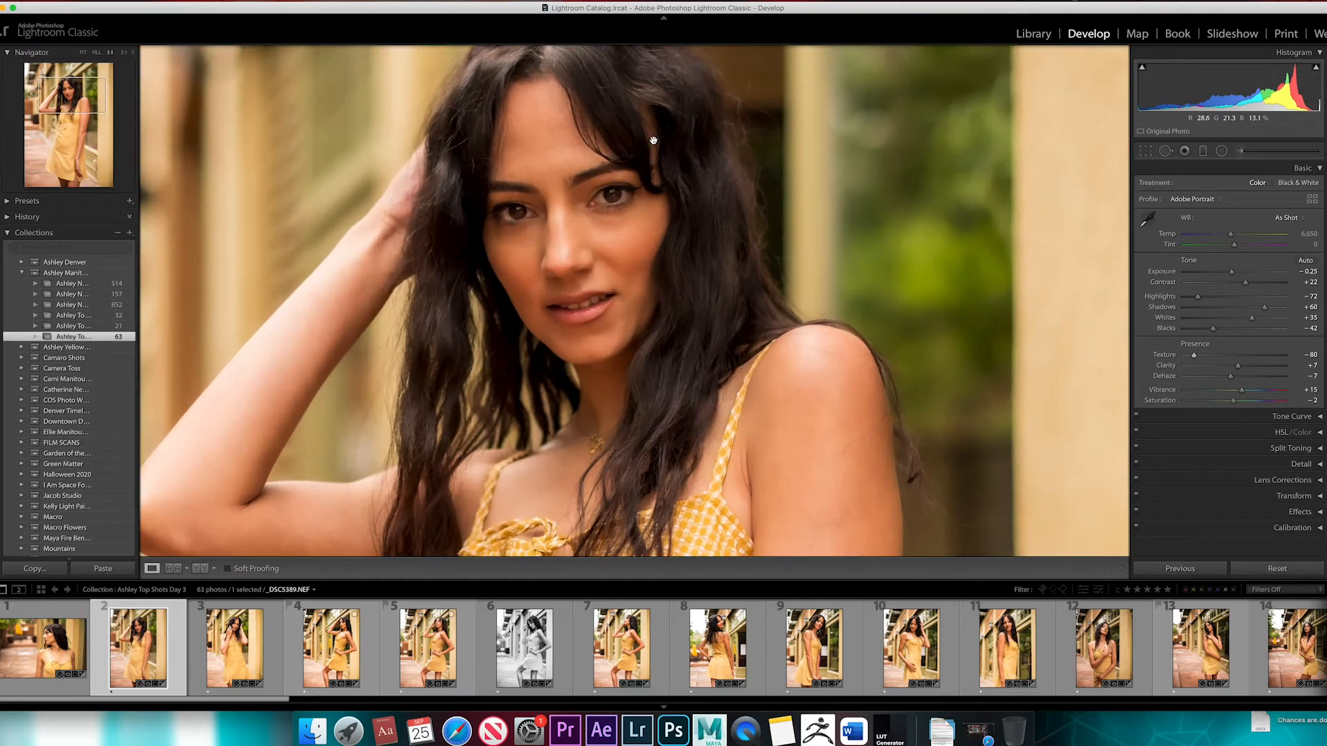
pyautogui.moveTo(598, 501); pyautogui.dragTo(573, 390)
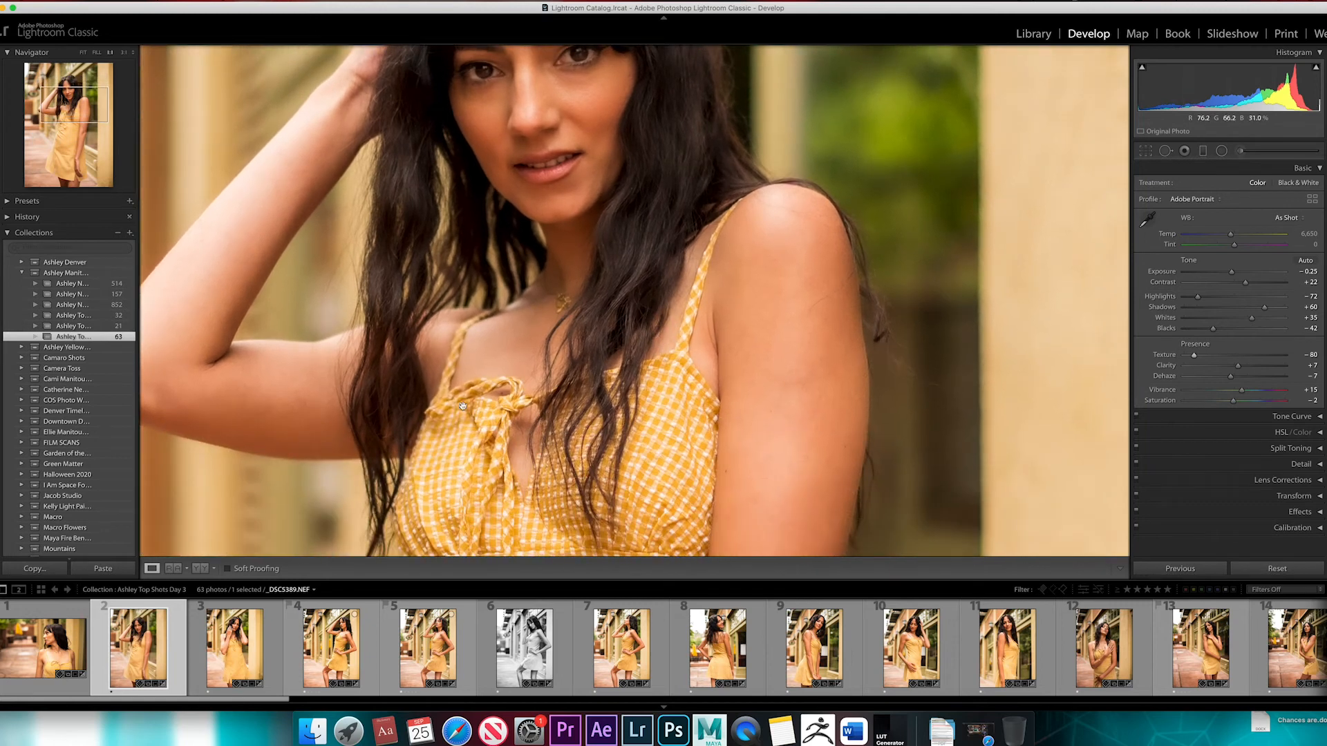
pyautogui.scroll(5, 559, 179)
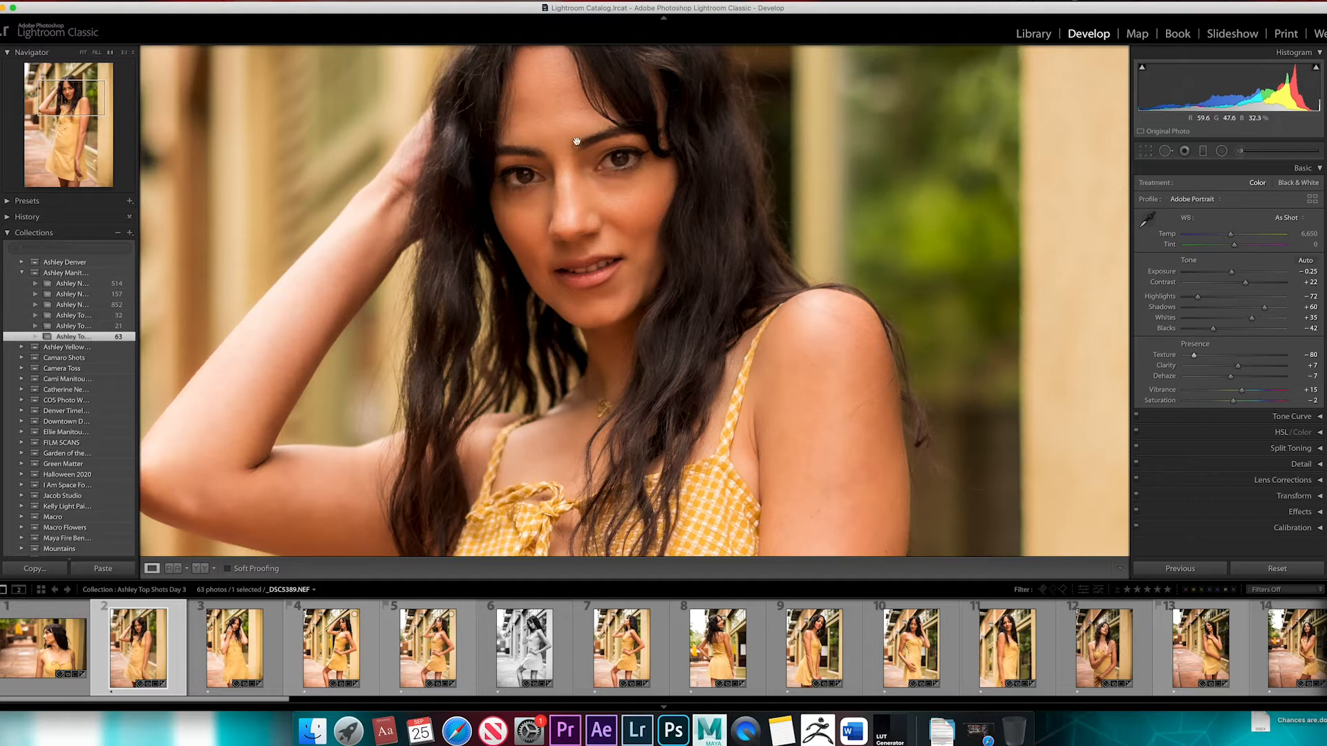
pyautogui.click(675, 193)
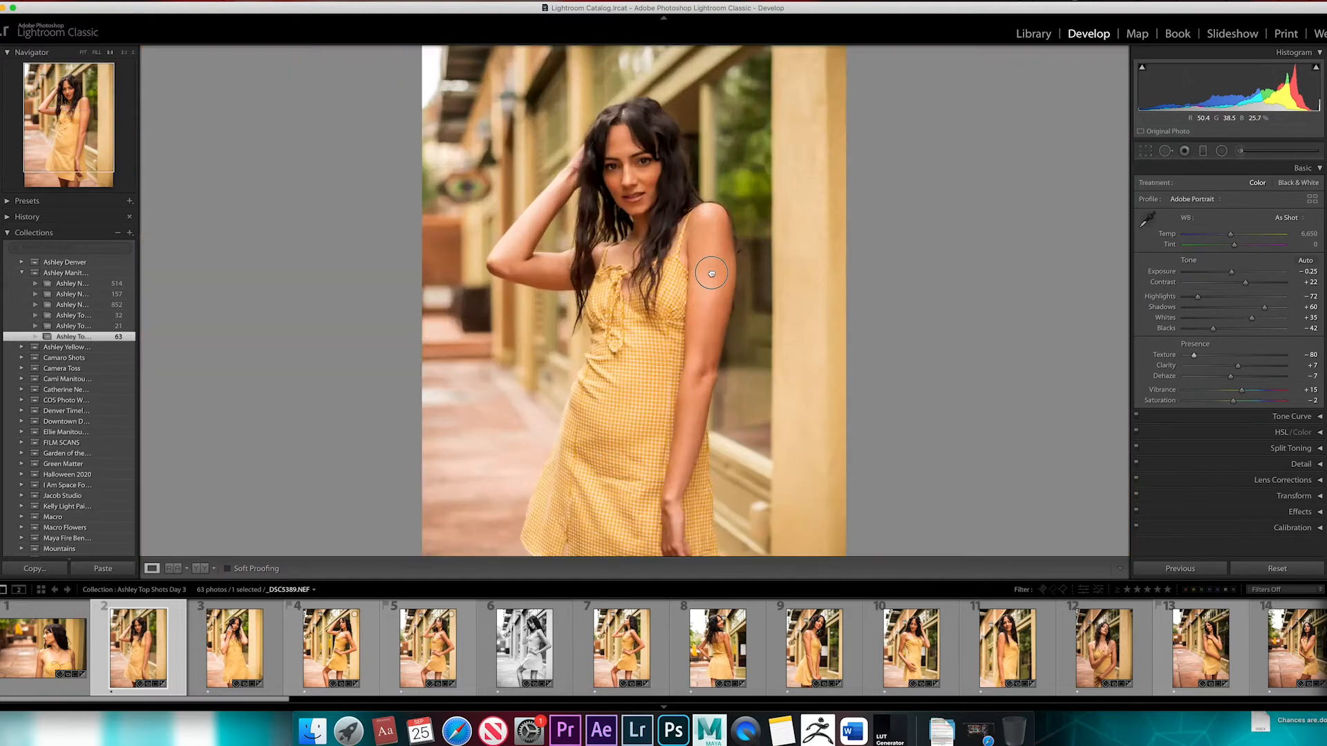
pyautogui.click(712, 274)
pyautogui.click(701, 263)
pyautogui.click(617, 166)
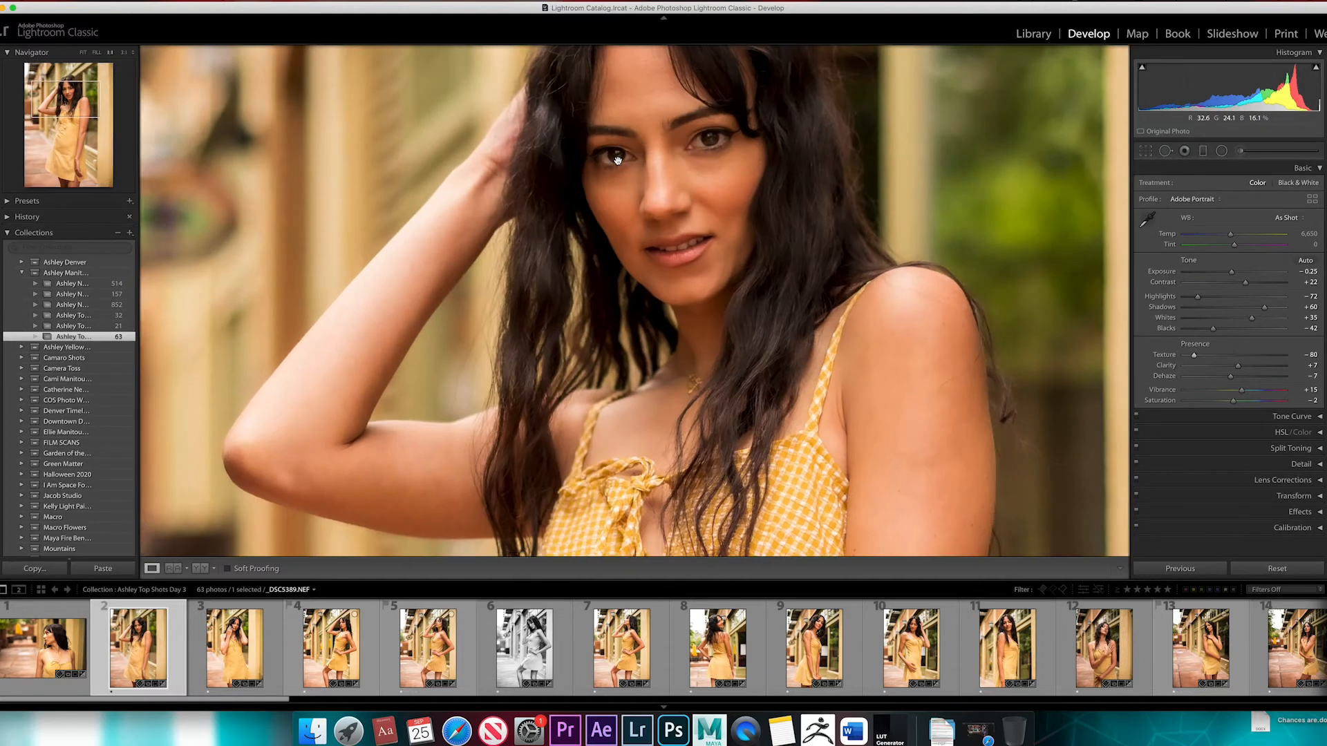
pyautogui.moveTo(697, 169); pyautogui.dragTo(639, 257)
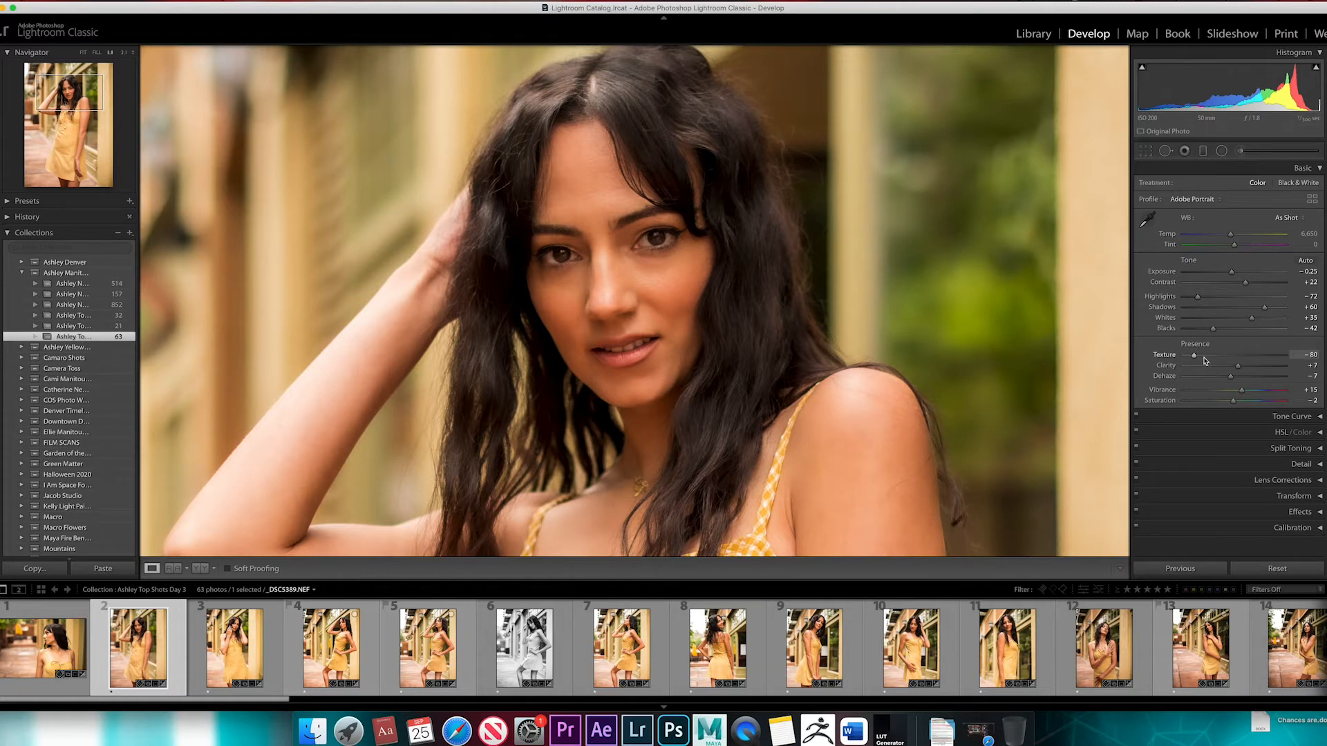
pyautogui.moveTo(1230, 359); pyautogui.dragTo(1196, 359)
# Try Clarity at −67 on the close-up, reset it to 0, and return to the full photo
pyautogui.click(1201, 366)
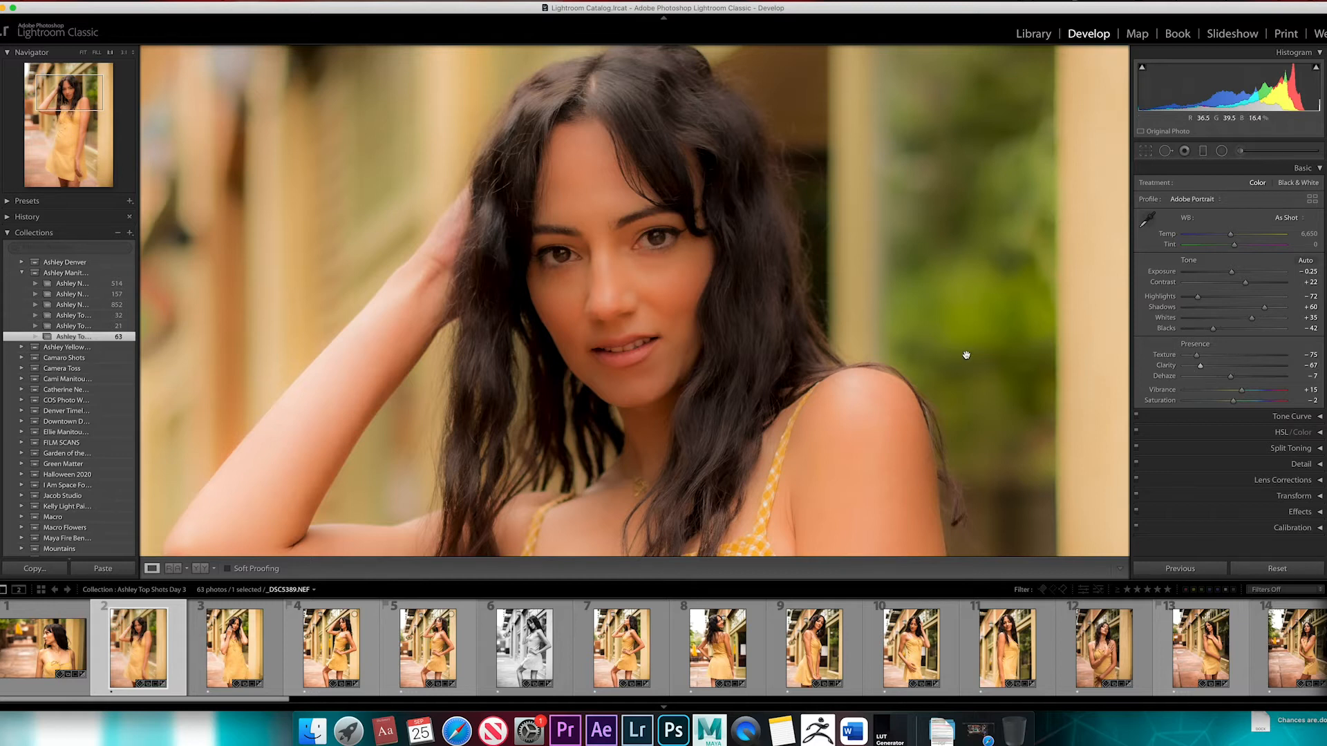
pyautogui.doubleClick(1201, 367)
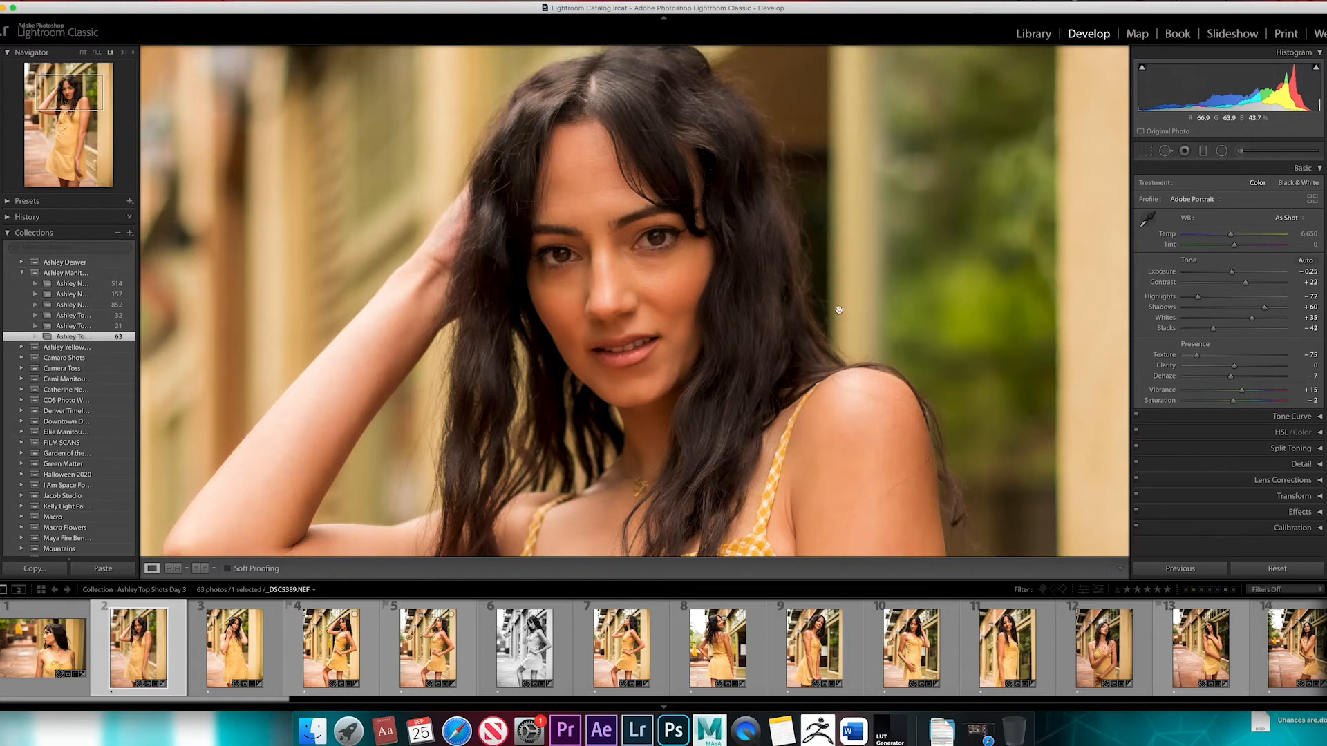
pyautogui.click(967, 333)
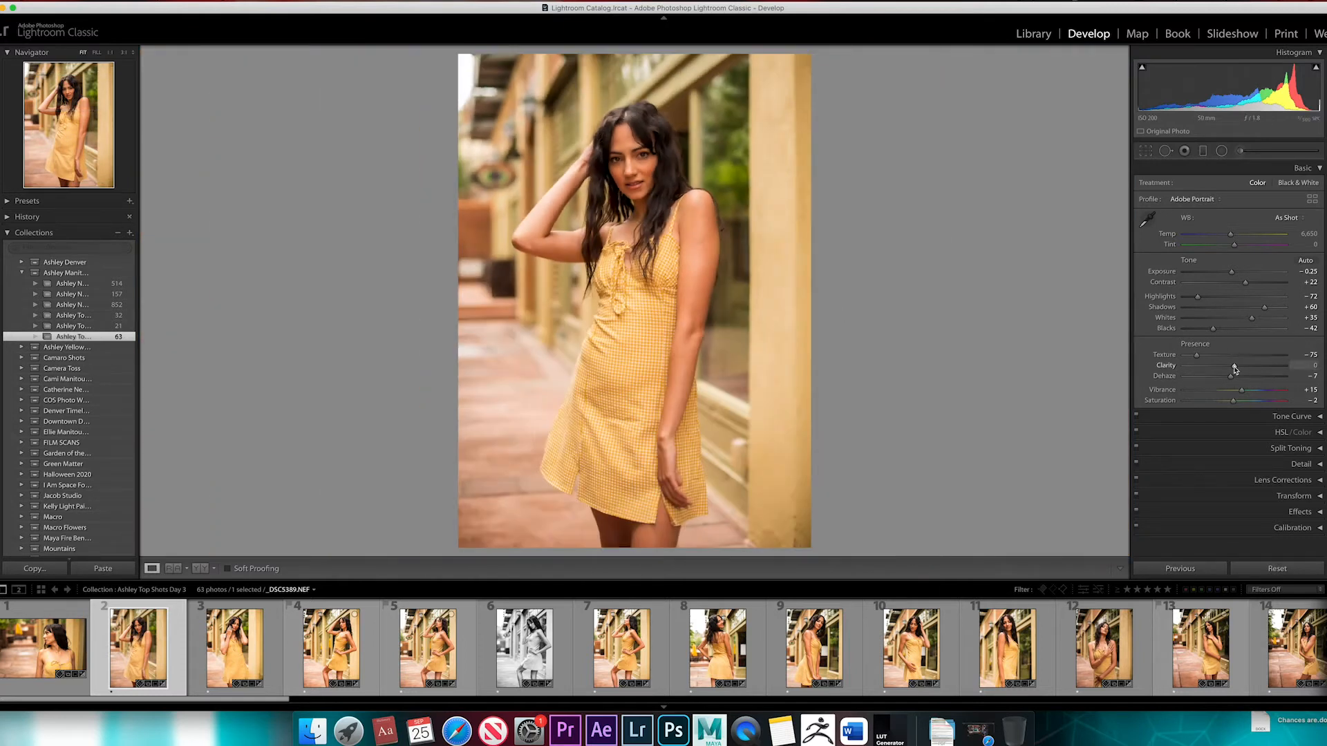
# Try Clarity at −100, examine the face and shoulder up close, and reset it to 0 on the full photo
pyautogui.moveTo(1235, 369); pyautogui.dragTo(1169, 375)
pyautogui.click(689, 143)
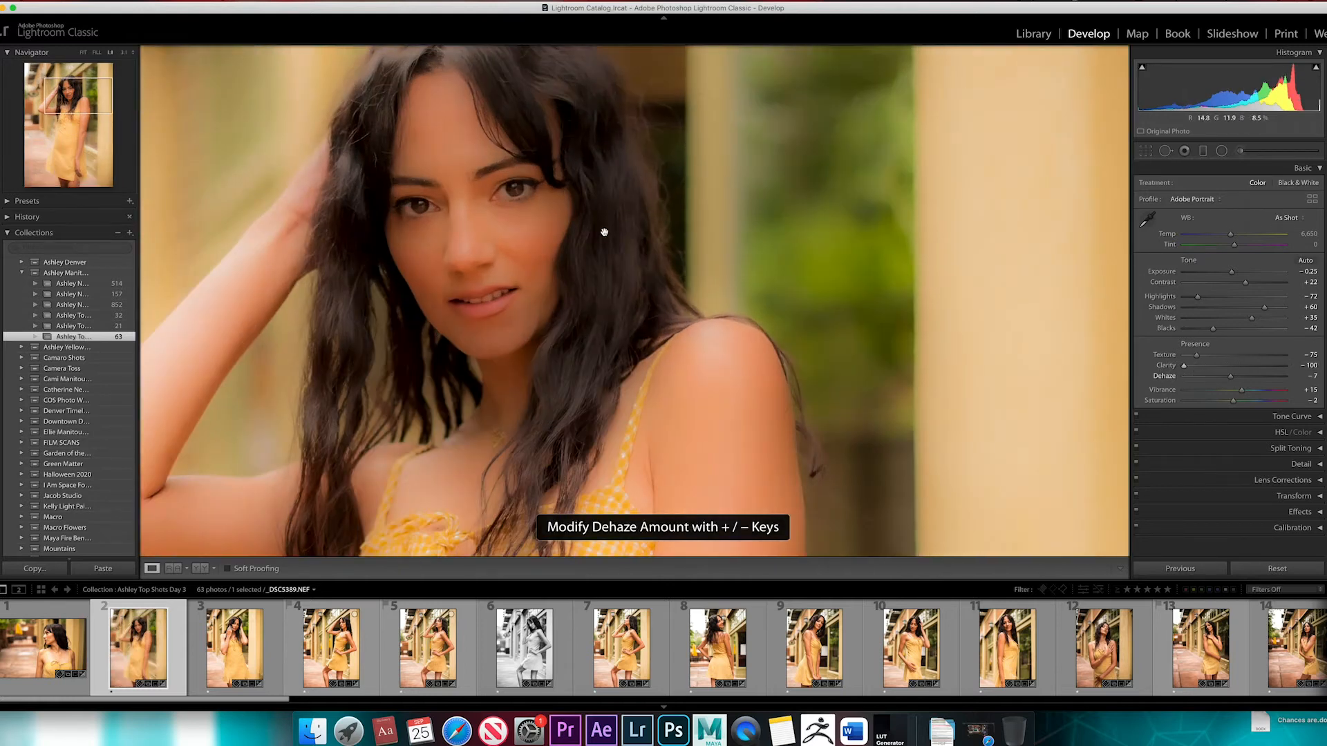
pyautogui.moveTo(604, 231); pyautogui.dragTo(714, 260)
pyautogui.click(882, 278)
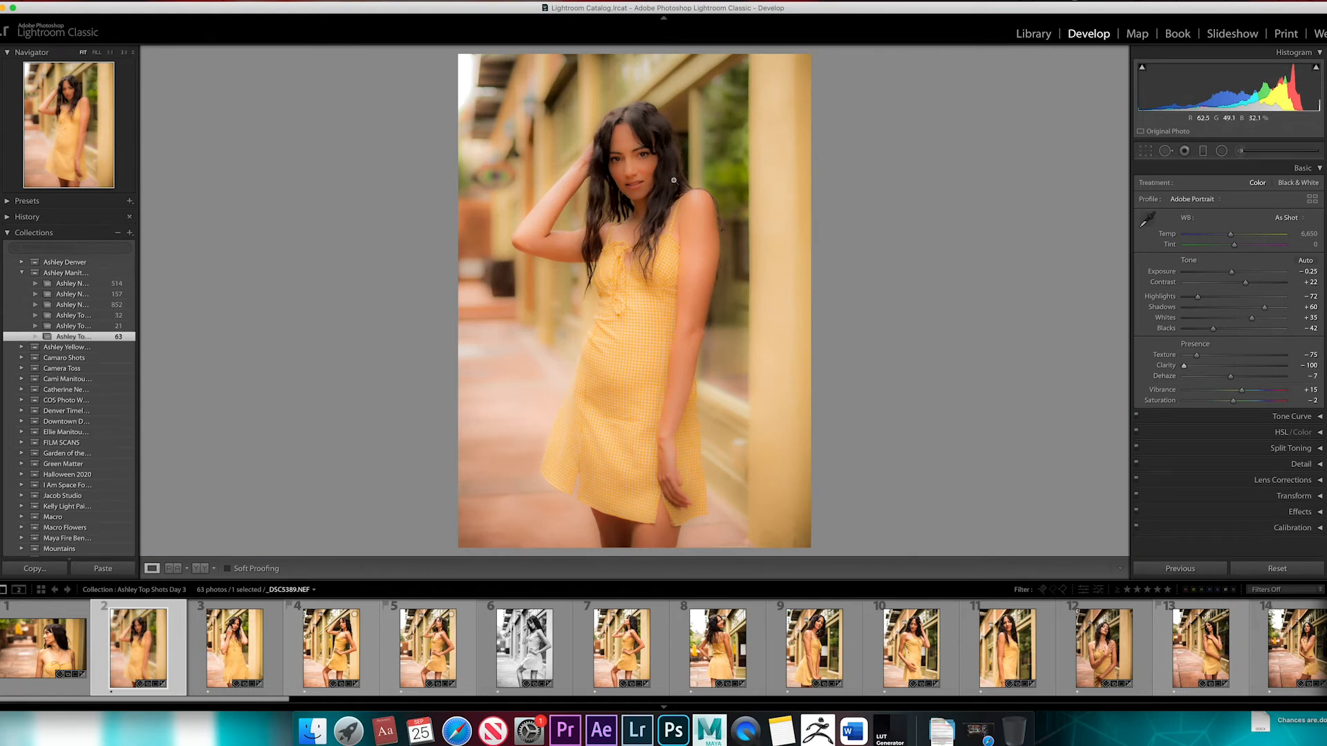
pyautogui.doubleClick(1185, 367)
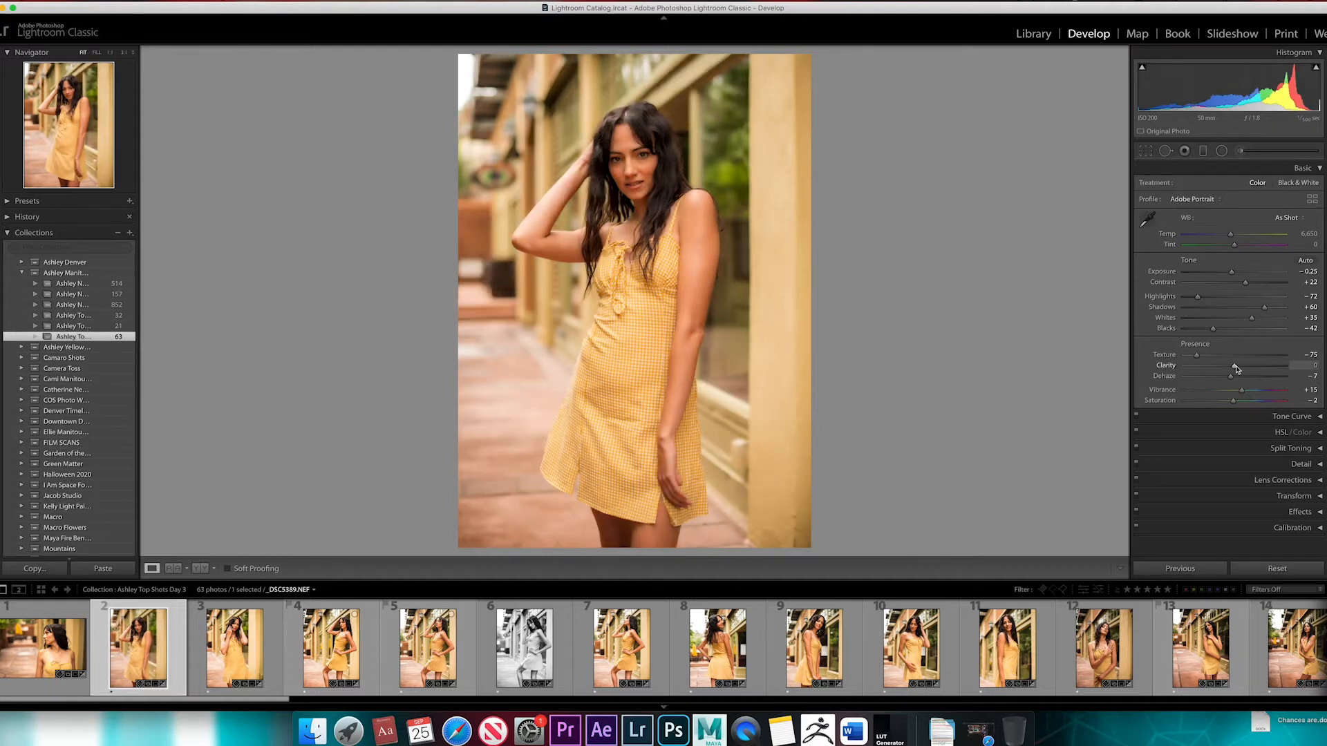
# Examine the face and skin up close with Clarity at 0, comparing the close-up with the full photo
pyautogui.click(651, 150)
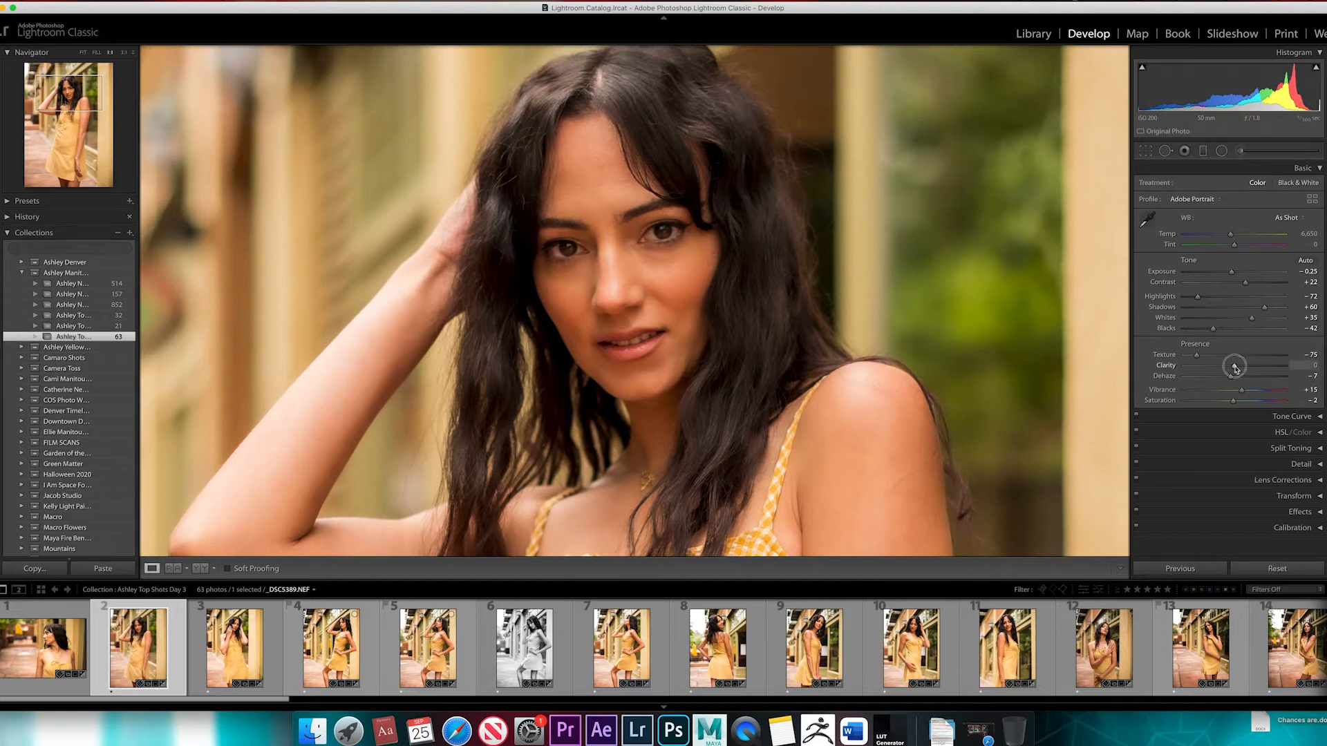
pyautogui.moveTo(1235, 367)
pyautogui.mouseDown()
pyautogui.moveTo(1215, 371)
pyautogui.moveTo(1235, 371)
pyautogui.mouseUp()
pyautogui.click(668, 244)
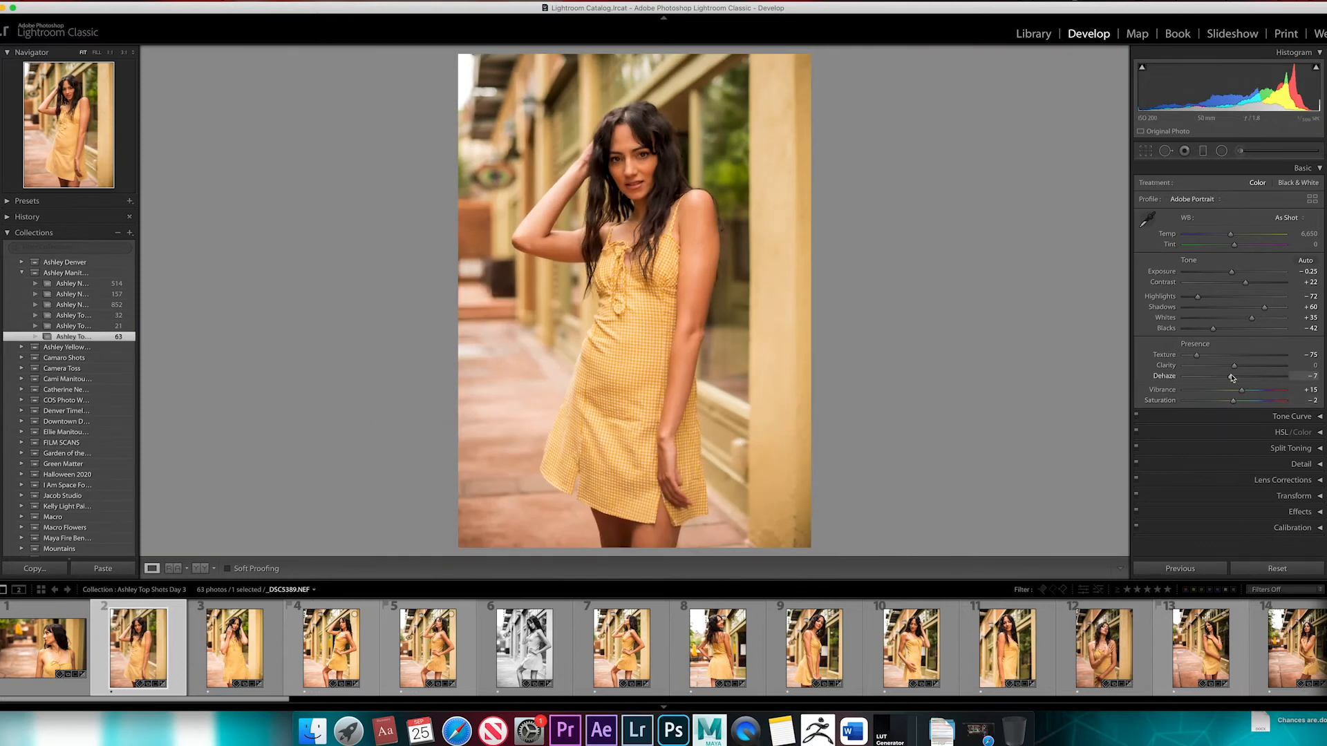
pyautogui.click(648, 167)
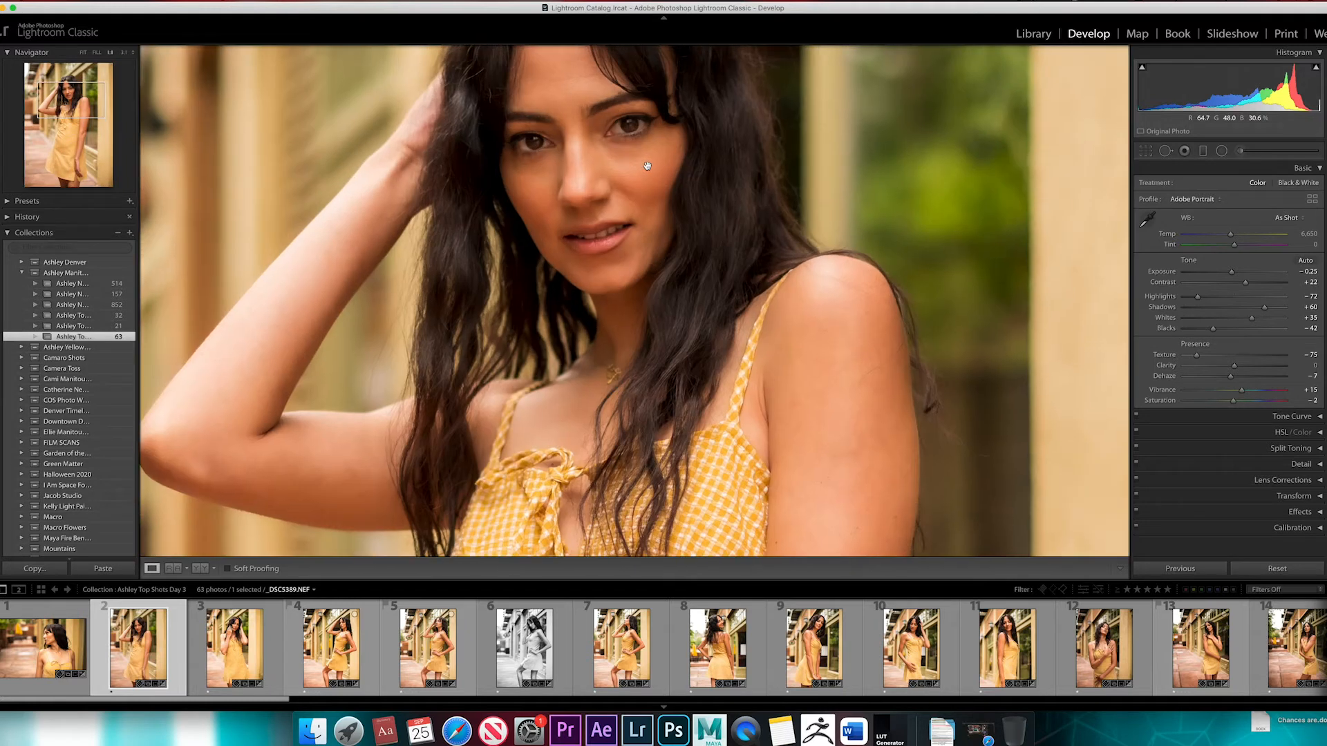
pyautogui.click(691, 172)
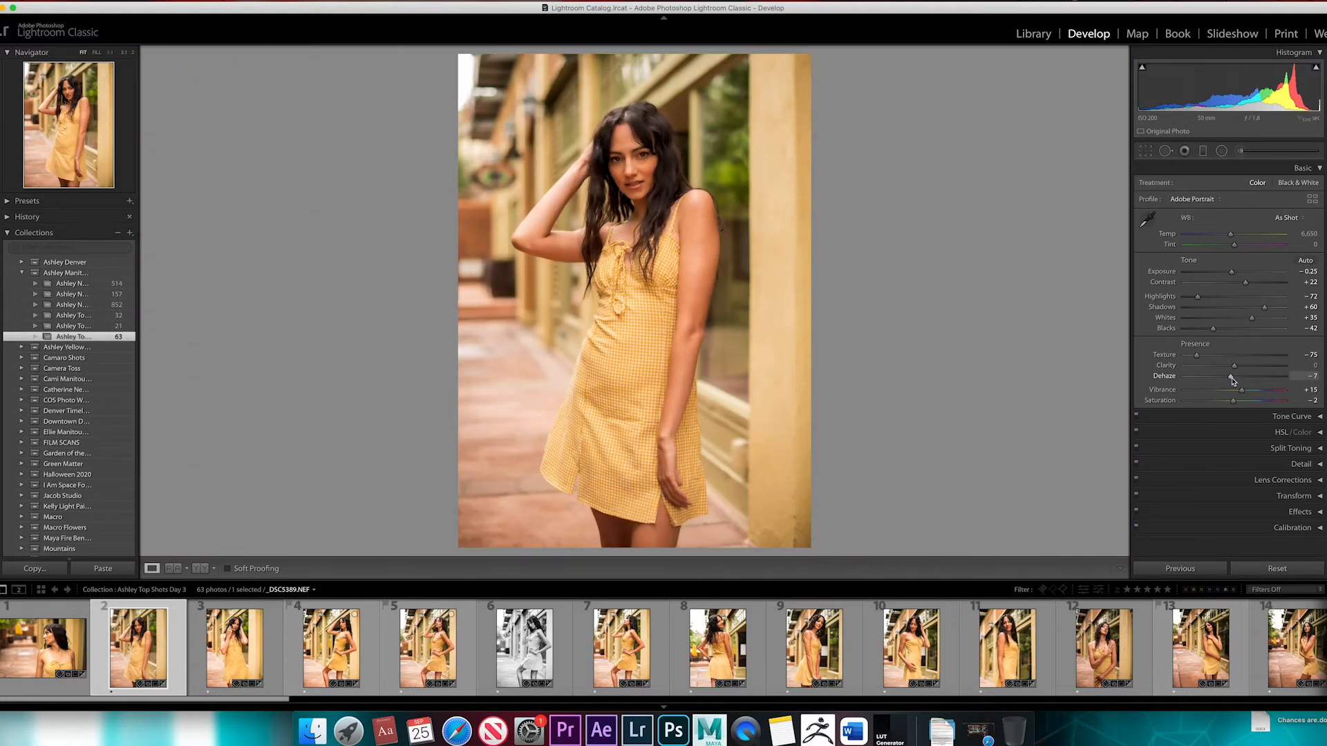
# Try Dehaze at +77, reset it to 0, and check the face up close
pyautogui.moveTo(1232, 380); pyautogui.dragTo(1277, 382)
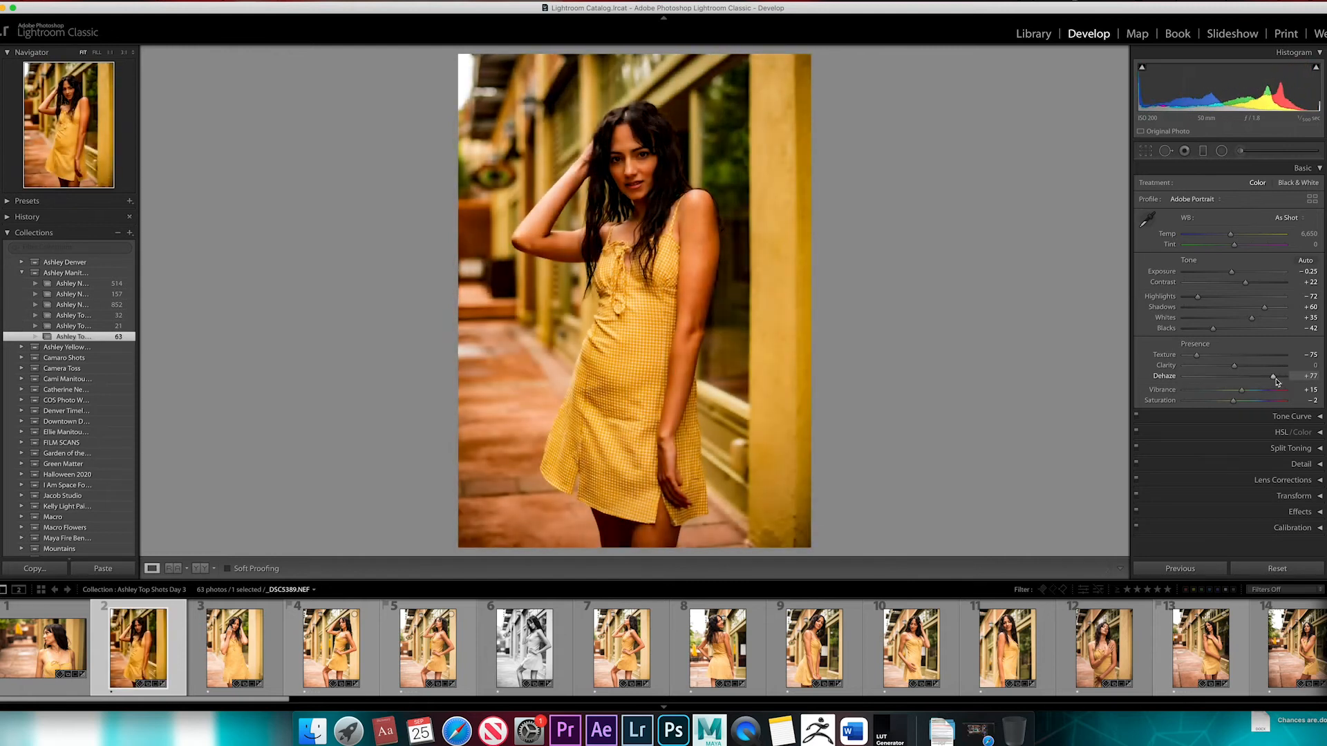
pyautogui.doubleClick(1273, 377)
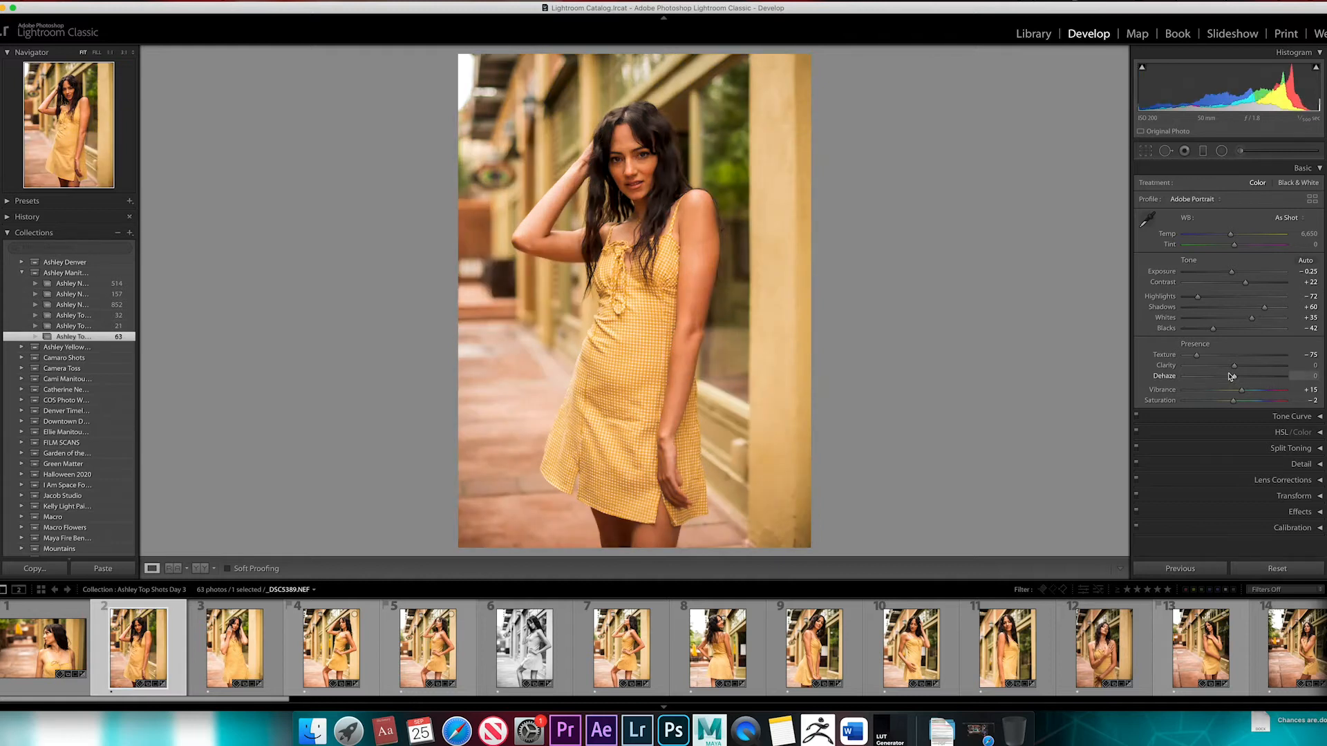
pyautogui.click(643, 143)
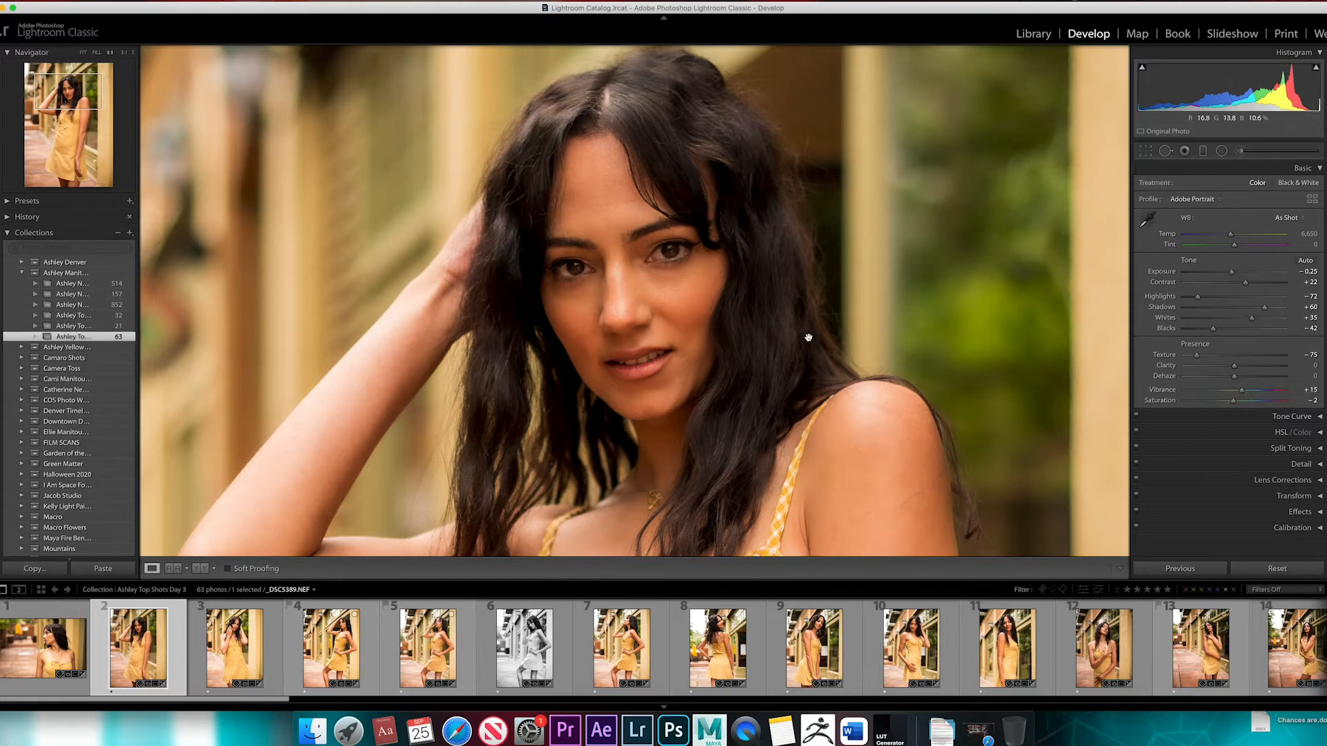
pyautogui.click(825, 366)
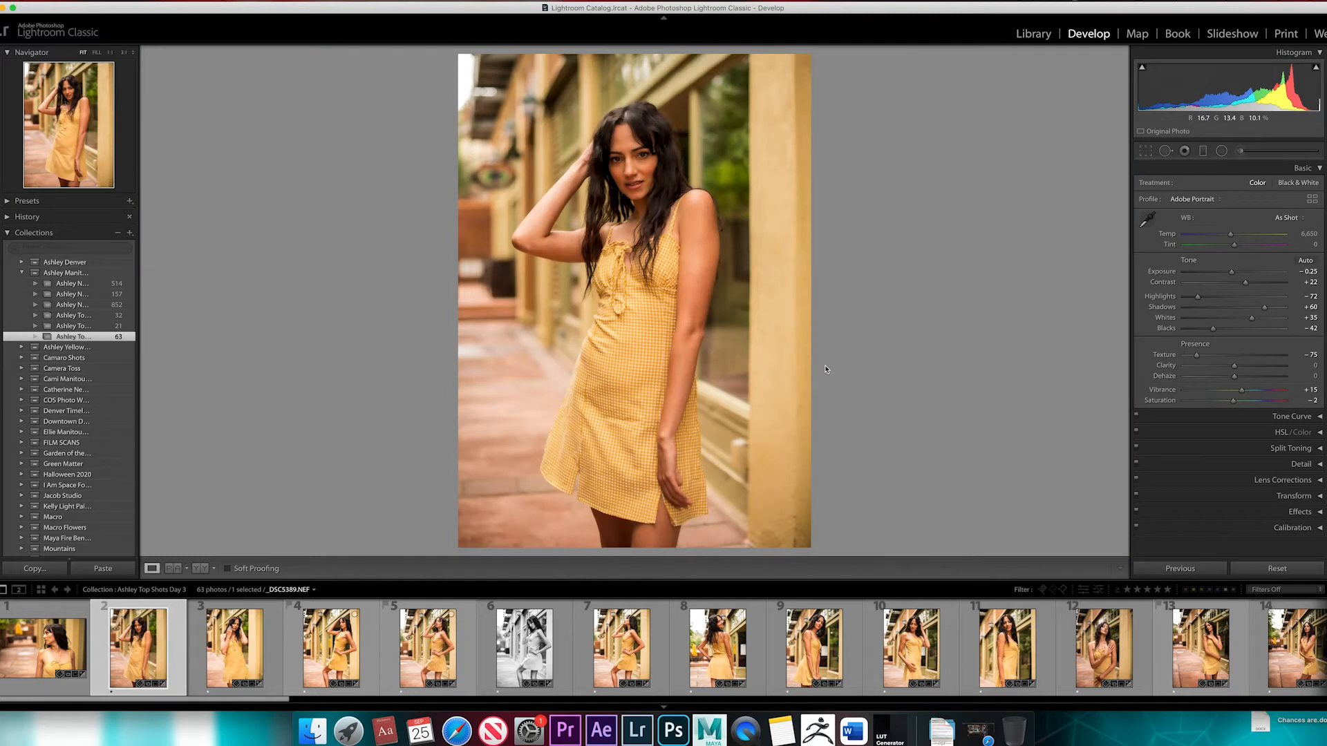
# Reset Saturation and Vibrance to 0 and bring the face into close view
pyautogui.doubleClick(1234, 401)
pyautogui.doubleClick(1243, 392)
pyautogui.click(691, 138)
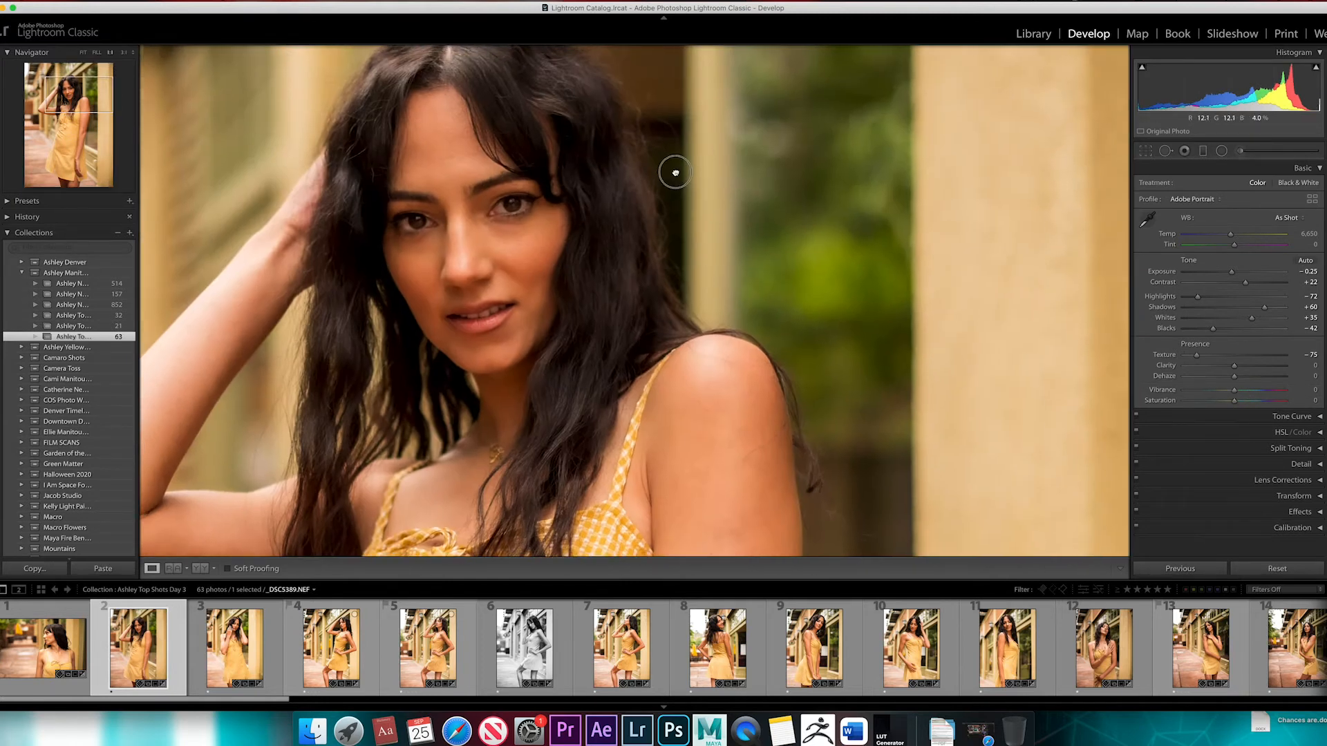
pyautogui.moveTo(675, 172); pyautogui.dragTo(838, 172)
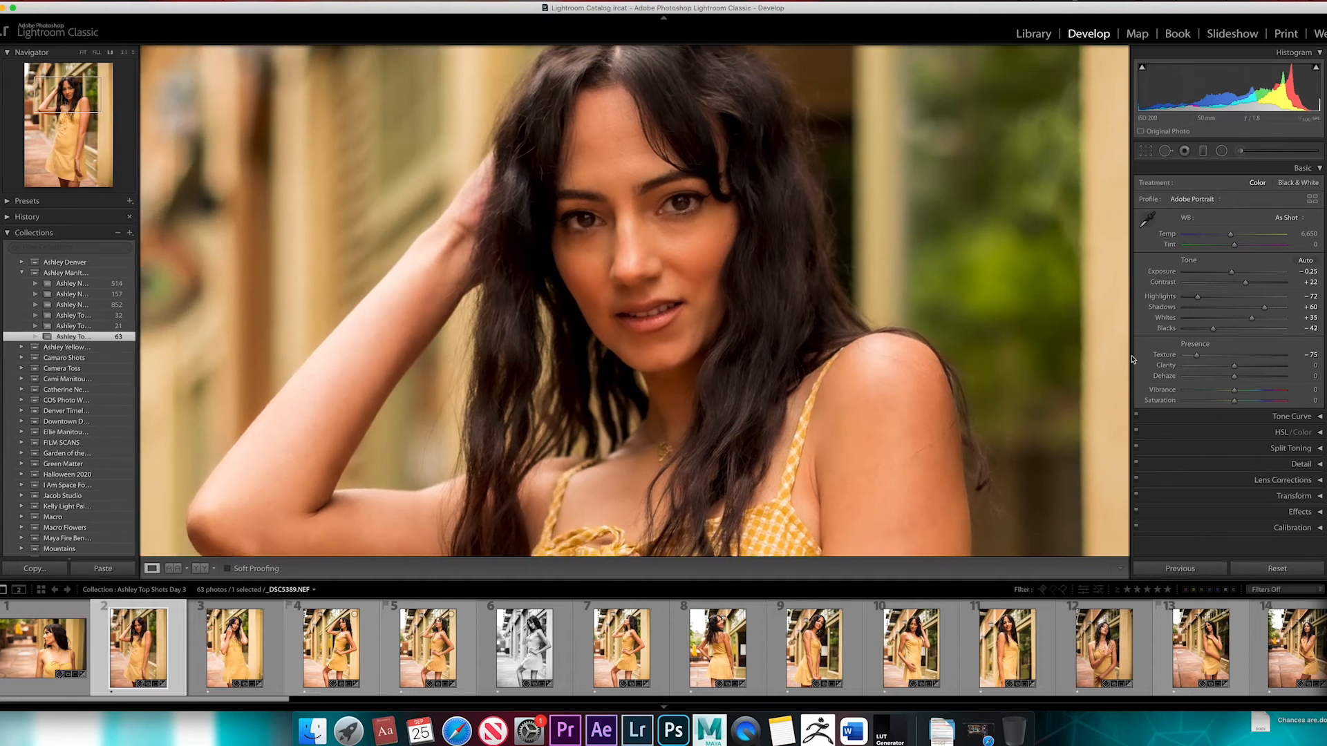
# Try Vibrance at −100 on the close-up and at +100 on the full photo, and reset it to 0
pyautogui.moveTo(1236, 393); pyautogui.dragTo(1167, 399)
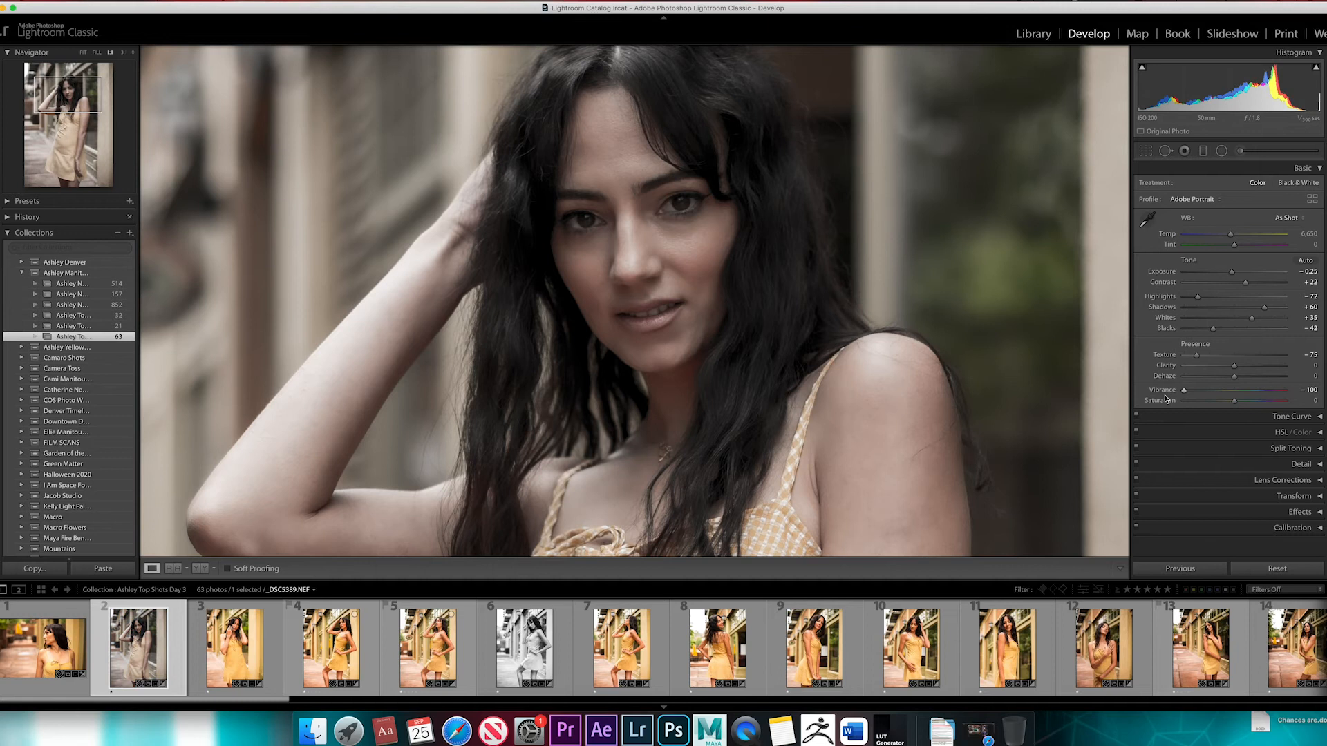
pyautogui.moveTo(1048, 488); pyautogui.dragTo(992, 493)
pyautogui.click(997, 383)
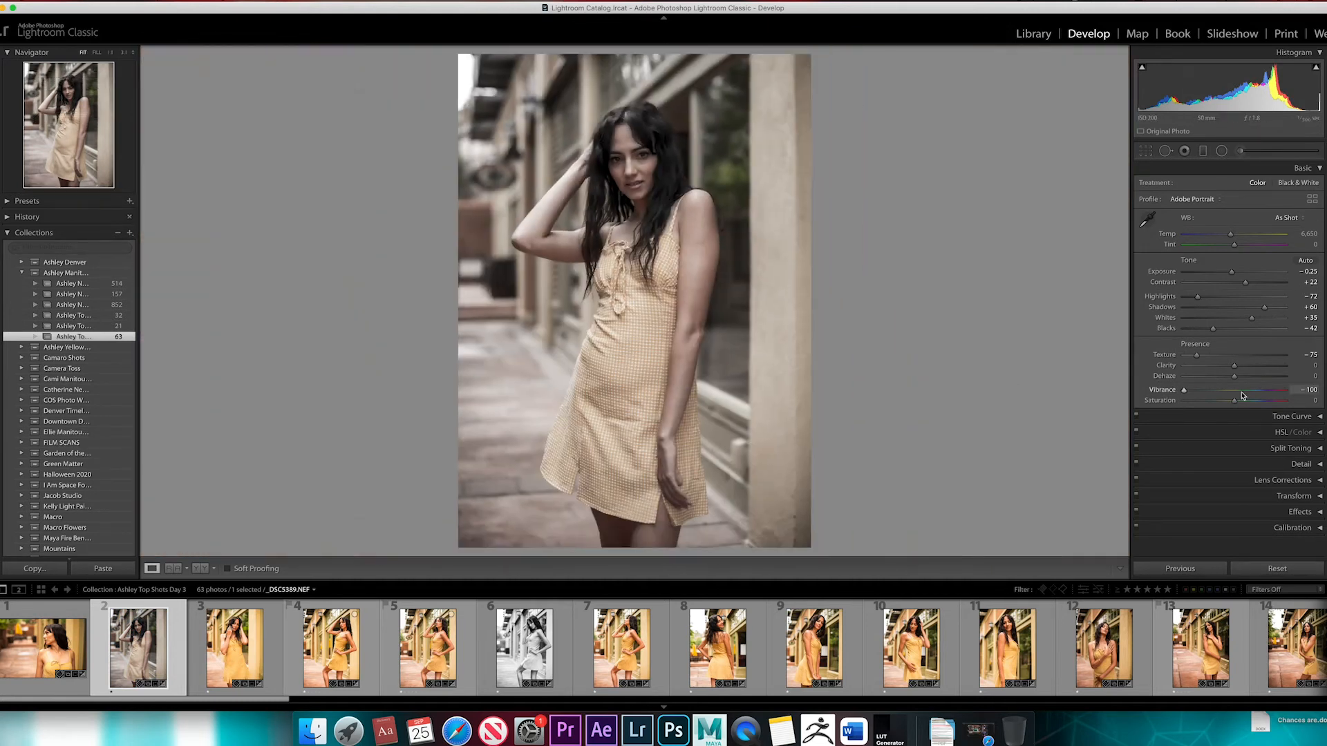
pyautogui.moveTo(1186, 394); pyautogui.dragTo(1300, 393)
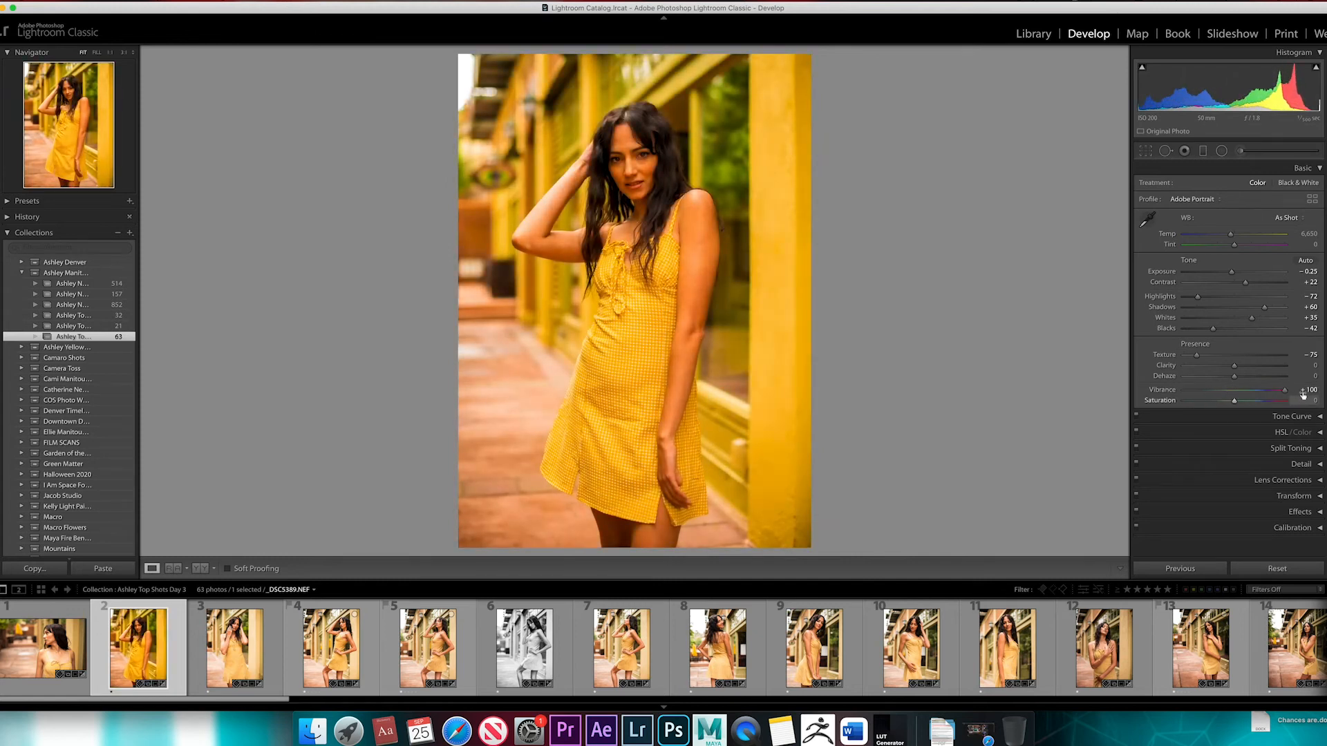
pyautogui.doubleClick(1250, 392)
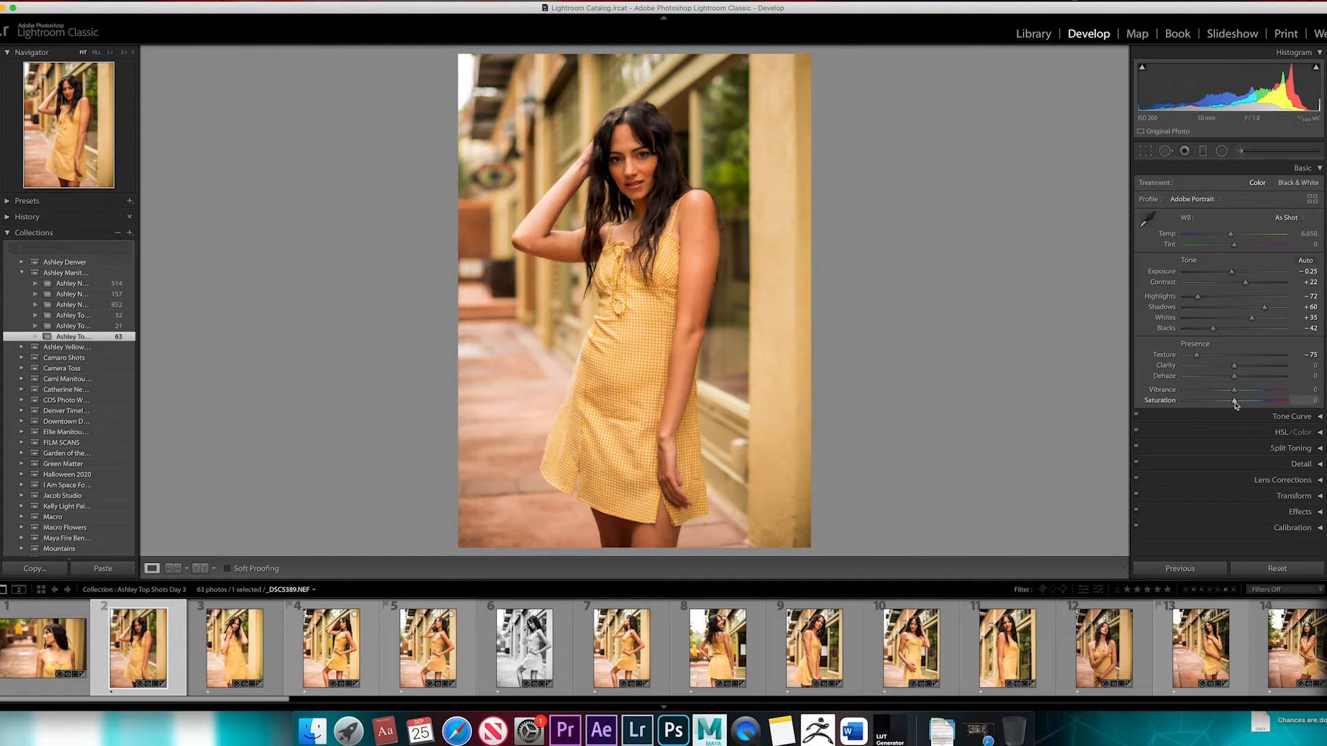
# Try Saturation at −100 and at +98, checking the face up close, and reset it to 0
pyautogui.moveTo(1236, 403); pyautogui.dragTo(1173, 402)
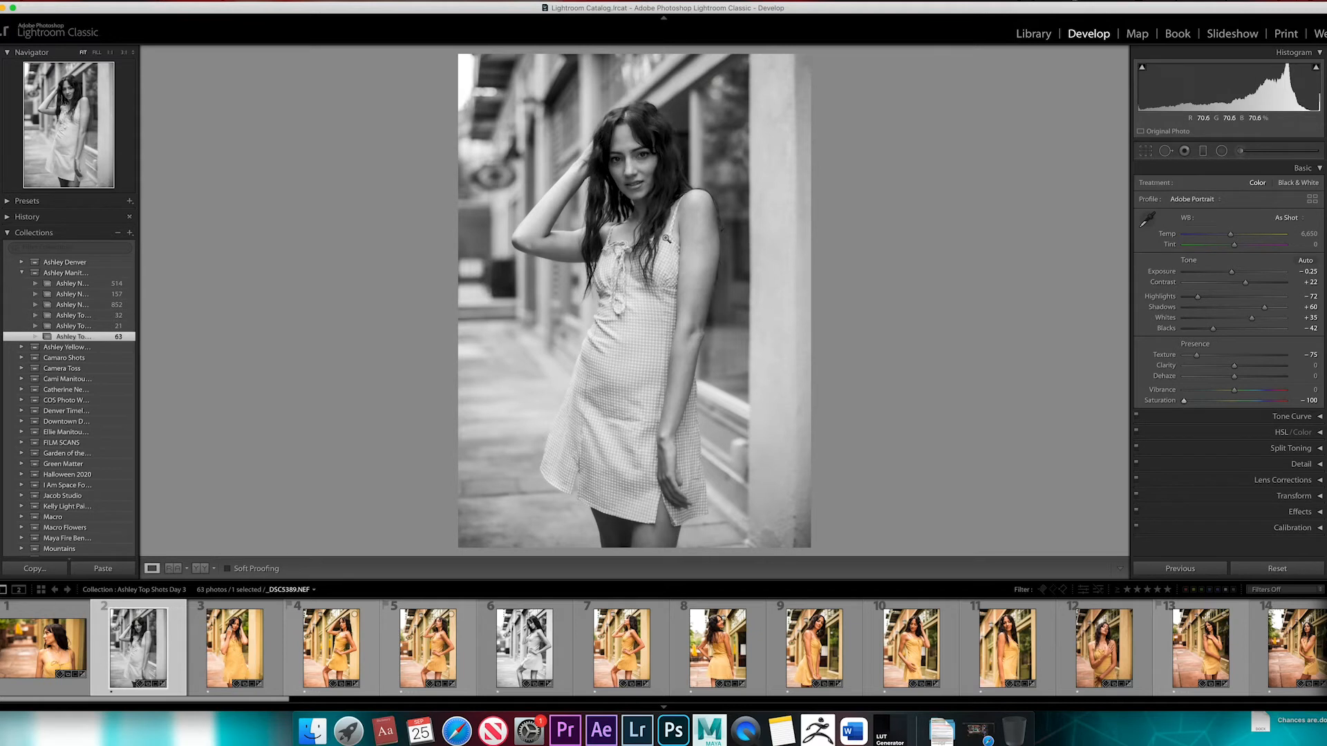
pyautogui.click(650, 141)
pyautogui.click(650, 141)
pyautogui.moveTo(1185, 401); pyautogui.dragTo(1309, 408)
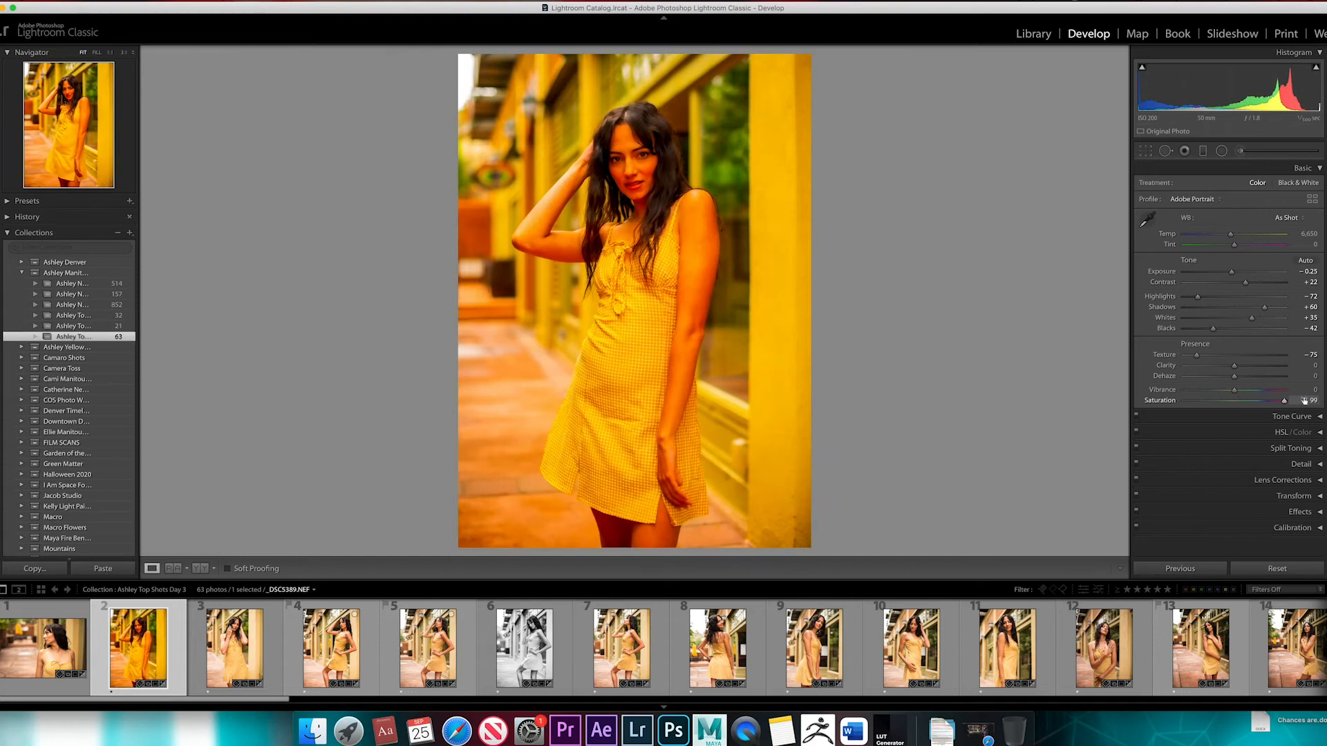
pyautogui.click(639, 136)
pyautogui.click(782, 285)
pyautogui.moveTo(1284, 404)
pyautogui.mouseDown()
pyautogui.moveTo(1235, 403)
pyautogui.moveTo(1294, 395)
pyautogui.mouseUp()
pyautogui.doubleClick(1284, 402)
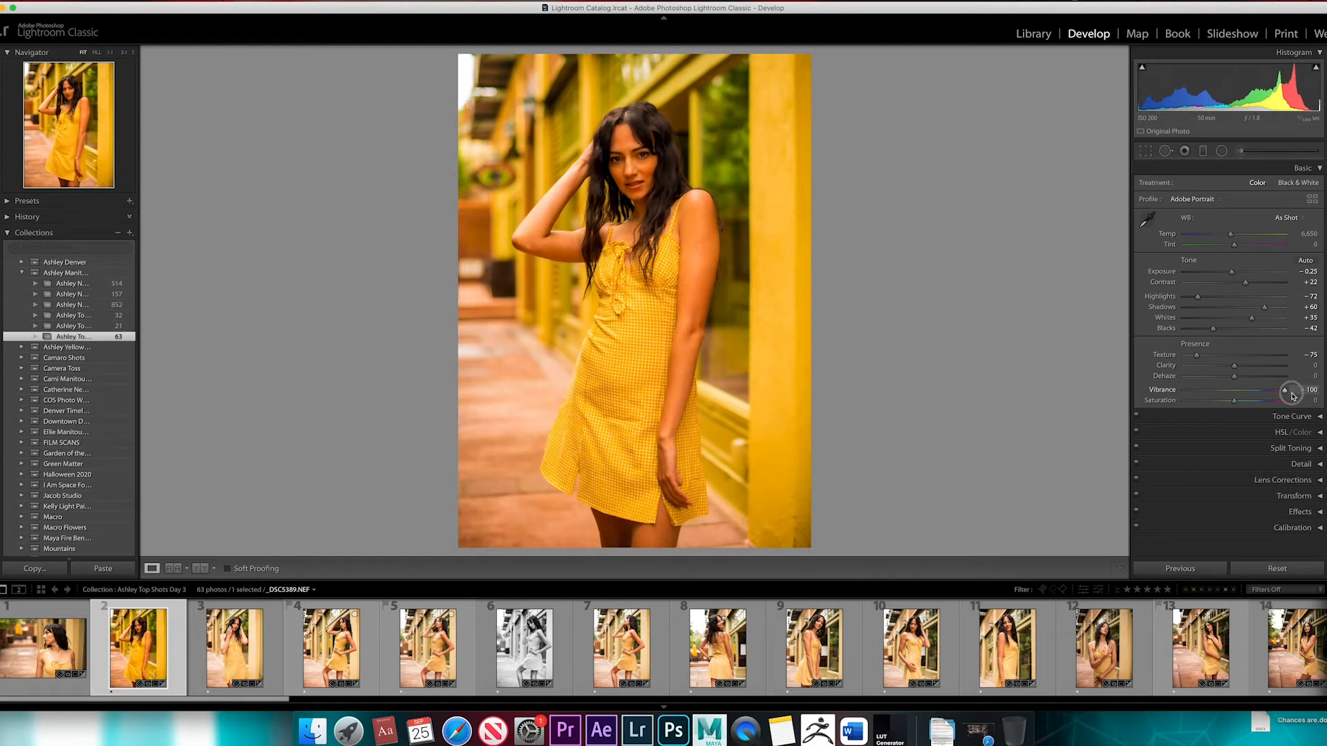
# Reset Vibrance to 0, try Saturation at +100 while comparing the histogram, and bring Saturation down to −1
pyautogui.doubleClick(1292, 394)
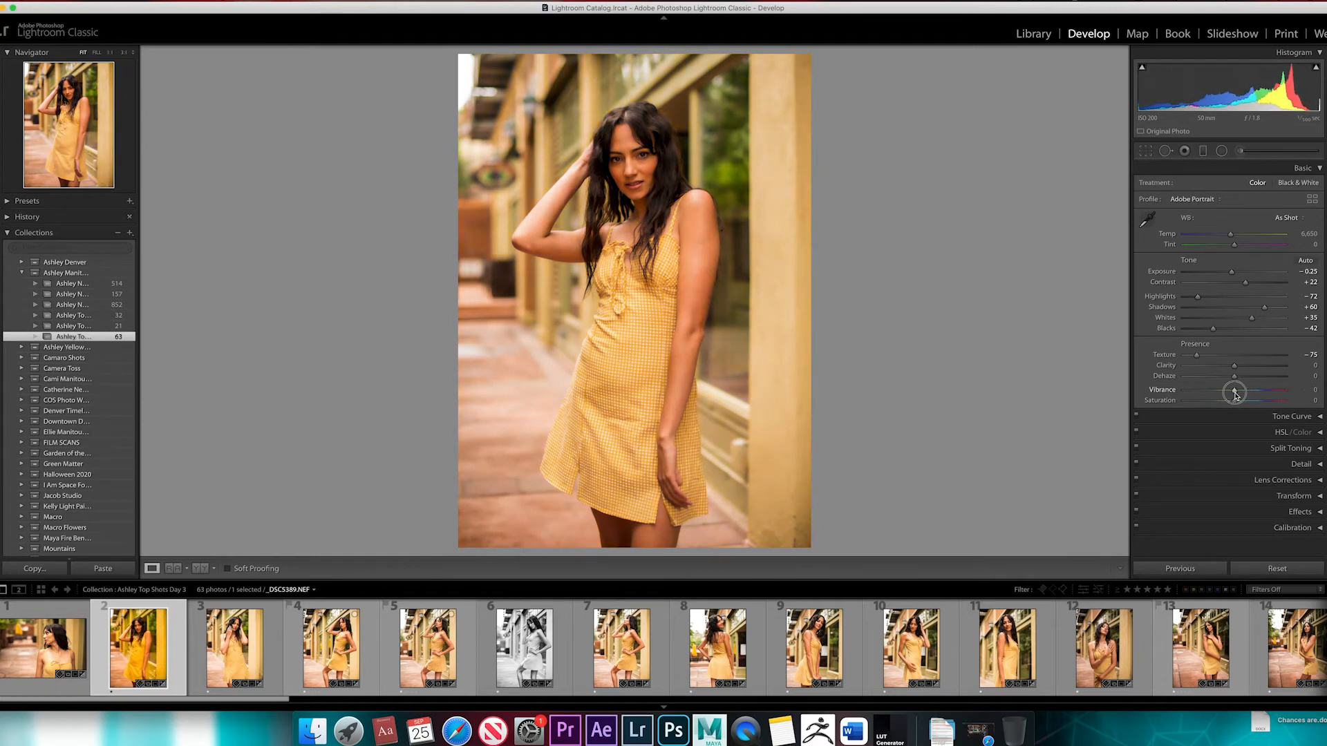
pyautogui.moveTo(1236, 393)
pyautogui.mouseDown()
pyautogui.moveTo(1182, 400)
pyautogui.moveTo(1218, 412)
pyautogui.moveTo(1236, 400)
pyautogui.mouseUp()
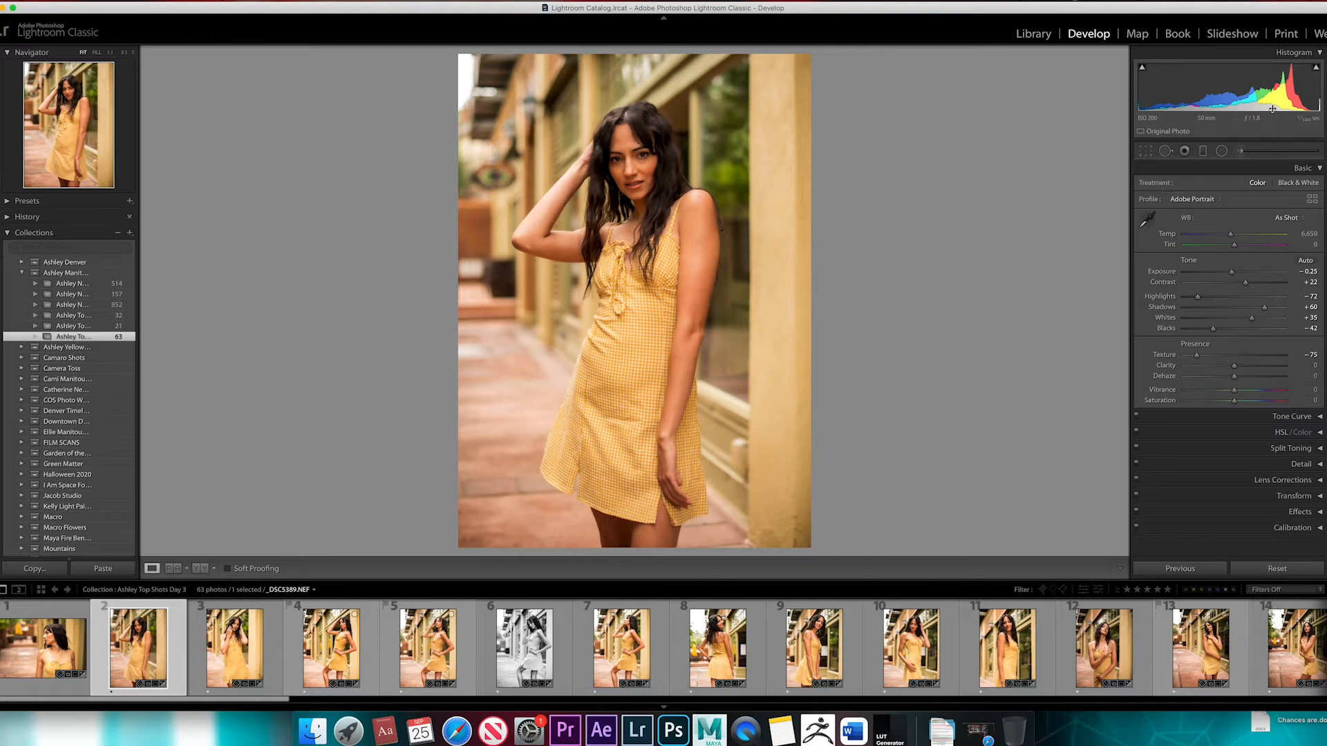
pyautogui.moveTo(1236, 393)
pyautogui.mouseDown()
pyautogui.moveTo(1300, 393)
pyautogui.moveTo(1234, 393)
pyautogui.mouseUp()
pyautogui.moveTo(1234, 400); pyautogui.dragTo(1296, 401)
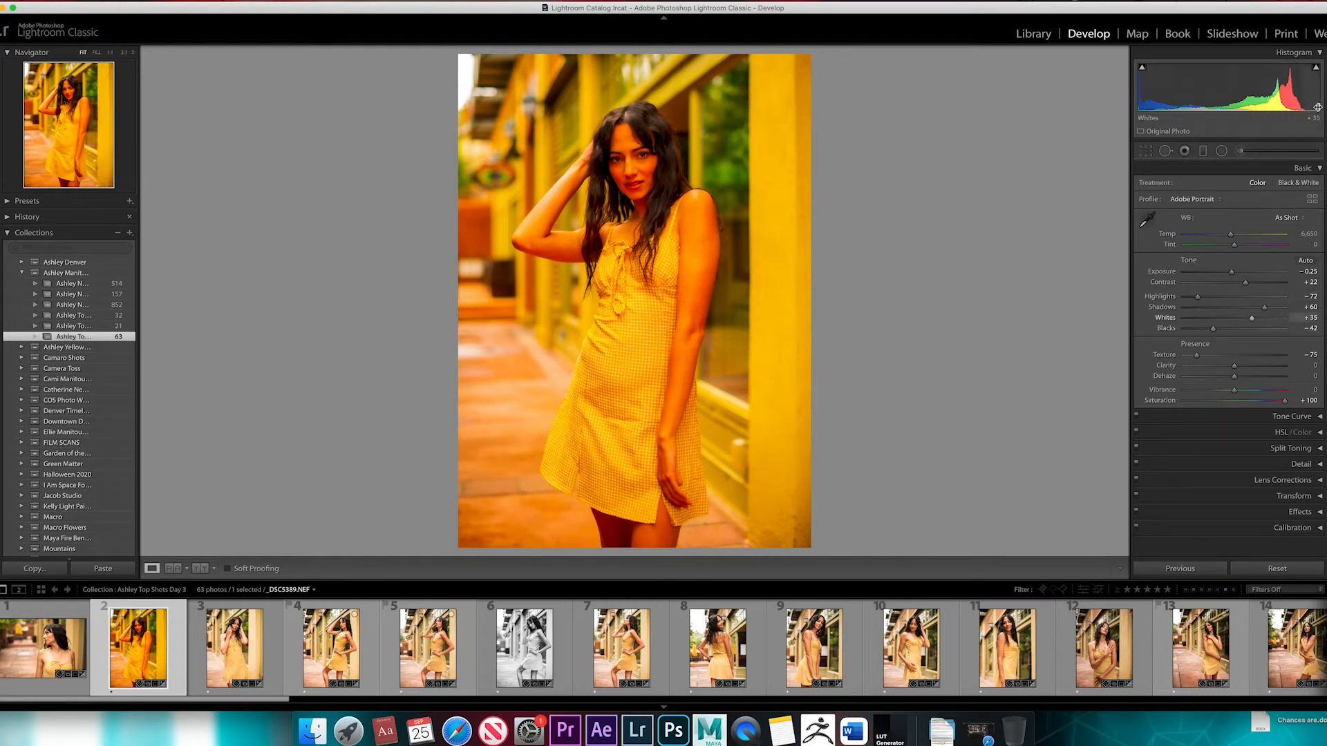
pyautogui.moveTo(1284, 400); pyautogui.dragTo(1237, 396)
pyautogui.doubleClick(1236, 394)
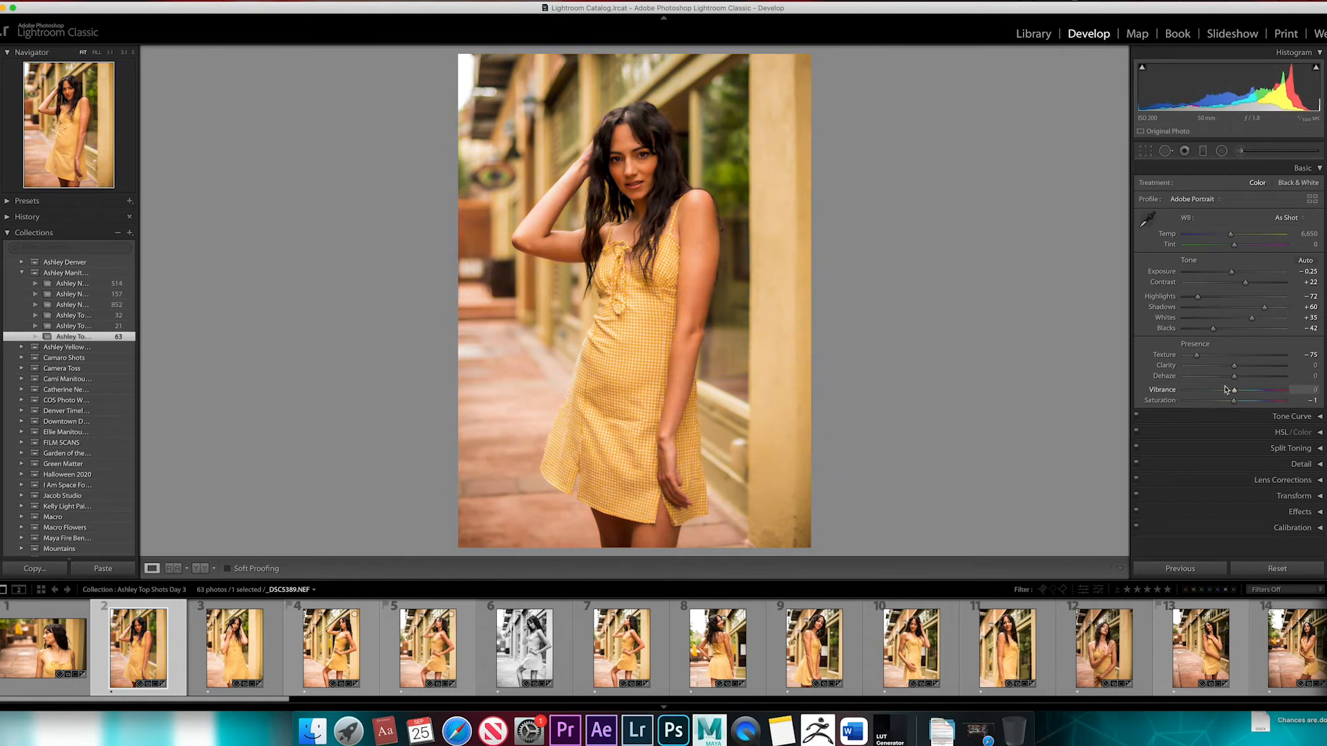
# Try Vibrance at +41 on the face close-up, settle on +15, and set Saturation to 0 on the full photo
pyautogui.click(701, 171)
pyautogui.moveTo(646, 147); pyautogui.dragTo(739, 220)
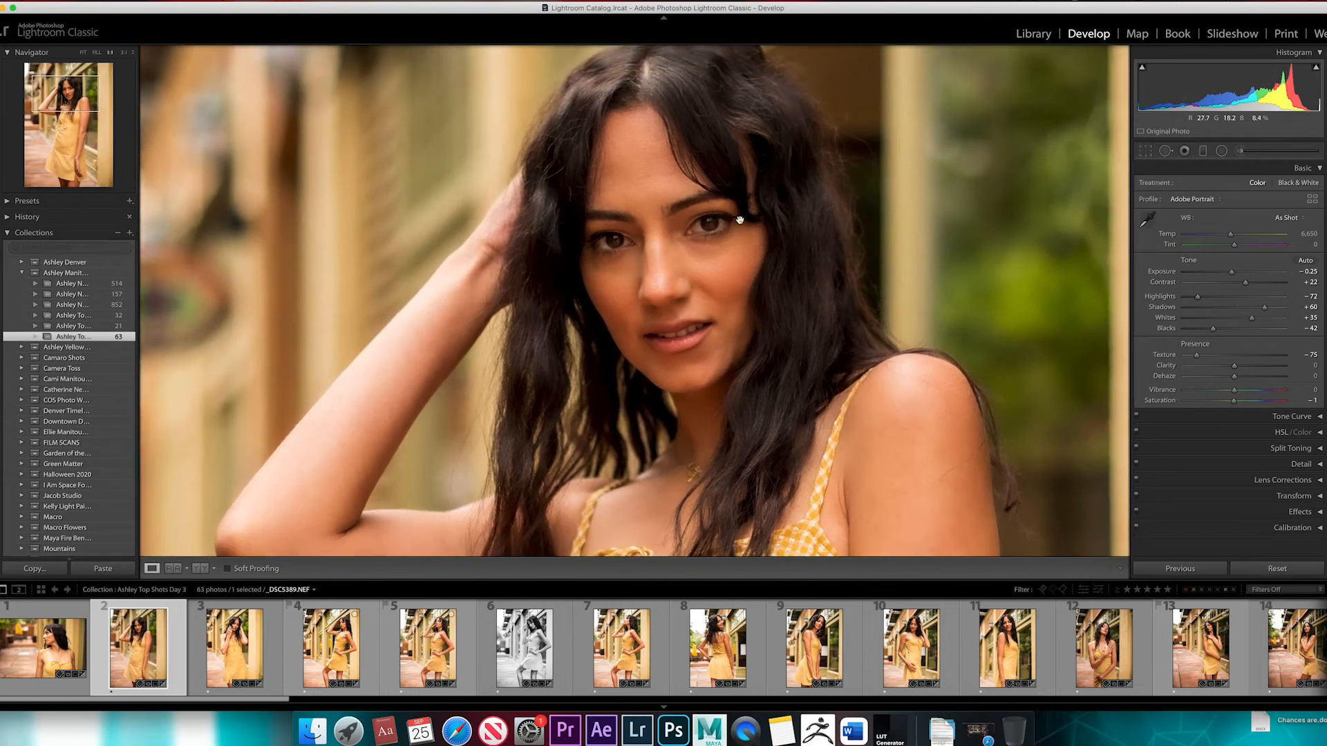
pyautogui.moveTo(1234, 391); pyautogui.dragTo(1258, 392)
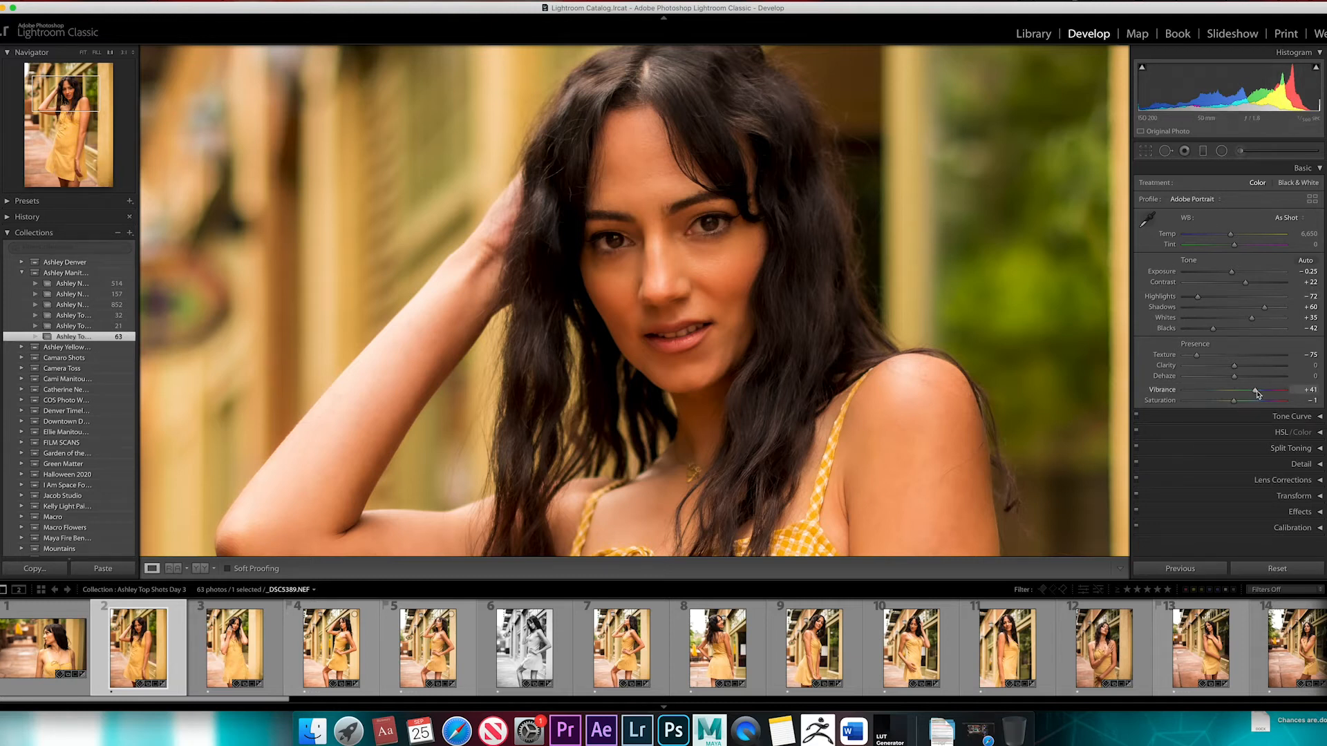
pyautogui.moveTo(1256, 393); pyautogui.dragTo(1241, 396)
pyautogui.moveTo(1241, 396)
pyautogui.mouseDown()
pyautogui.moveTo(1277, 396)
pyautogui.moveTo(1241, 392)
pyautogui.mouseUp()
pyautogui.click(818, 306)
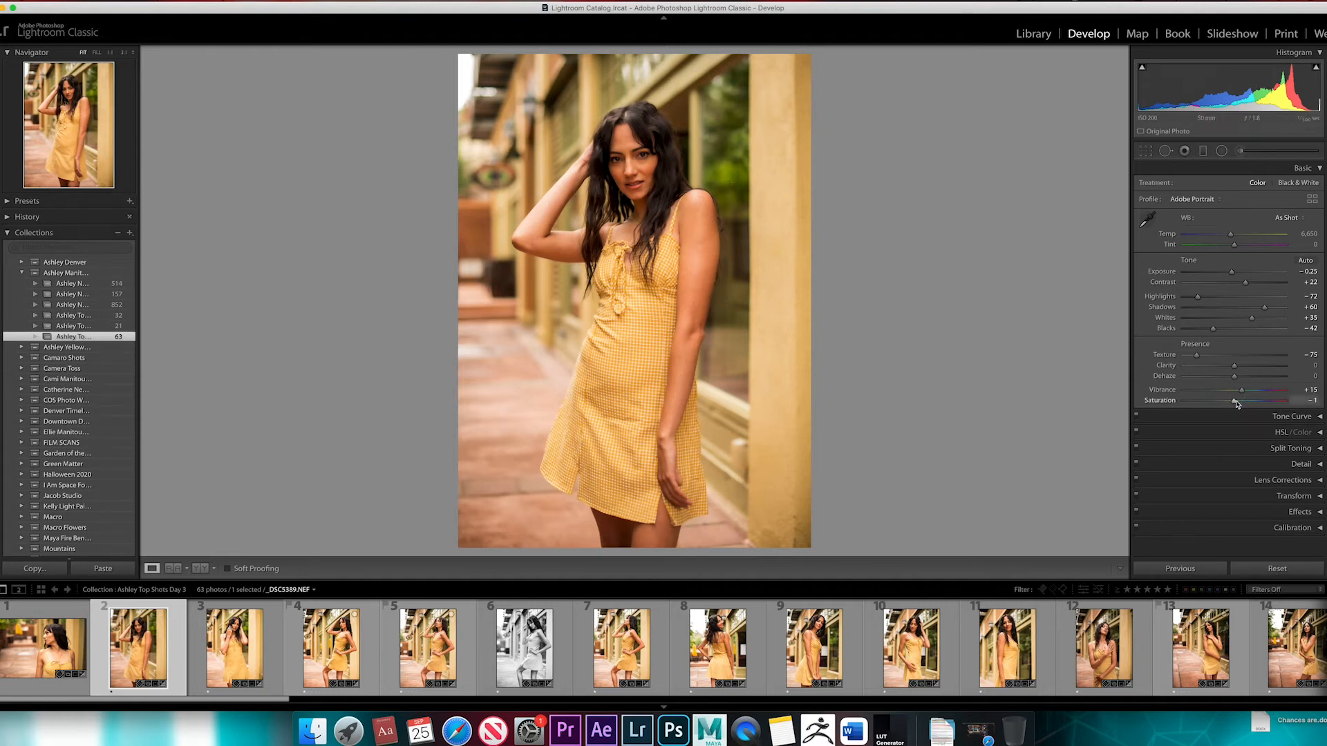
pyautogui.moveTo(1235, 402)
pyautogui.mouseDown()
pyautogui.moveTo(1174, 404)
pyautogui.moveTo(1234, 405)
pyautogui.mouseUp()
# Toggle the photo to black and white and back to color, and try the Adobe Monochrome profile
pyautogui.press('v')
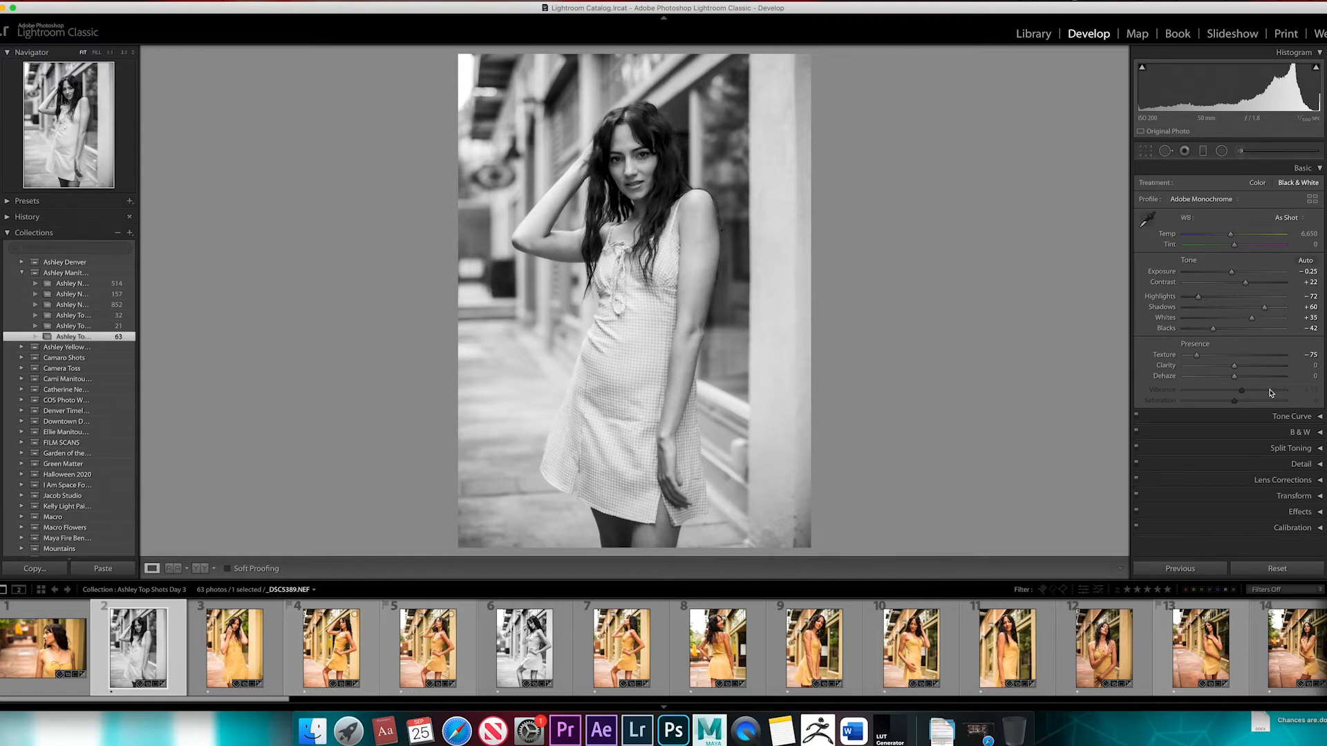
pyautogui.press('v')
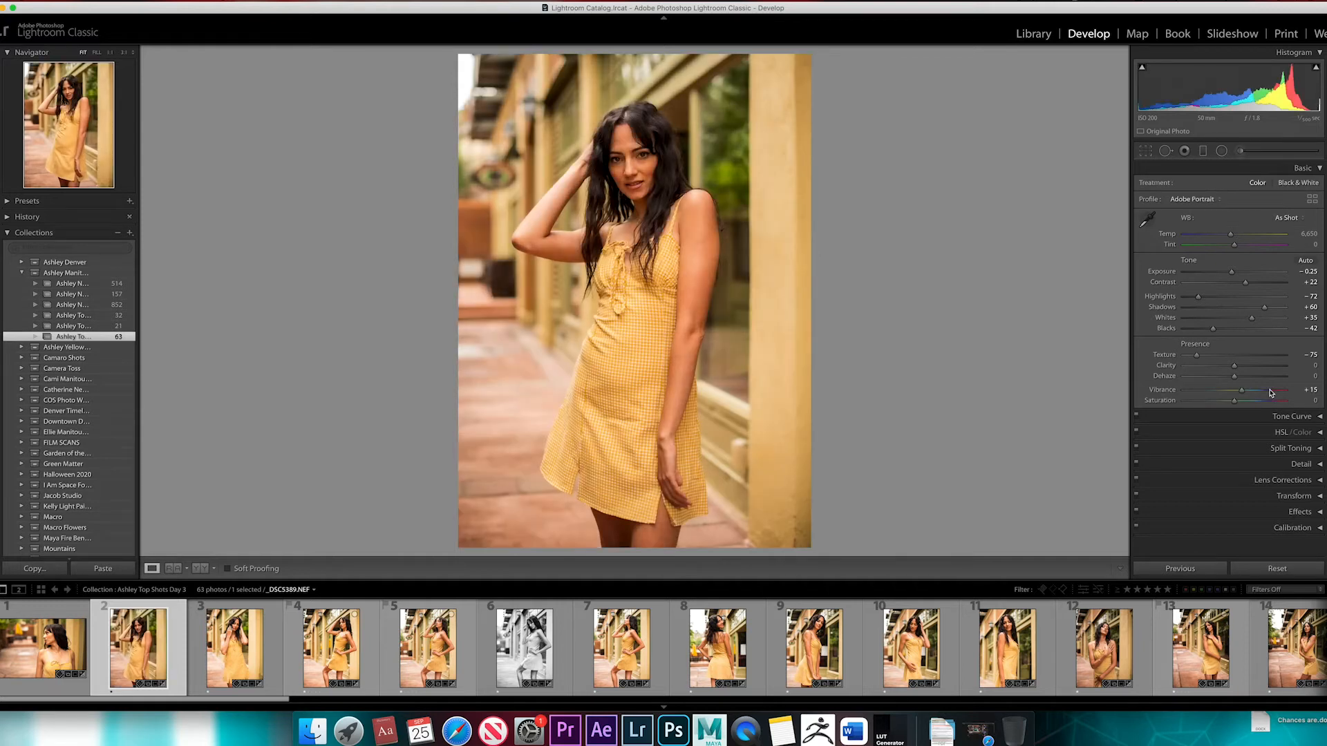
pyautogui.click(1211, 199)
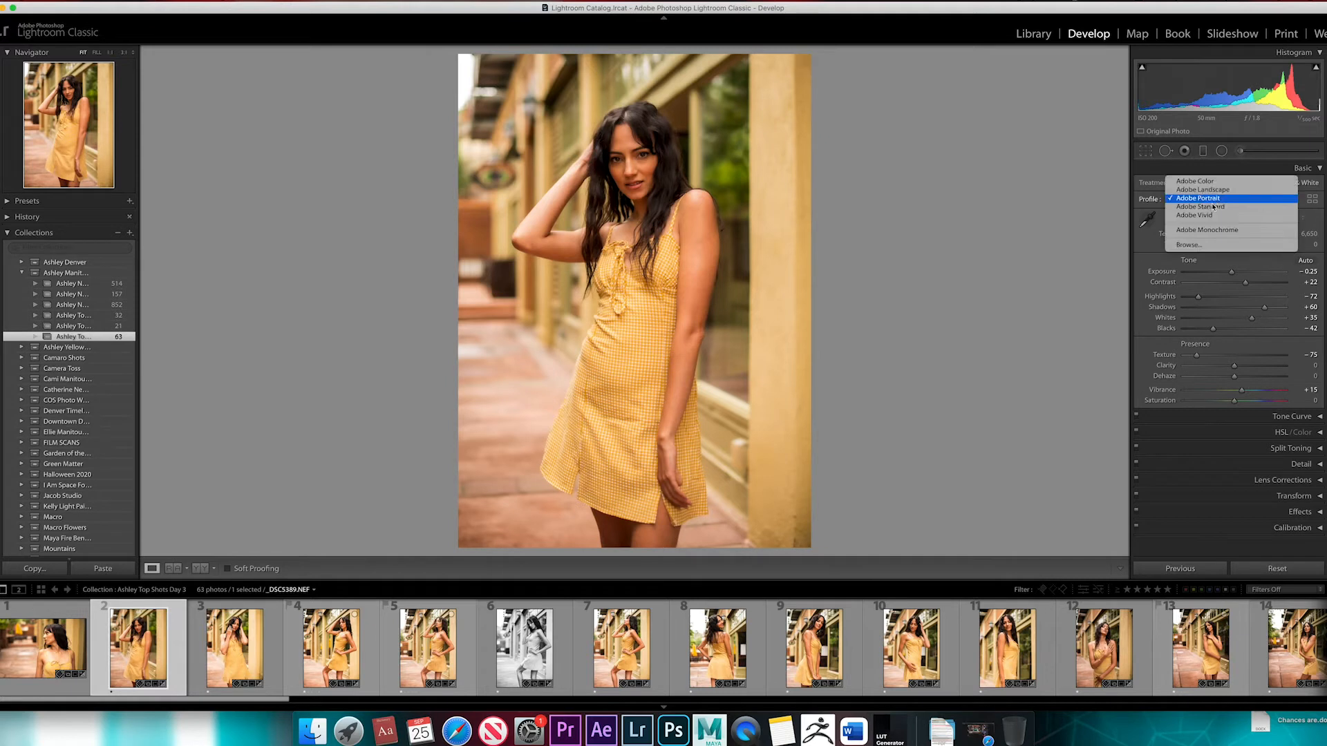
pyautogui.click(1212, 230)
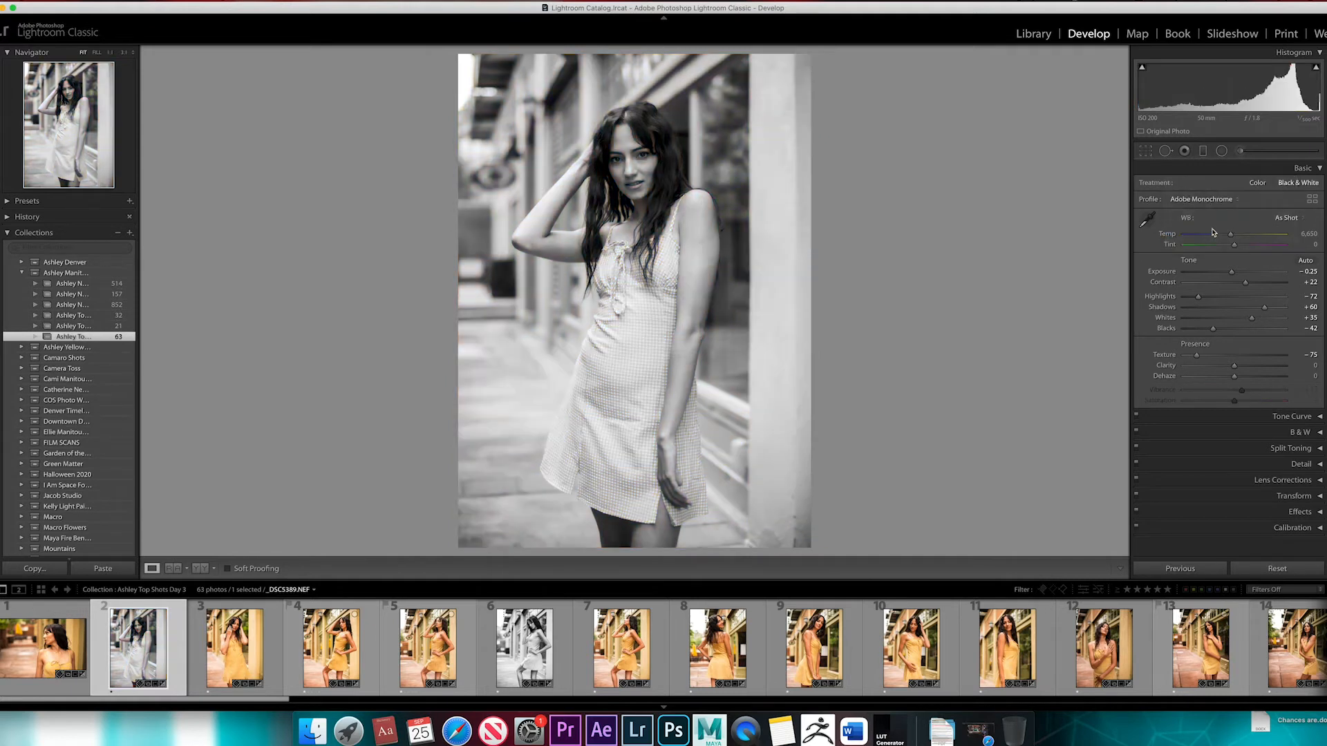
pyautogui.click(1207, 199)
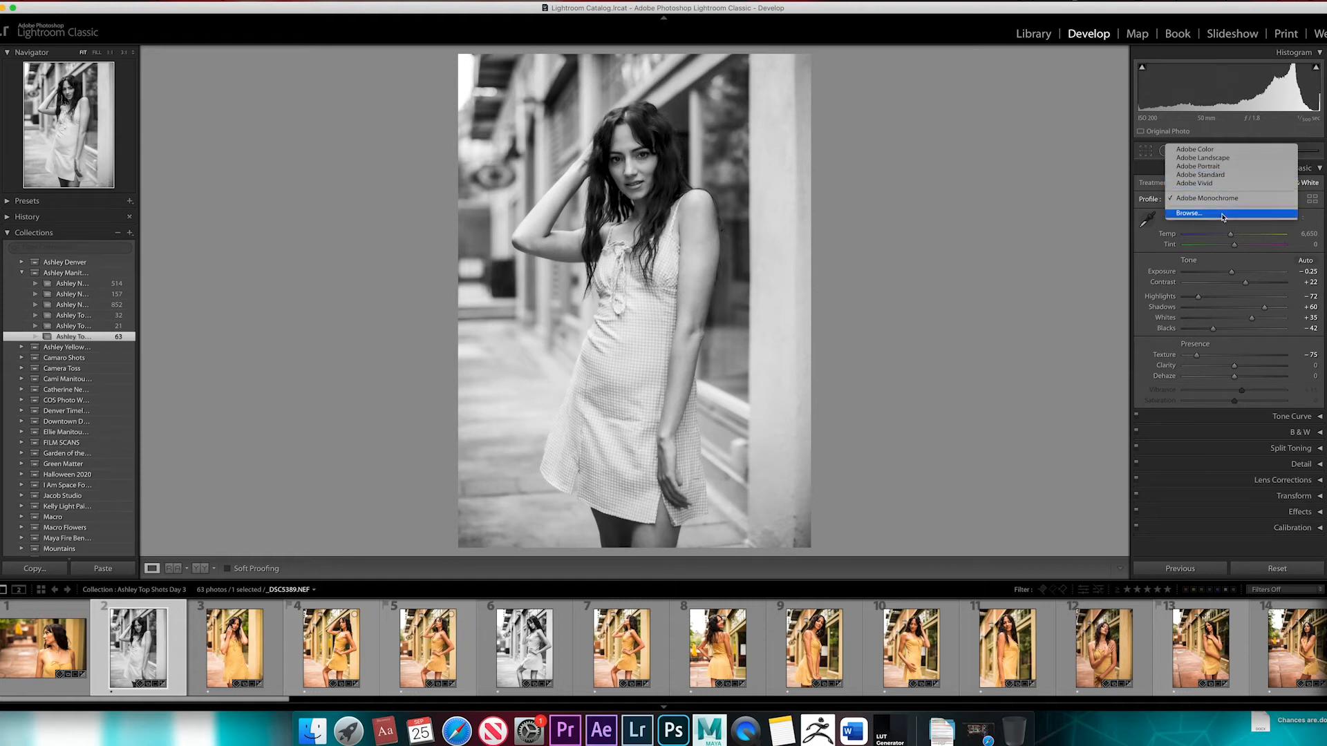
pyautogui.click(1150, 344)
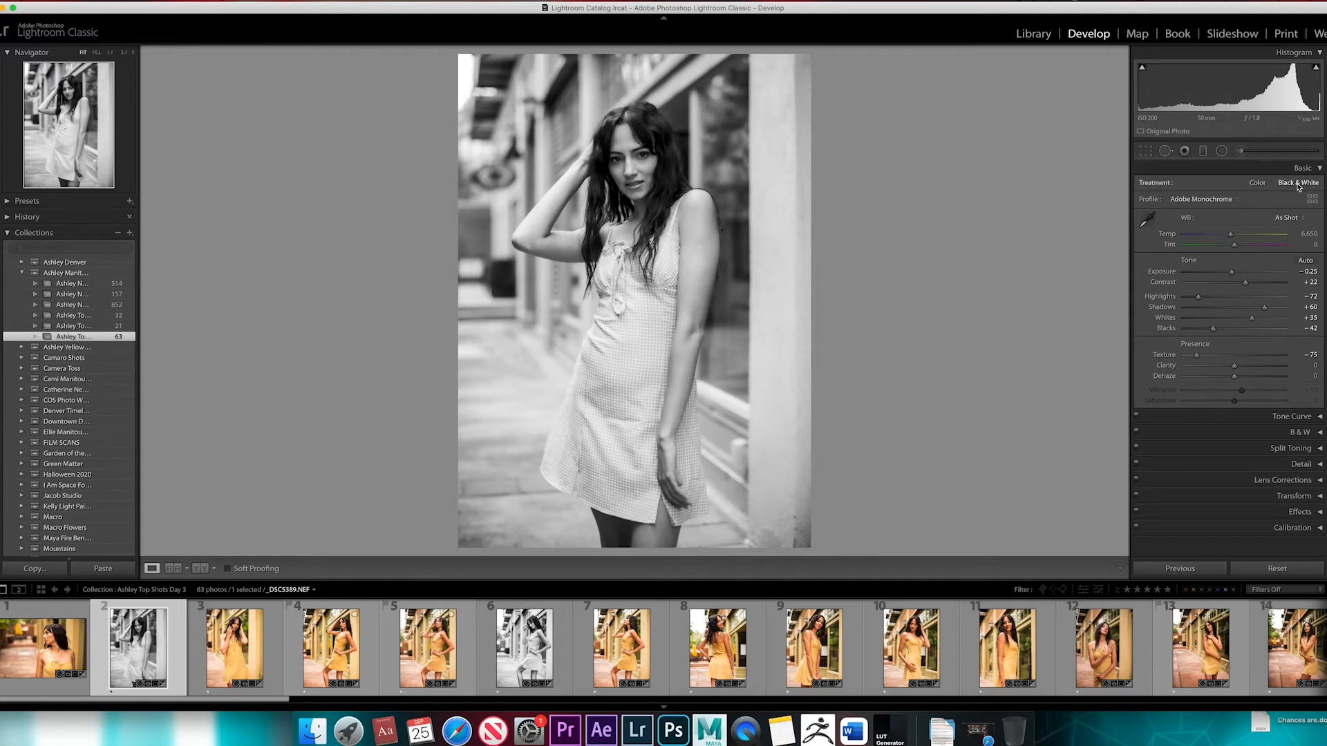
# Switch the Treatment between Color and Black & White, return to Color, and review the available profiles
pyautogui.click(1258, 183)
pyautogui.click(1293, 183)
pyautogui.click(1258, 182)
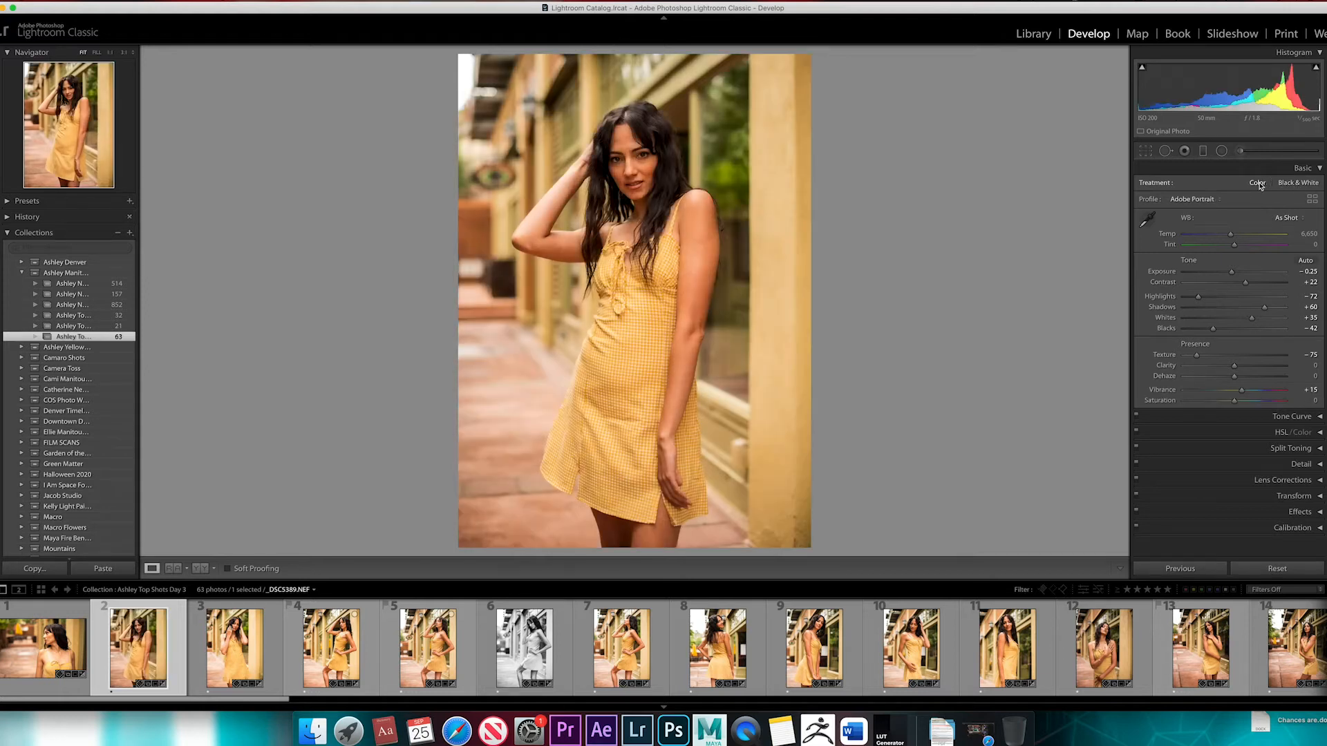
pyautogui.click(1206, 200)
pyautogui.click(1147, 354)
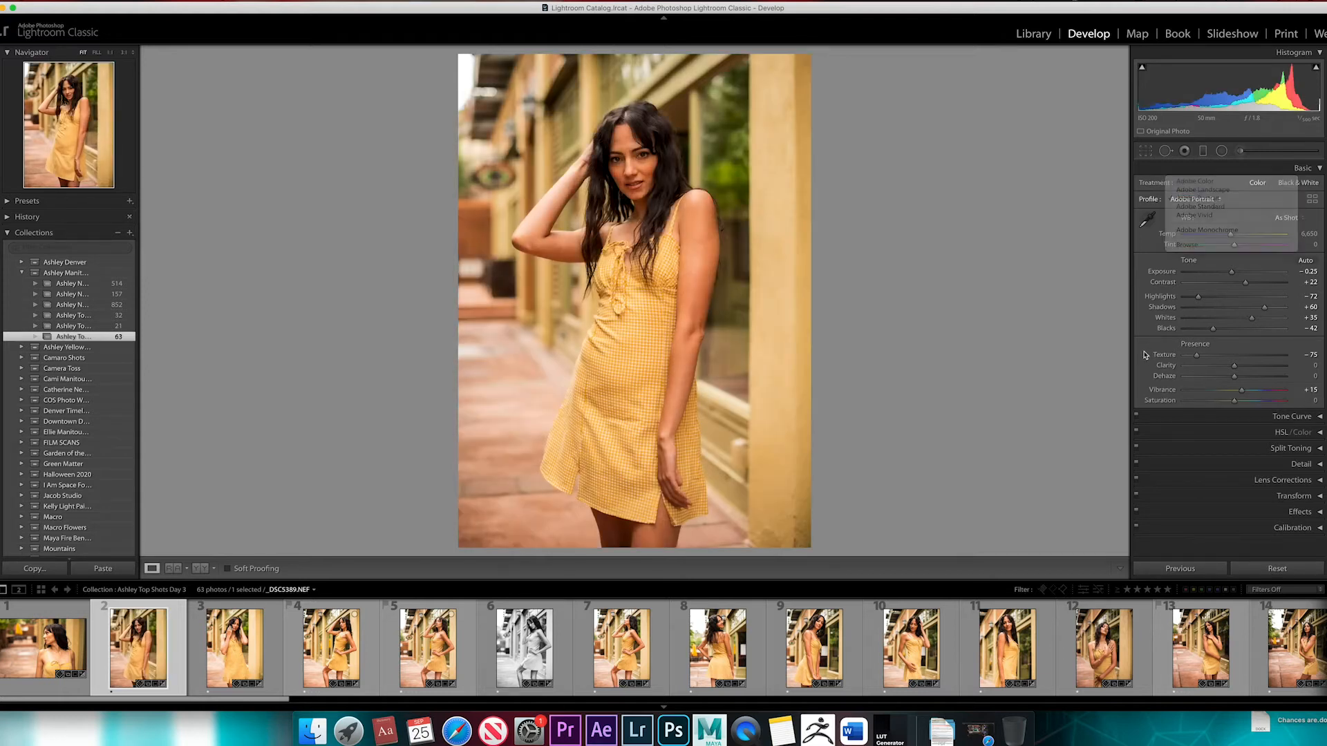
# Try lowering the overall Saturation of the portrait and reset it to 0
pyautogui.moveTo(1233, 401); pyautogui.dragTo(1187, 405)
pyautogui.doubleClick(1186, 403)
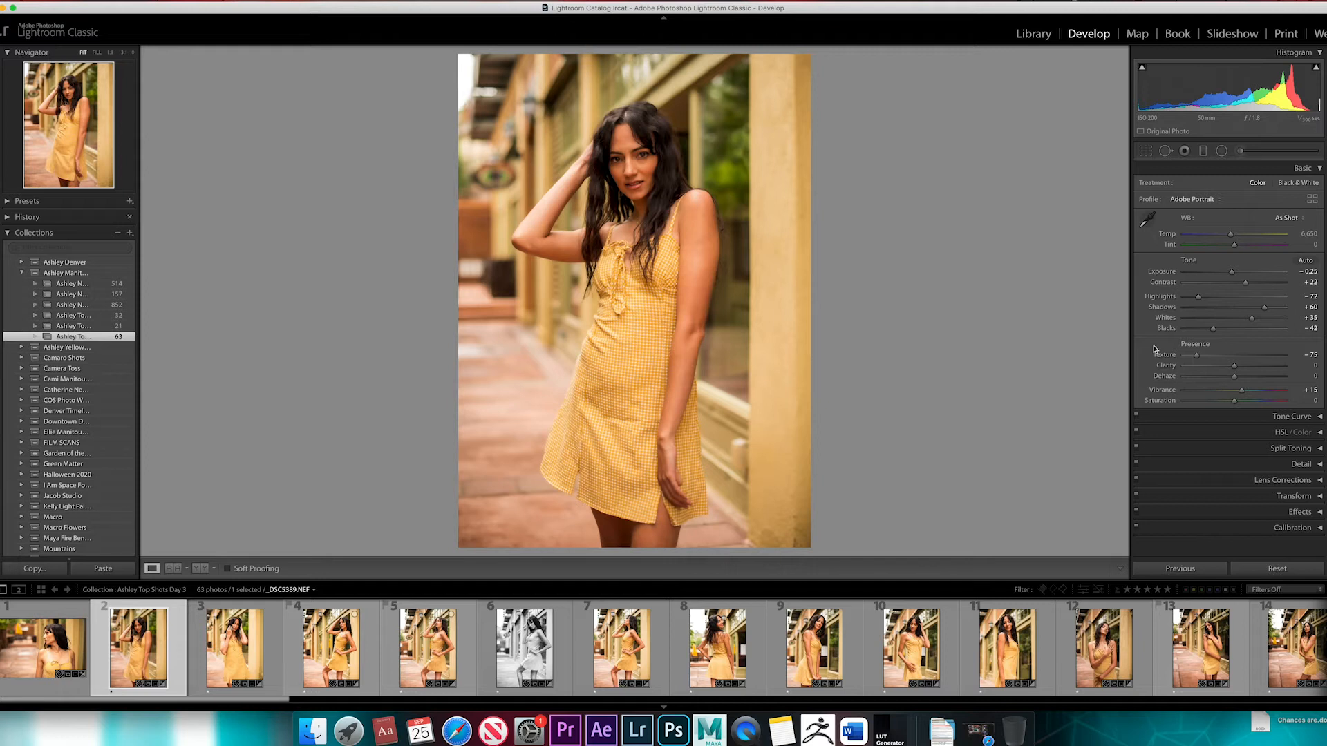
# Compare the edited portrait with its before version several times
pyautogui.press('\\')
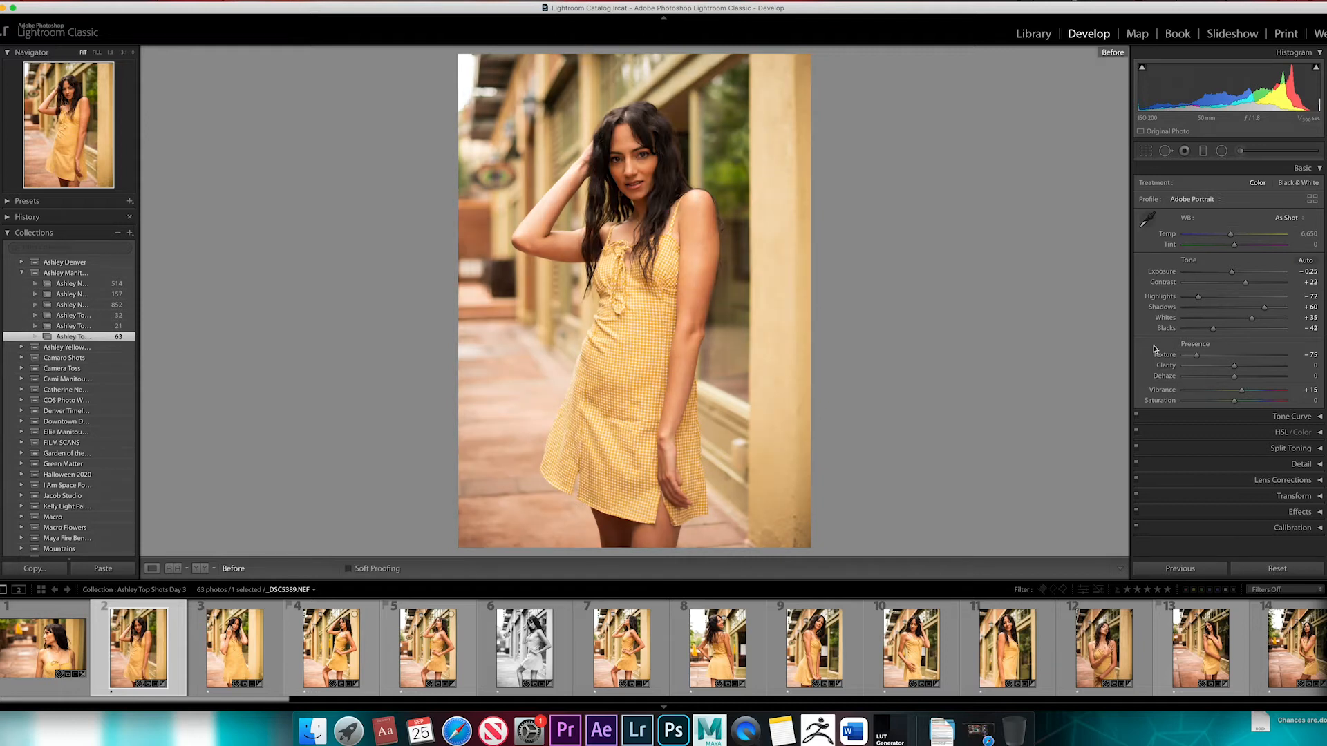
pyautogui.press('\\')
pyautogui.press('\\')
pyautogui.press('\\')
pyautogui.press('\\')
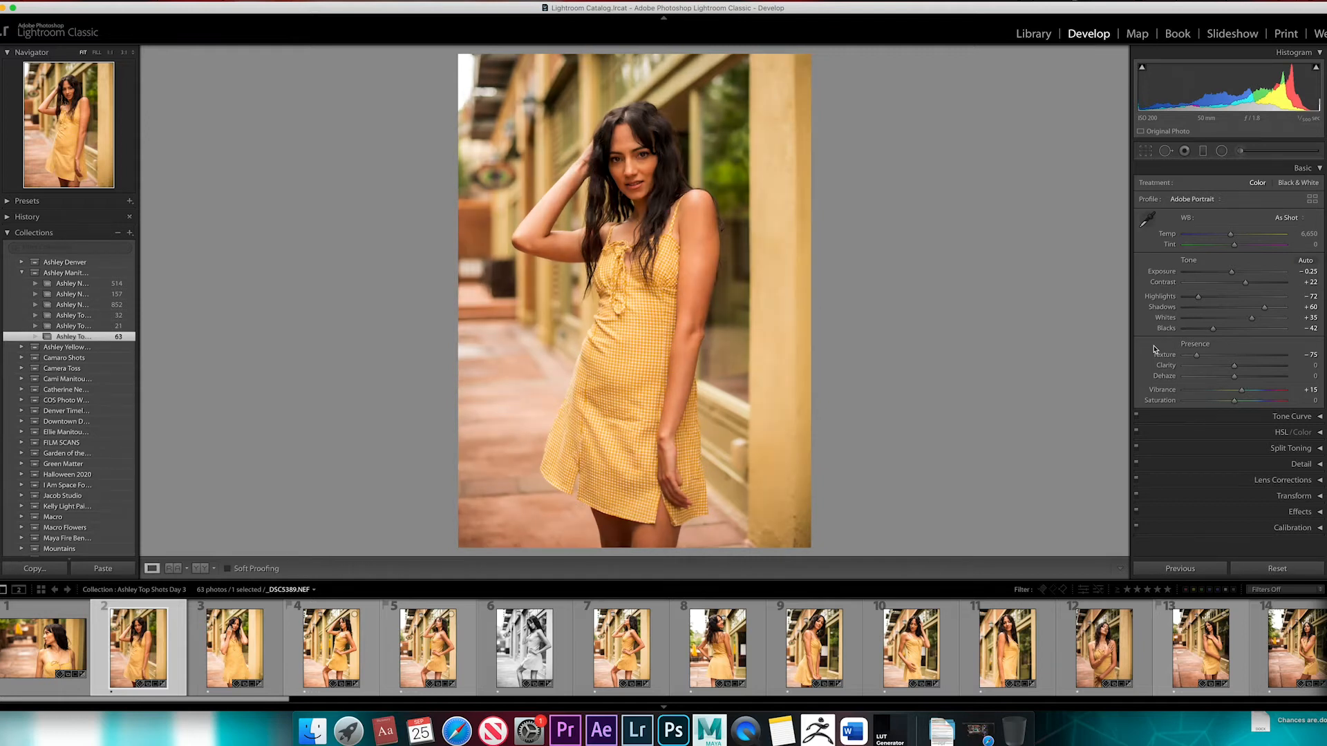
pyautogui.press('\\')
pyautogui.press('\\')
pyautogui.press('\\')
pyautogui.press('\\')
pyautogui.press('\\')
pyautogui.press('\\')
pyautogui.press('\\')
pyautogui.press('\\')
pyautogui.press('\\')
# Add a point on the upper part of the RGB tone curve and lift it slightly to brighten the highlights
pyautogui.click(1319, 169)
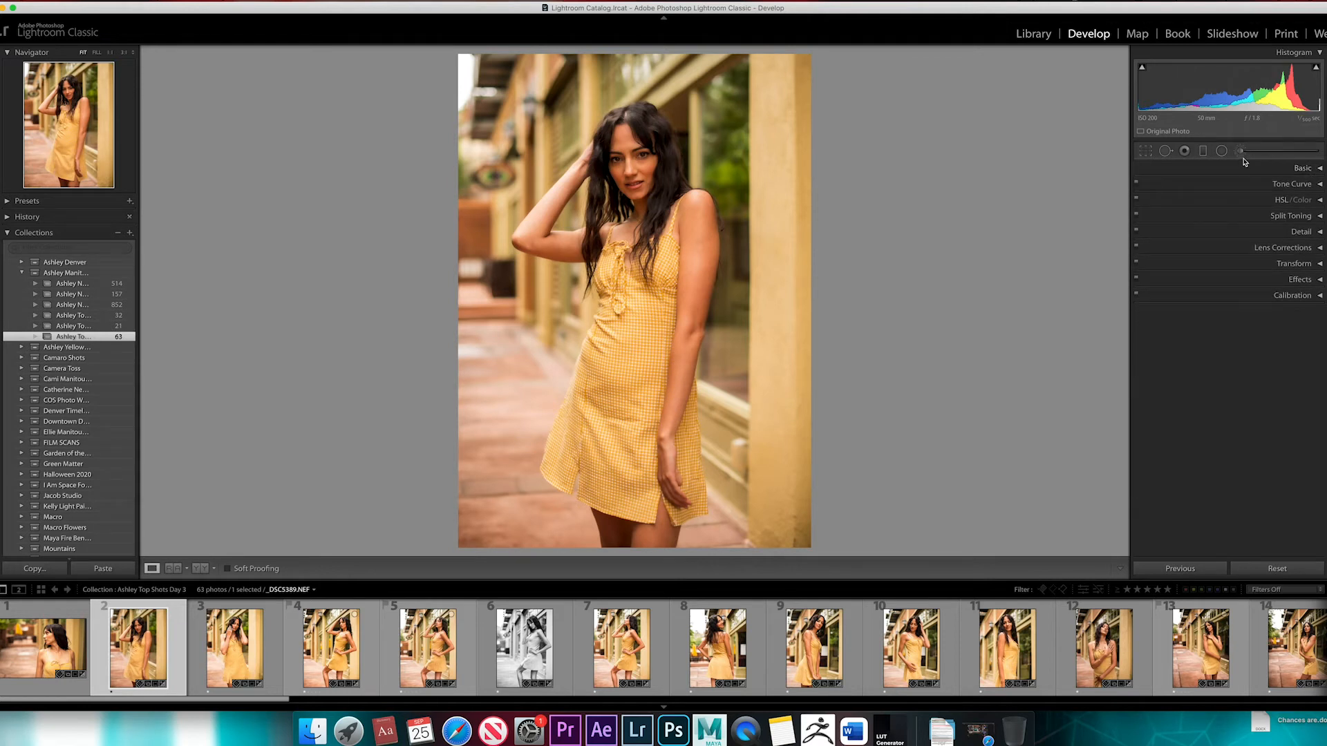
pyautogui.click(1321, 185)
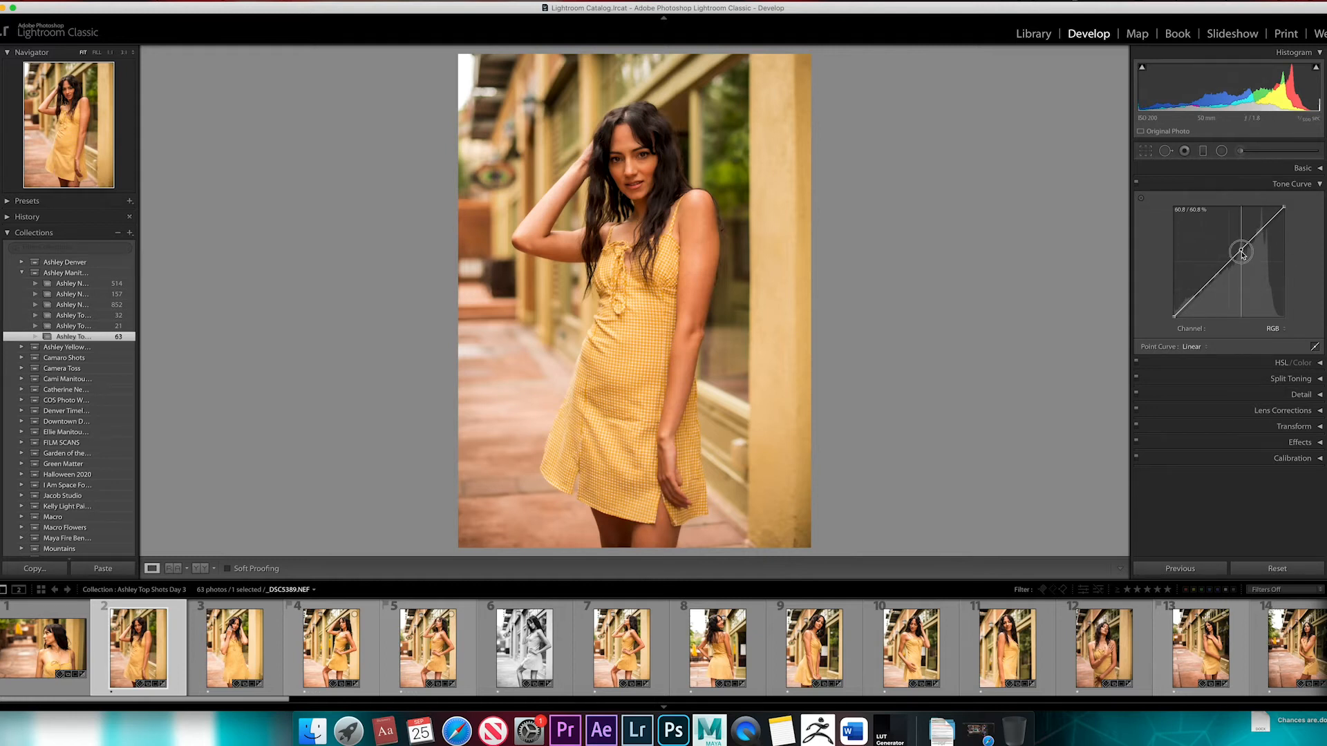
pyautogui.moveTo(1242, 254); pyautogui.dragTo(1261, 227)
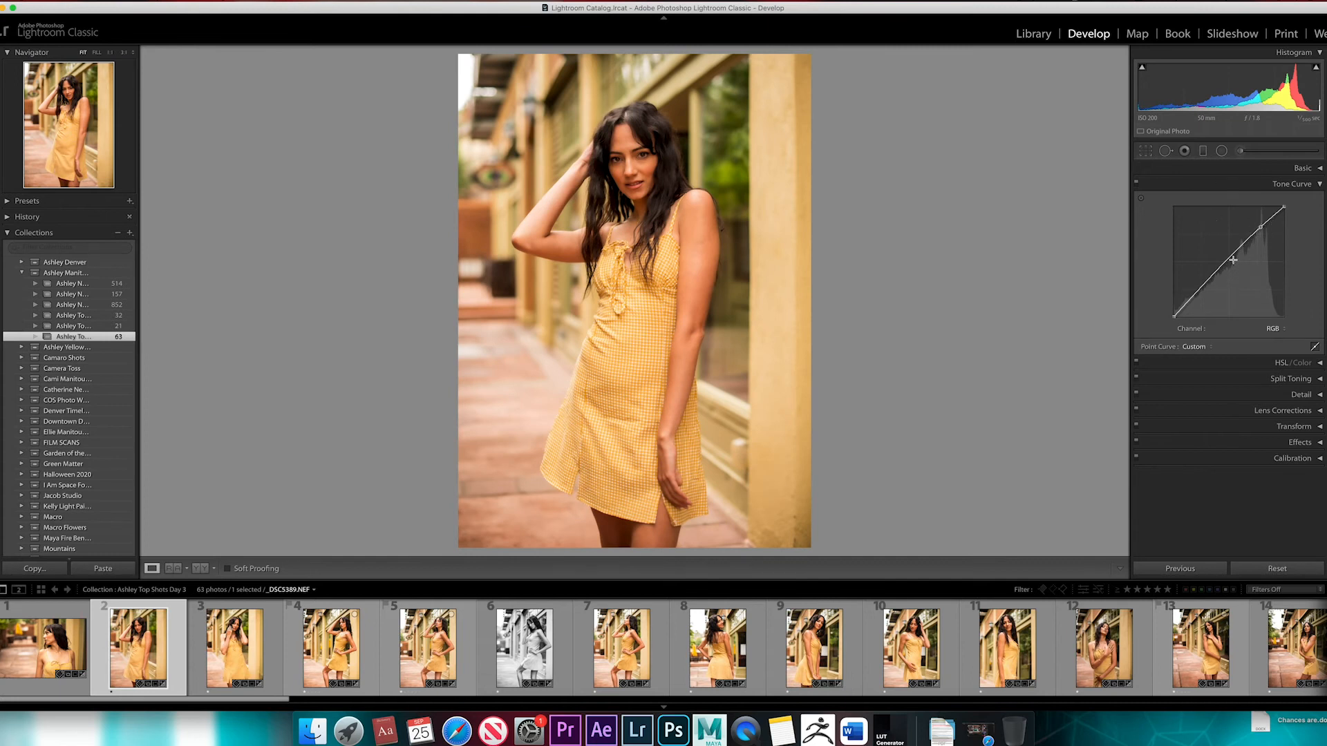
# Revisit the Basic adjustments to compare the Highlights slider with the tone curve's highlight control
pyautogui.click(1316, 184)
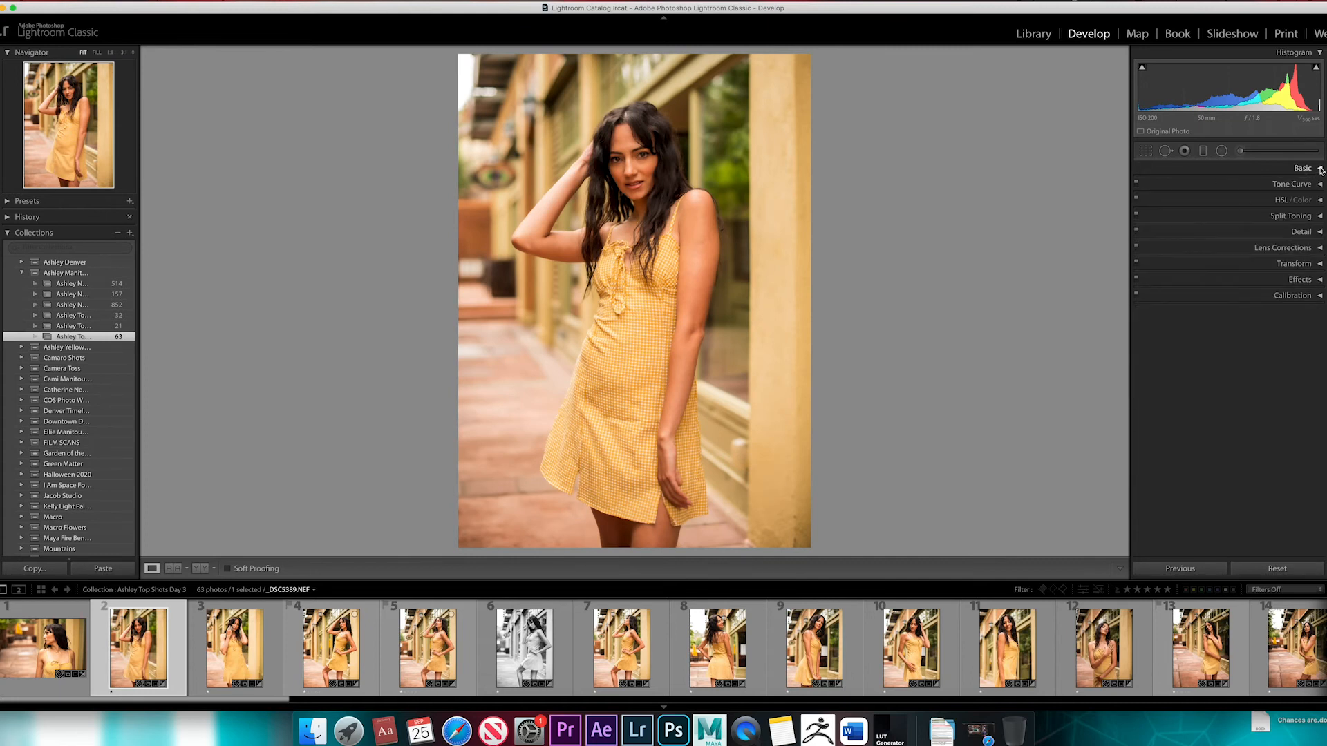
pyautogui.click(1320, 169)
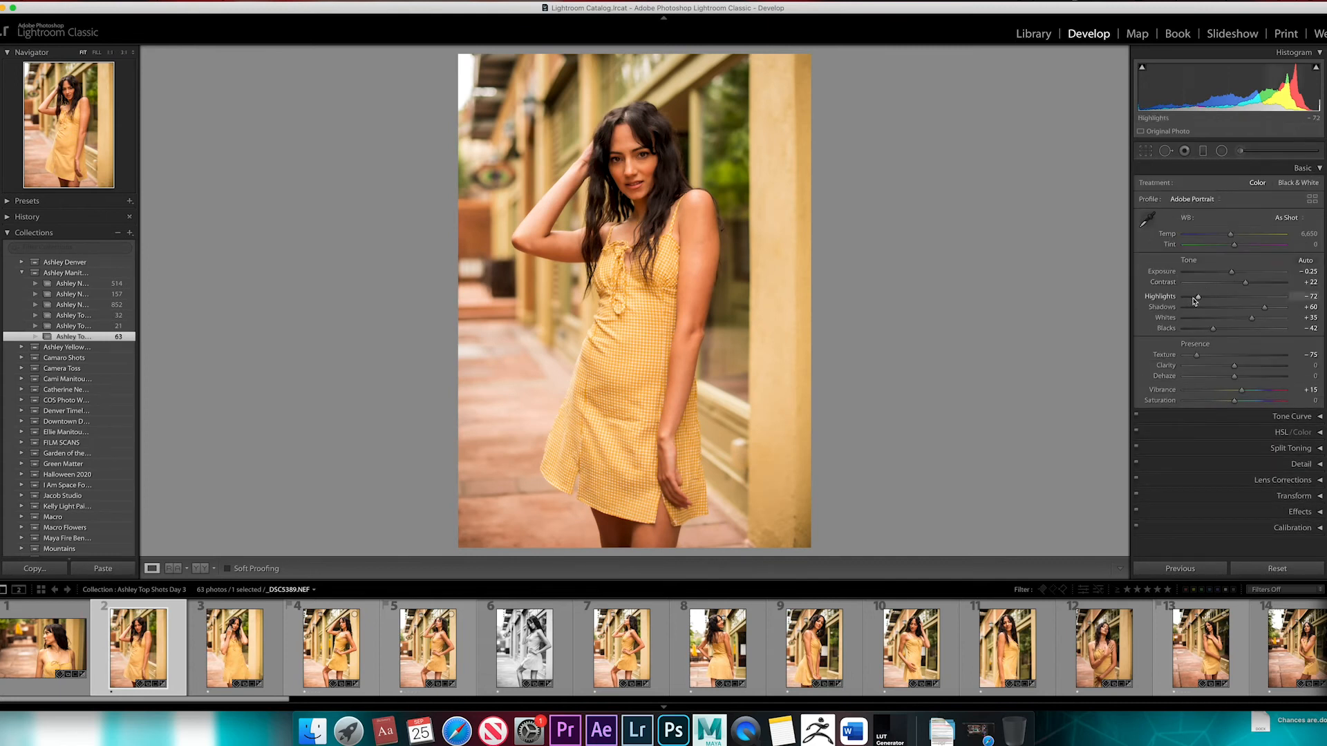
pyautogui.moveTo(1200, 299)
pyautogui.mouseDown()
pyautogui.moveTo(1240, 301)
pyautogui.moveTo(1196, 299)
pyautogui.mouseUp()
pyautogui.click(1320, 169)
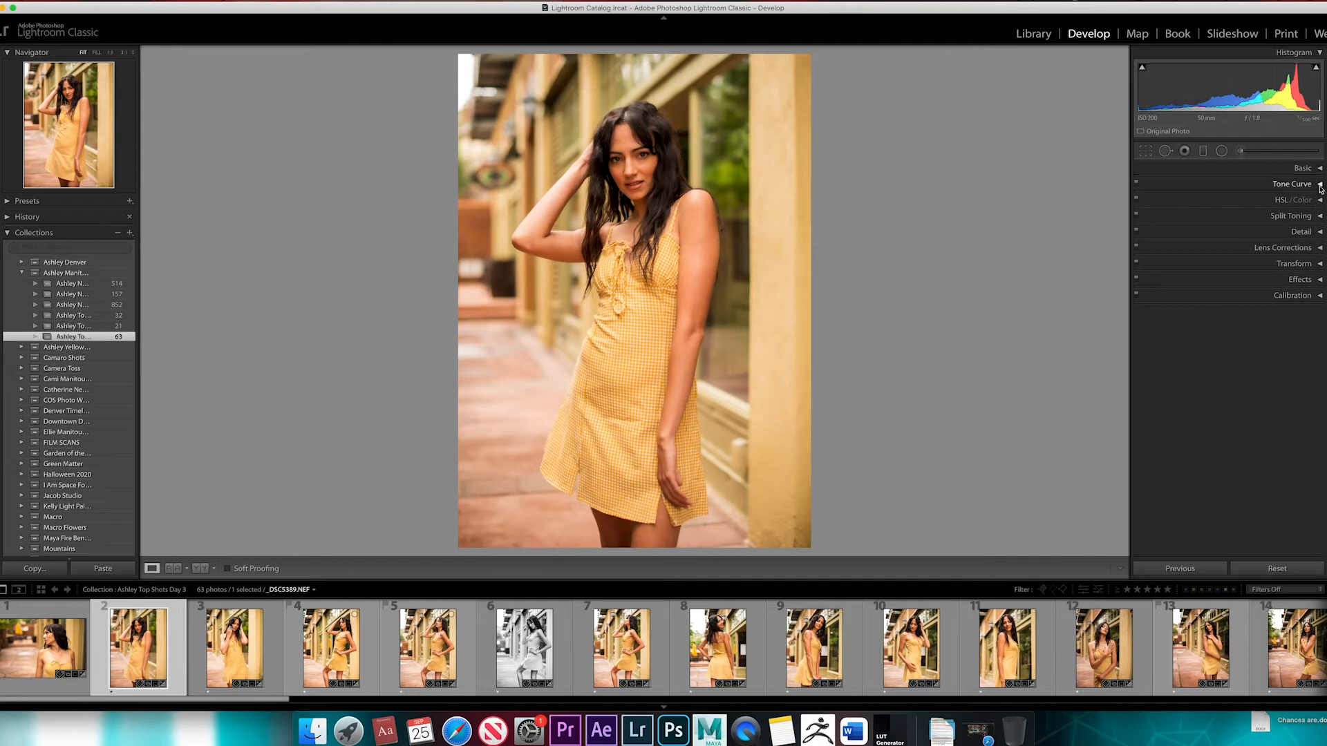
# Try a strong S-curve on the RGB channel with raised highlights and lowered shadows, and remove both curve points
pyautogui.click(1319, 184)
pyautogui.moveTo(1261, 230); pyautogui.dragTo(1265, 217)
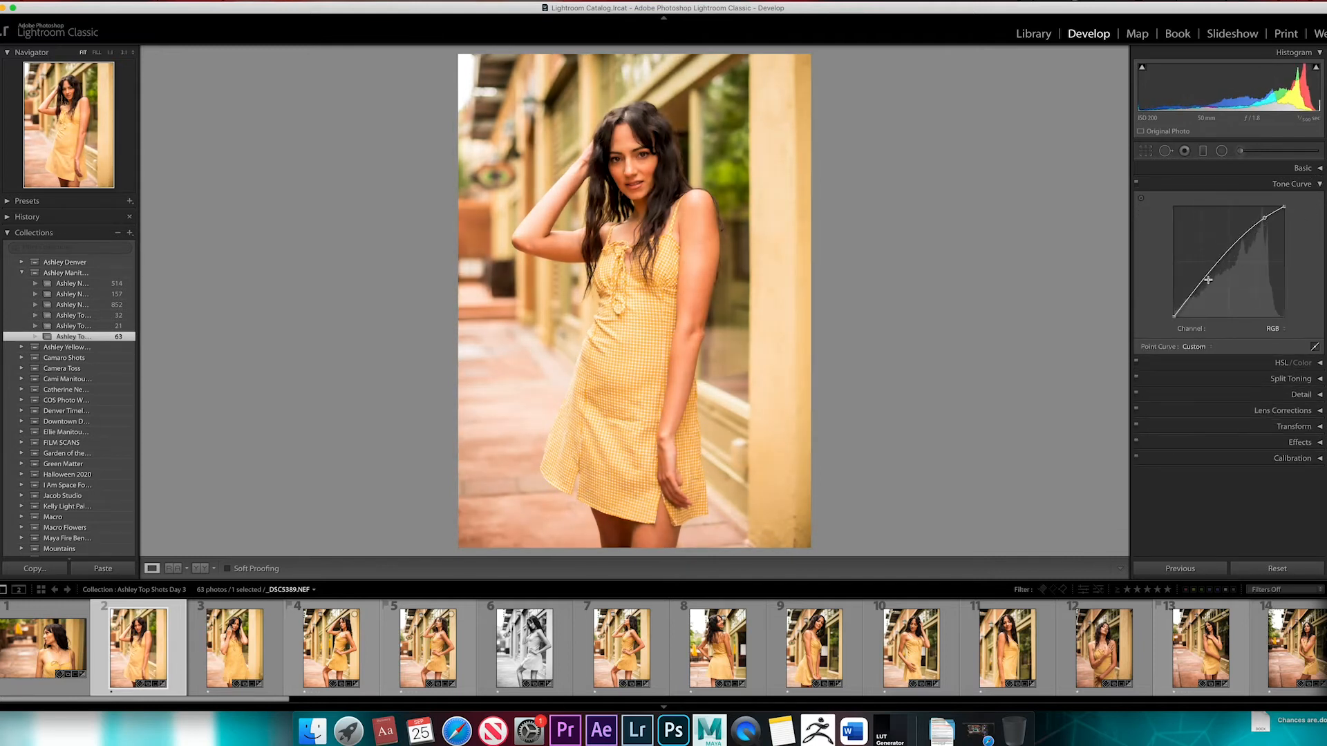
pyautogui.moveTo(1208, 280); pyautogui.dragTo(1208, 296)
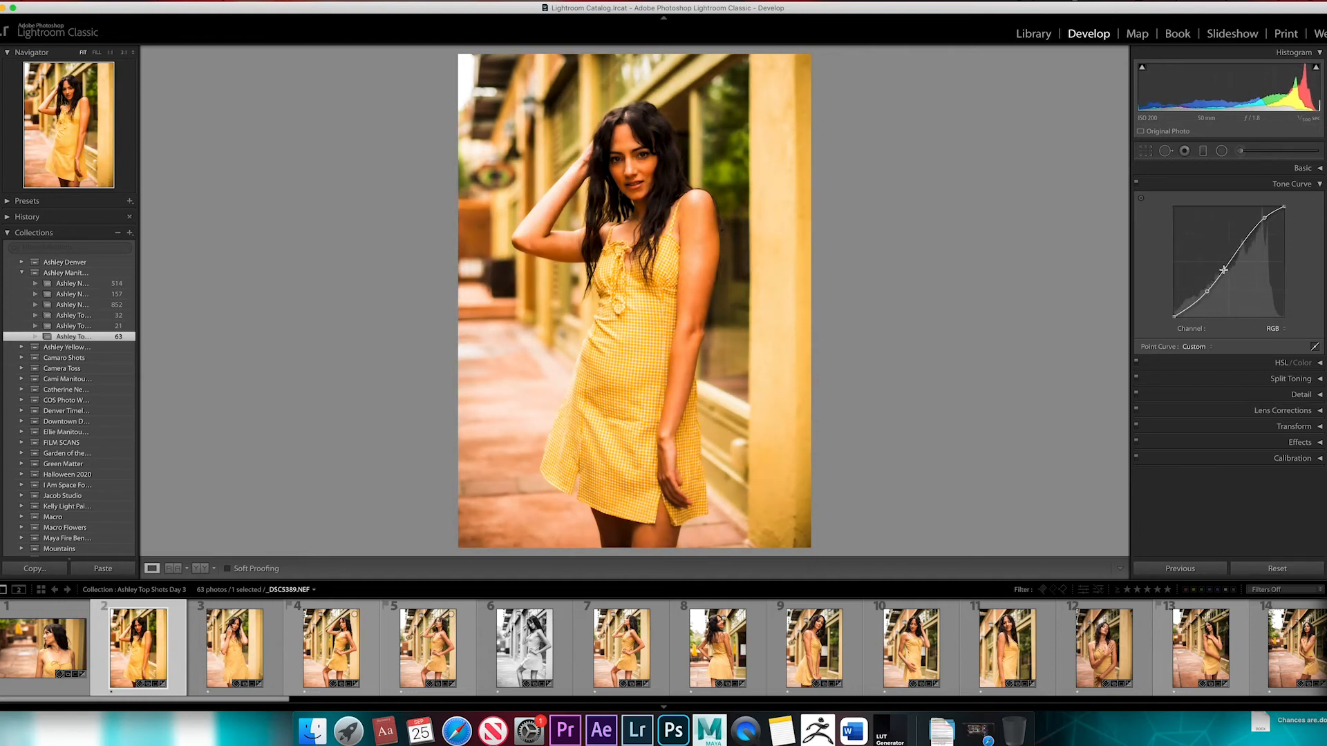
pyautogui.moveTo(1264, 218); pyautogui.dragTo(1306, 199)
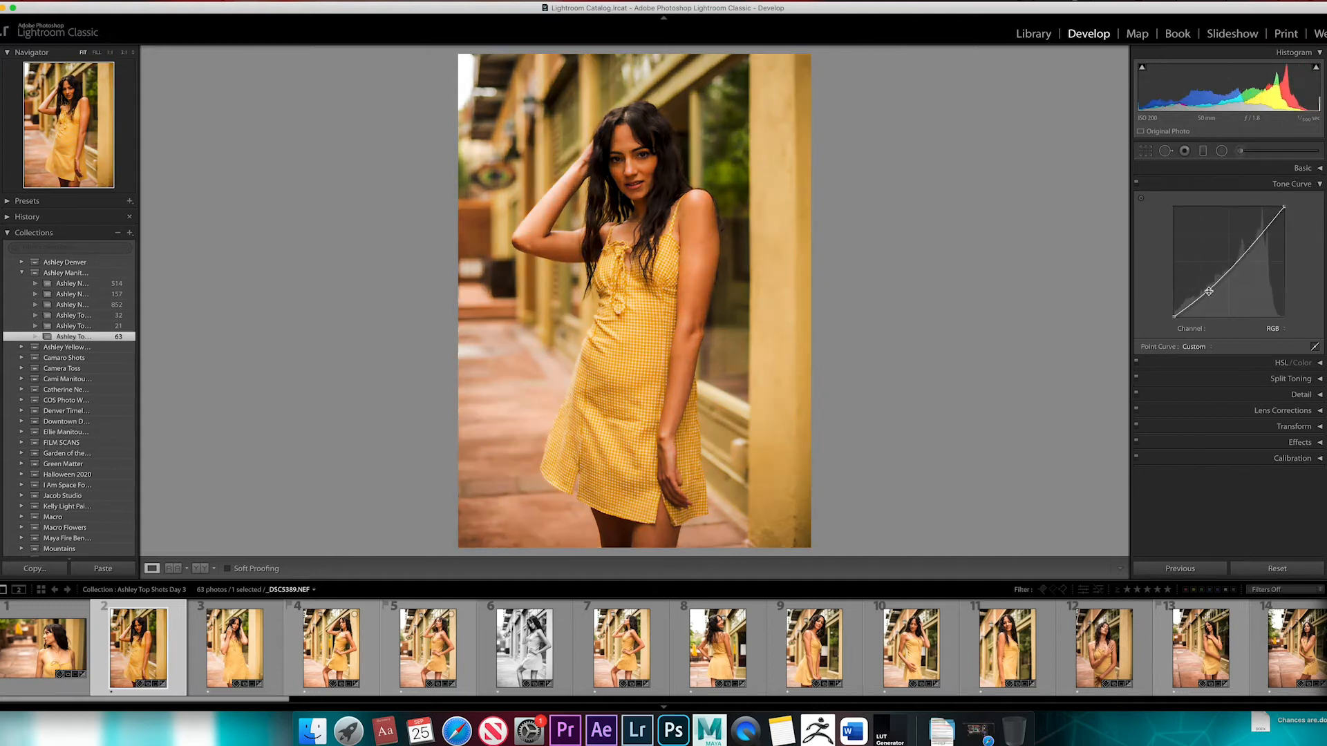
pyautogui.doubleClick(1208, 291)
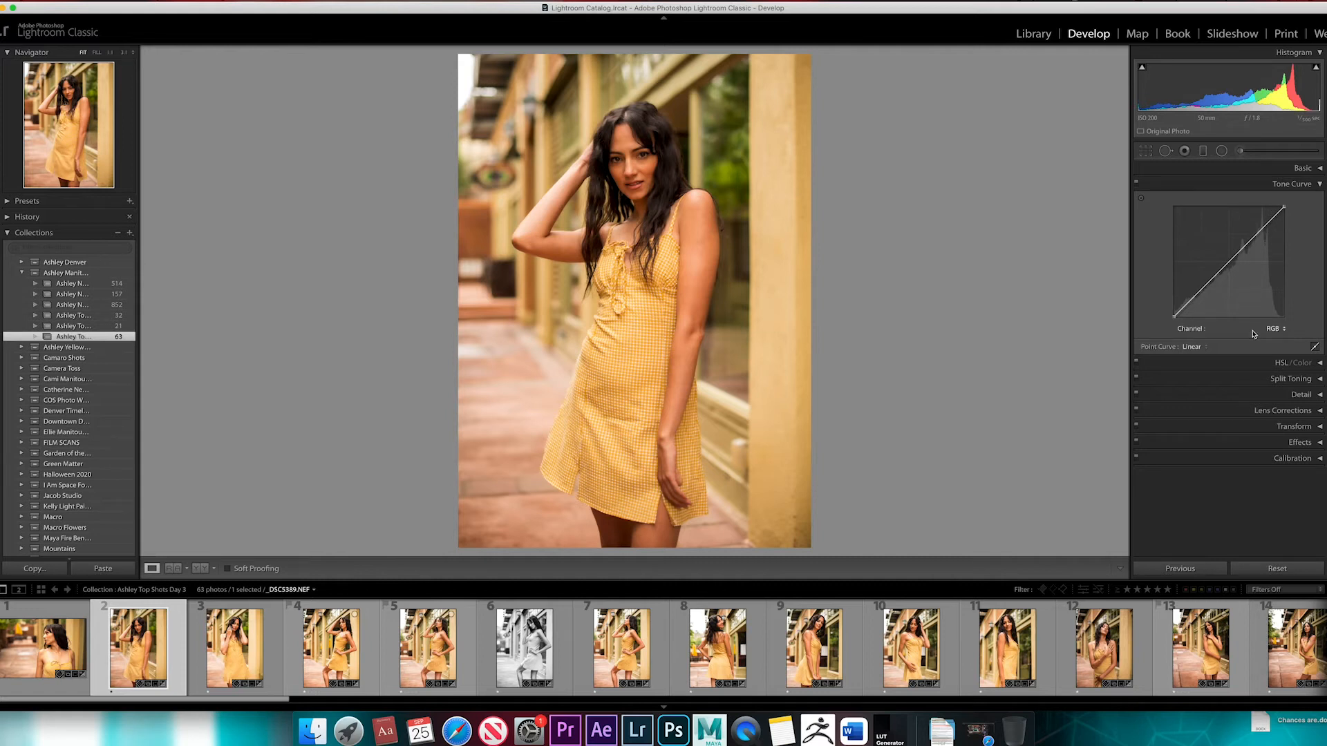
# Shape a gentle S-curve on the RGB channel and try targeted adjustment on the wall and hair in the photo
pyautogui.moveTo(1263, 227); pyautogui.dragTo(1262, 225)
pyautogui.moveTo(1208, 288); pyautogui.dragTo(1206, 288)
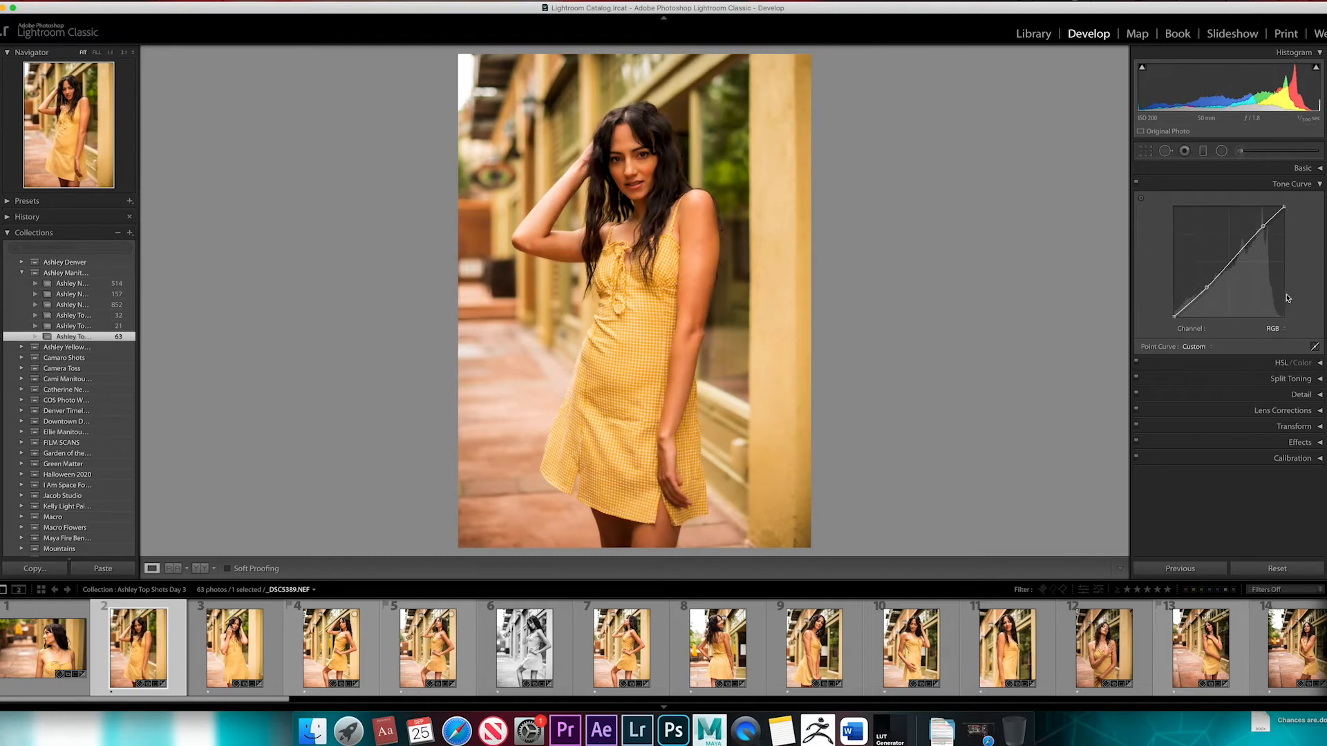
pyautogui.click(1142, 200)
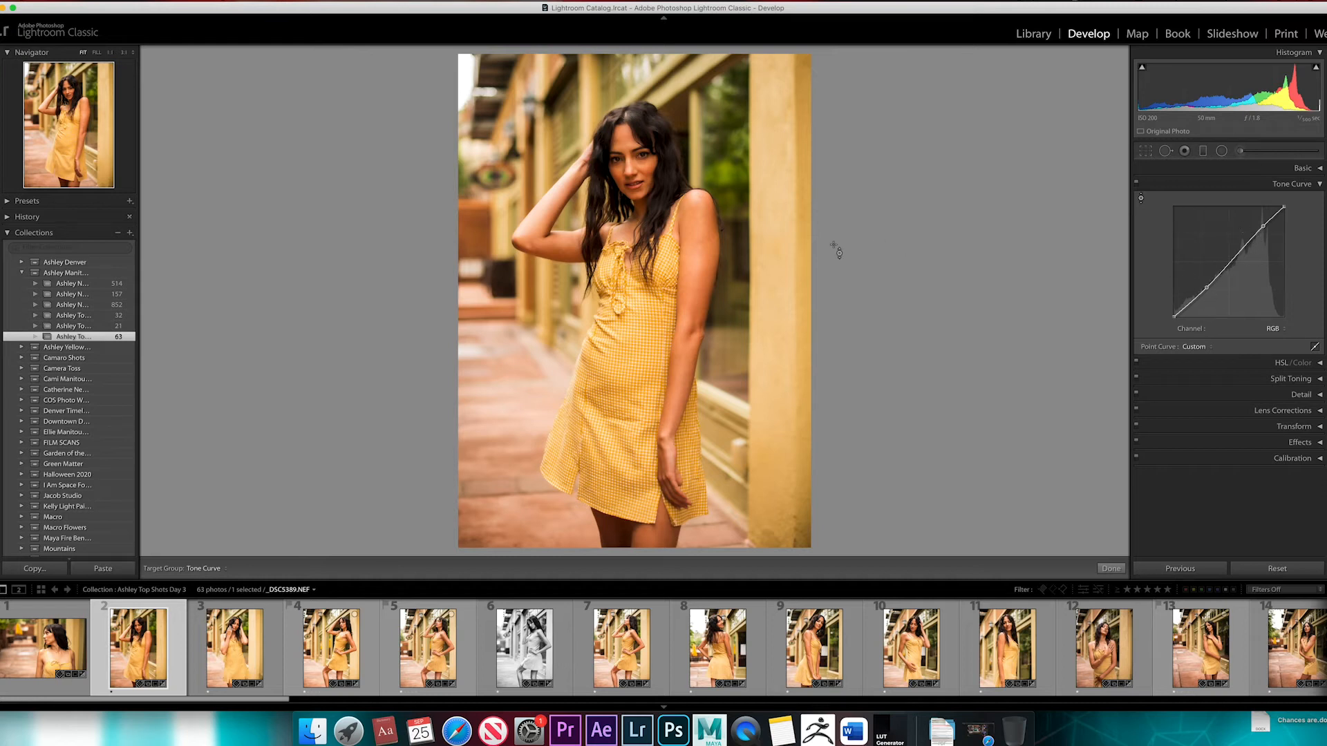
pyautogui.moveTo(780, 207); pyautogui.dragTo(768, 152)
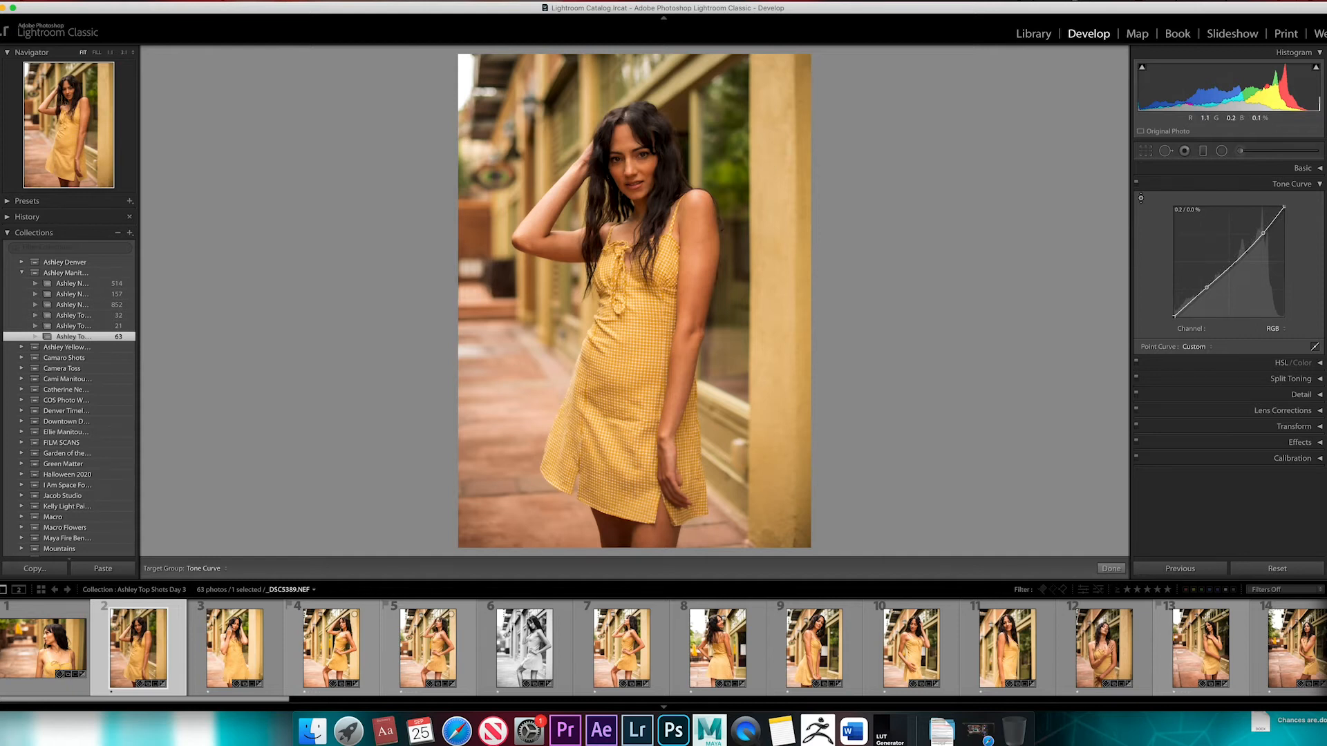
pyautogui.moveTo(662, 160)
pyautogui.mouseDown()
pyautogui.moveTo(662, 135)
pyautogui.moveTo(662, 155)
pyautogui.mouseUp()
# Delete the two existing curve points and try a single, strongly raised midtone point on the RGB curve
pyautogui.doubleClick(1206, 288)
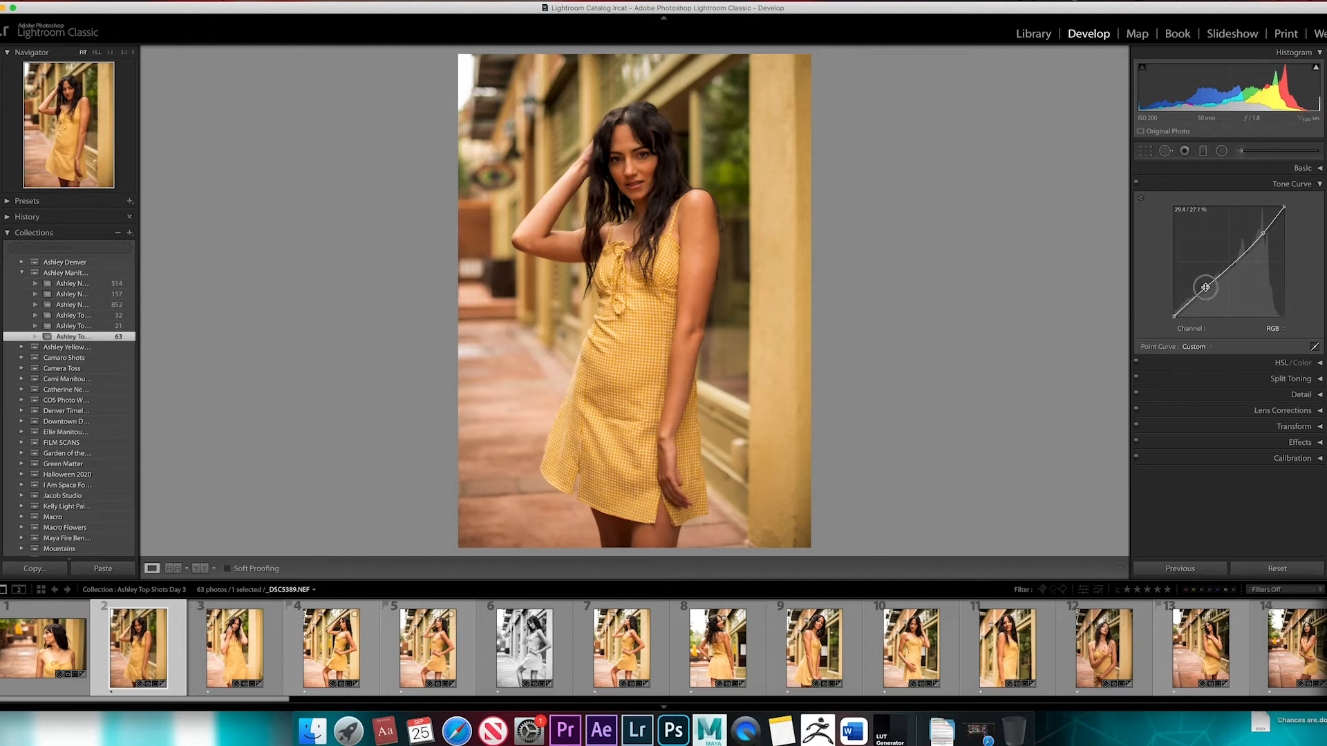
pyautogui.doubleClick(1264, 232)
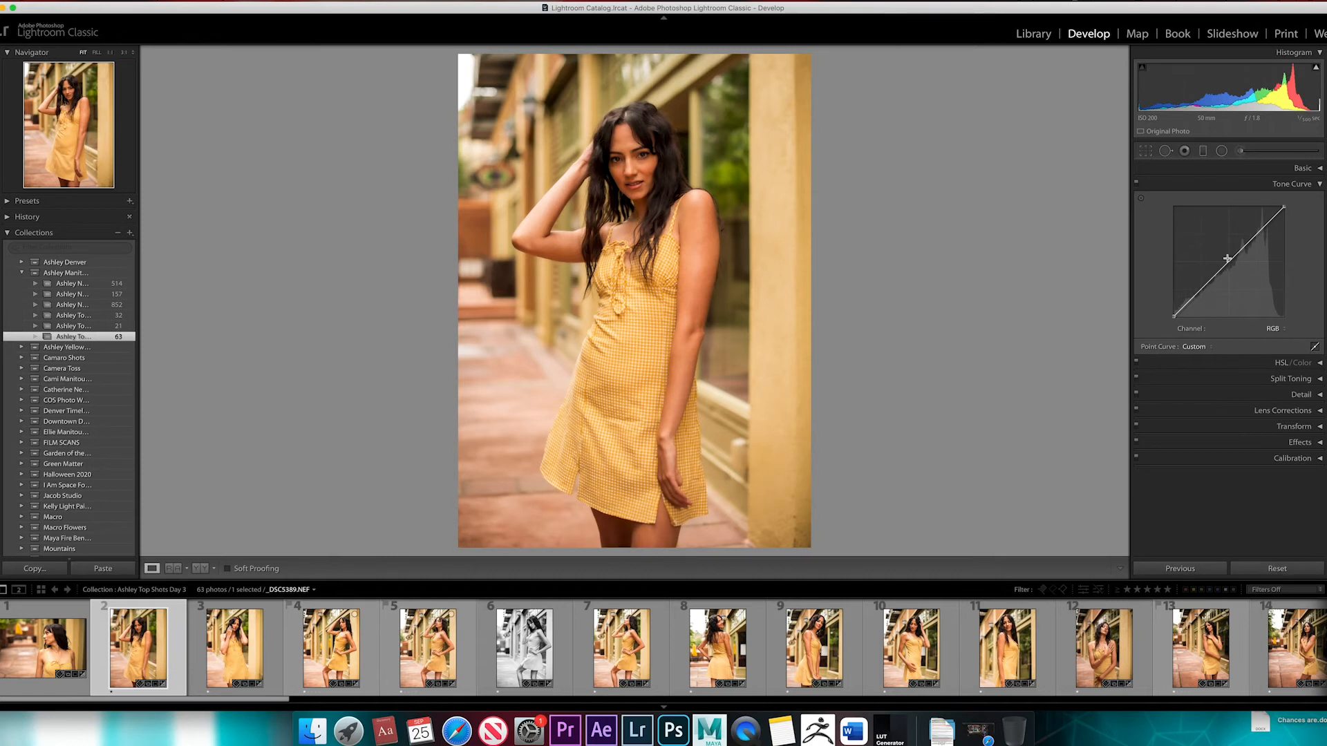
pyautogui.moveTo(1219, 271); pyautogui.dragTo(1215, 244)
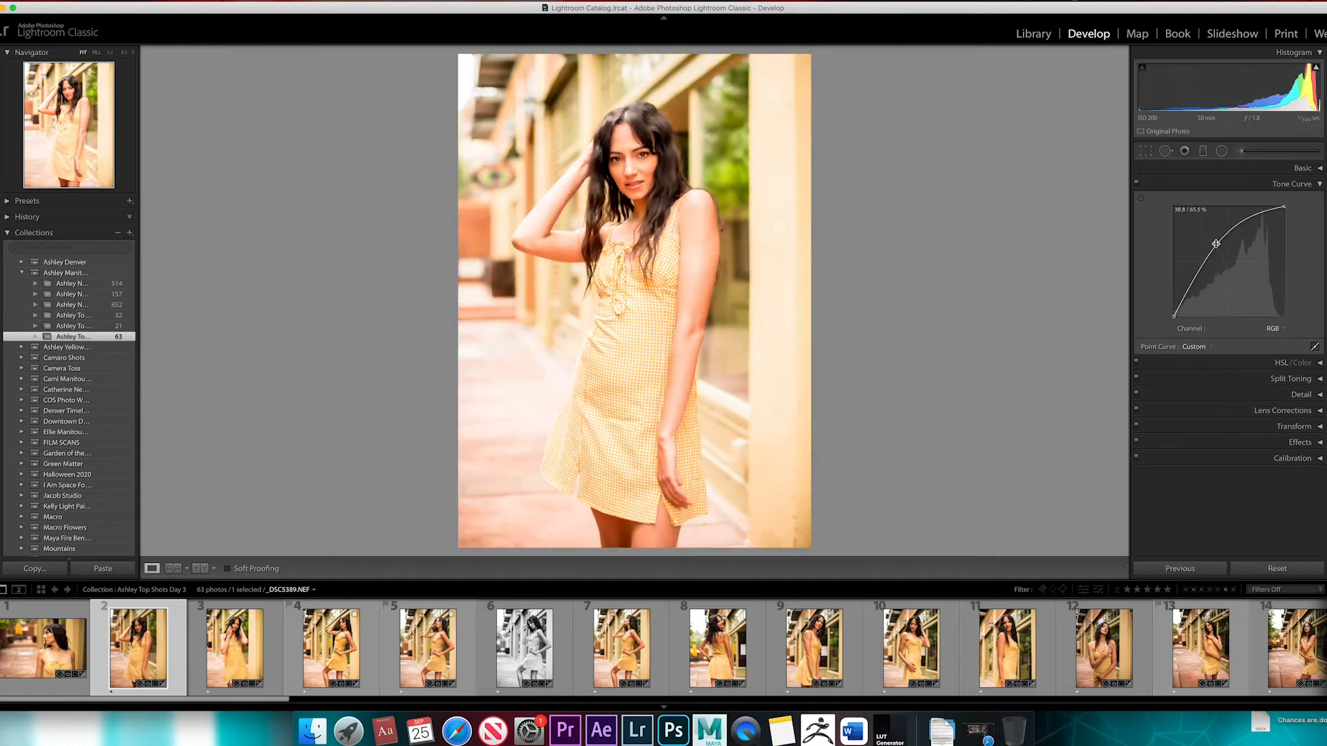
# Try the parametric region sliders with Highlights +18, Lights +3, Darks −2 and Shadows −15
pyautogui.click(1315, 348)
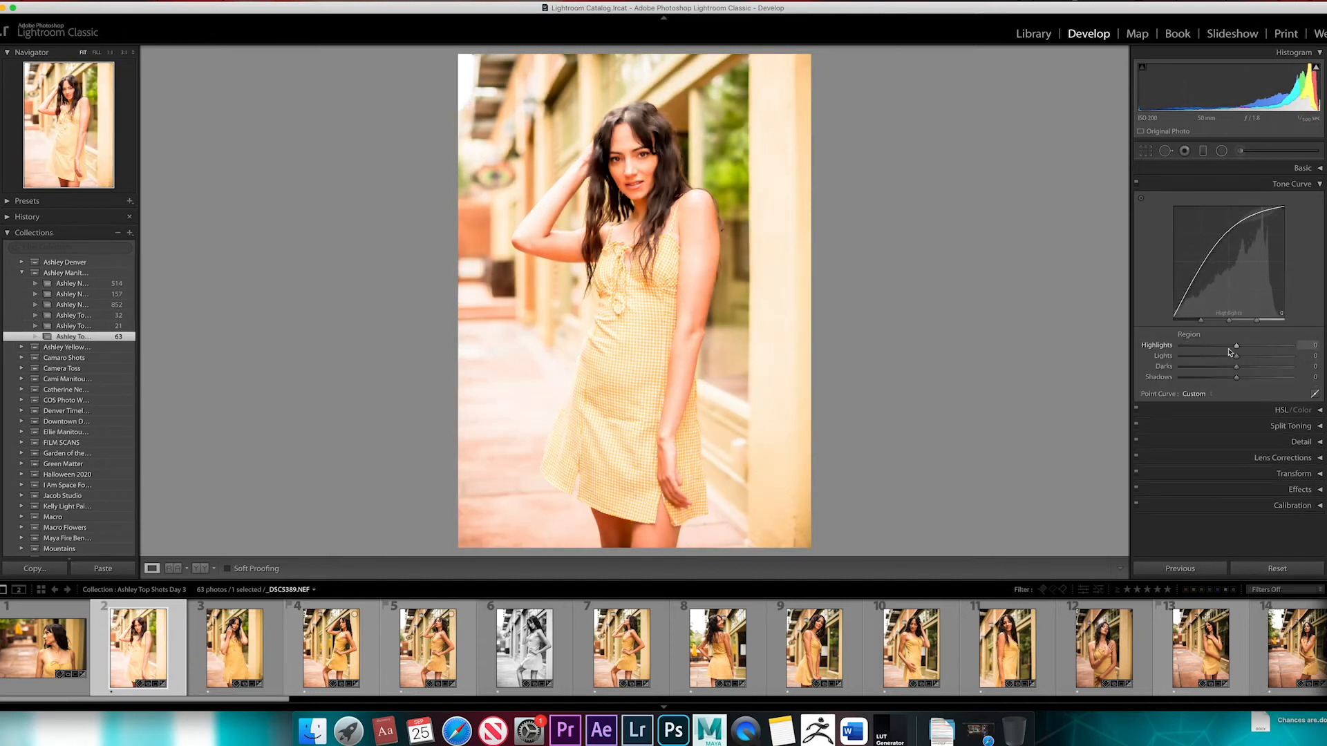
pyautogui.moveTo(1242, 347); pyautogui.dragTo(1229, 379)
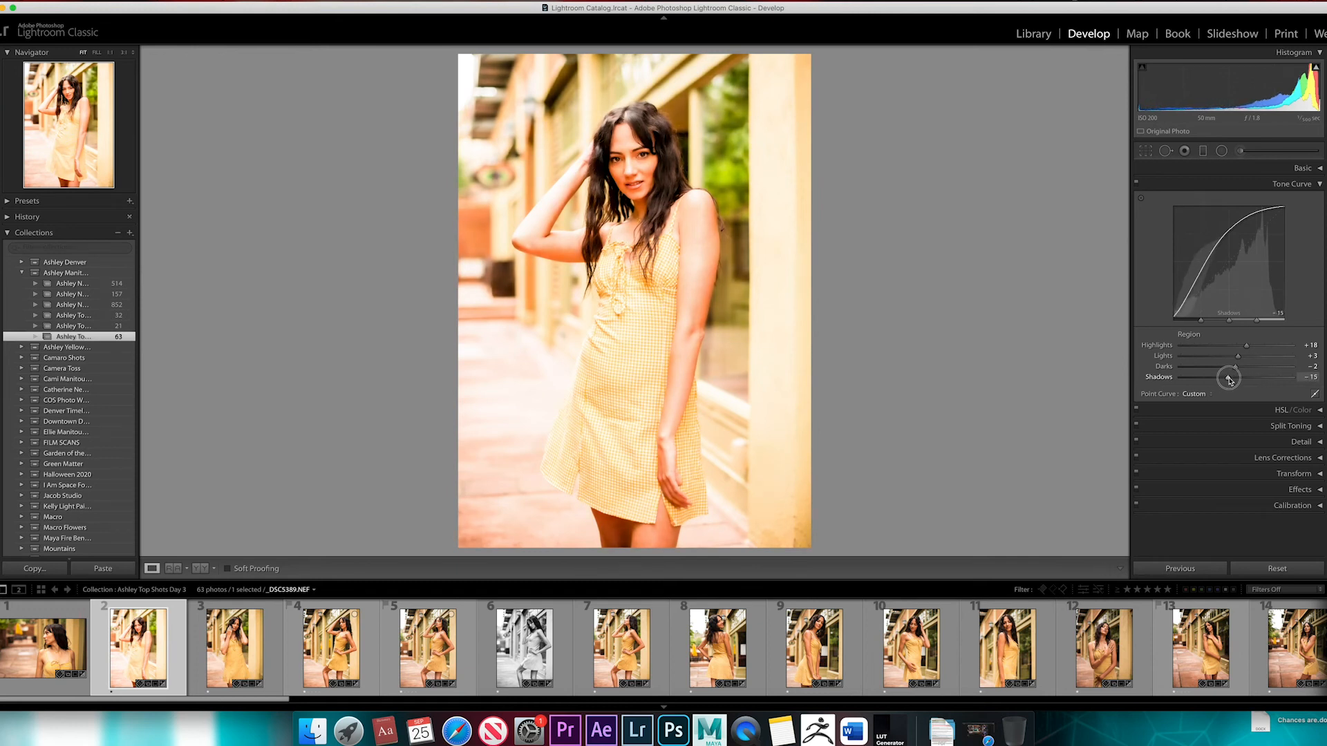
# Reset the point curve to Linear and all four region sliders to 0, and return to point curve editing
pyautogui.click(1211, 394)
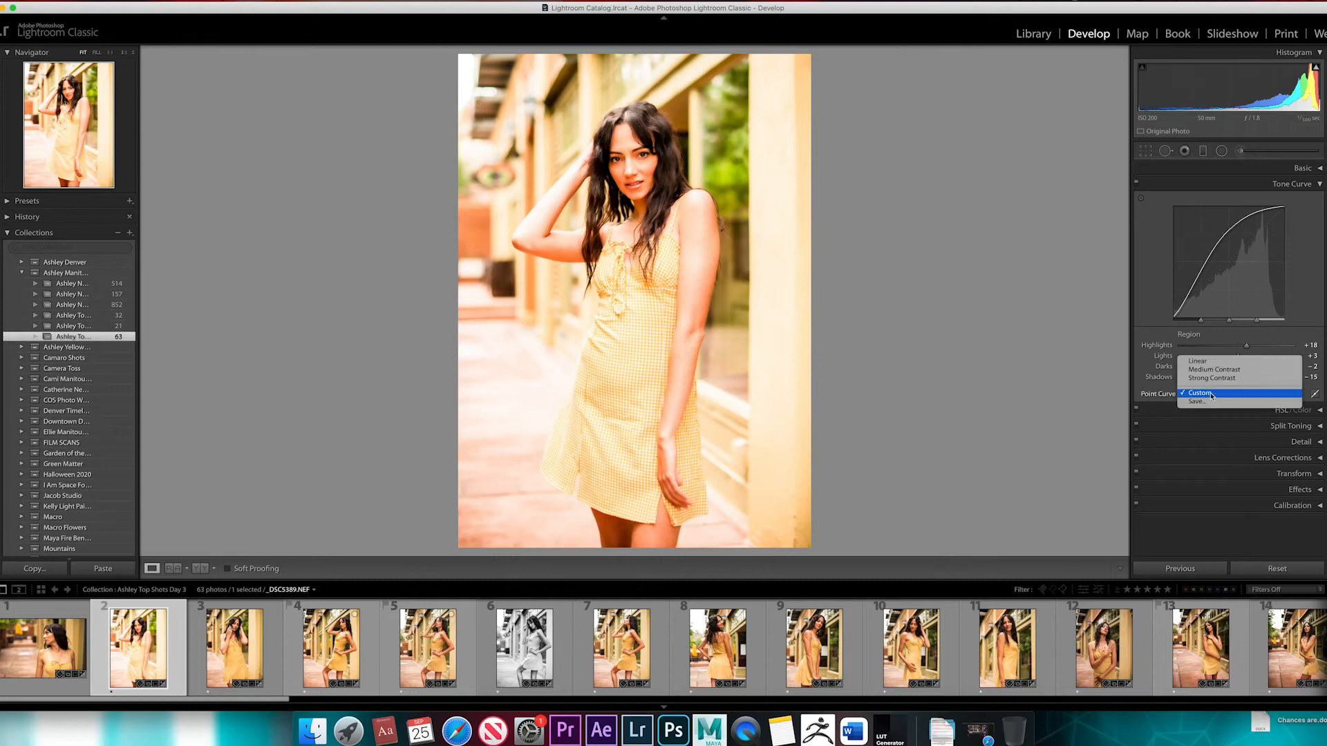
pyautogui.click(1208, 361)
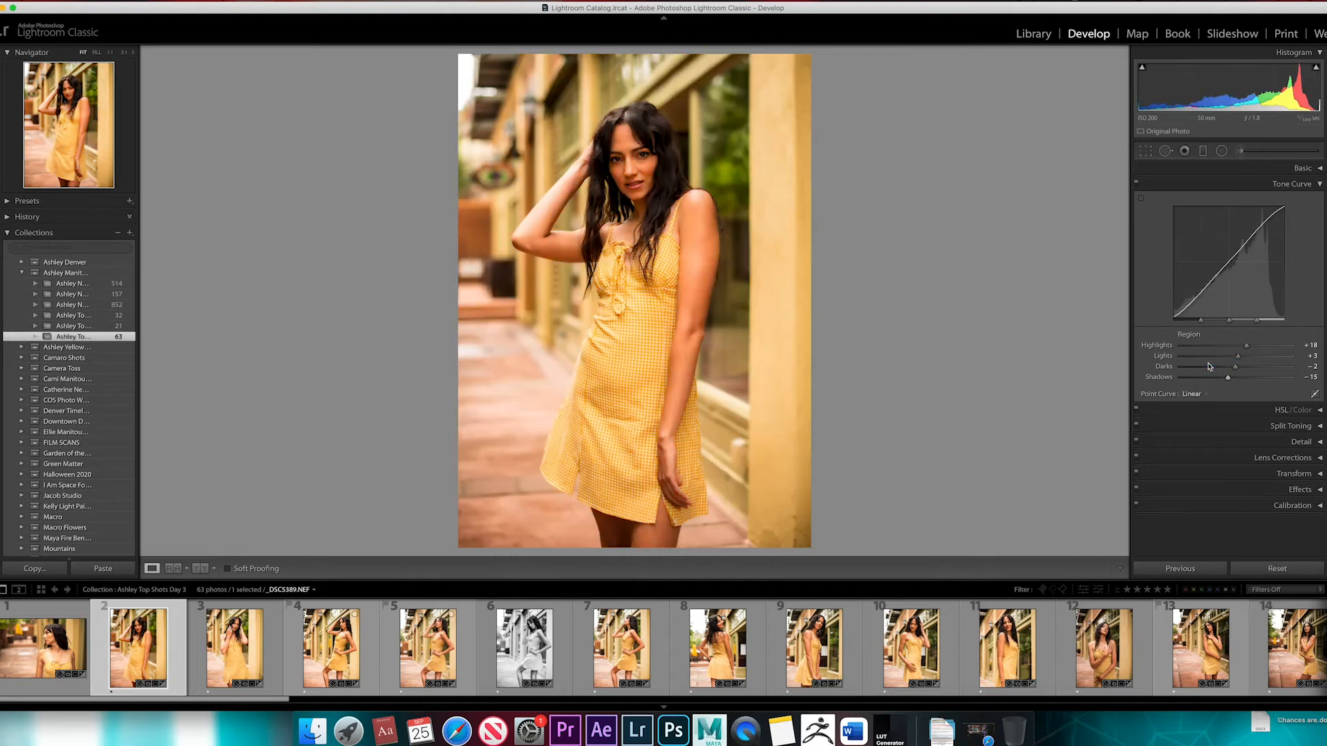
pyautogui.doubleClick(1246, 346)
pyautogui.doubleClick(1238, 356)
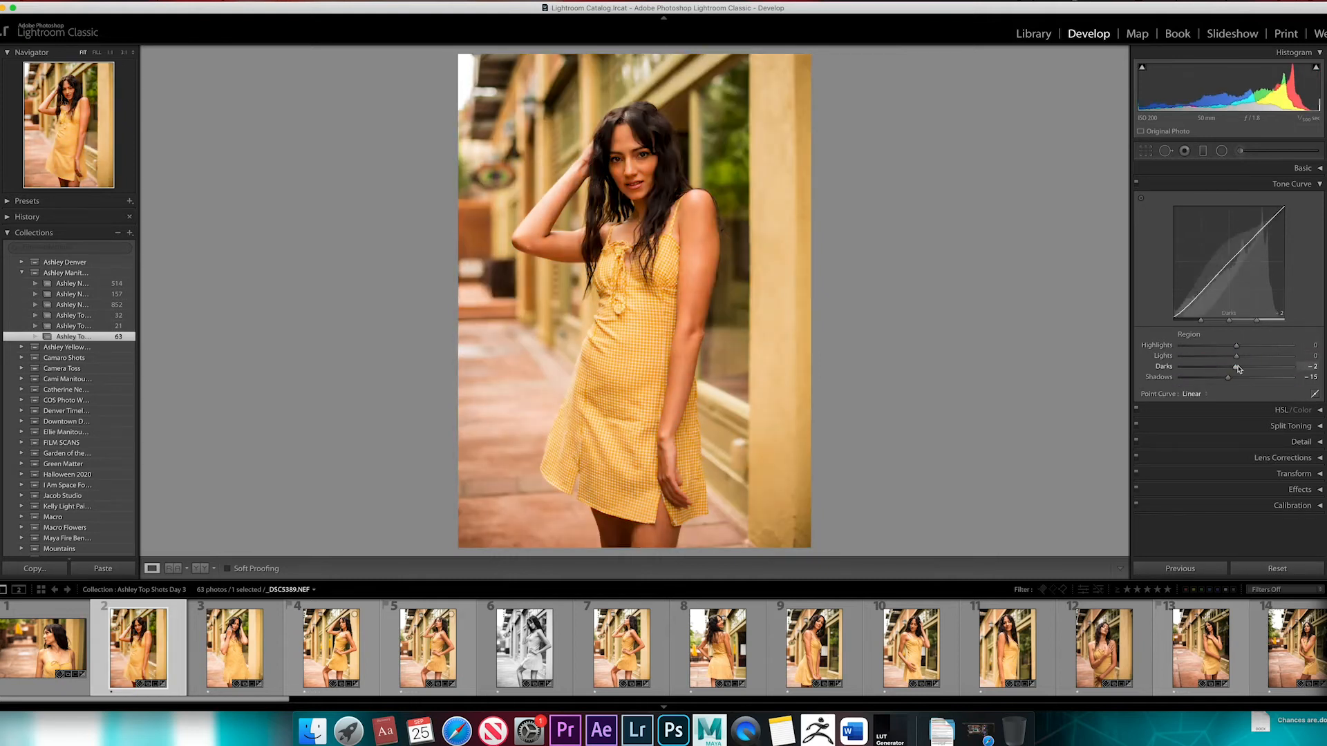
pyautogui.doubleClick(1237, 367)
pyautogui.doubleClick(1230, 377)
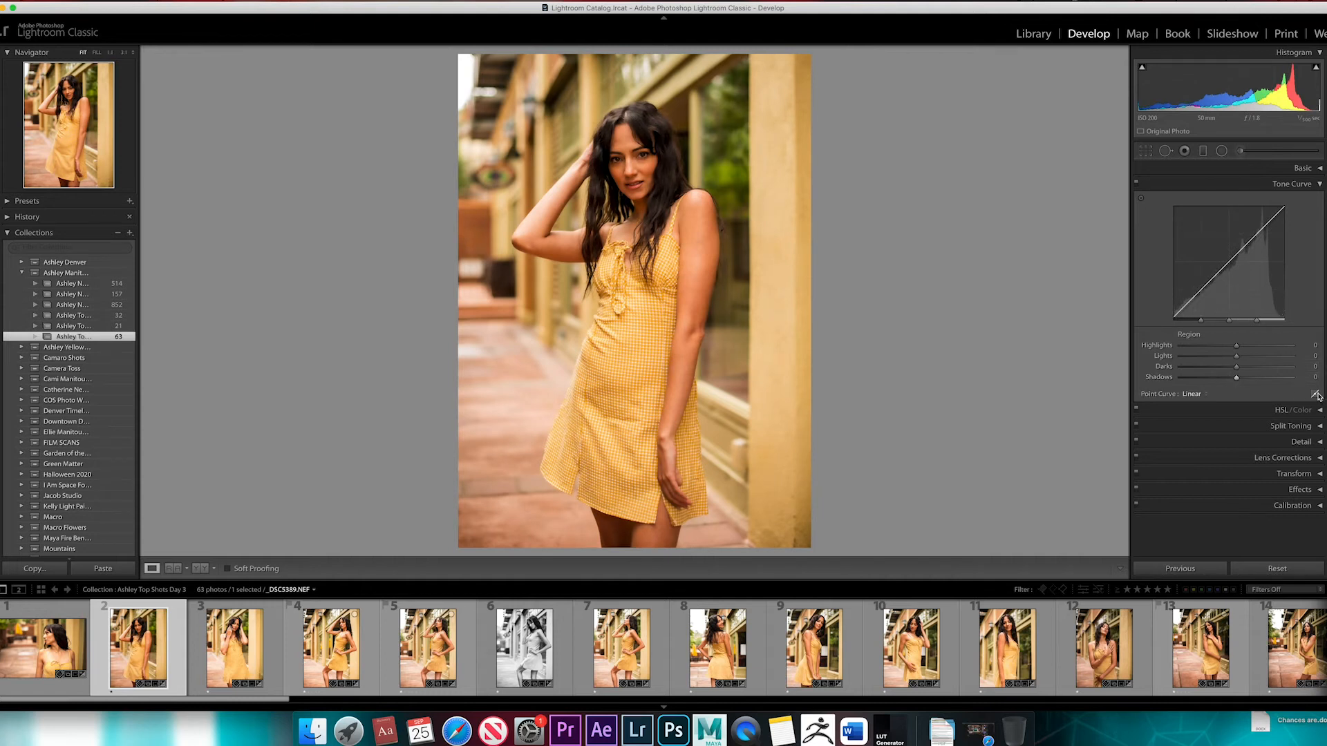
pyautogui.click(1316, 394)
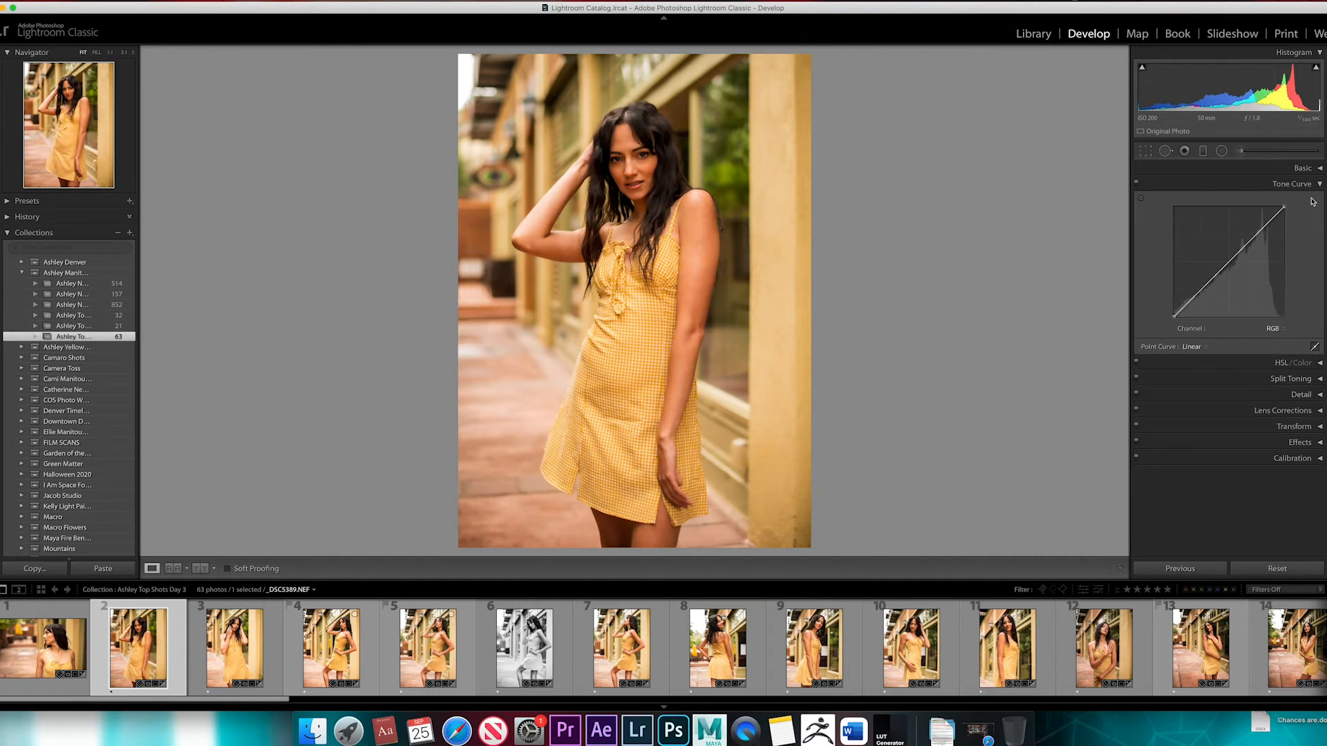
# Try raising the Red channel's midtones on the tone curve, view the Green channel, and restore the curve to Linear
pyautogui.click(1275, 329)
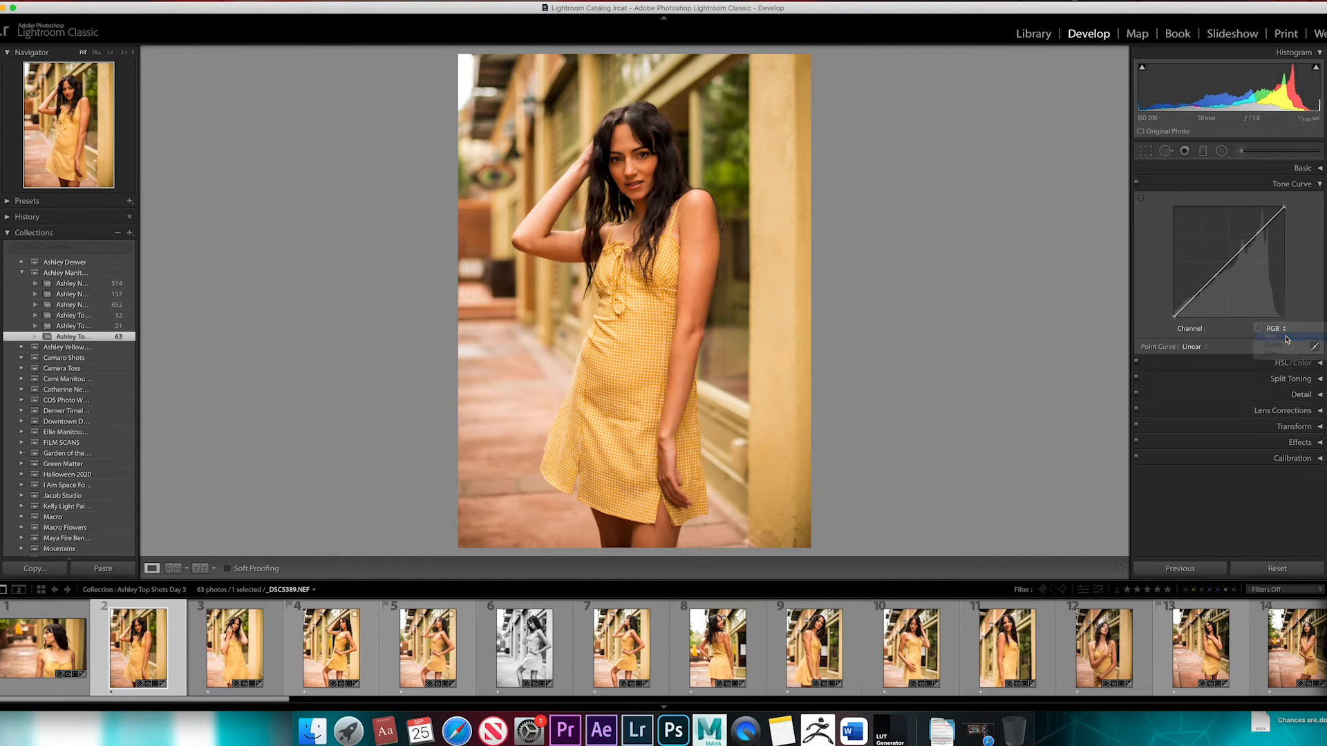
pyautogui.click(1286, 339)
pyautogui.moveTo(1234, 260)
pyautogui.mouseDown()
pyautogui.moveTo(1225, 247)
pyautogui.moveTo(1229, 257)
pyautogui.mouseUp()
pyautogui.click(1273, 328)
pyautogui.click(1280, 339)
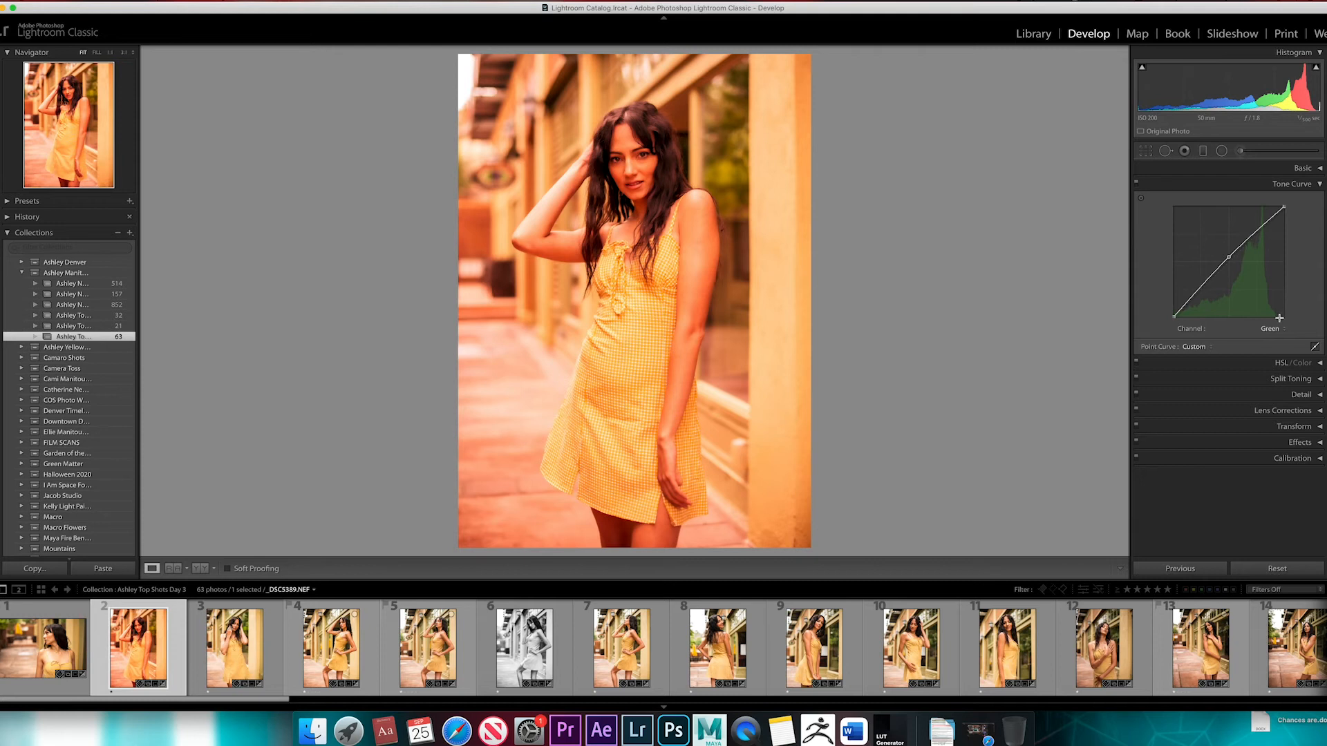
pyautogui.click(1199, 345)
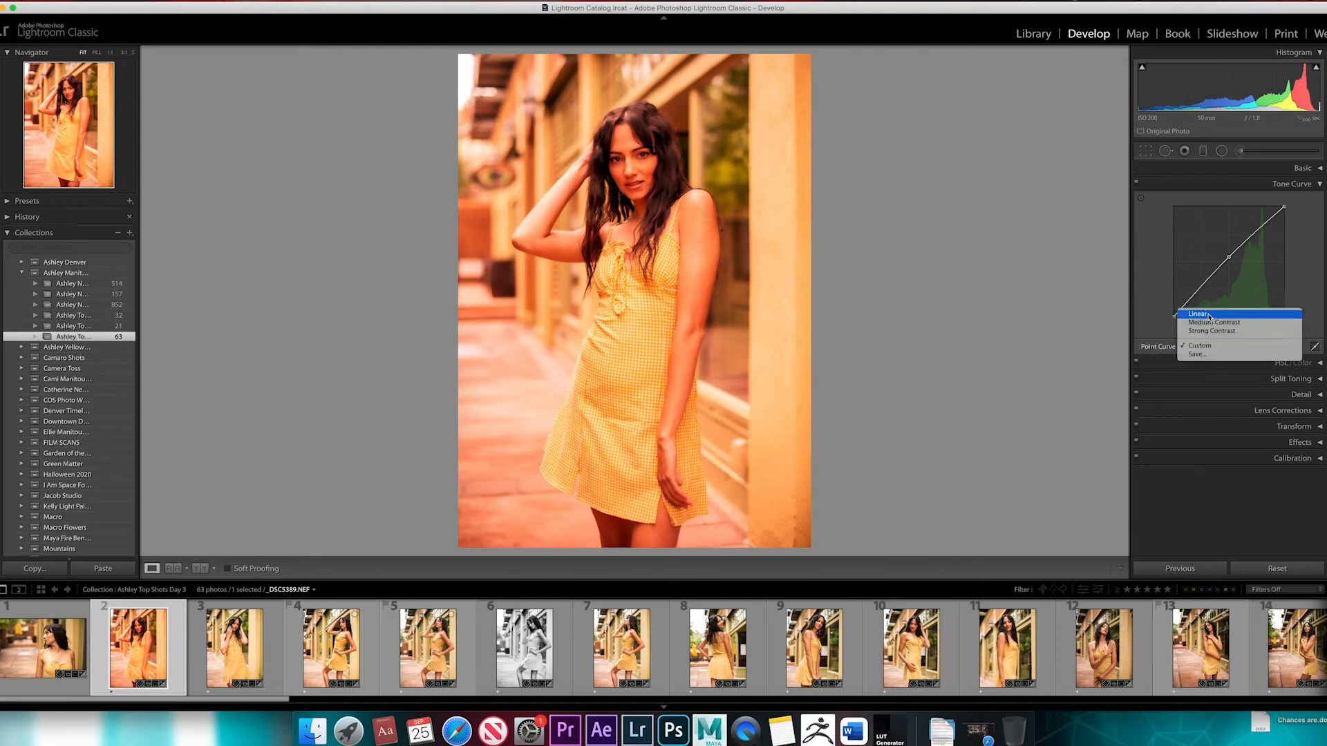
pyautogui.click(1198, 313)
# View the Red channel's tone curve and switch the channel back to RGB
pyautogui.click(1269, 328)
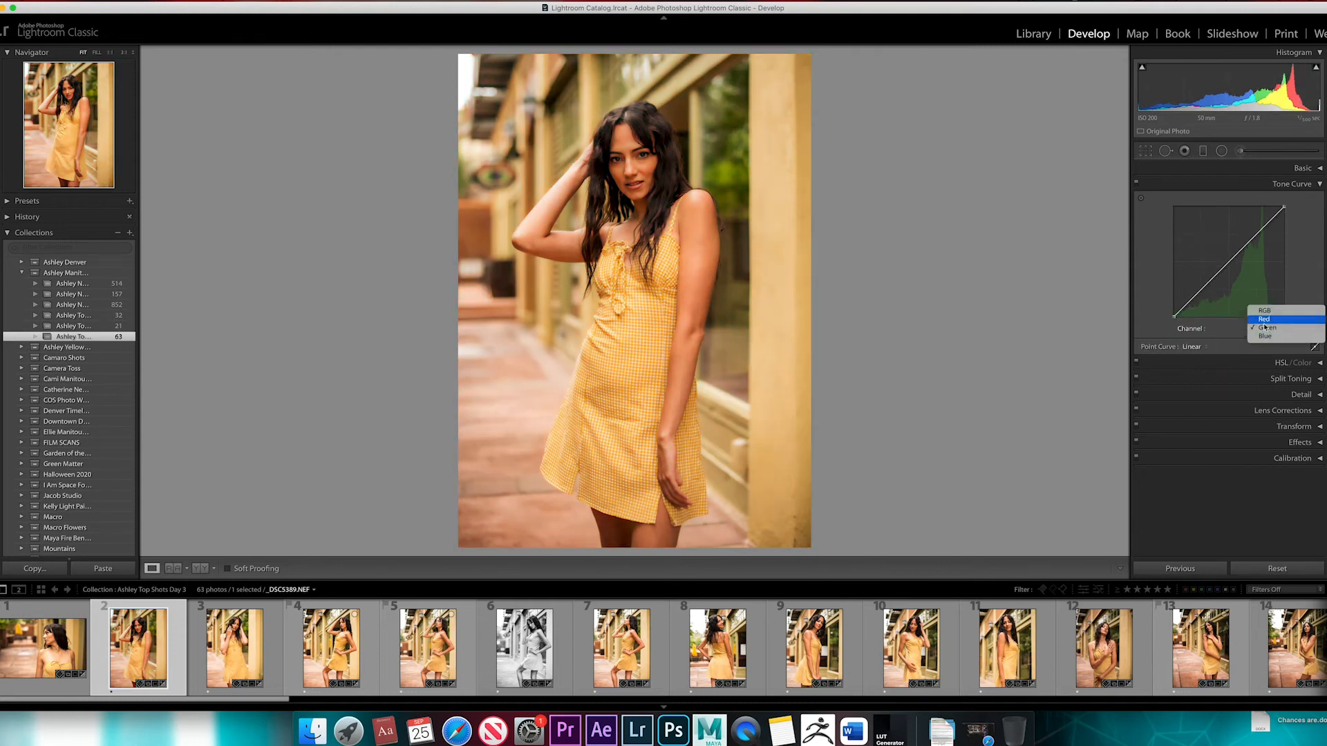
pyautogui.click(1271, 319)
pyautogui.click(1272, 329)
pyautogui.click(1272, 320)
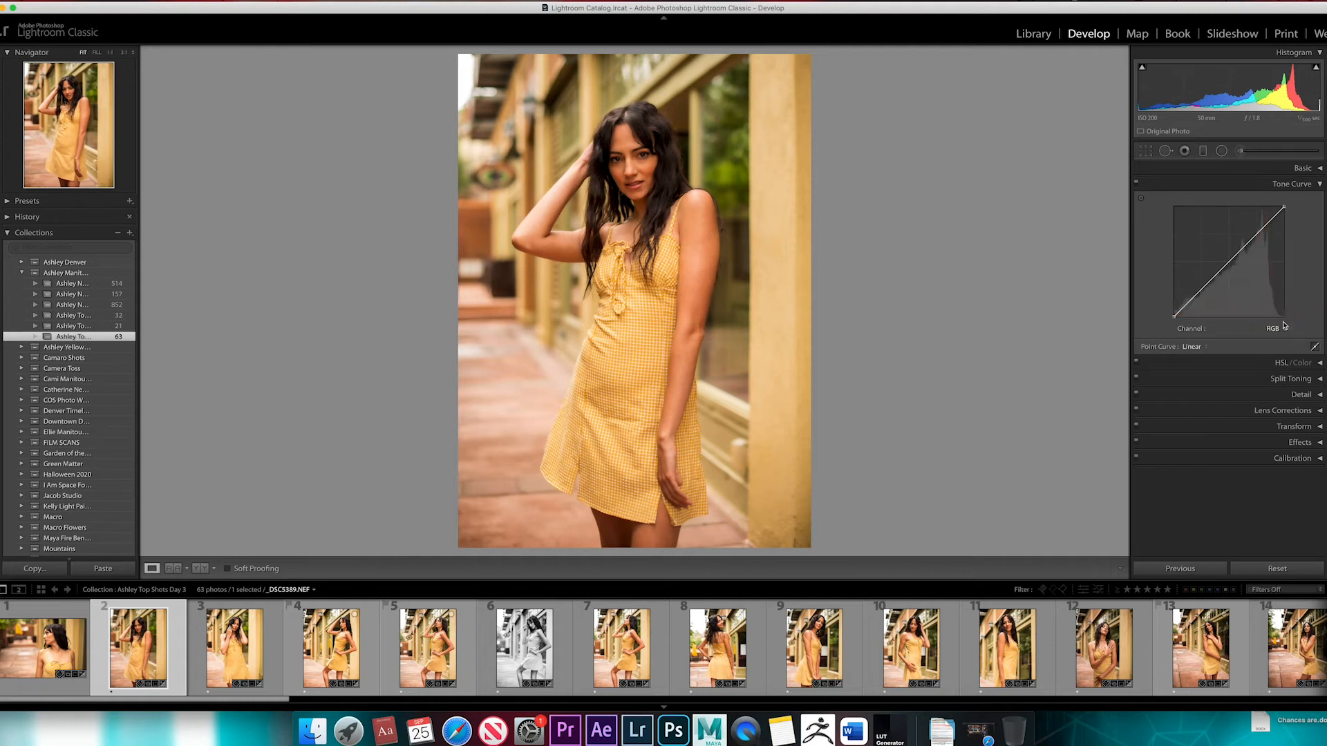
# Look over the HSL saturation controls and zoom in on the eye sign in the photo's background
pyautogui.click(1320, 184)
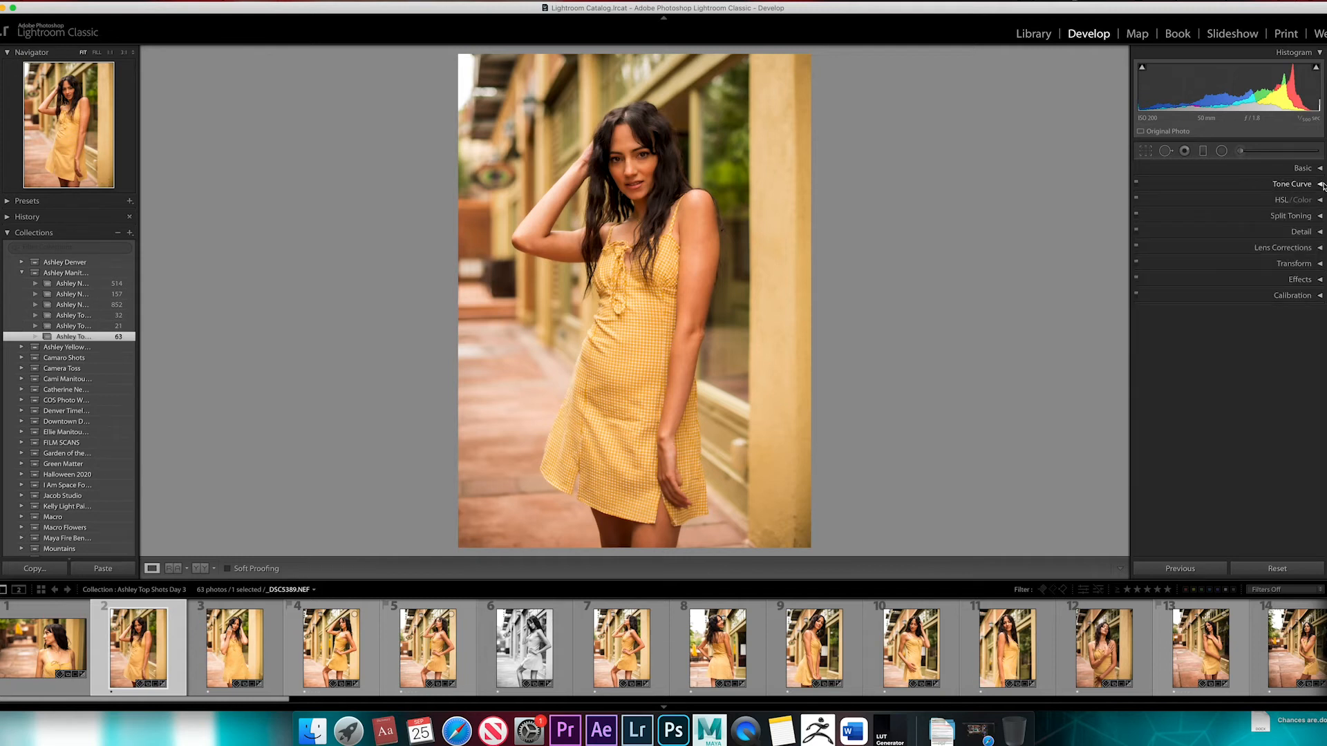
pyautogui.click(1320, 200)
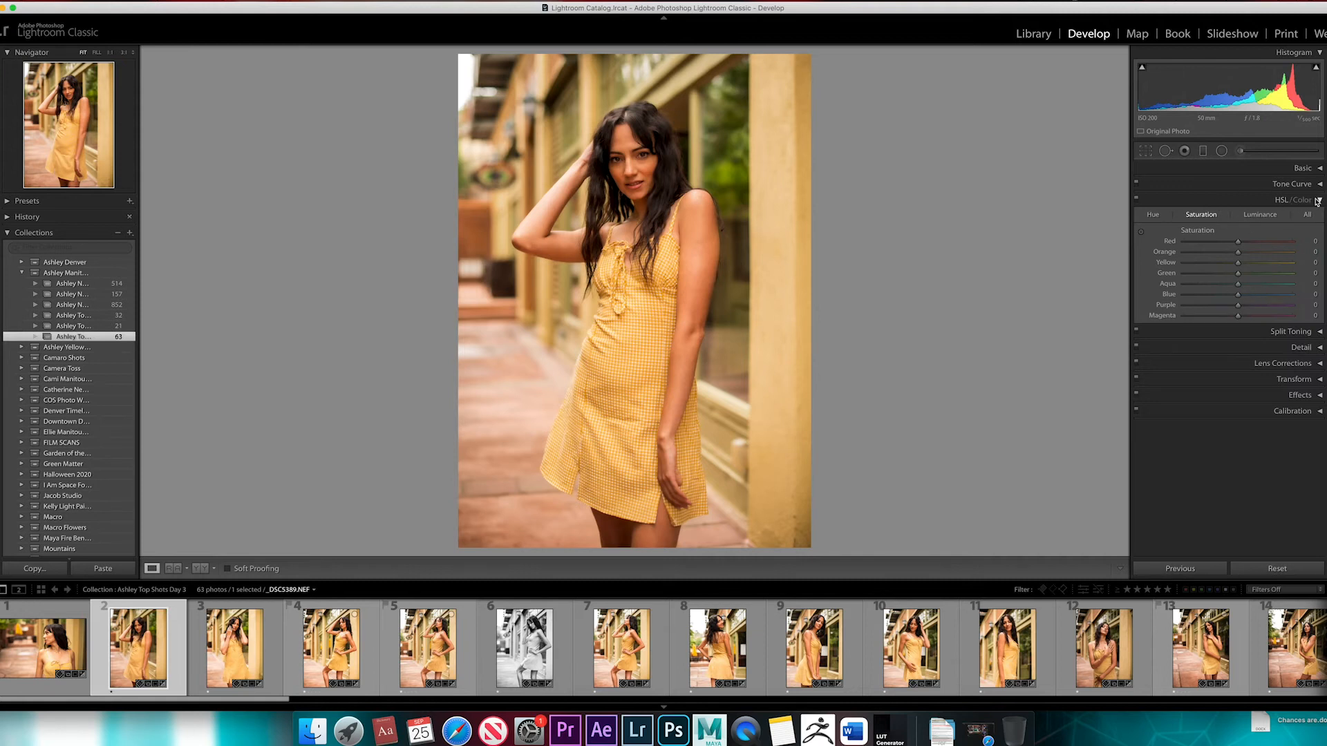
pyautogui.click(1320, 200)
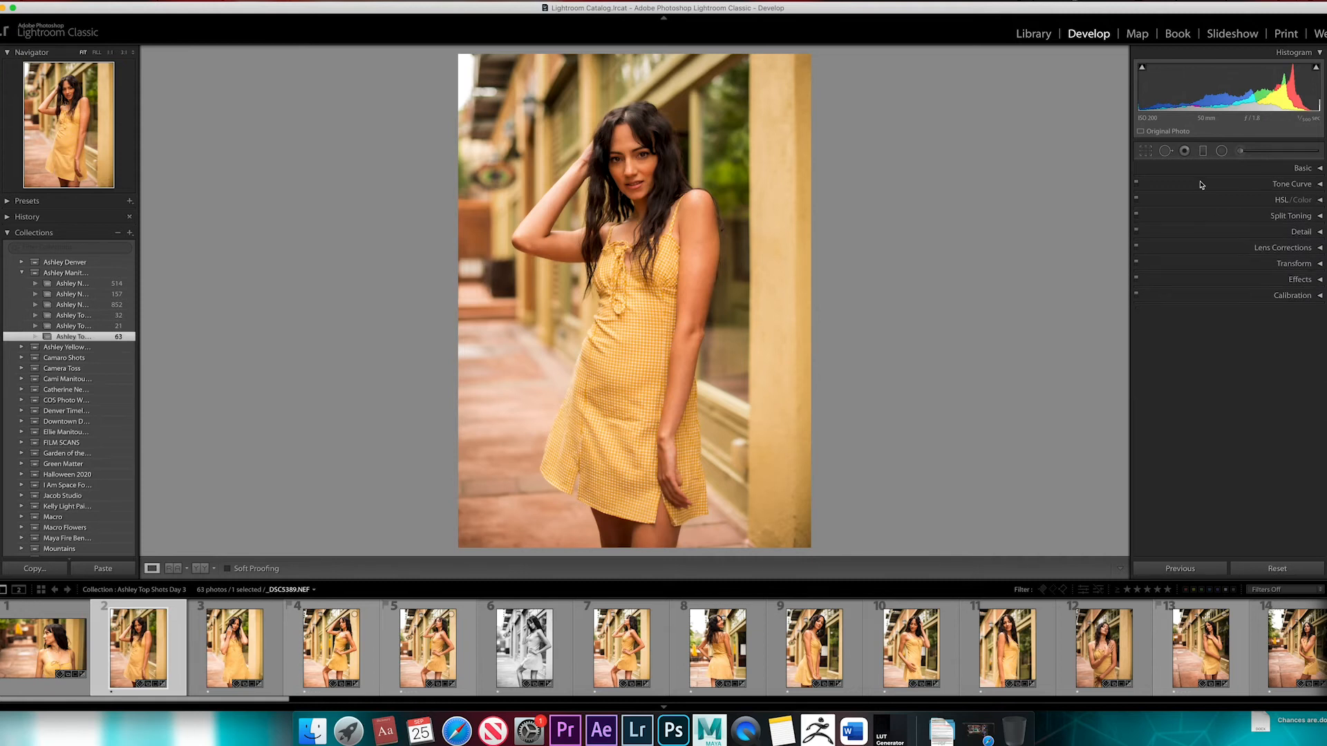
pyautogui.click(542, 167)
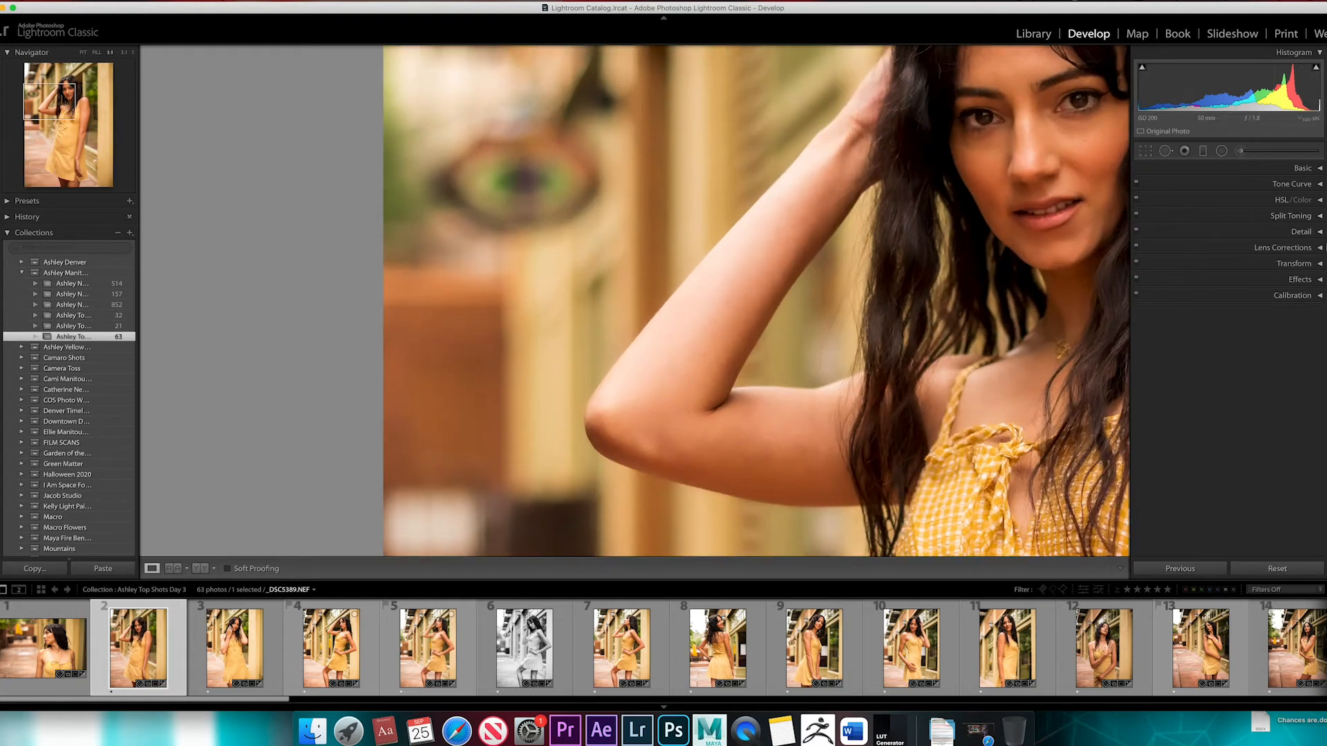
# Try targeted Saturation adjustments on the background eye sign and its surroundings, lowering Green to -100 and Yellow to -61
pyautogui.click(1321, 200)
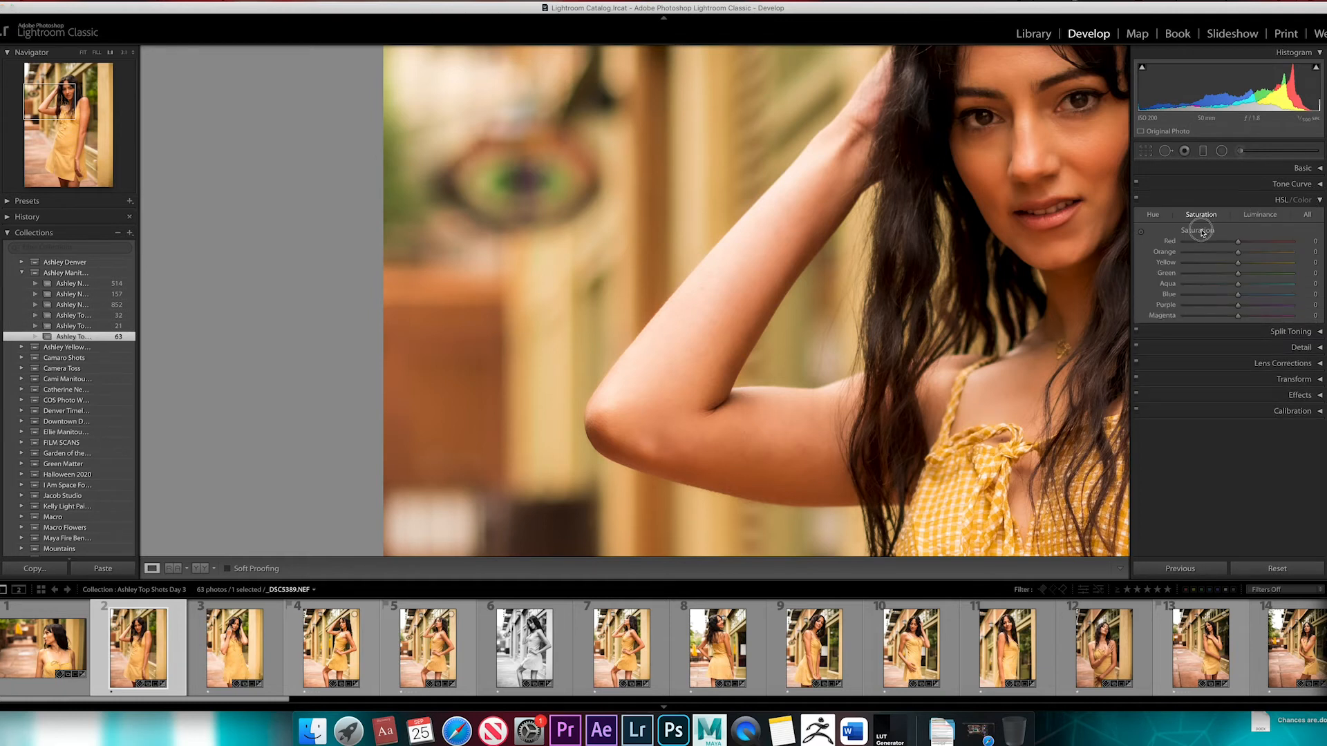
pyautogui.click(1142, 233)
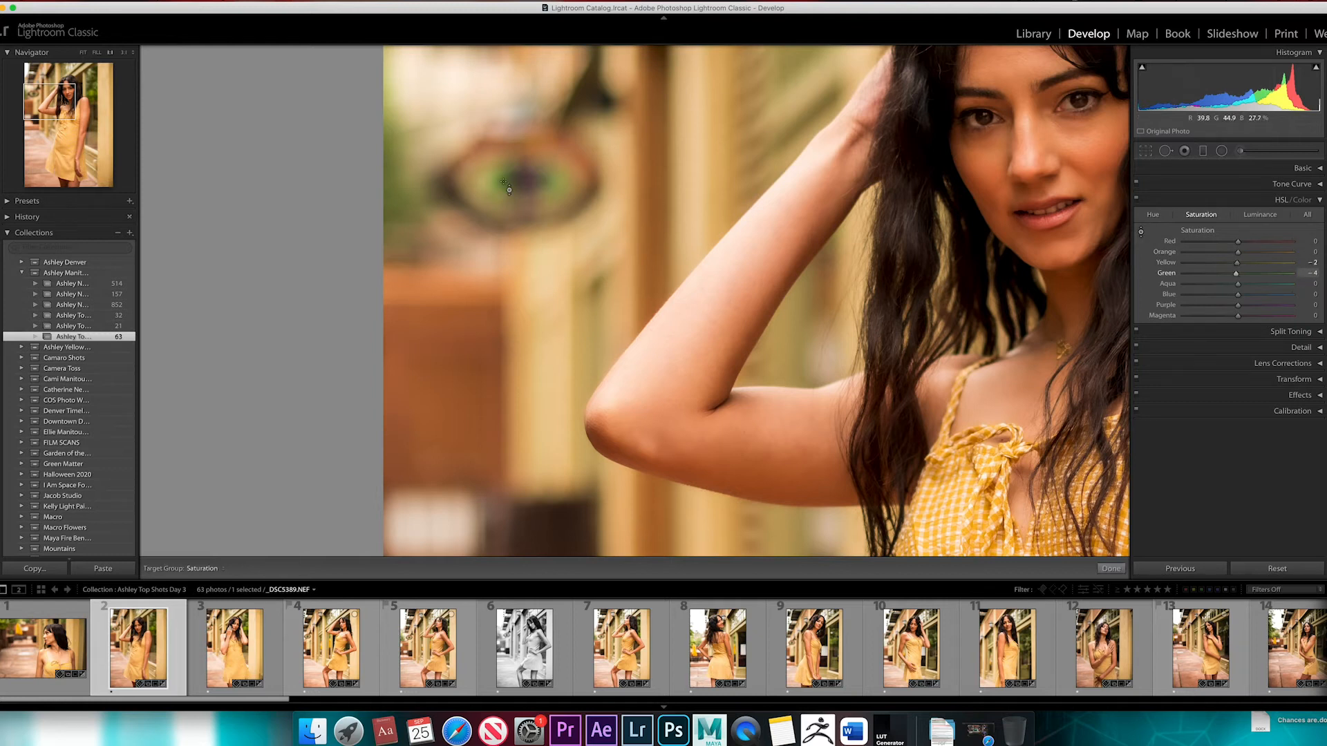
pyautogui.moveTo(511, 208); pyautogui.dragTo(513, 178)
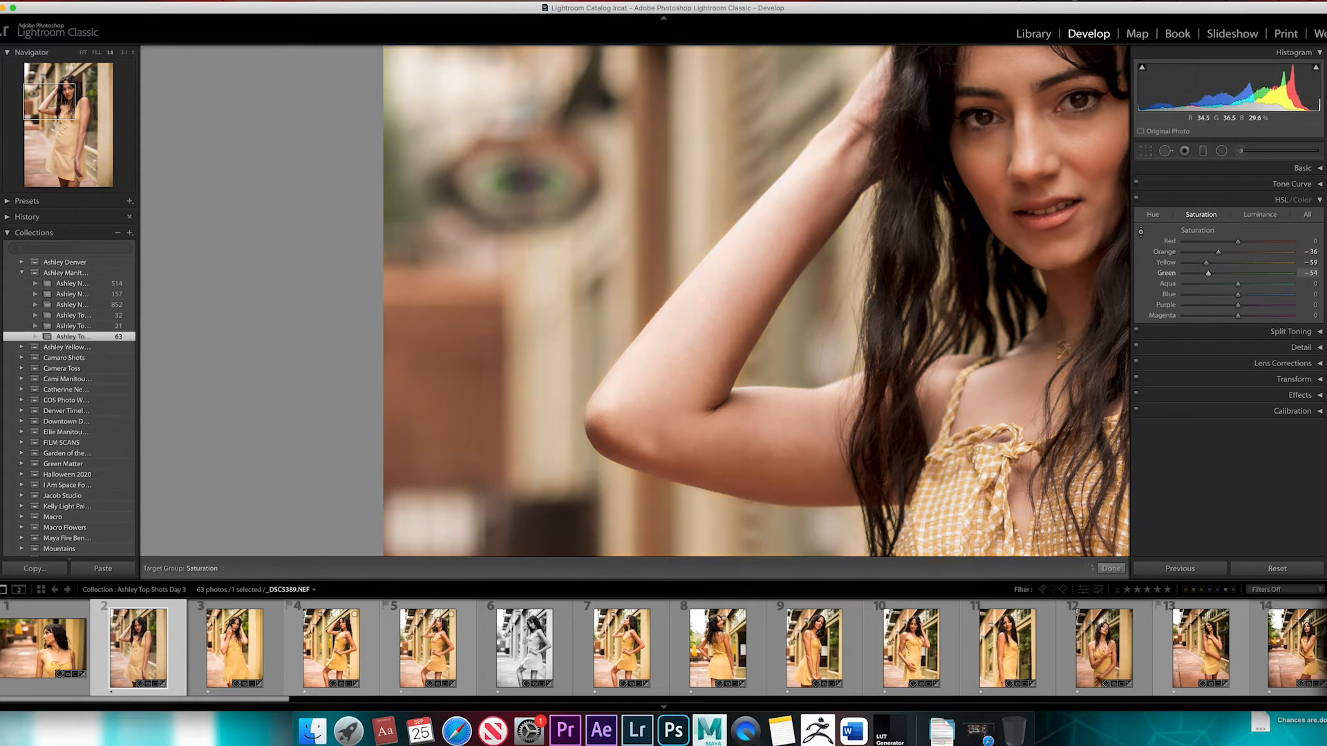
pyautogui.moveTo(513, 274); pyautogui.dragTo(544, 257)
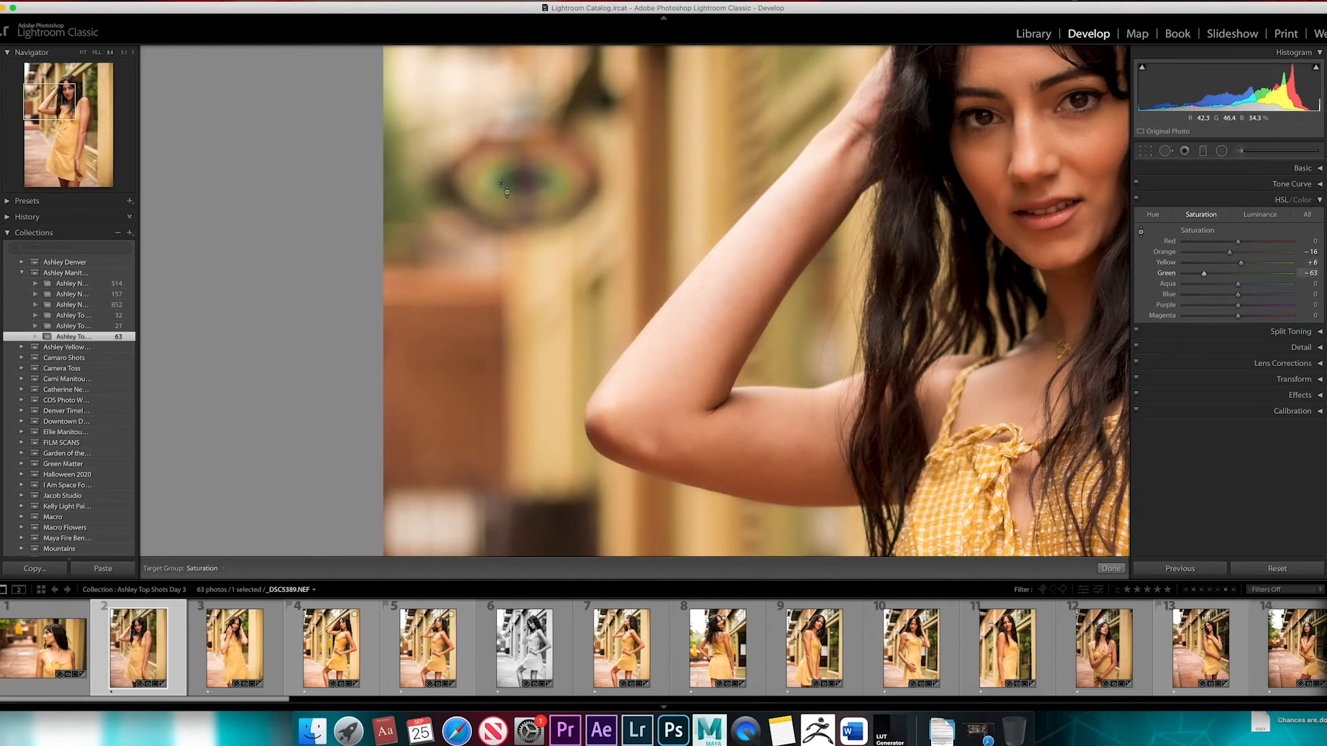
pyautogui.moveTo(402, 197); pyautogui.dragTo(402, 235)
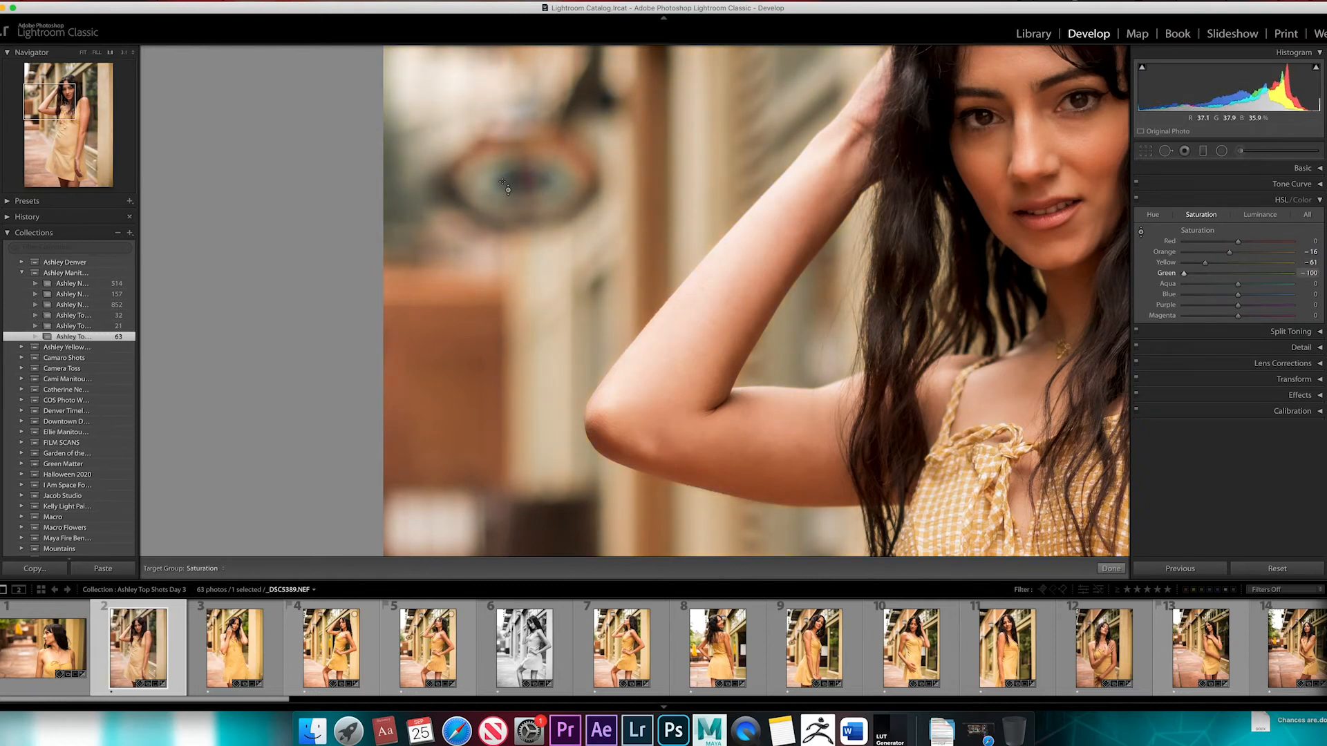
# View the whole photo, try Yellow saturation at -45 and Green at -85, and reset all Saturation sliders to 0
pyautogui.press('z')
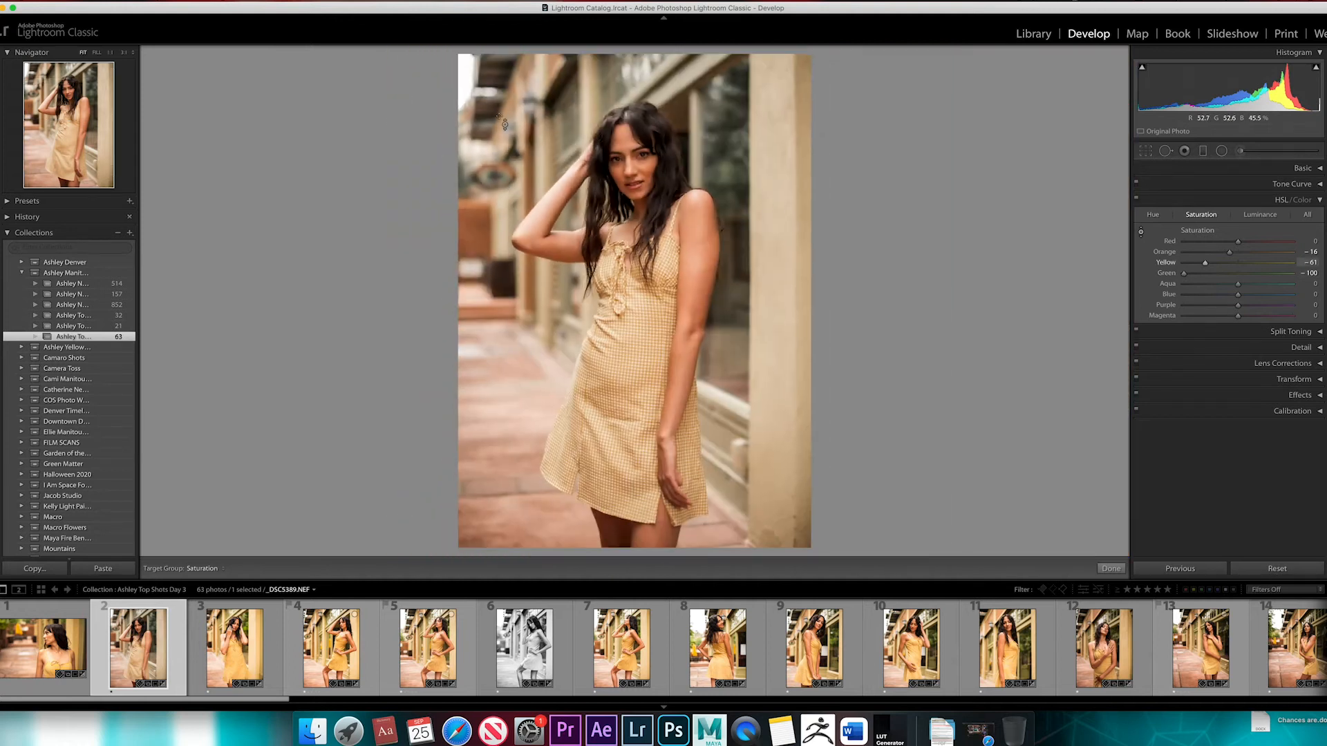
pyautogui.moveTo(722, 229)
pyautogui.mouseDown()
pyautogui.moveTo(722, 209)
pyautogui.moveTo(721, 248)
pyautogui.mouseUp()
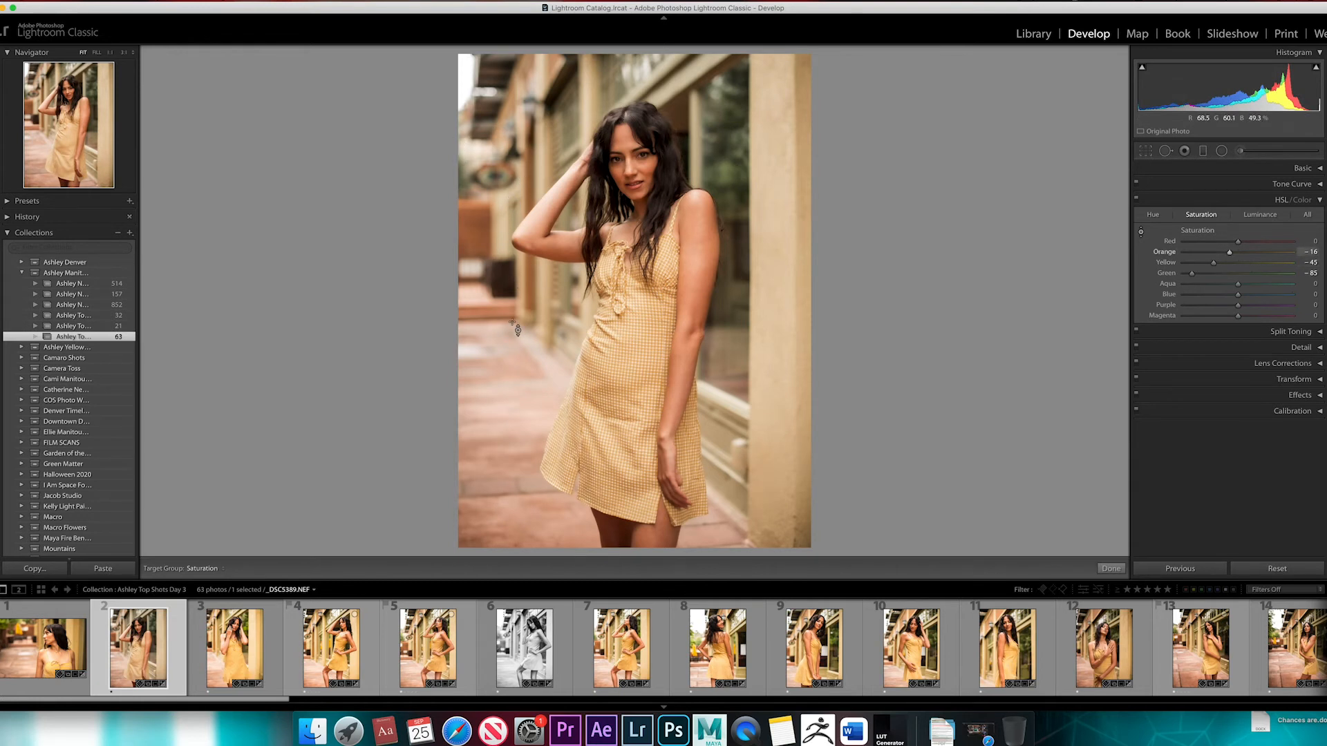
pyautogui.doubleClick(1210, 232)
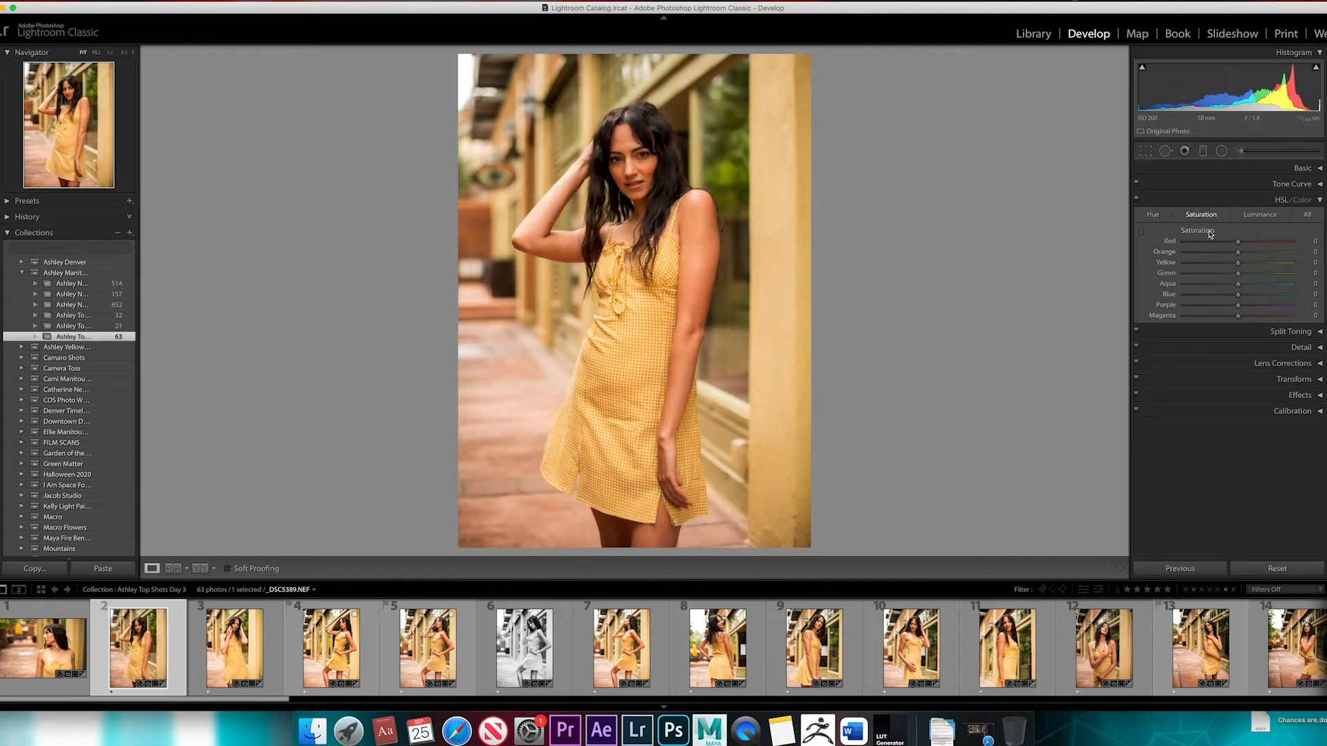
pyautogui.click(1320, 200)
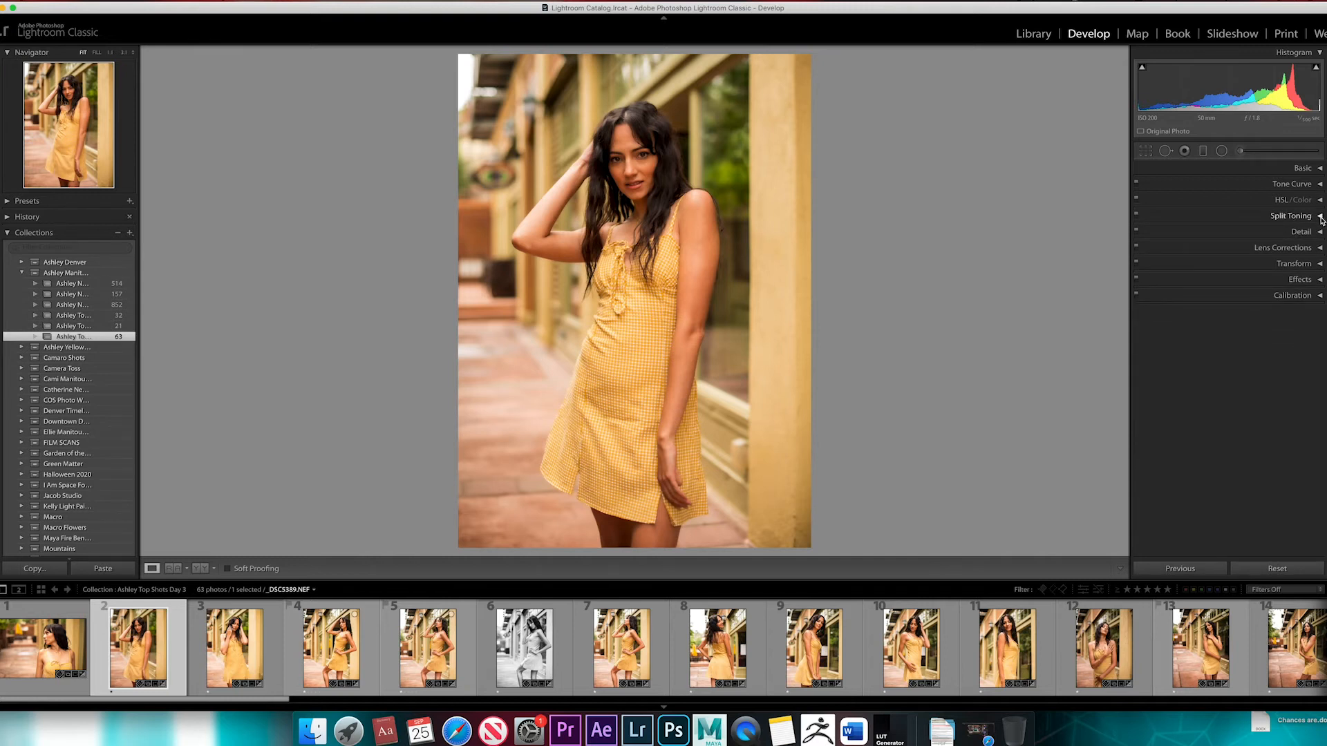
# Try Split Toning Highlights at hue 31 and saturation 59, reset that saturation, and set the Shadows hue to 206
pyautogui.click(1320, 216)
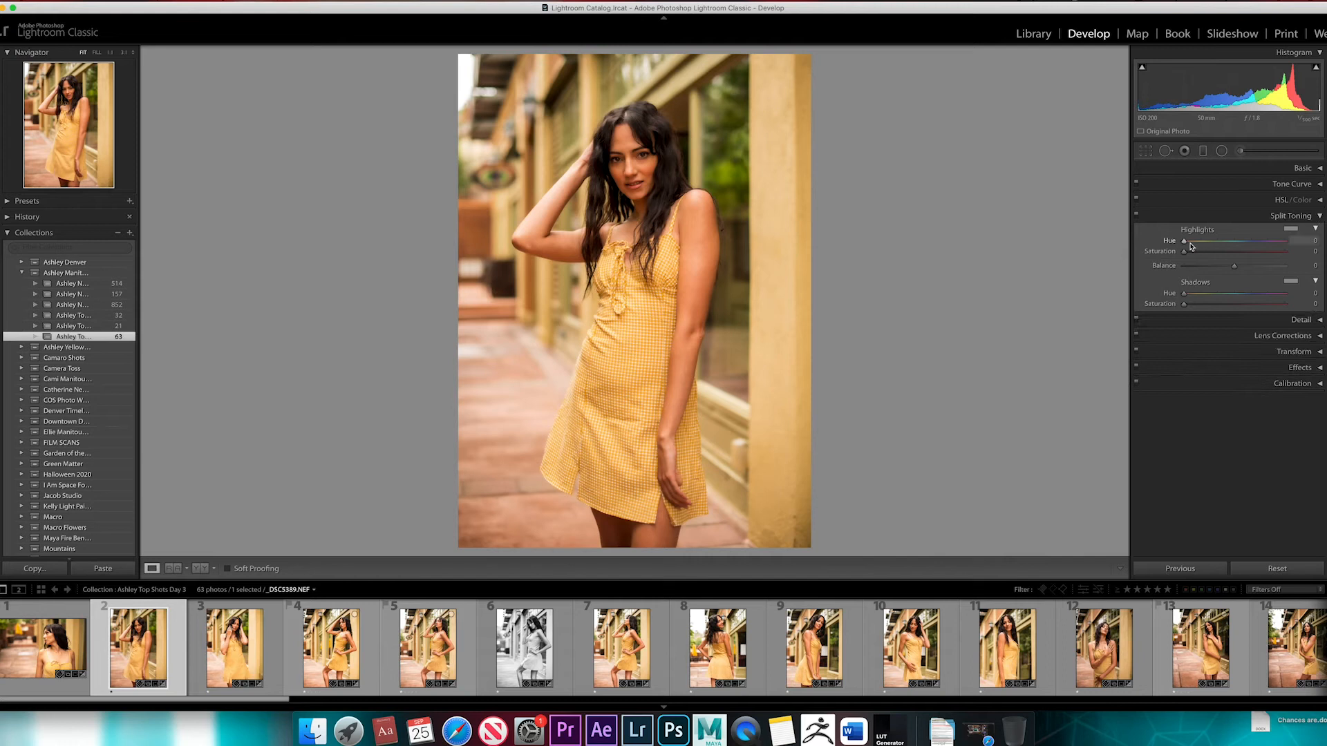
pyautogui.moveTo(1185, 242); pyautogui.dragTo(1243, 258)
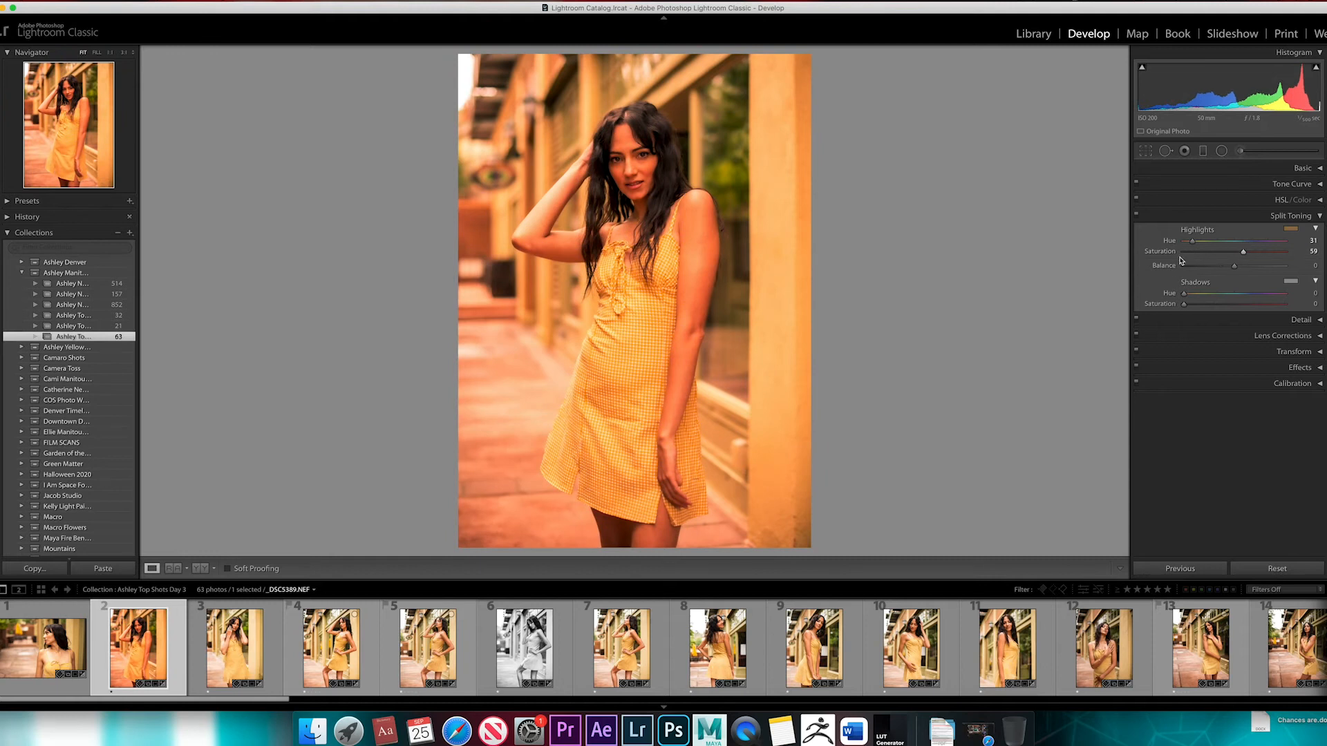
pyautogui.doubleClick(1172, 252)
pyautogui.moveTo(1184, 295)
pyautogui.mouseDown()
pyautogui.moveTo(1256, 297)
pyautogui.moveTo(1169, 308)
pyautogui.mouseUp()
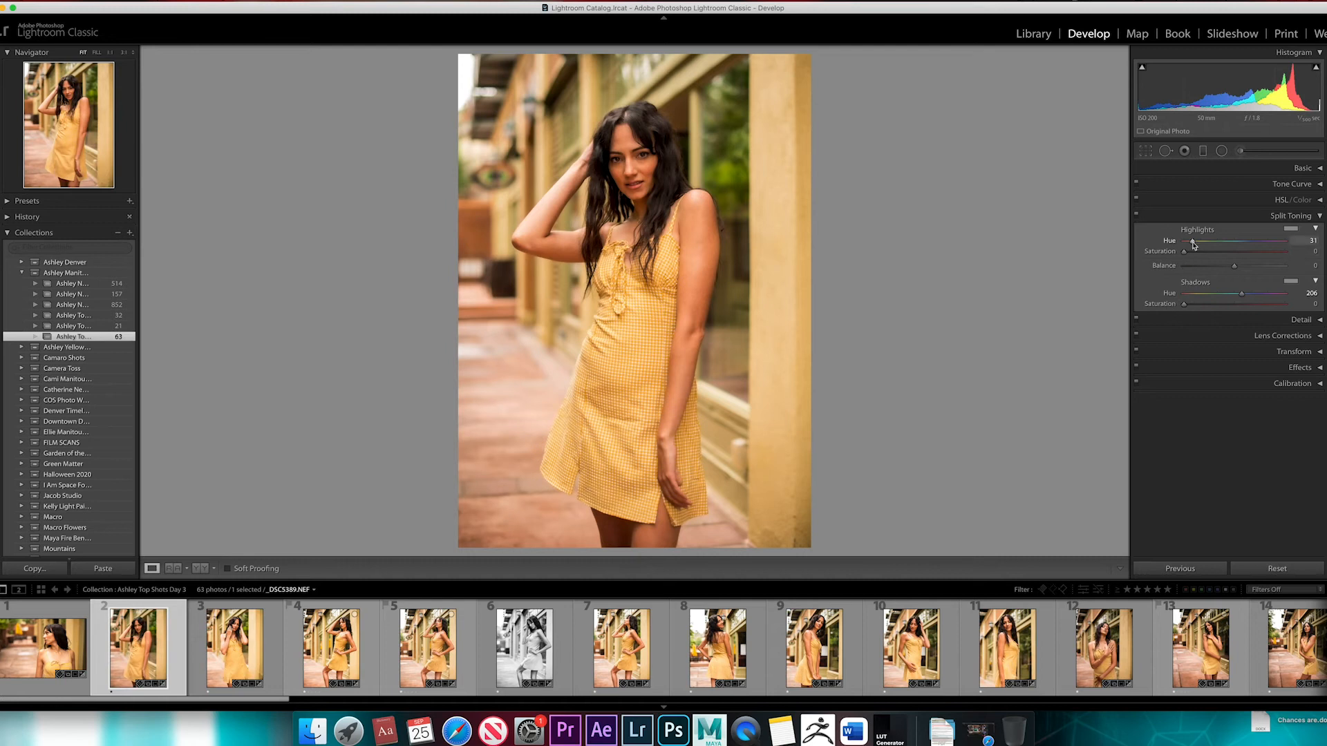
# Set the Split Toning Highlights hue to 0 and saturation to 100
pyautogui.moveTo(1193, 244); pyautogui.dragTo(1183, 245)
pyautogui.click(1320, 216)
pyautogui.click(1319, 216)
pyautogui.click(1185, 253)
pyautogui.moveTo(1184, 253); pyautogui.dragTo(1284, 254)
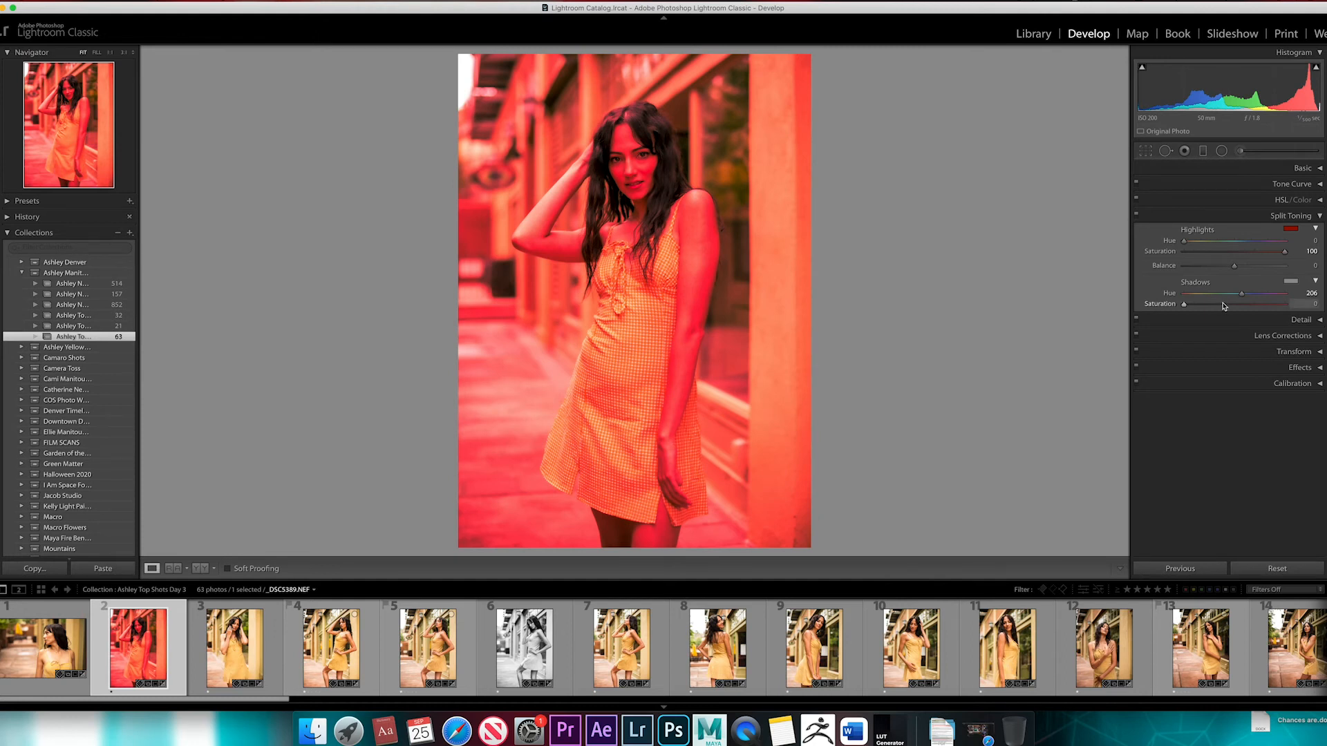
# Toggle the Split Toning effect off and on to compare the photo with and without it
pyautogui.click(1137, 217)
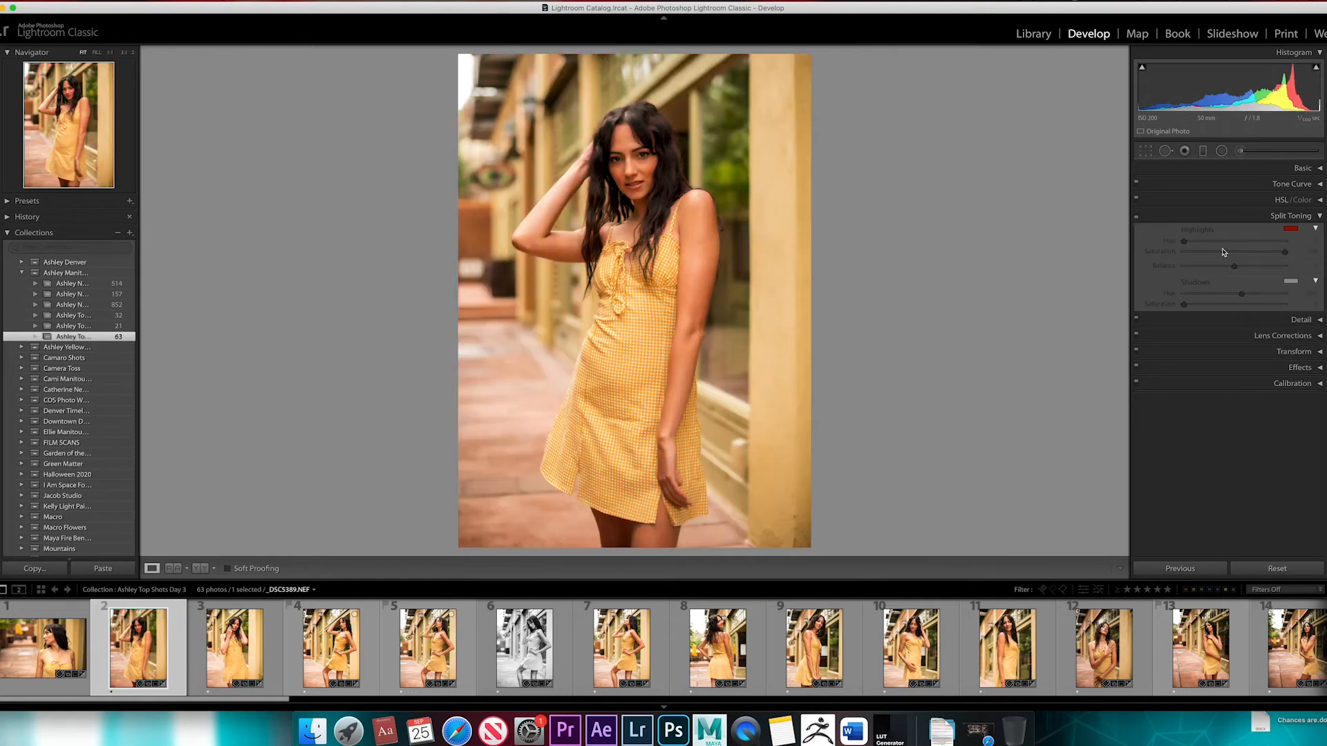
pyautogui.click(1136, 216)
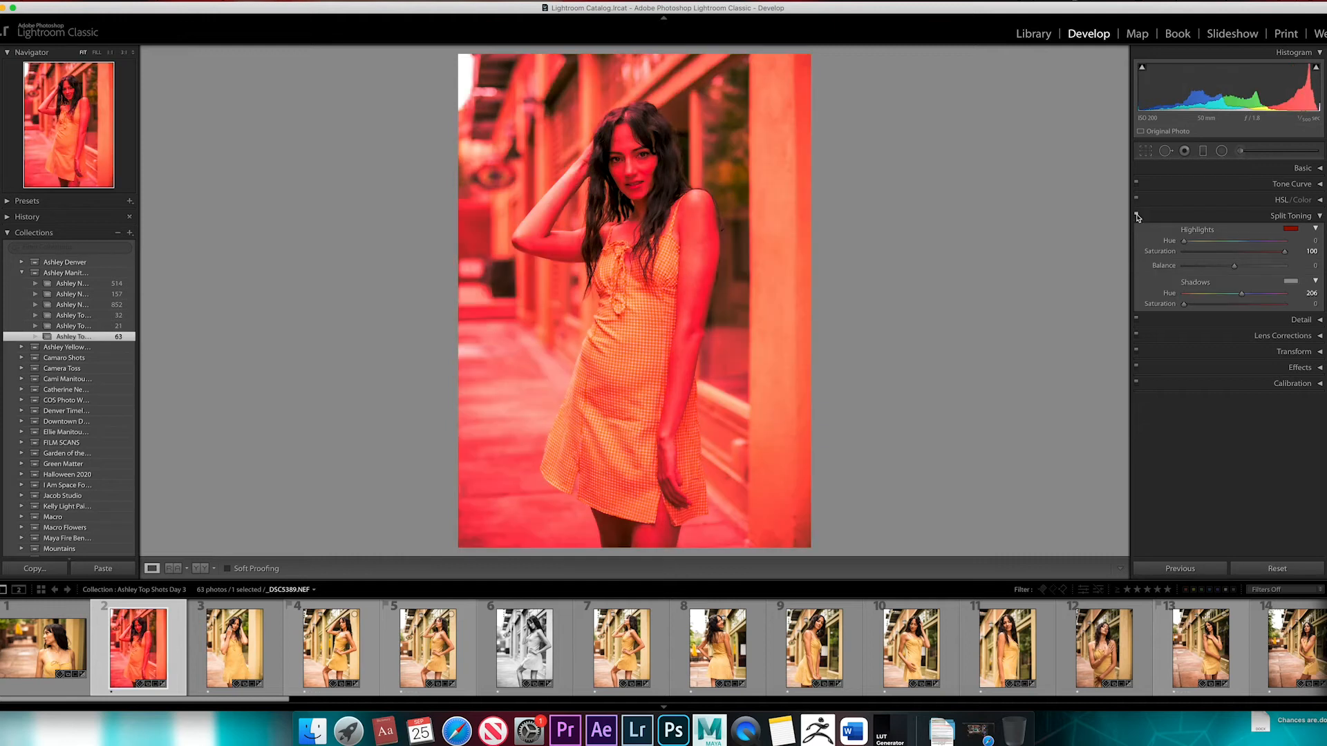
pyautogui.click(1136, 216)
pyautogui.click(1136, 216)
pyautogui.click(1136, 216)
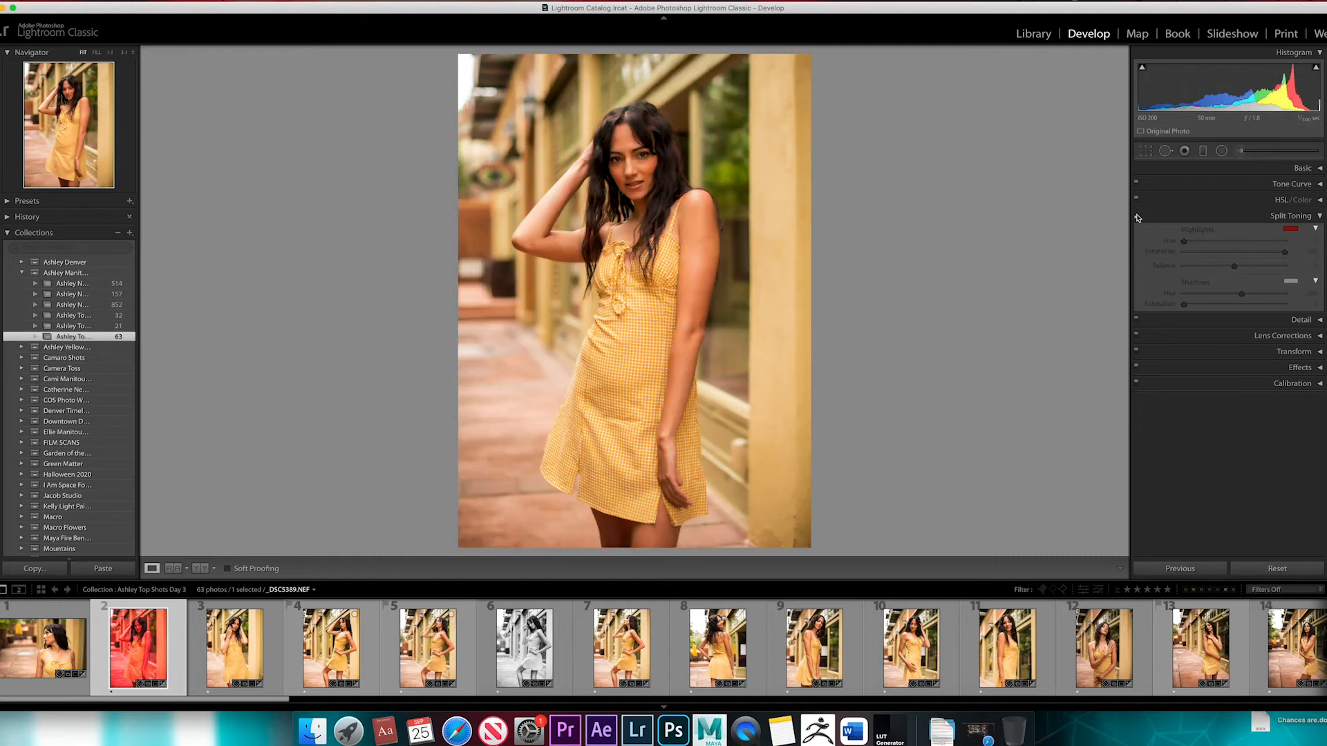
pyautogui.click(1319, 218)
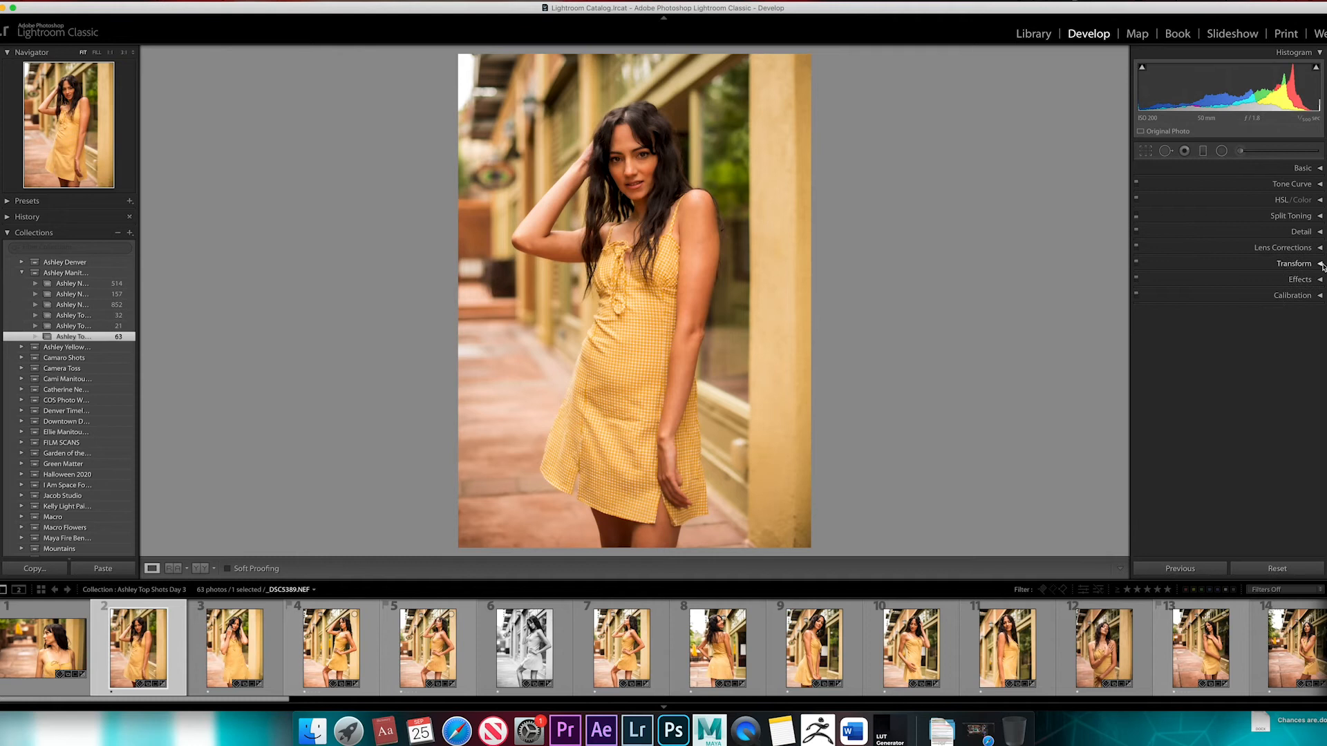
pyautogui.click(1137, 217)
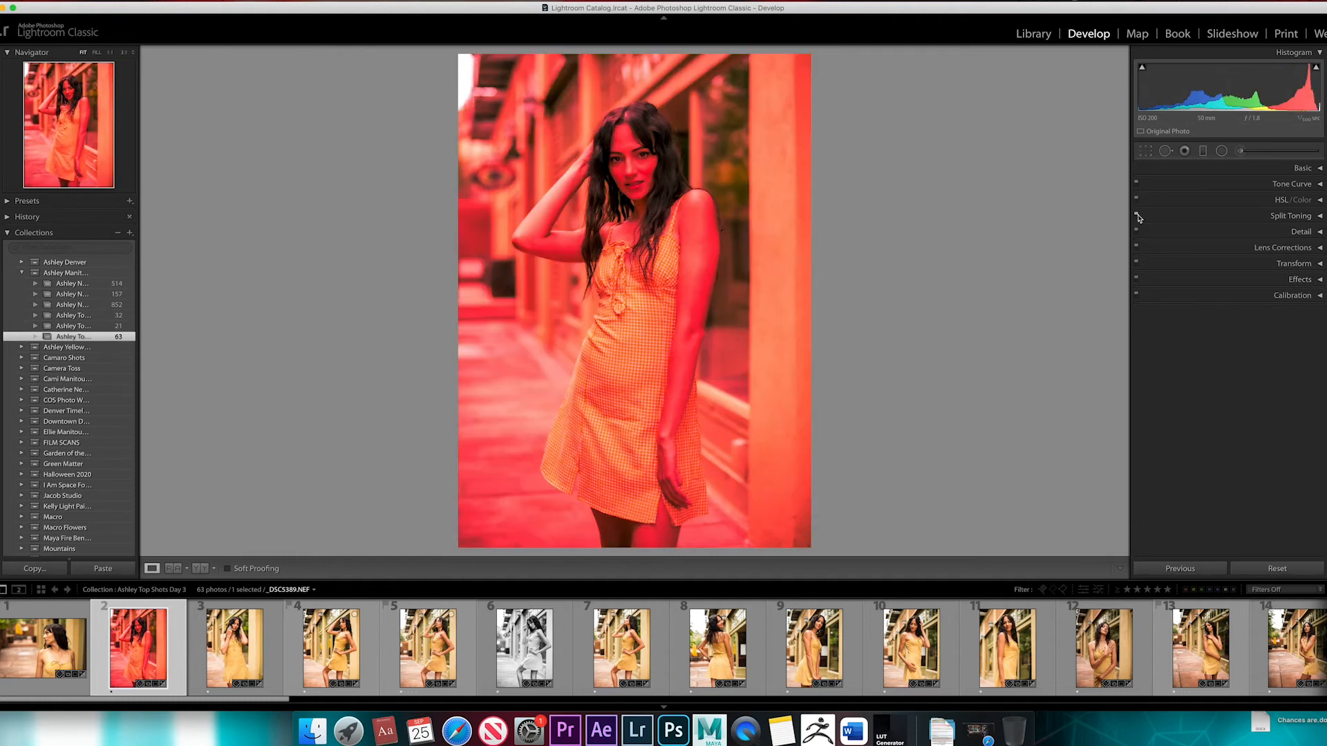
pyautogui.click(1137, 216)
# Turn Split Toning back on and reset the Highlights saturation to 0
pyautogui.click(1319, 217)
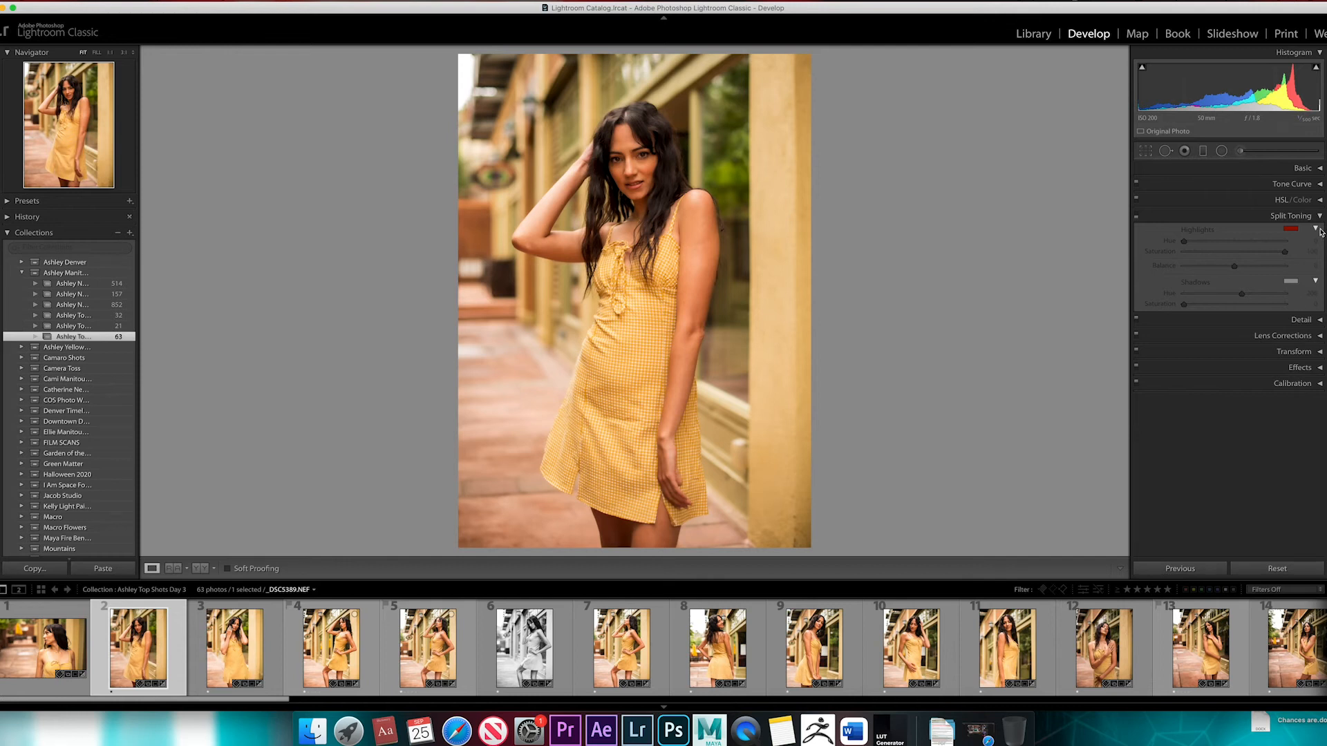
pyautogui.click(1136, 216)
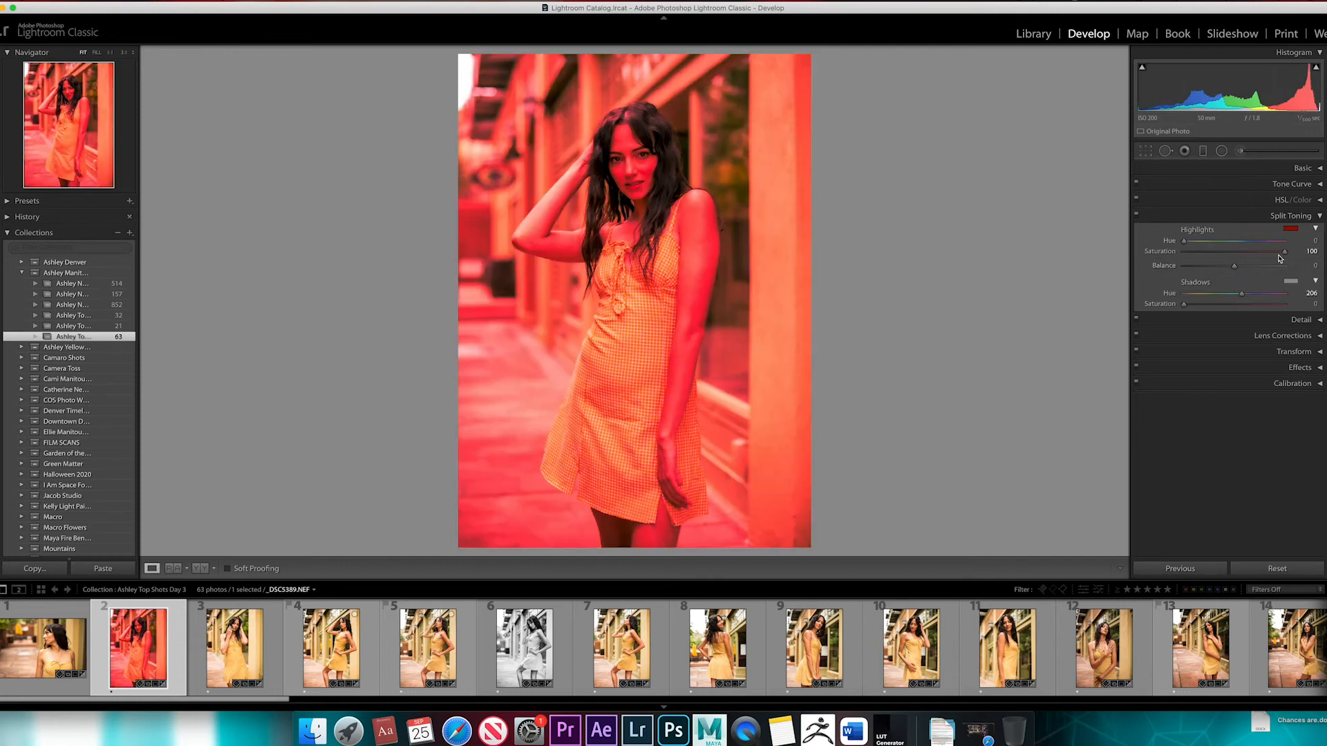
pyautogui.doubleClick(1160, 251)
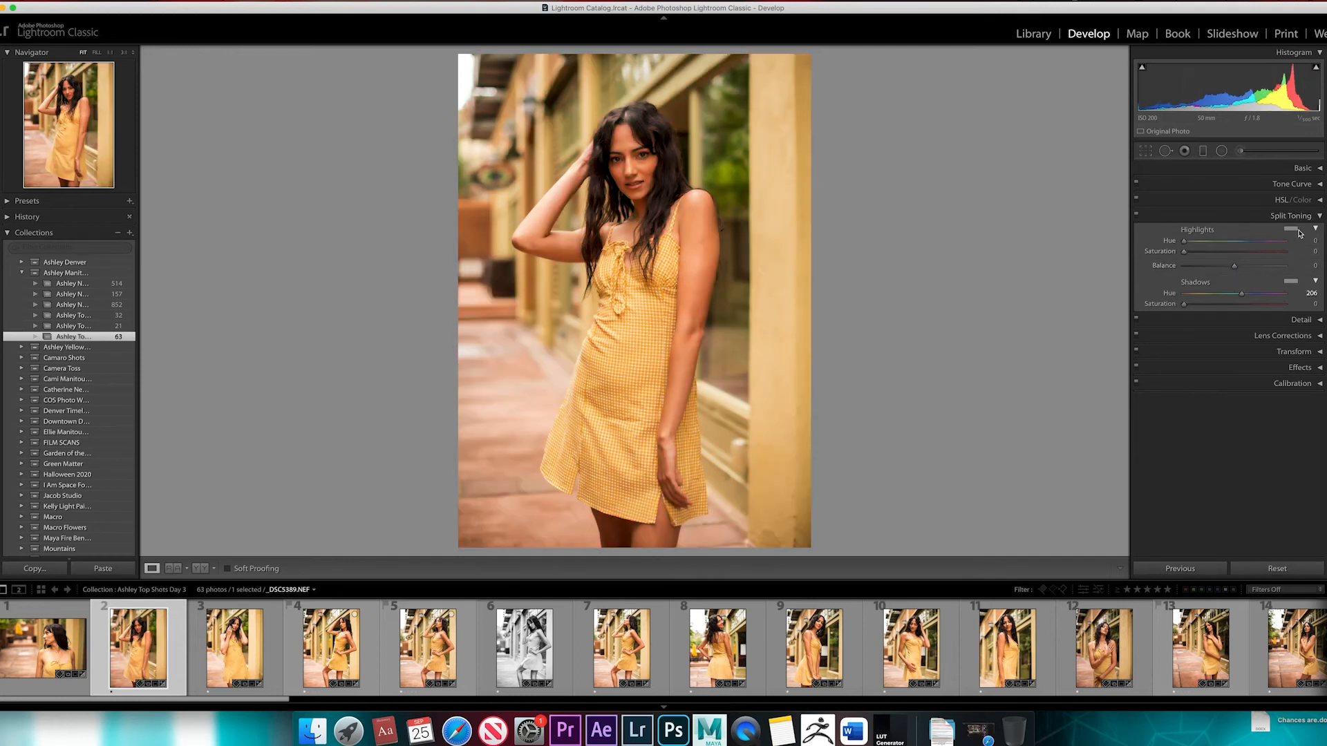
pyautogui.click(1320, 216)
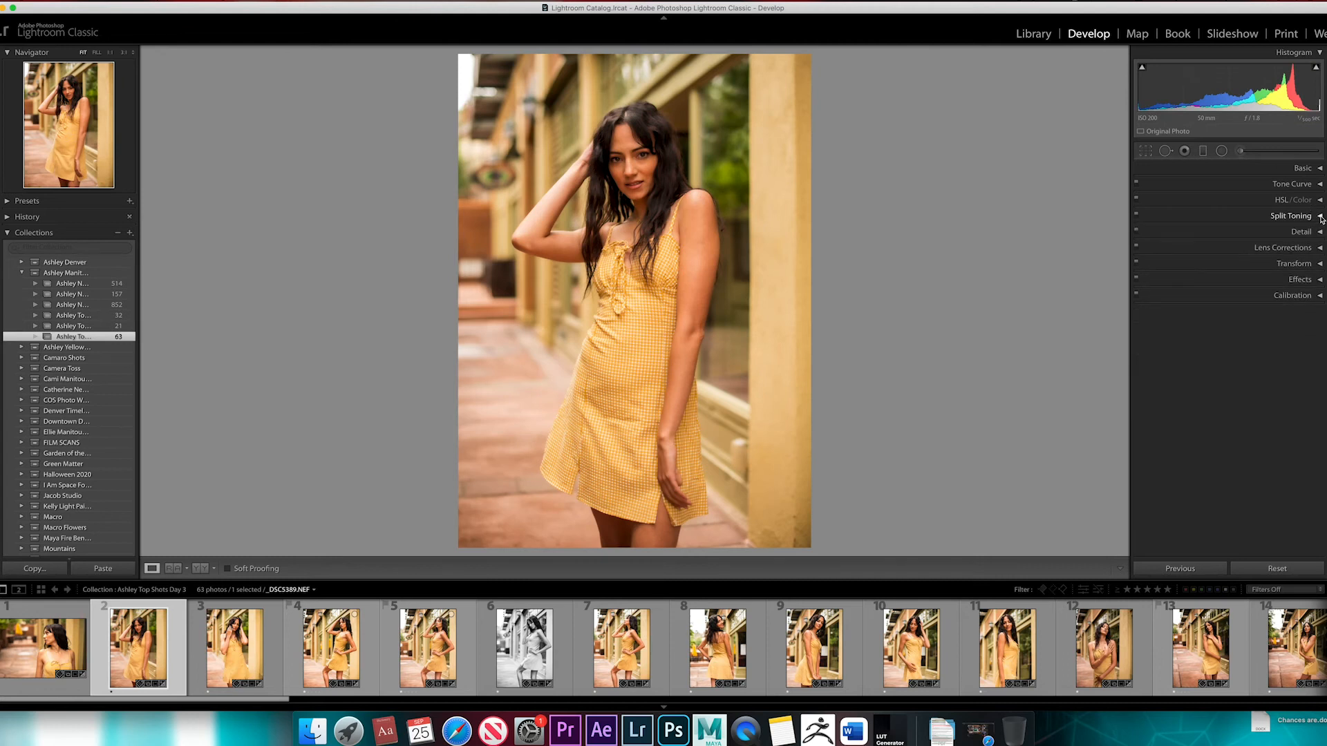
# Zoom in on the subject's face and set the Sharpening Detail to 37
pyautogui.click(1320, 232)
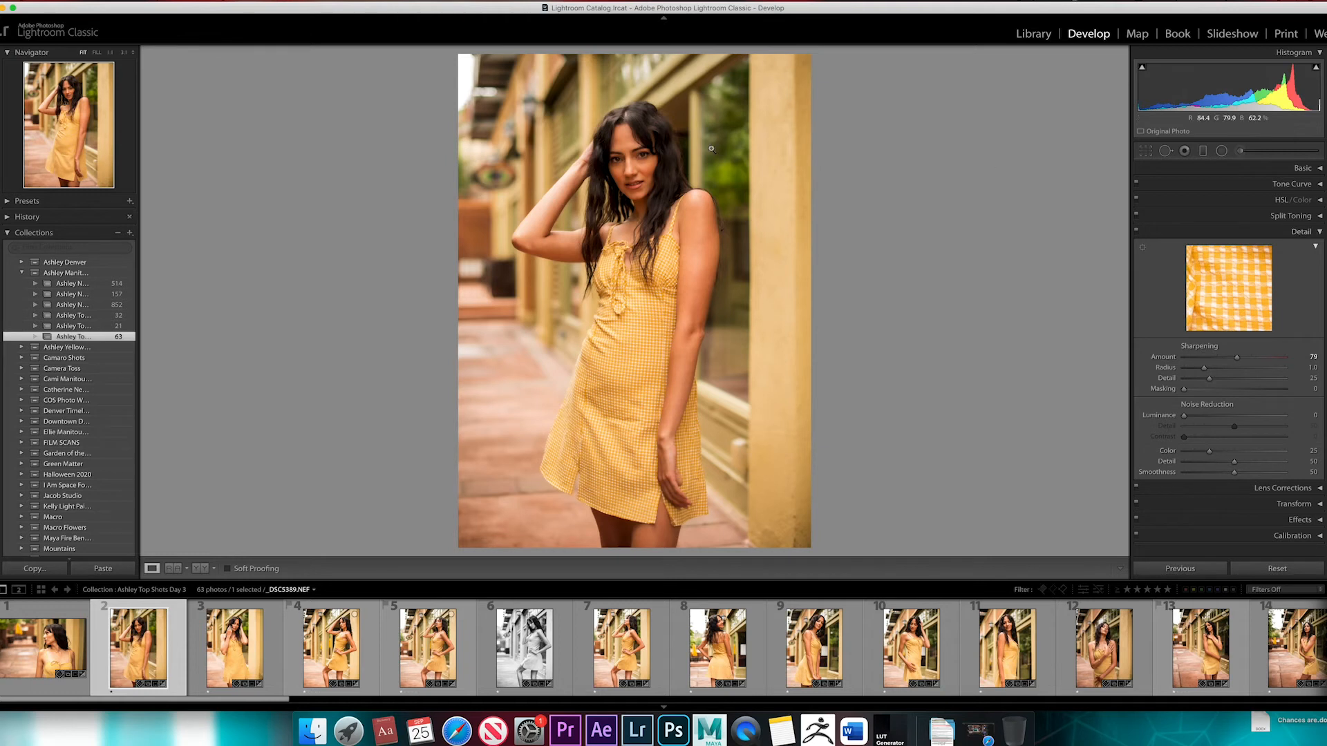
pyautogui.click(619, 147)
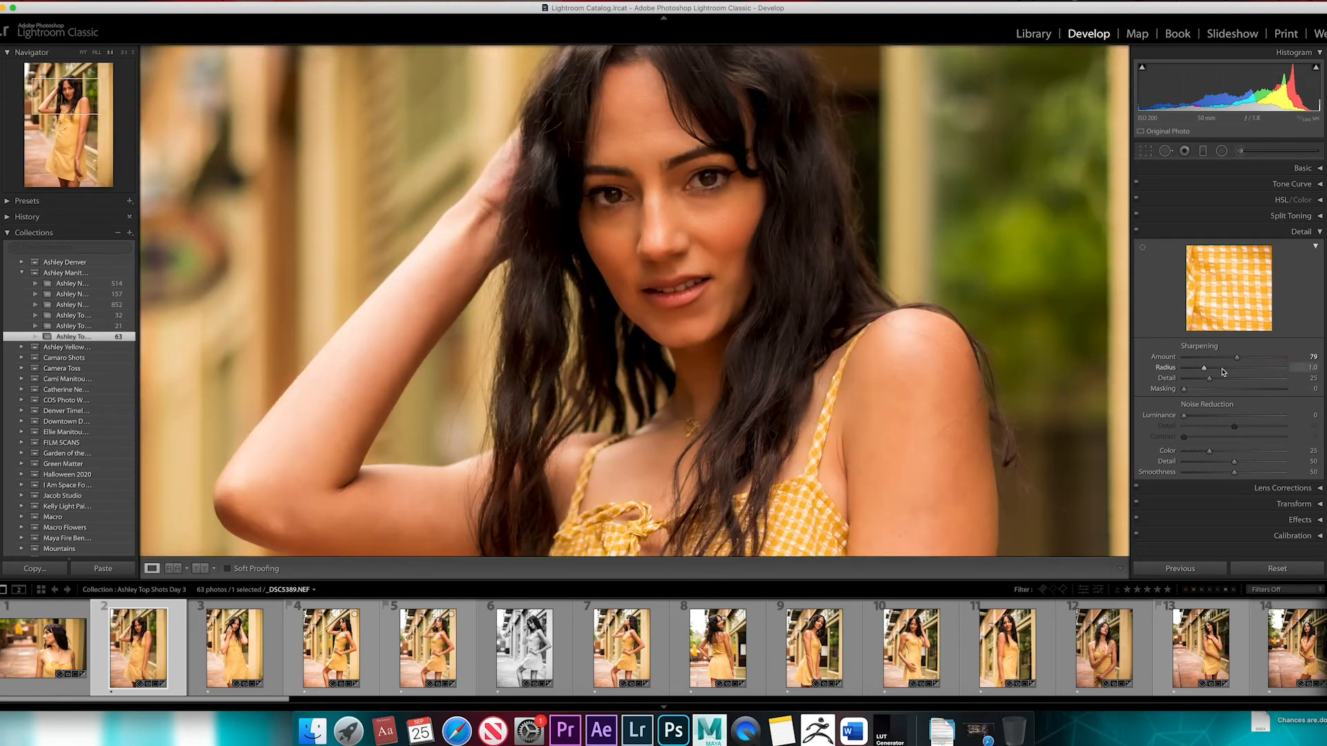
pyautogui.moveTo(1209, 379); pyautogui.dragTo(1210, 381)
pyautogui.press('super+z')
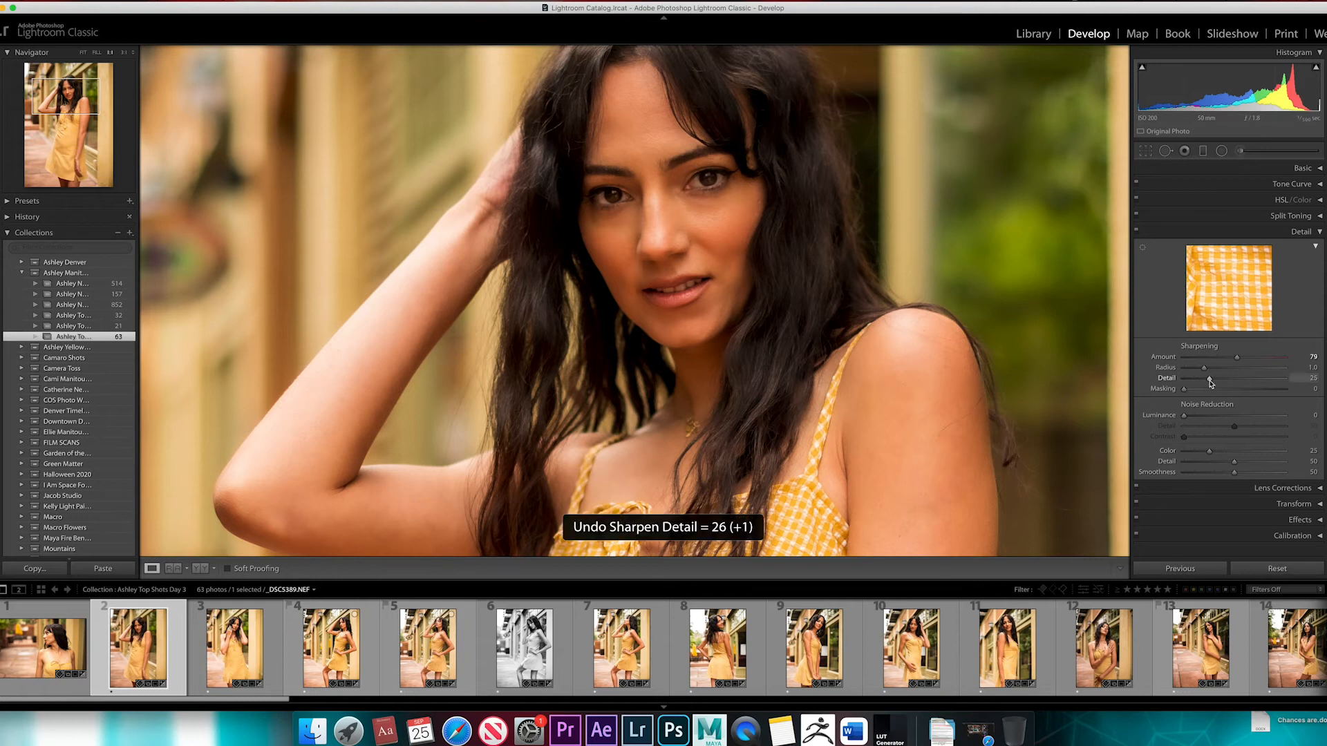
pyautogui.moveTo(1209, 380); pyautogui.dragTo(1221, 379)
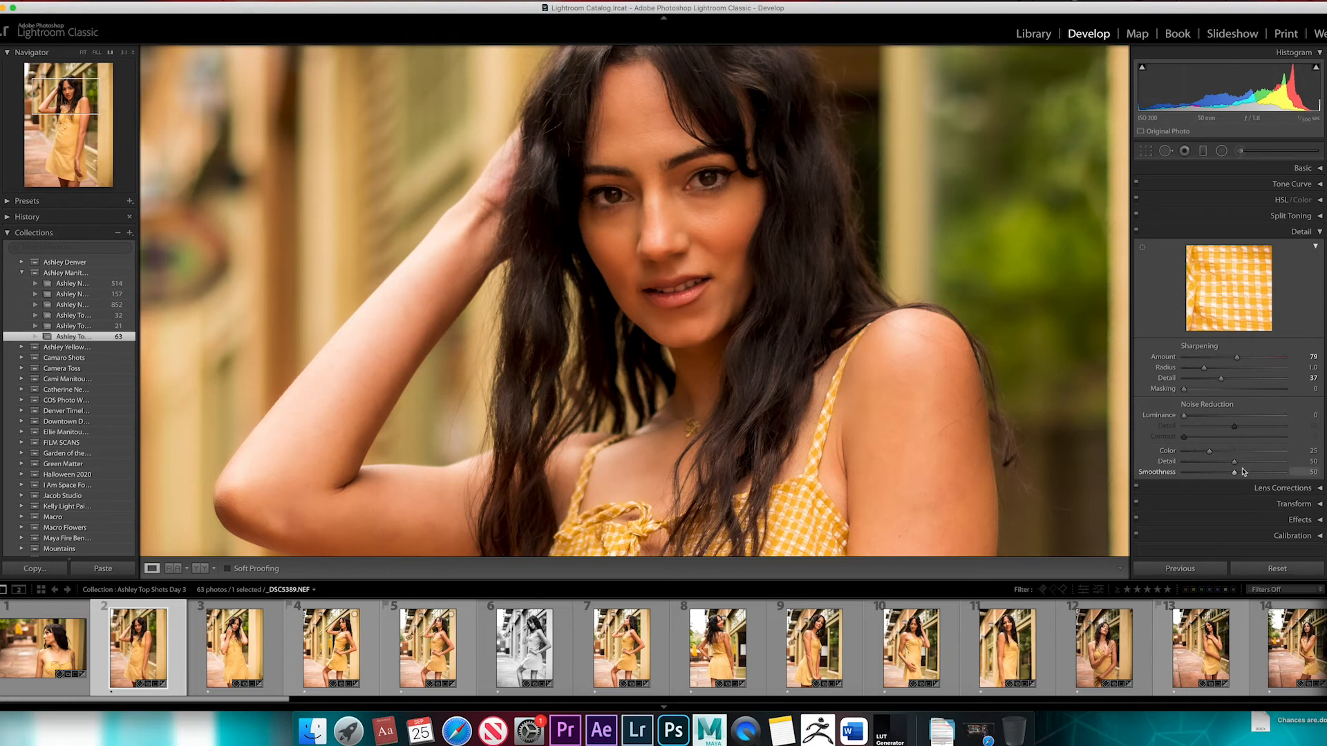
# Try low and maximum color noise reduction, reset it, and set the Noise Reduction Color to 12
pyautogui.moveTo(1210, 453); pyautogui.dragTo(1195, 453)
pyautogui.moveTo(1194, 452); pyautogui.dragTo(1287, 453)
pyautogui.doubleClick(1196, 462)
pyautogui.doubleClick(1197, 451)
pyautogui.moveTo(1210, 454); pyautogui.dragTo(1195, 453)
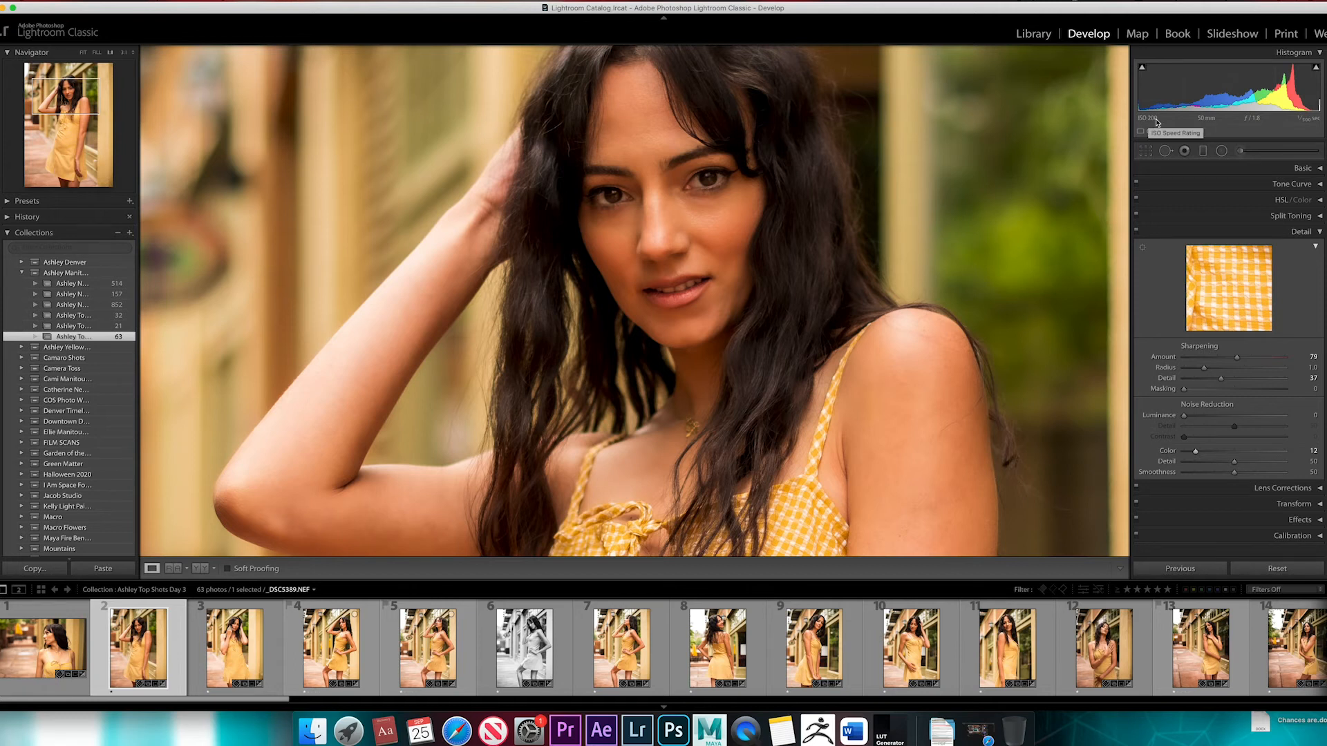
# Inspect the face and background up close, and set the Detail preview to the subject's eye
pyautogui.moveTo(850, 130); pyautogui.dragTo(838, 166)
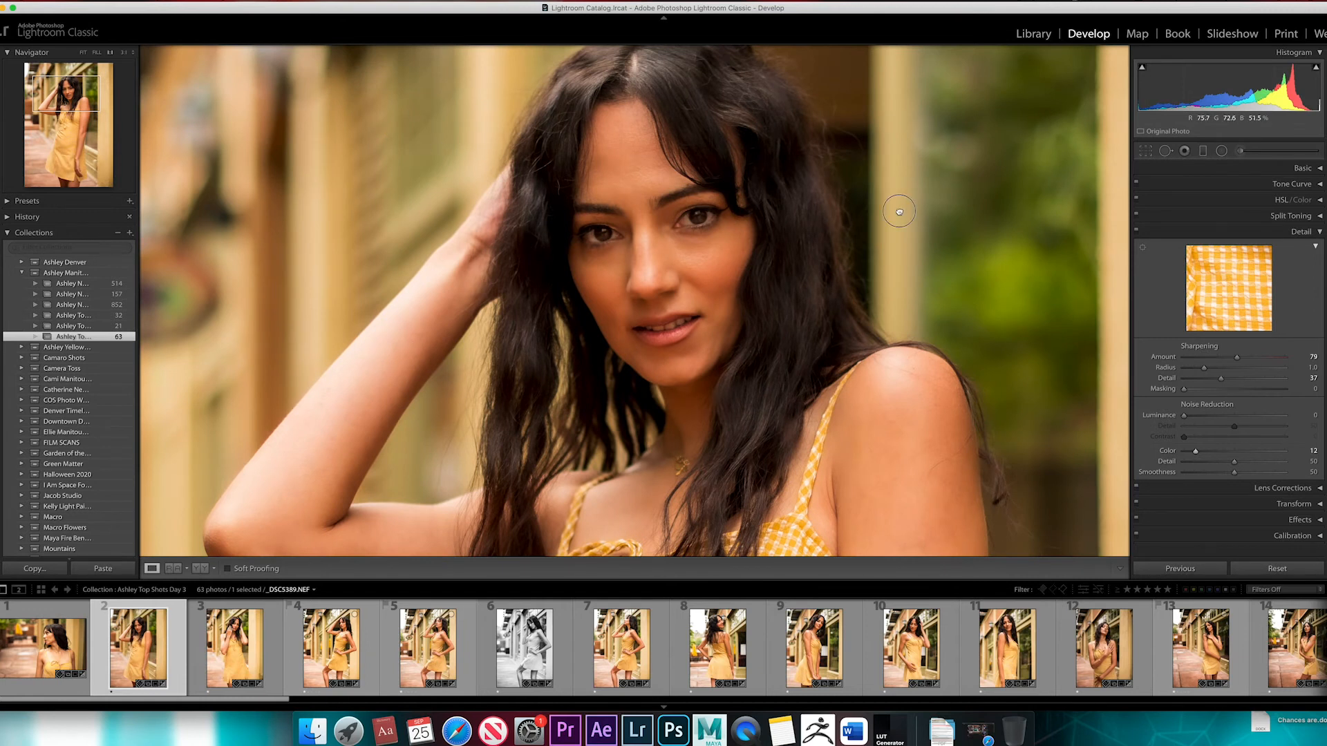
pyautogui.moveTo(897, 211); pyautogui.dragTo(541, 211)
pyautogui.click(542, 211)
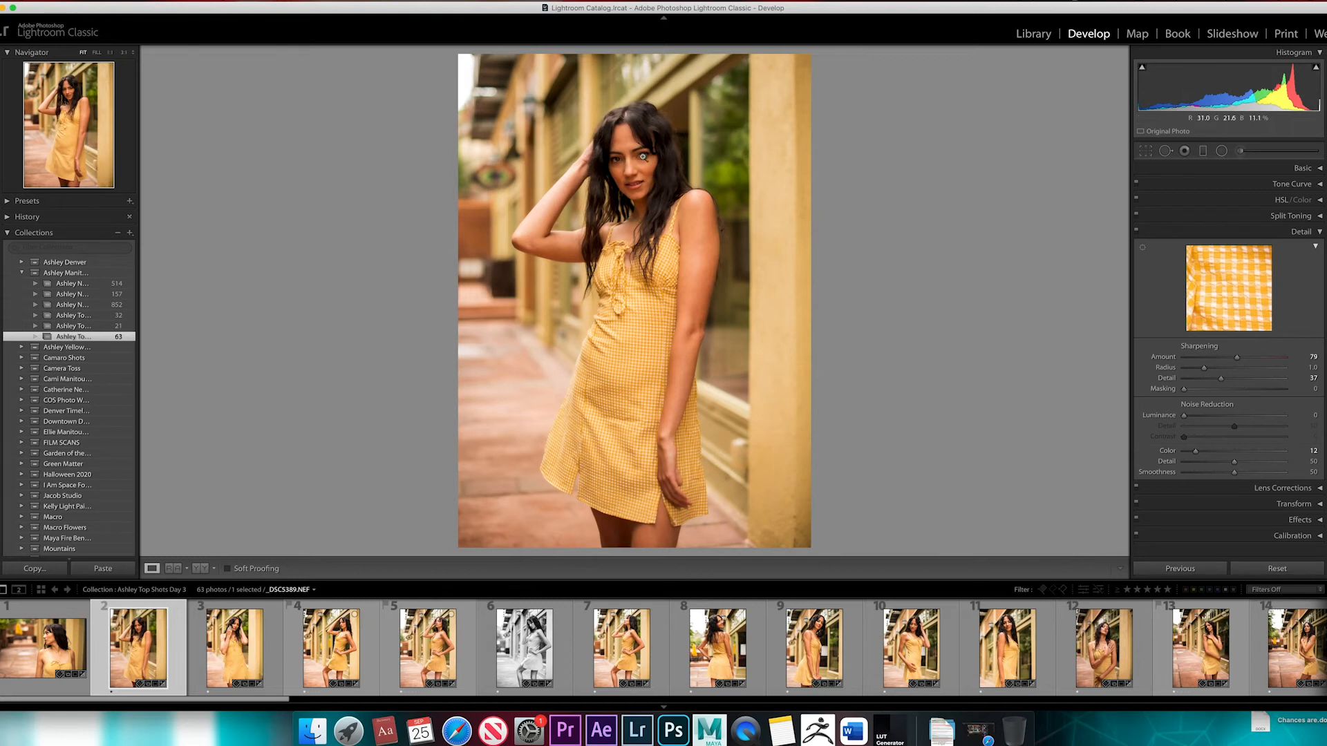
pyautogui.click(665, 172)
pyautogui.moveTo(727, 140); pyautogui.dragTo(731, 193)
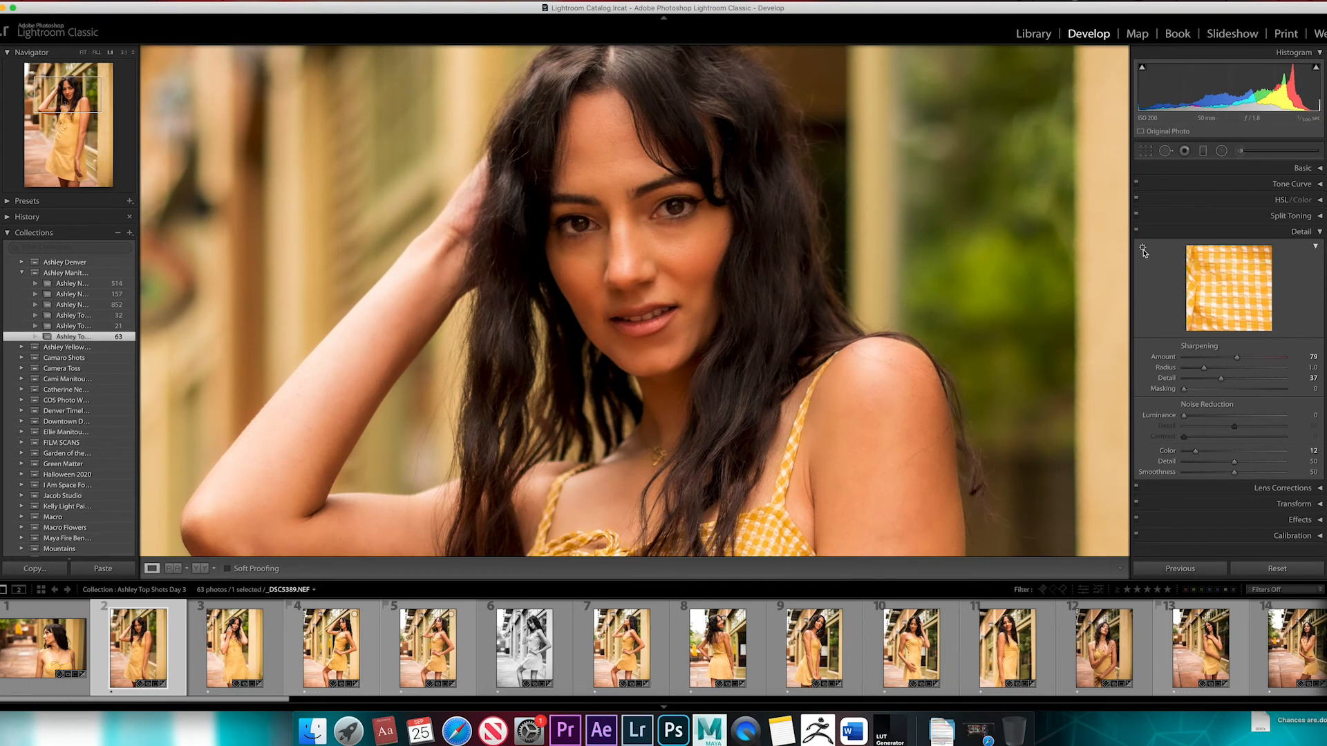
pyautogui.click(675, 204)
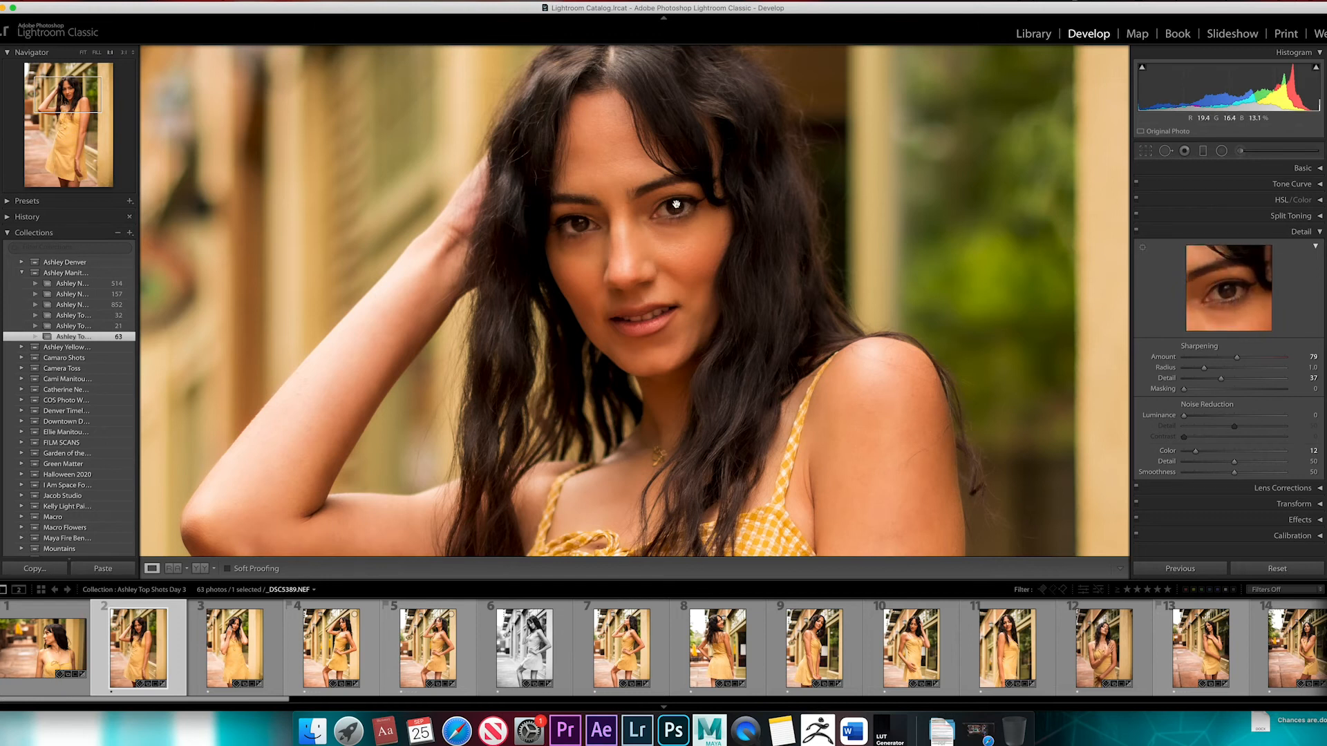
pyautogui.click(731, 239)
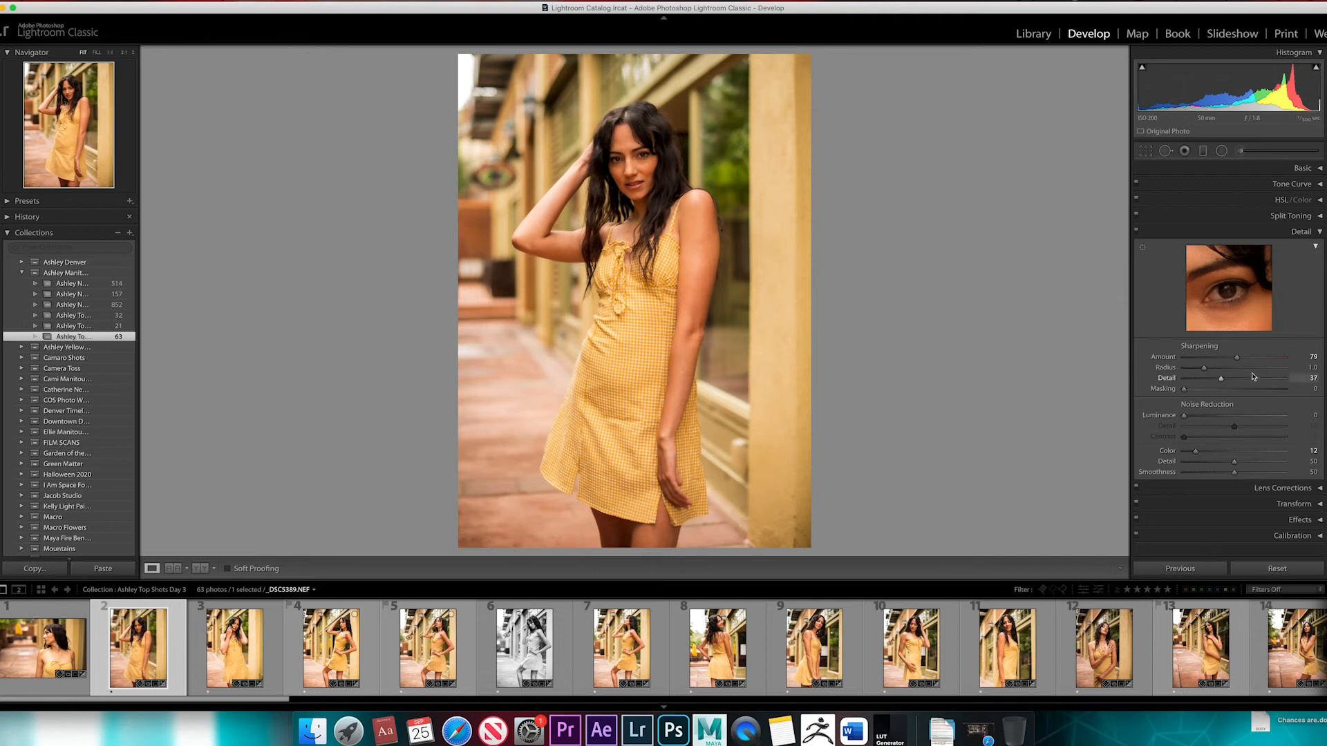
# Lower the Sharpening Amount slightly and raise it again to 73
pyautogui.moveTo(1237, 357)
pyautogui.mouseDown()
pyautogui.moveTo(1194, 359)
pyautogui.moveTo(1232, 358)
pyautogui.mouseUp()
pyautogui.moveTo(1231, 357); pyautogui.dragTo(1236, 358)
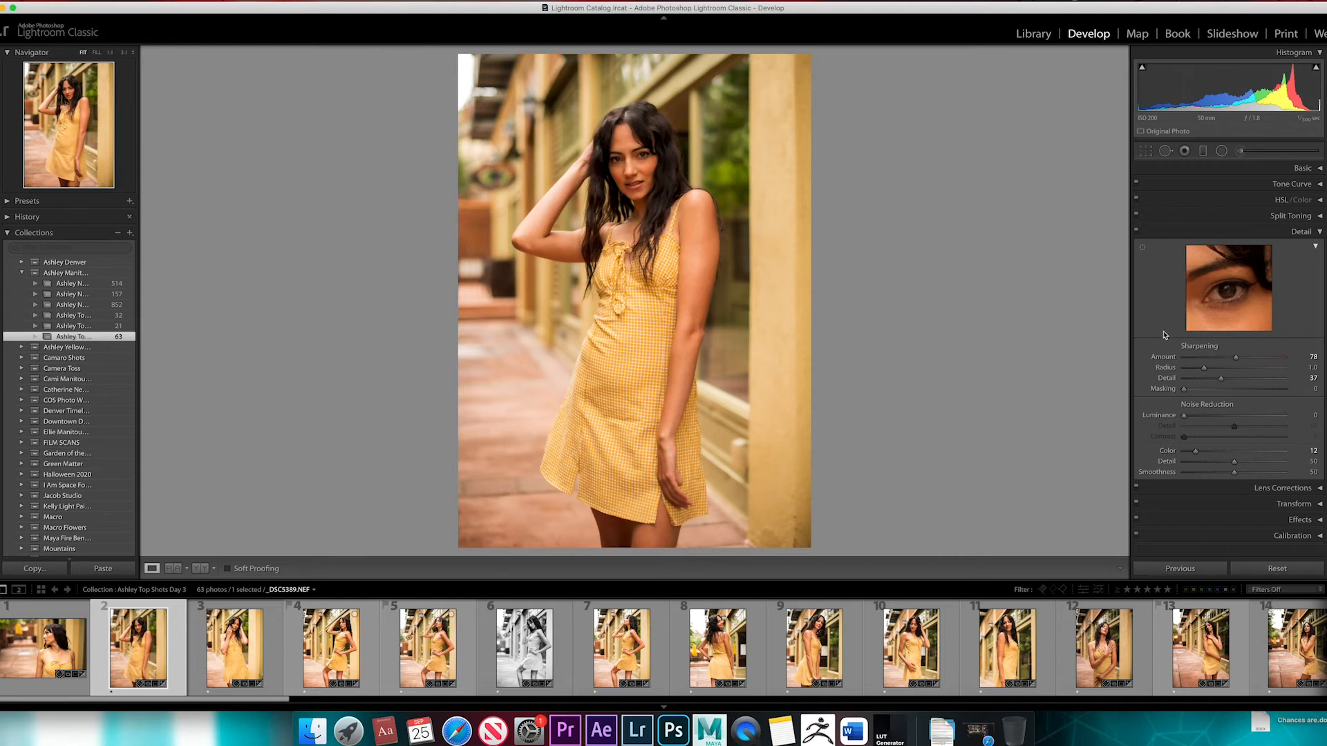
# Open Lens Corrections, zoom in on the bright upper background, and compare it with Remove Chromatic Aberration off and on
pyautogui.click(1320, 232)
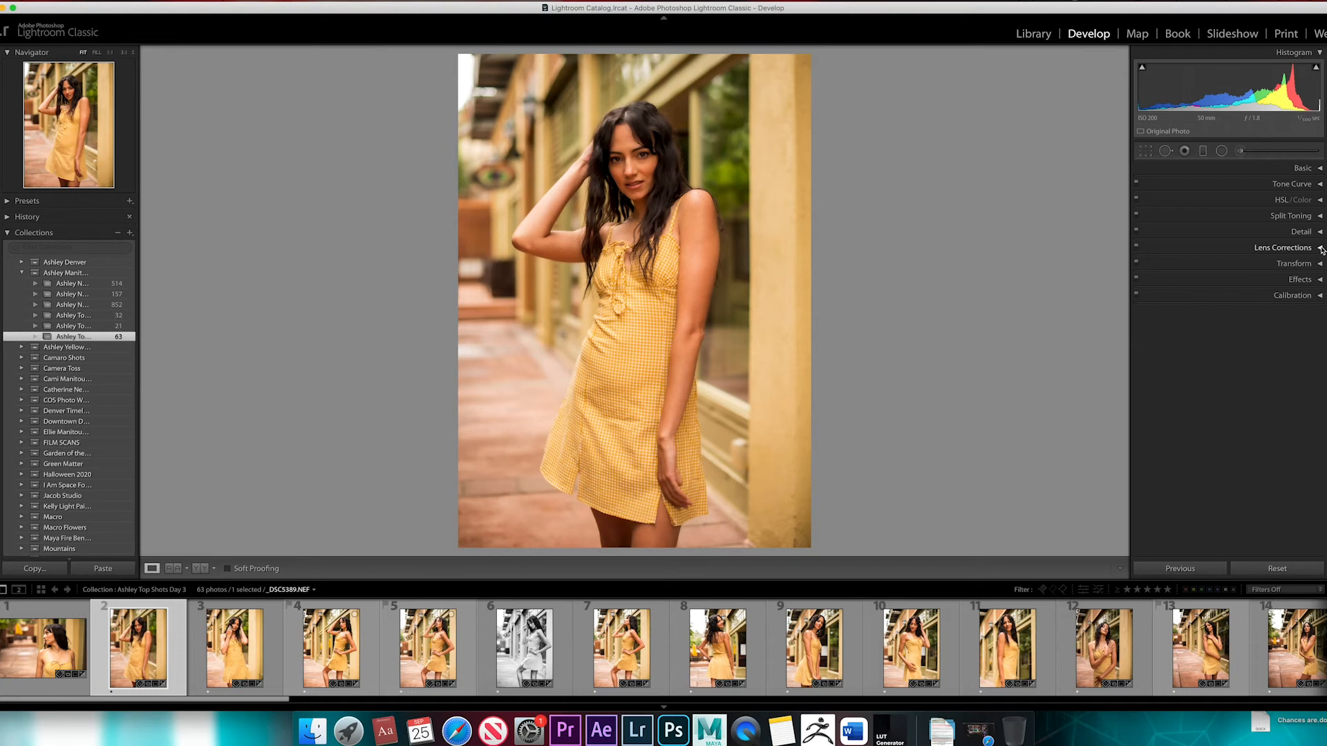
pyautogui.click(1321, 248)
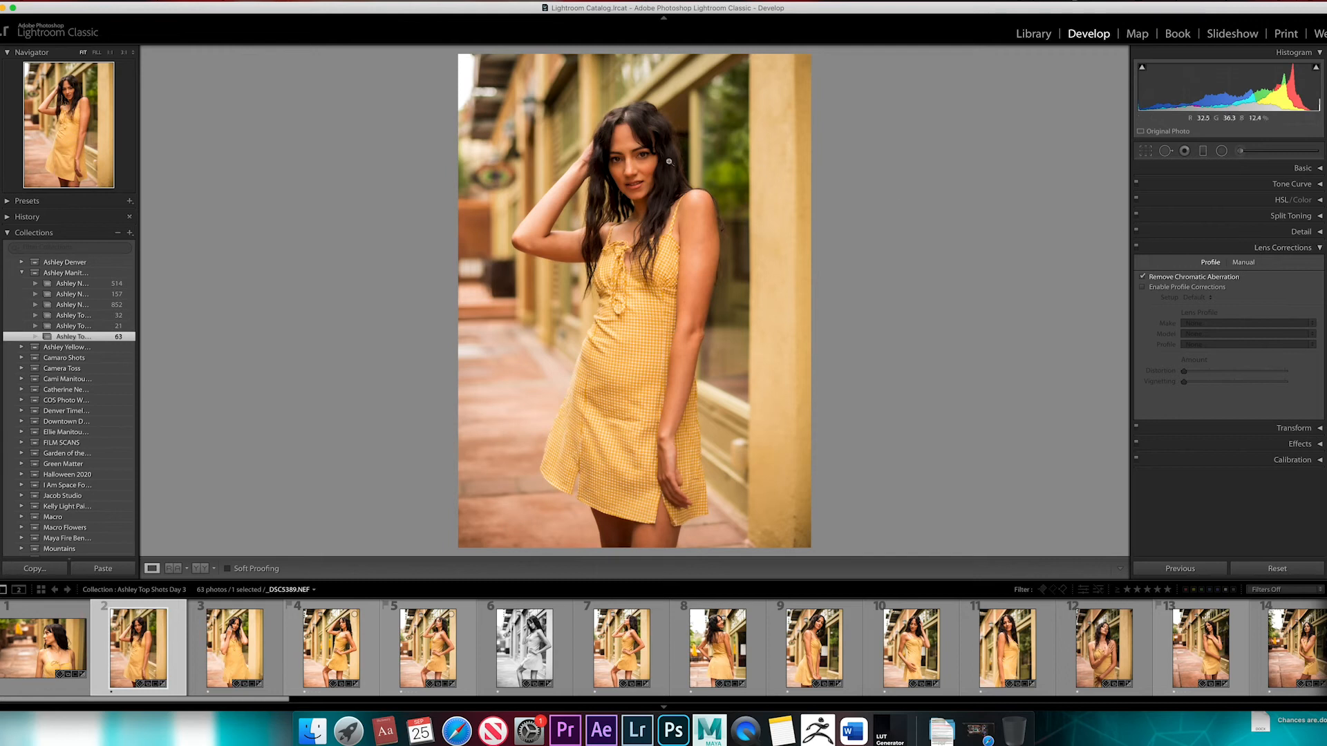
pyautogui.click(473, 93)
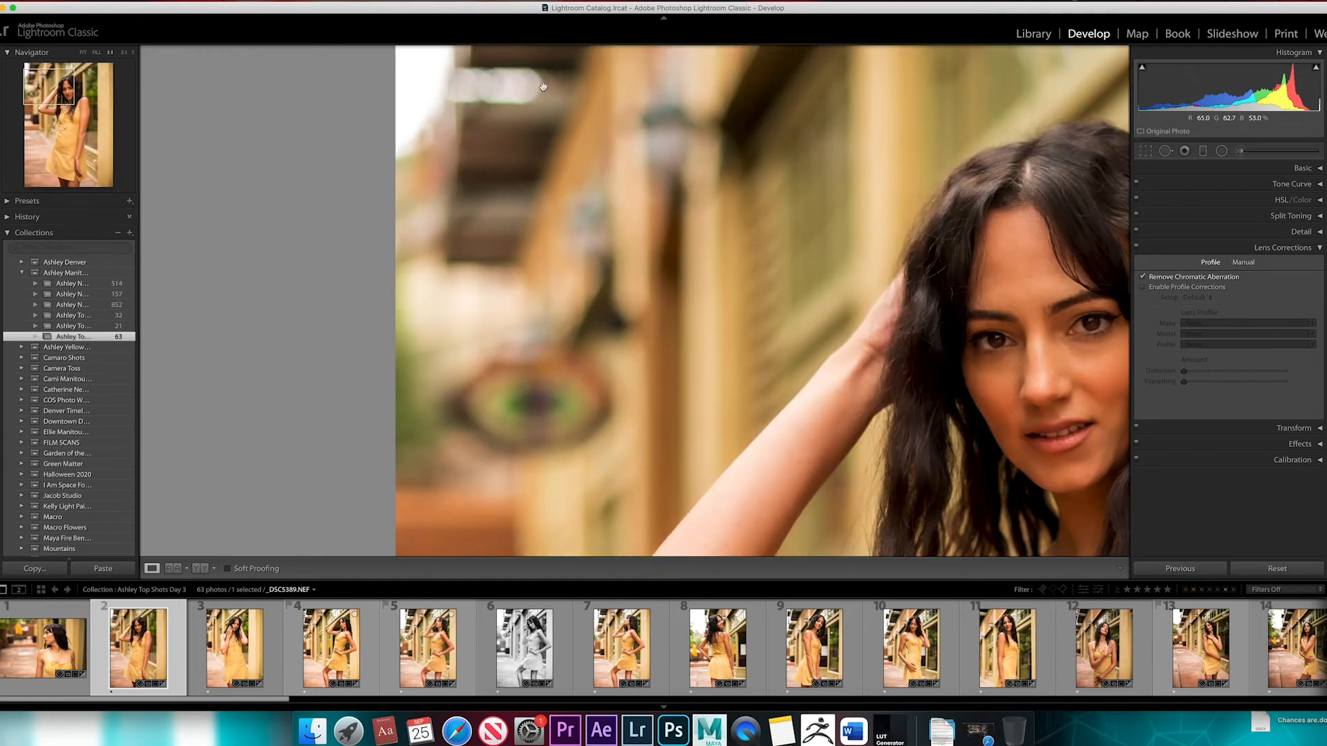
pyautogui.click(1143, 277)
pyautogui.click(1143, 277)
pyautogui.click(1143, 277)
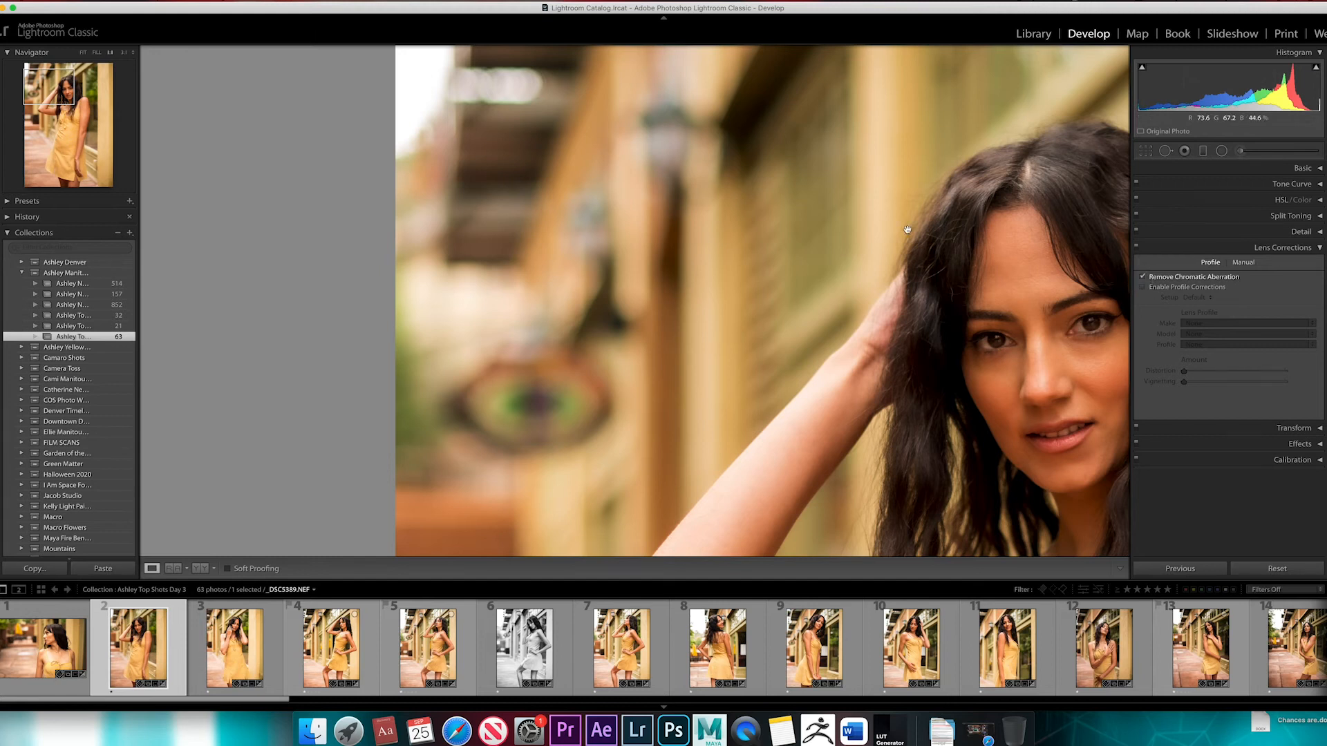
# Enable the lens profile corrections and compare the full photo with and without them, leaving them enabled
pyautogui.click(1179, 288)
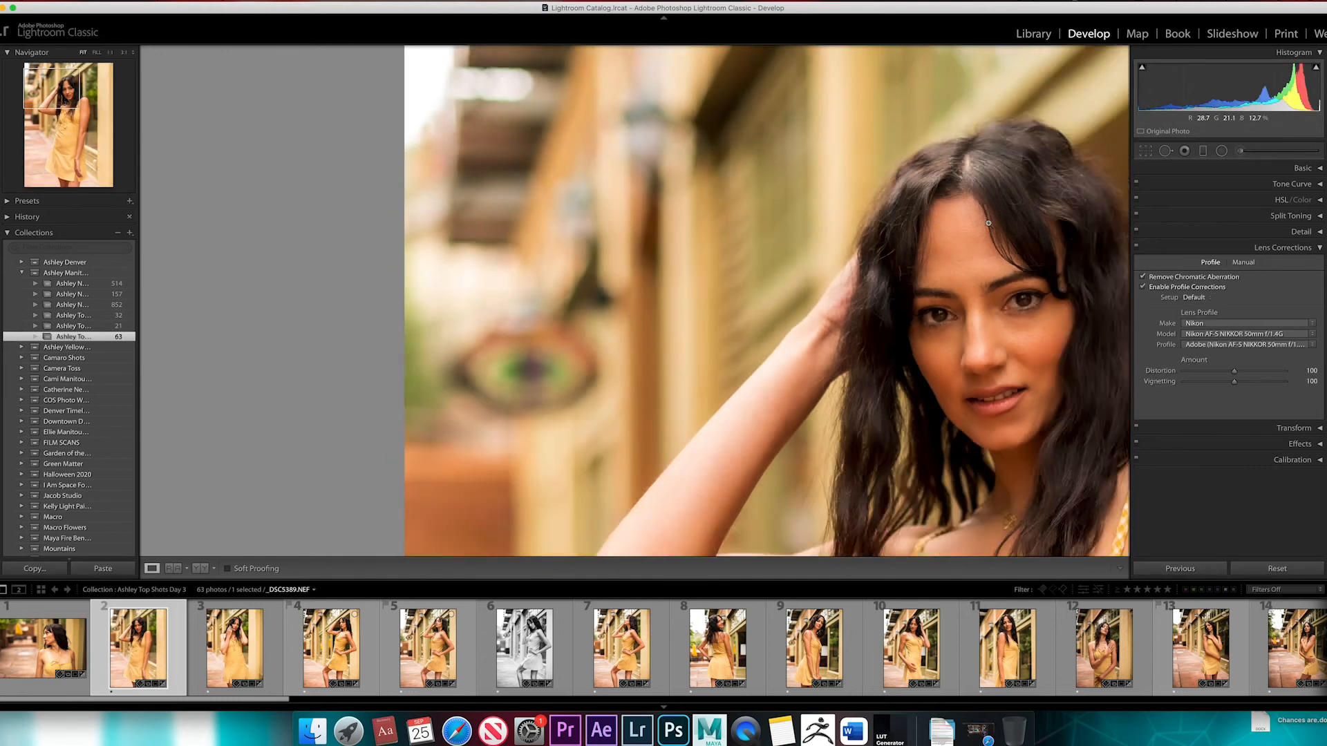
pyautogui.press('z')
pyautogui.click(1144, 287)
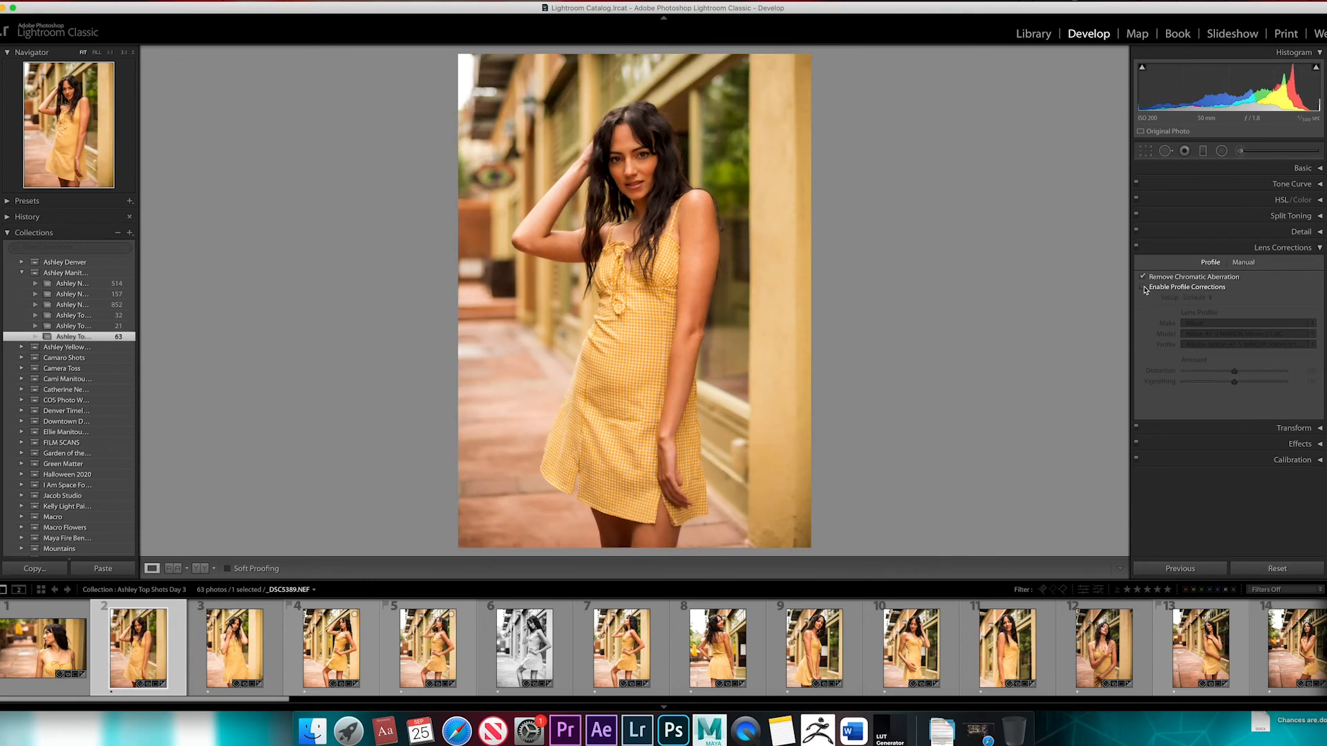
pyautogui.click(1144, 287)
pyautogui.click(1143, 287)
pyautogui.click(1144, 288)
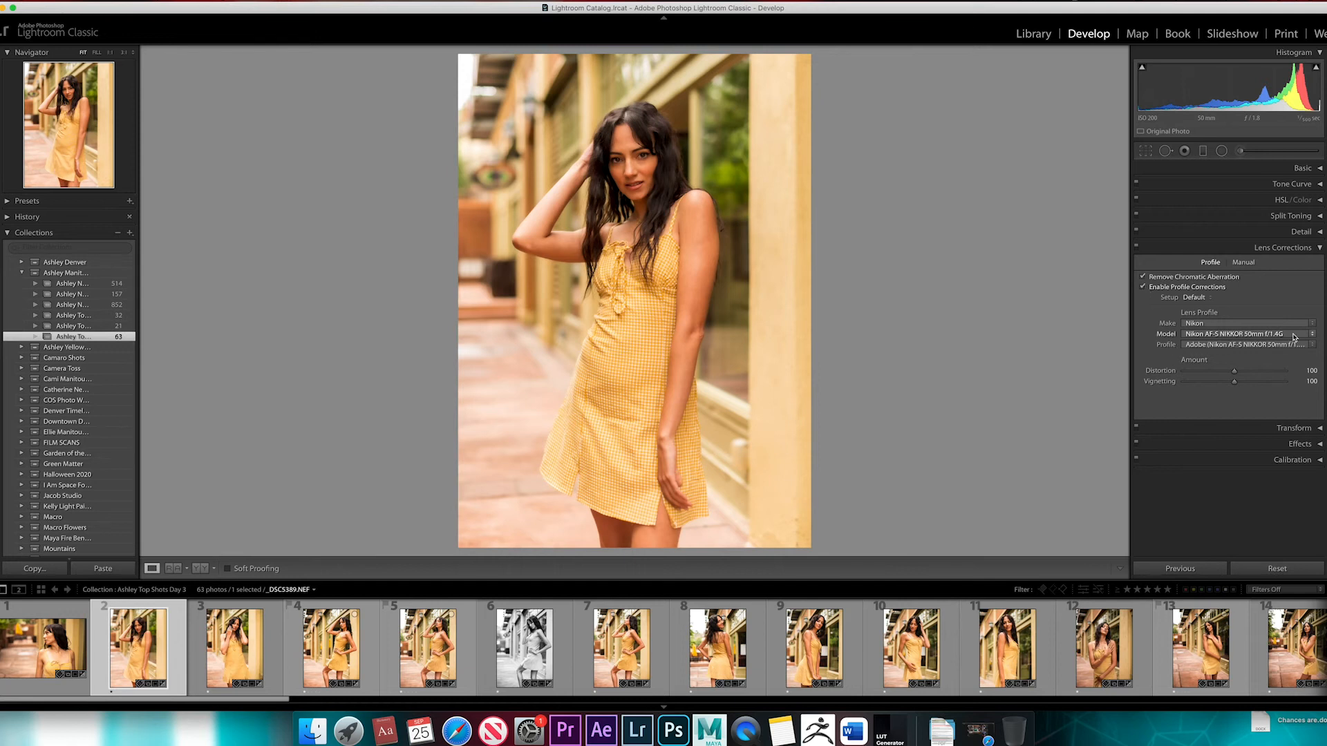
# Compare the photo with only the profile corrections off and with all Lens Corrections off, restoring both
pyautogui.click(1143, 288)
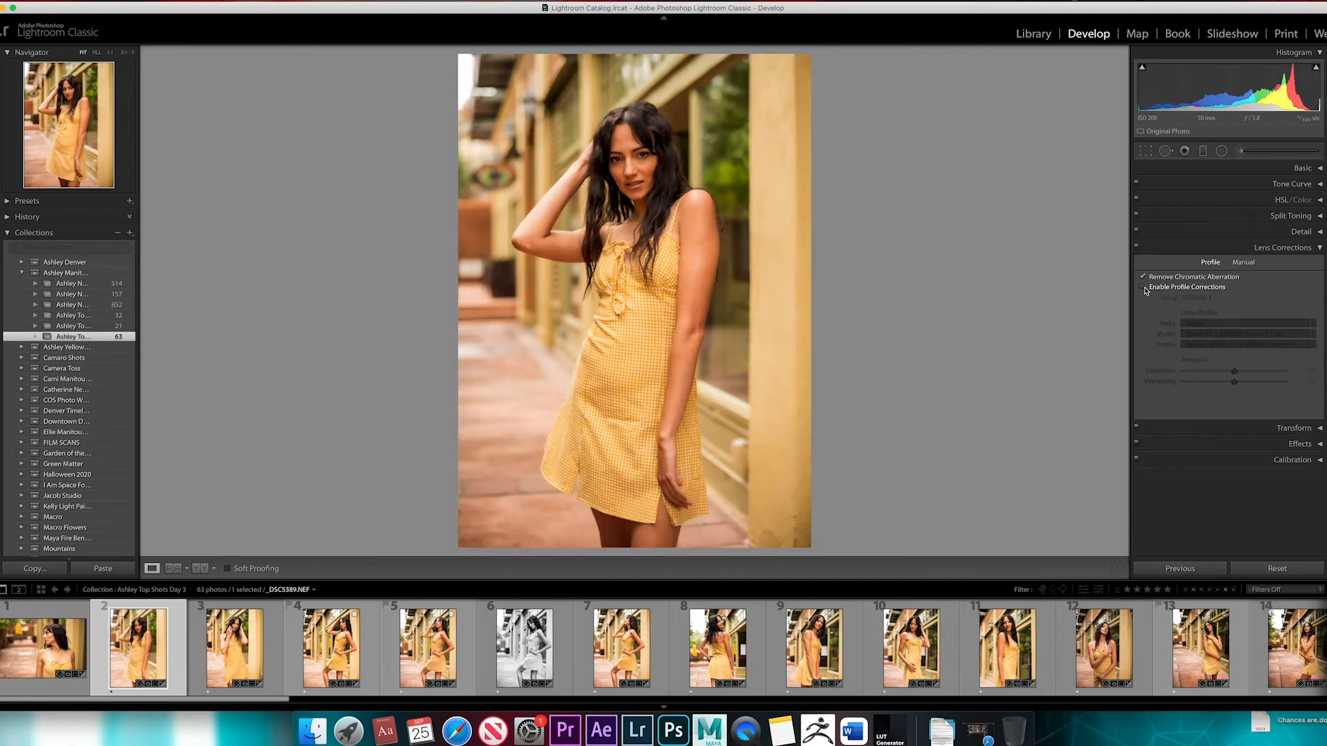
pyautogui.click(1143, 288)
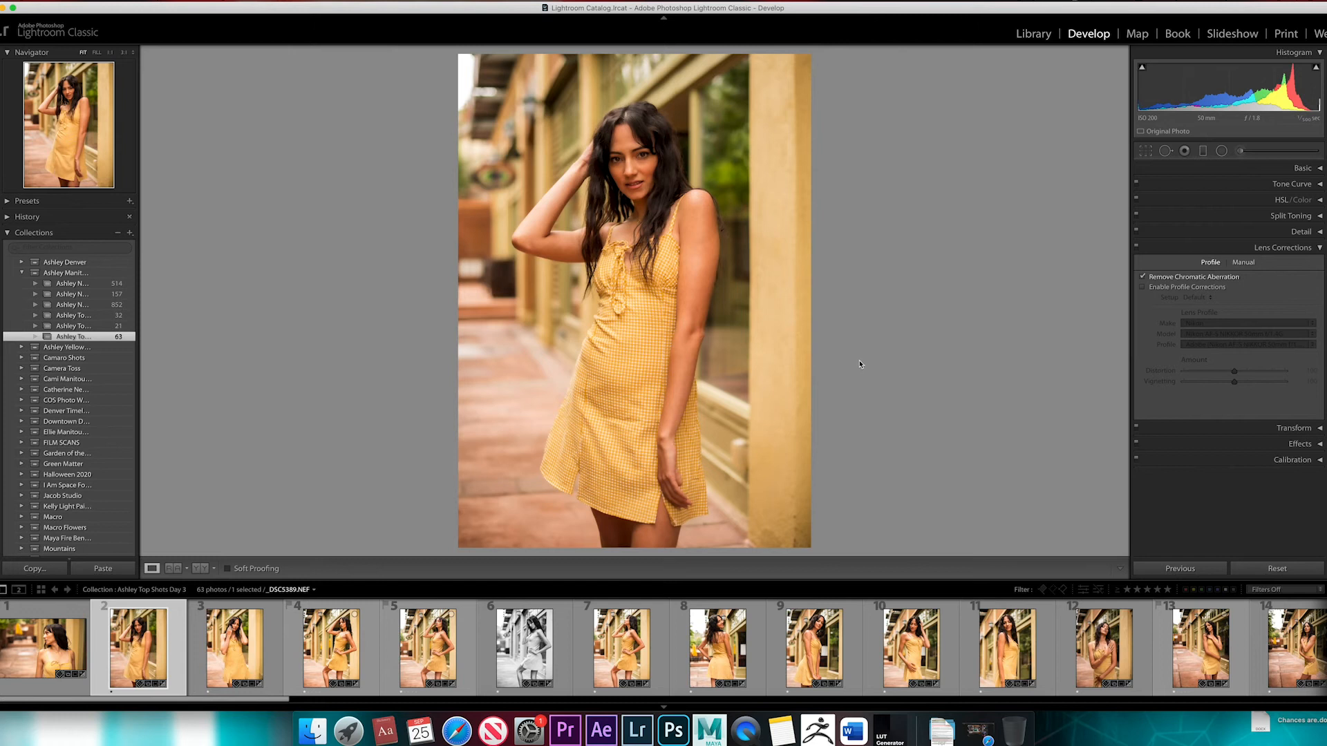
pyautogui.click(1143, 288)
pyautogui.click(1144, 288)
pyautogui.click(1144, 287)
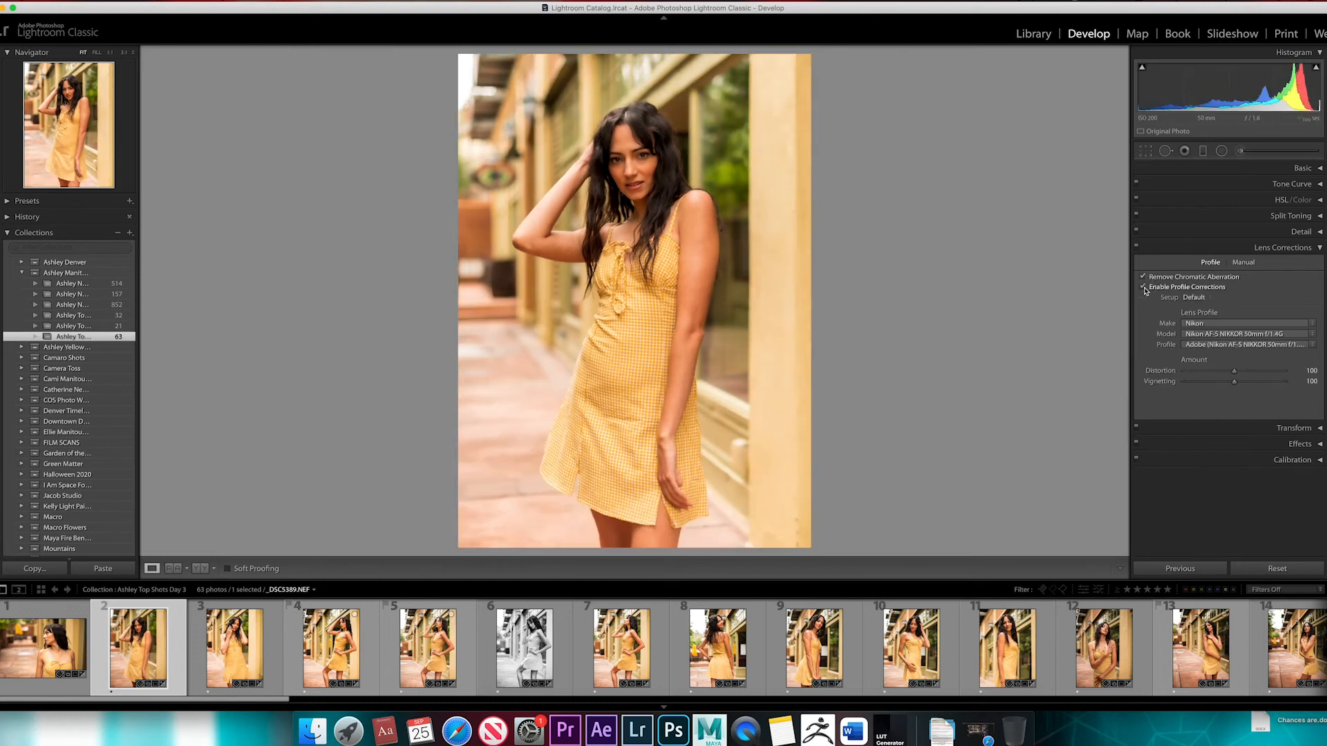
pyautogui.click(1144, 287)
pyautogui.click(1143, 287)
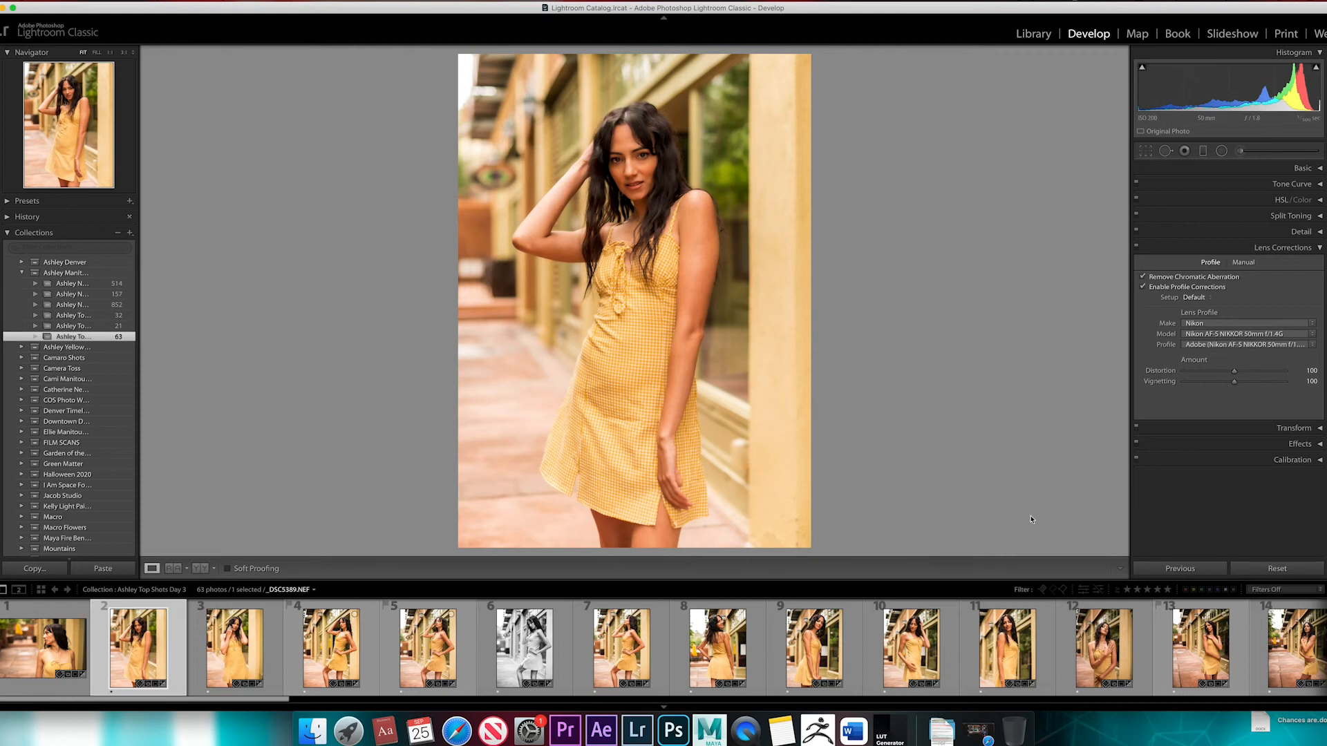
pyautogui.click(1136, 248)
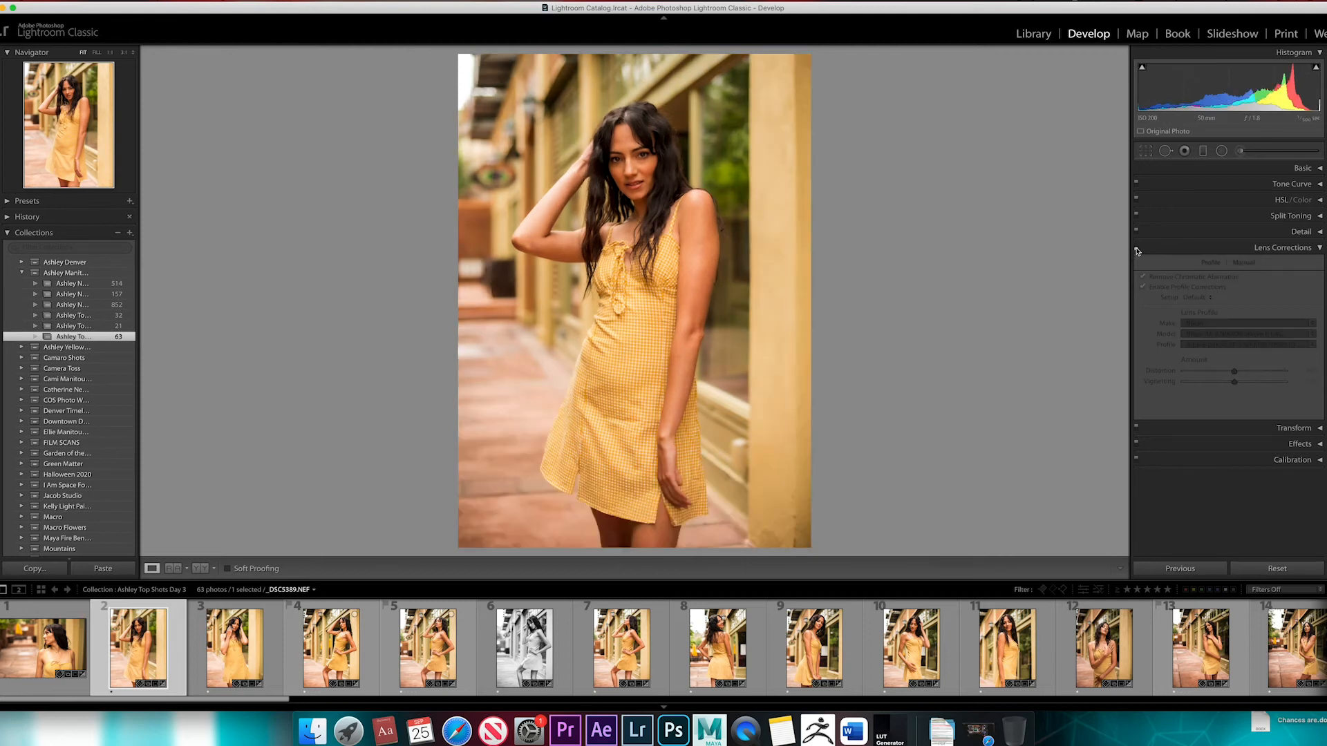
pyautogui.click(1136, 247)
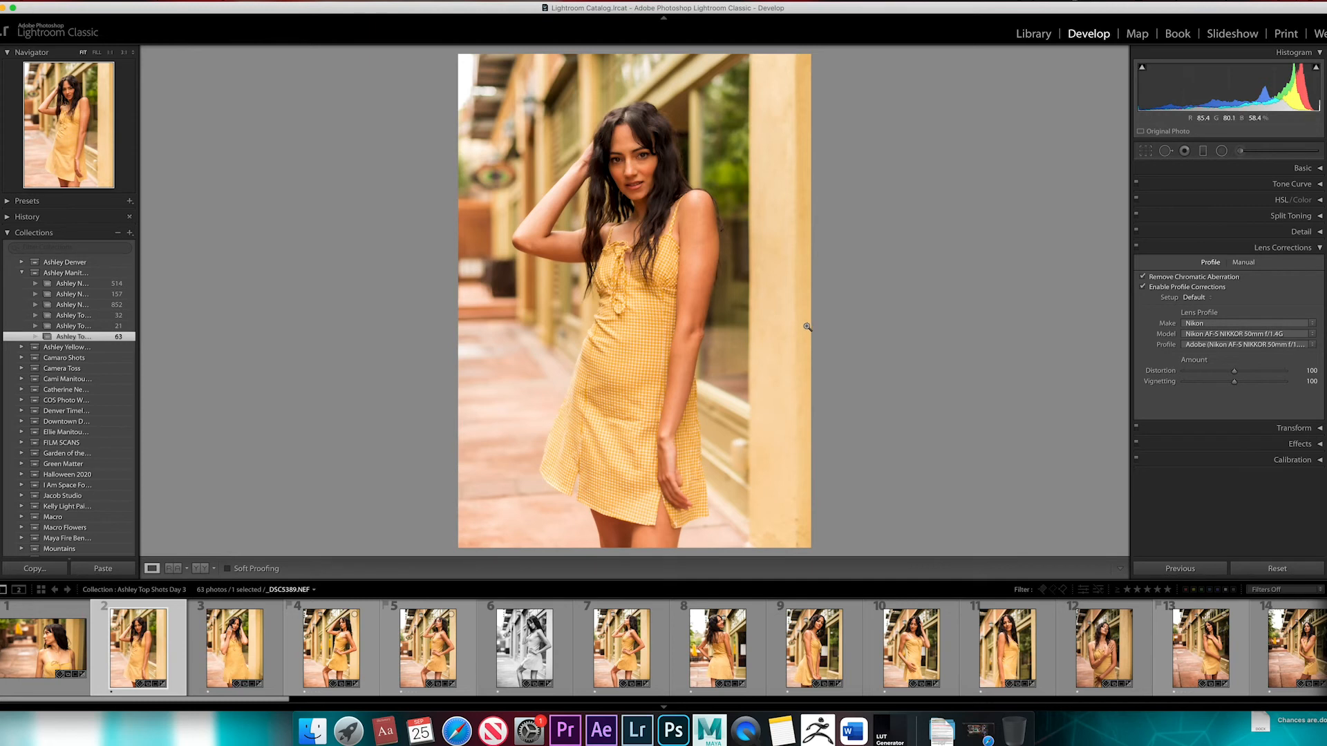
# Review the available lens makes, models and profiles, keeping the Nikon AF-S NIKKOR 50mm f/1.4G profile
pyautogui.click(1198, 324)
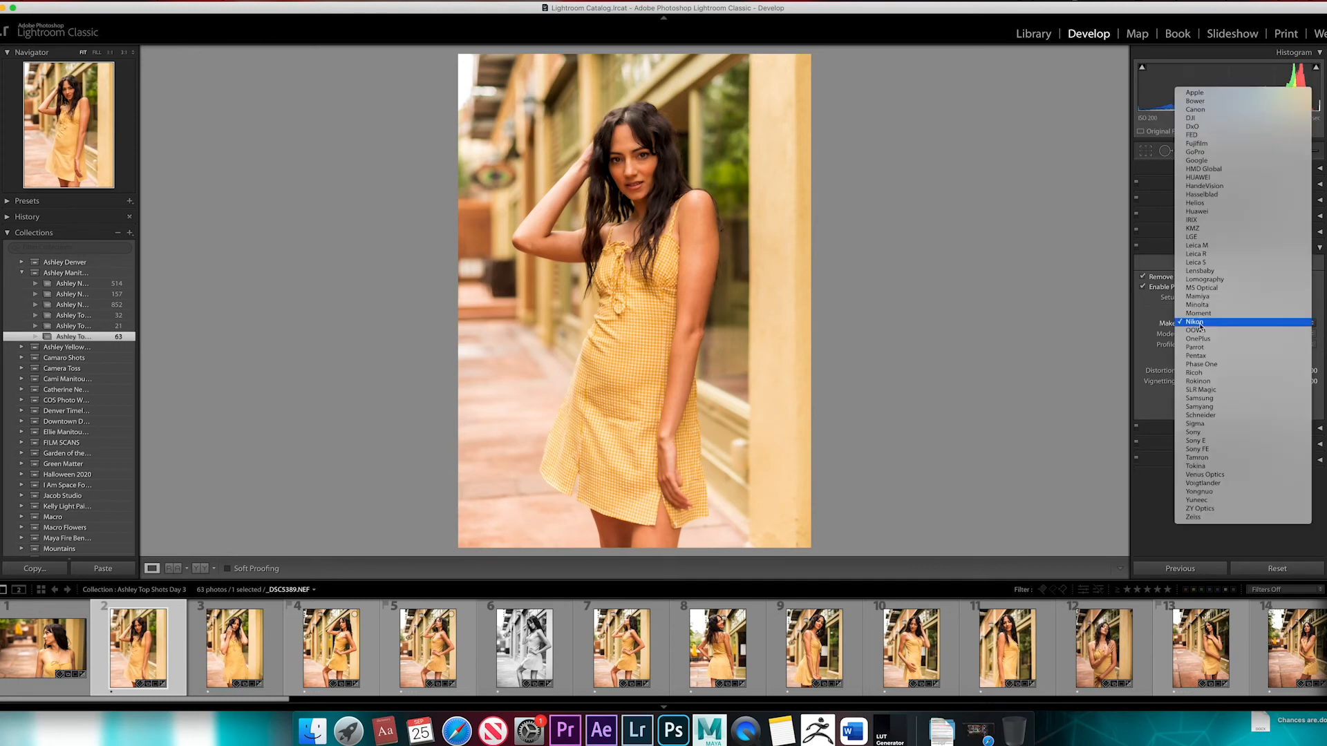
pyautogui.click(1152, 359)
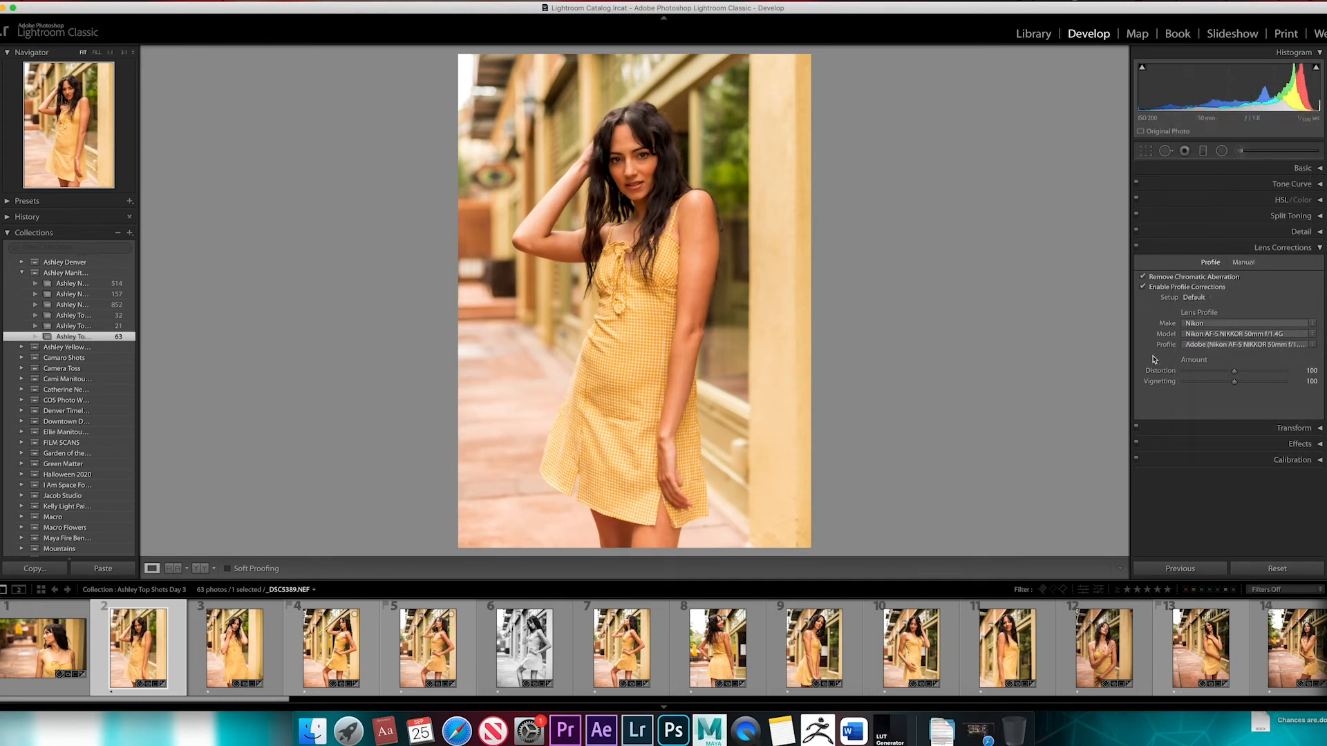
pyautogui.click(1192, 335)
pyautogui.click(1133, 379)
pyautogui.click(1202, 345)
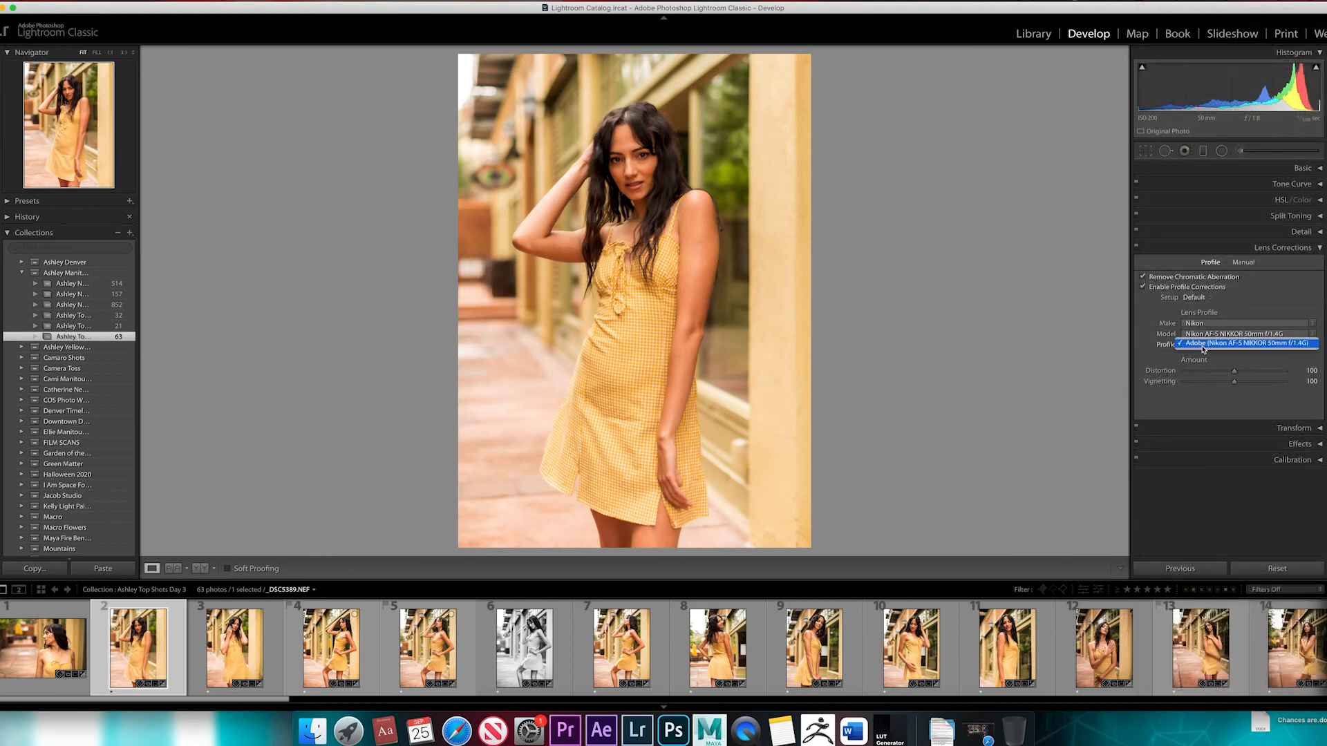
pyautogui.click(1256, 349)
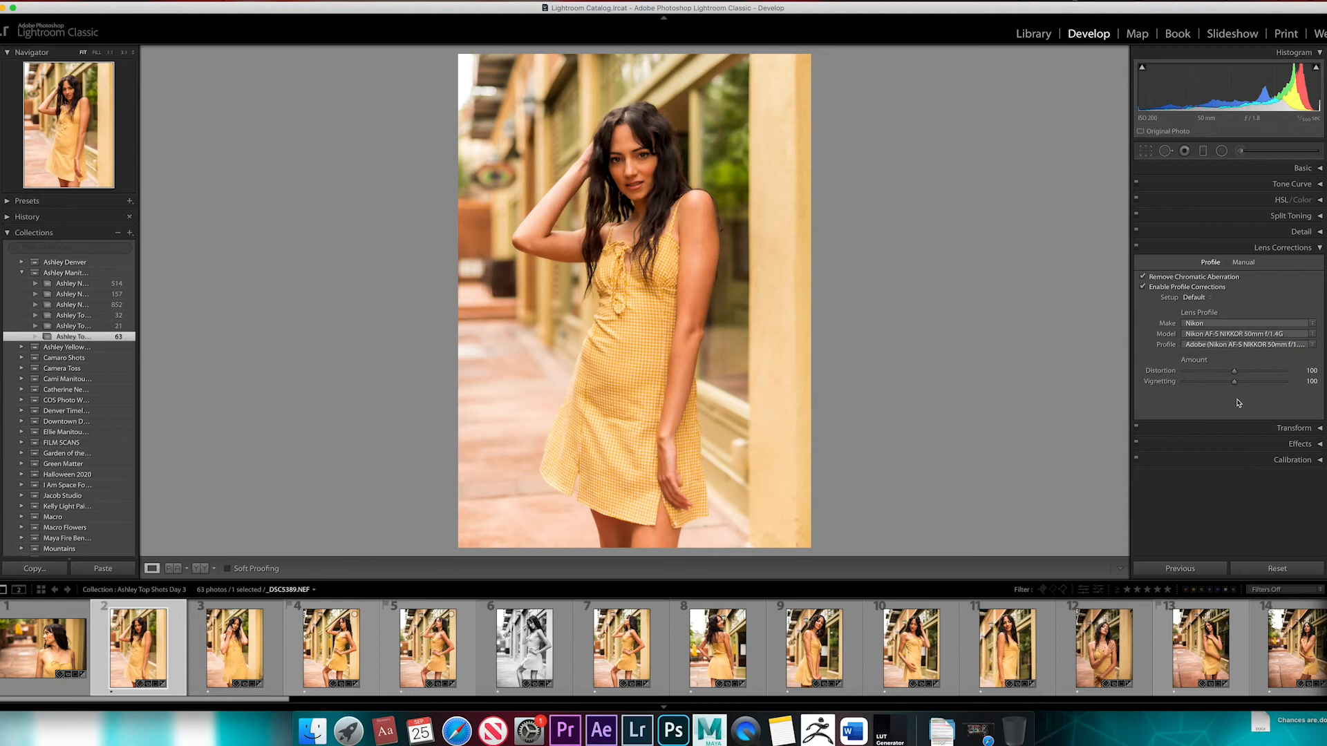
pyautogui.click(1206, 326)
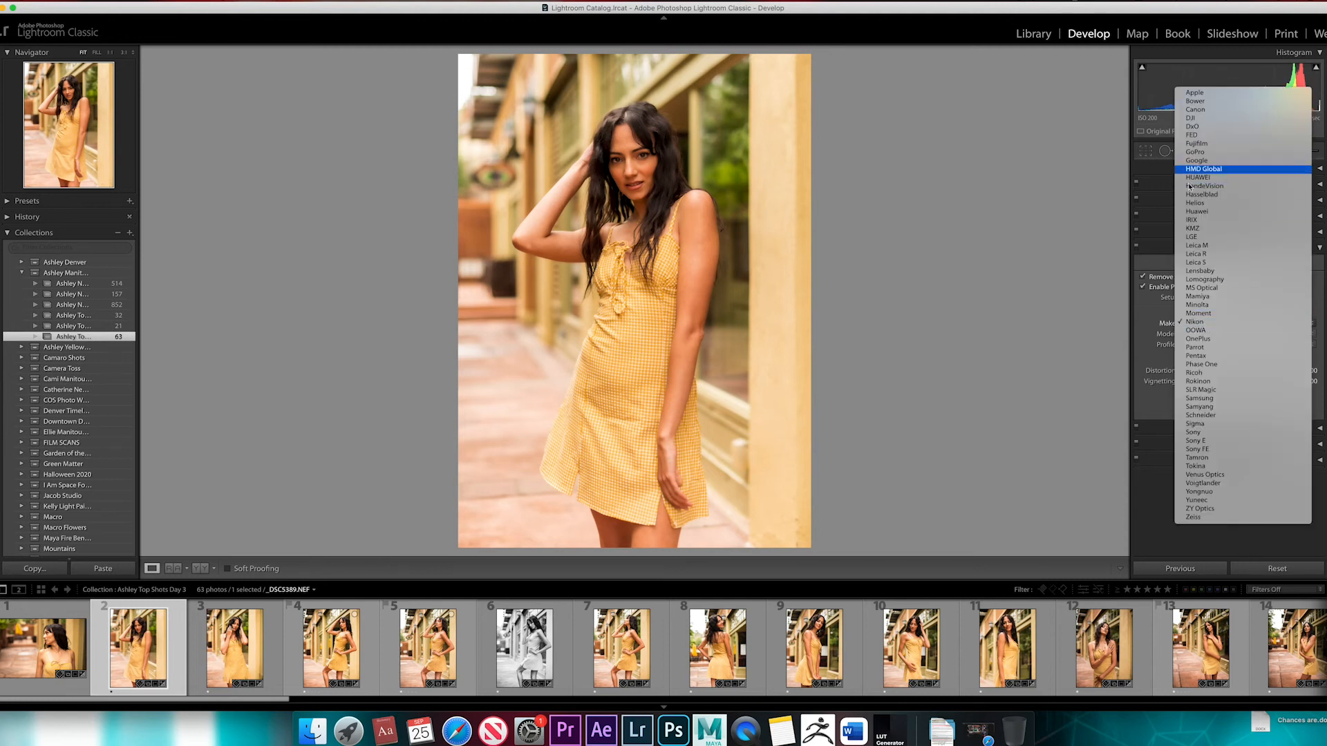
pyautogui.click(1140, 316)
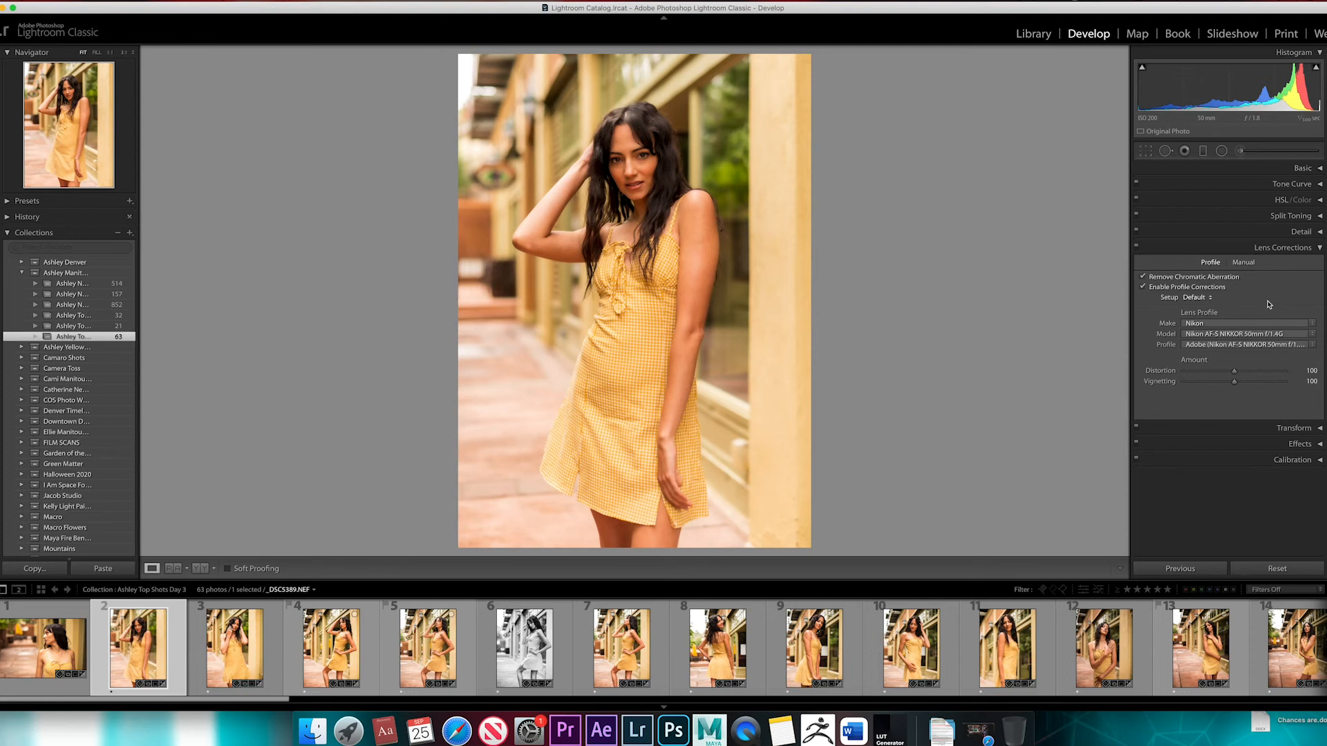
# Try a darker manual lens Vignetting amount and a Distortion change, resetting each to 0
pyautogui.click(1252, 265)
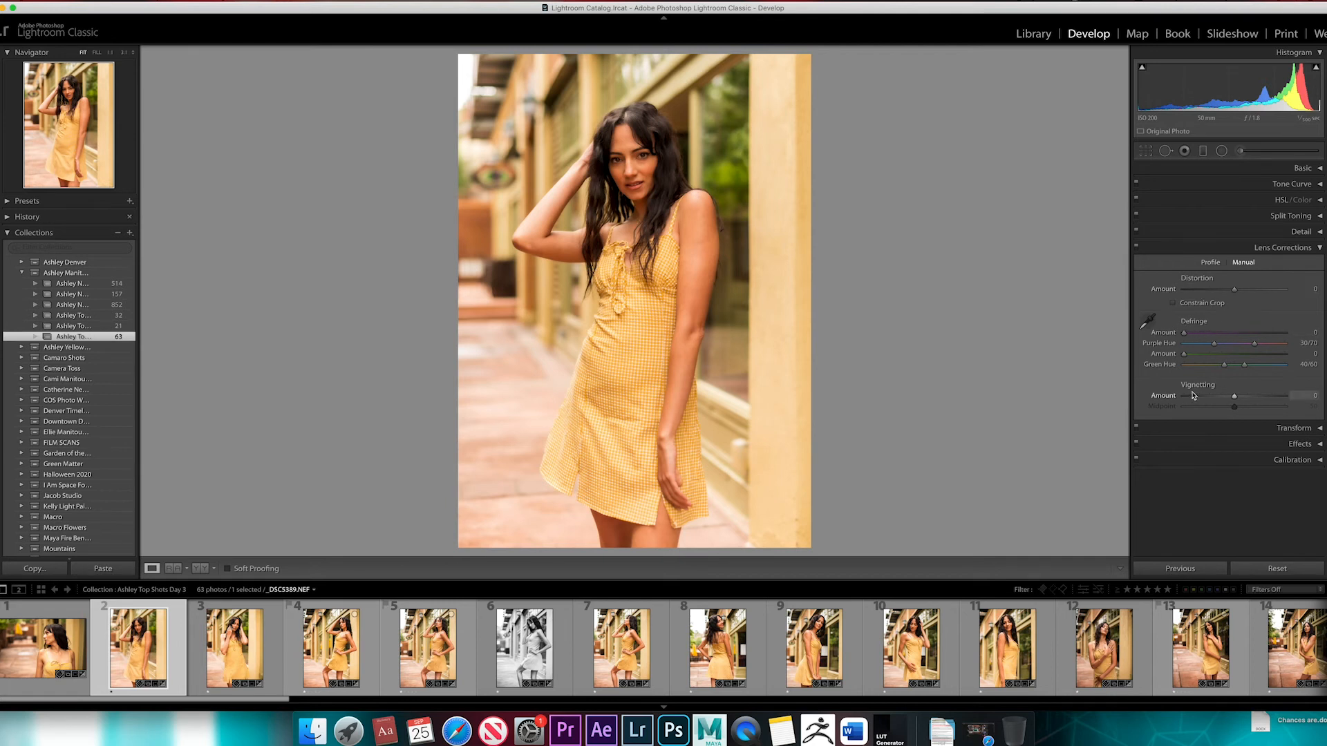
pyautogui.moveTo(1234, 395)
pyautogui.mouseDown()
pyautogui.moveTo(1206, 398)
pyautogui.moveTo(1247, 396)
pyautogui.moveTo(1194, 397)
pyautogui.moveTo(1221, 399)
pyautogui.mouseUp()
pyautogui.doubleClick(1223, 398)
pyautogui.moveTo(1236, 293)
pyautogui.mouseDown()
pyautogui.moveTo(1207, 296)
pyautogui.moveTo(1271, 285)
pyautogui.moveTo(1237, 288)
pyautogui.mouseUp()
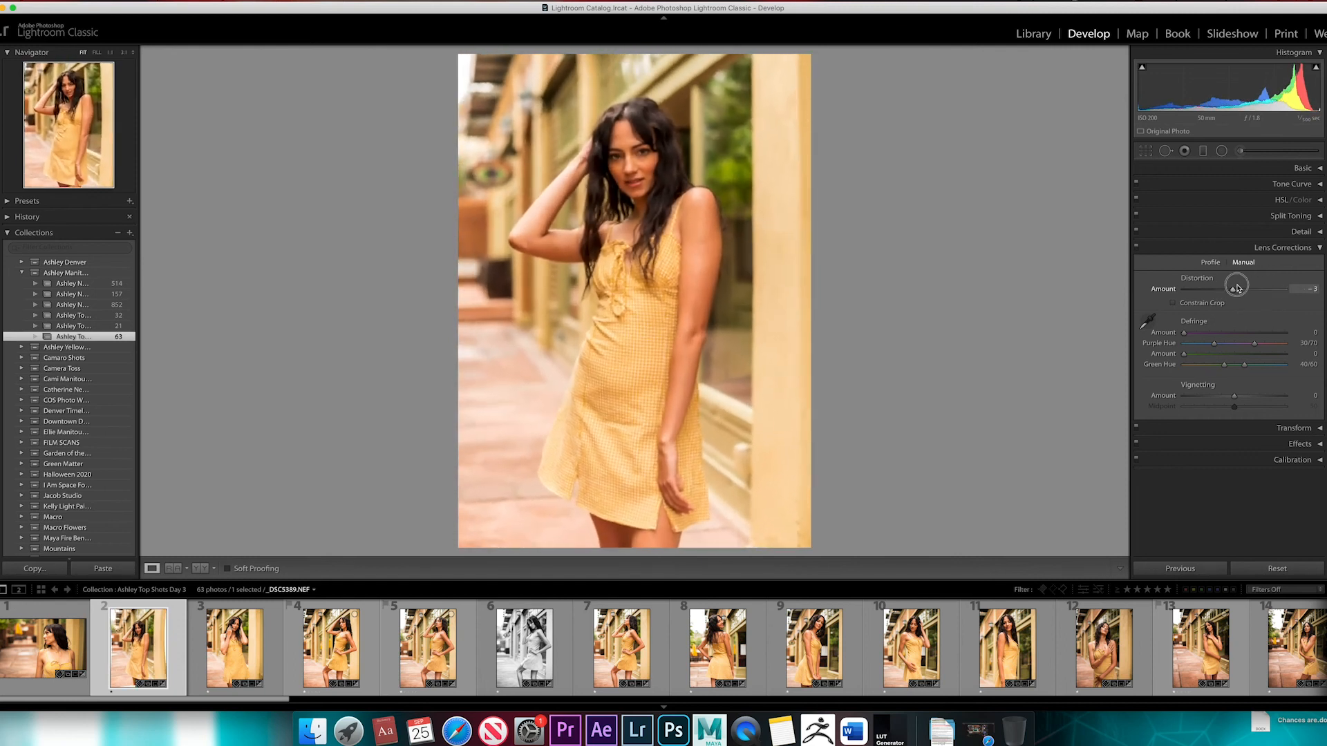
pyautogui.doubleClick(1245, 291)
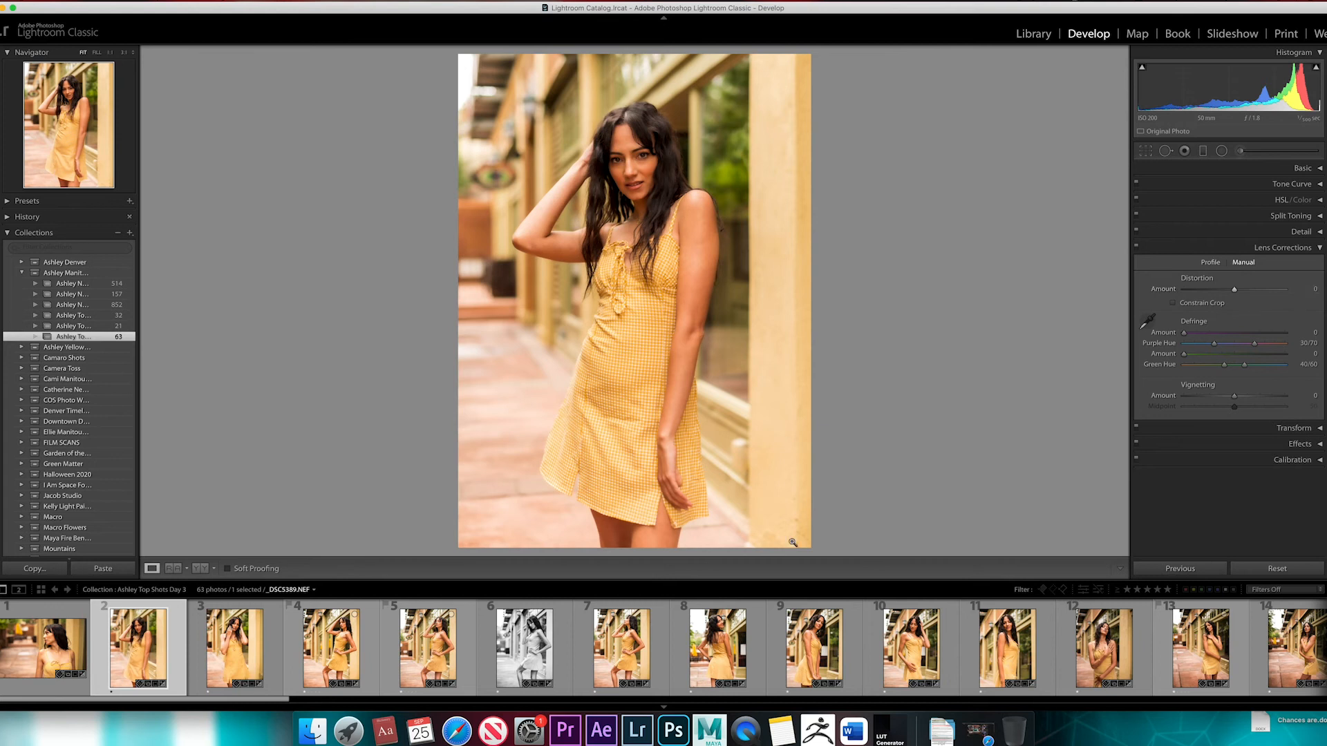
# Browse the collection's photos and open the full-length wide-angle shot with the parasol, _DSC5808.NEF
pyautogui.scroll(-5, 1008, 657)
pyautogui.scroll(-10, 1007, 666)
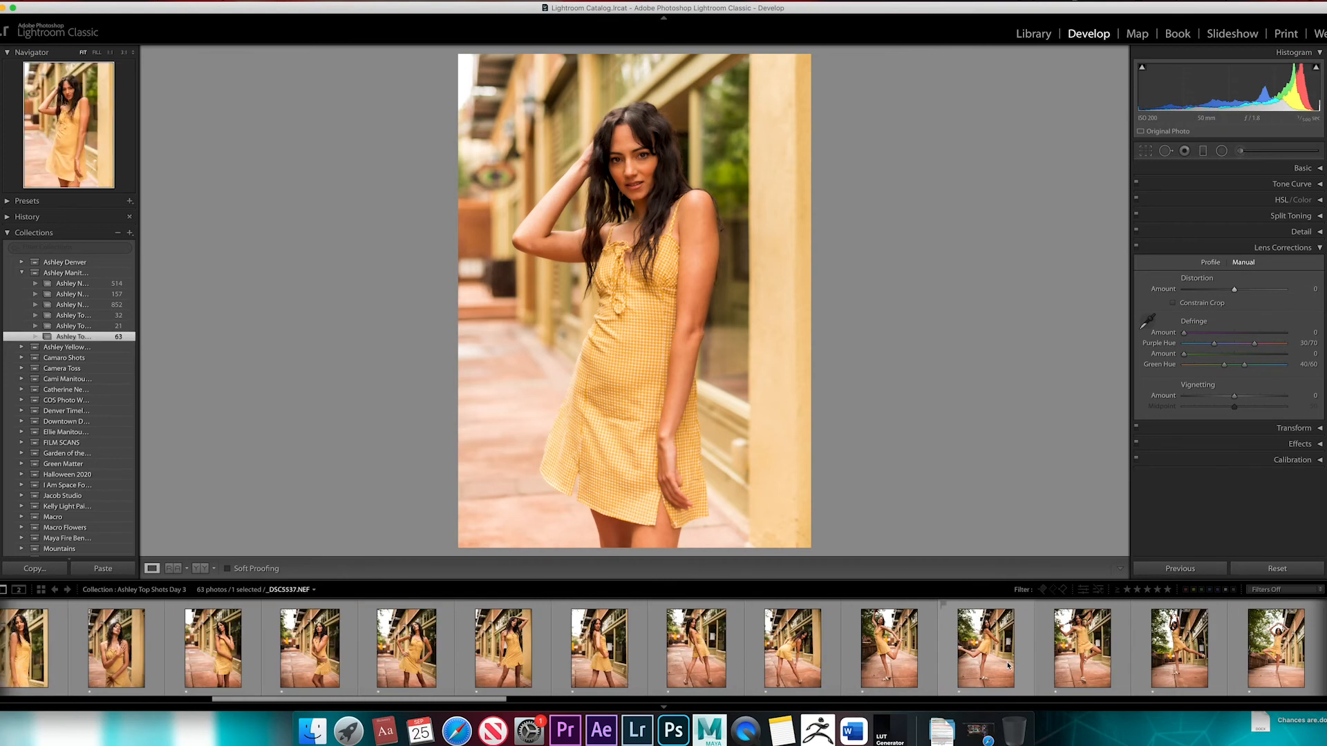
pyautogui.scroll(3, 1008, 666)
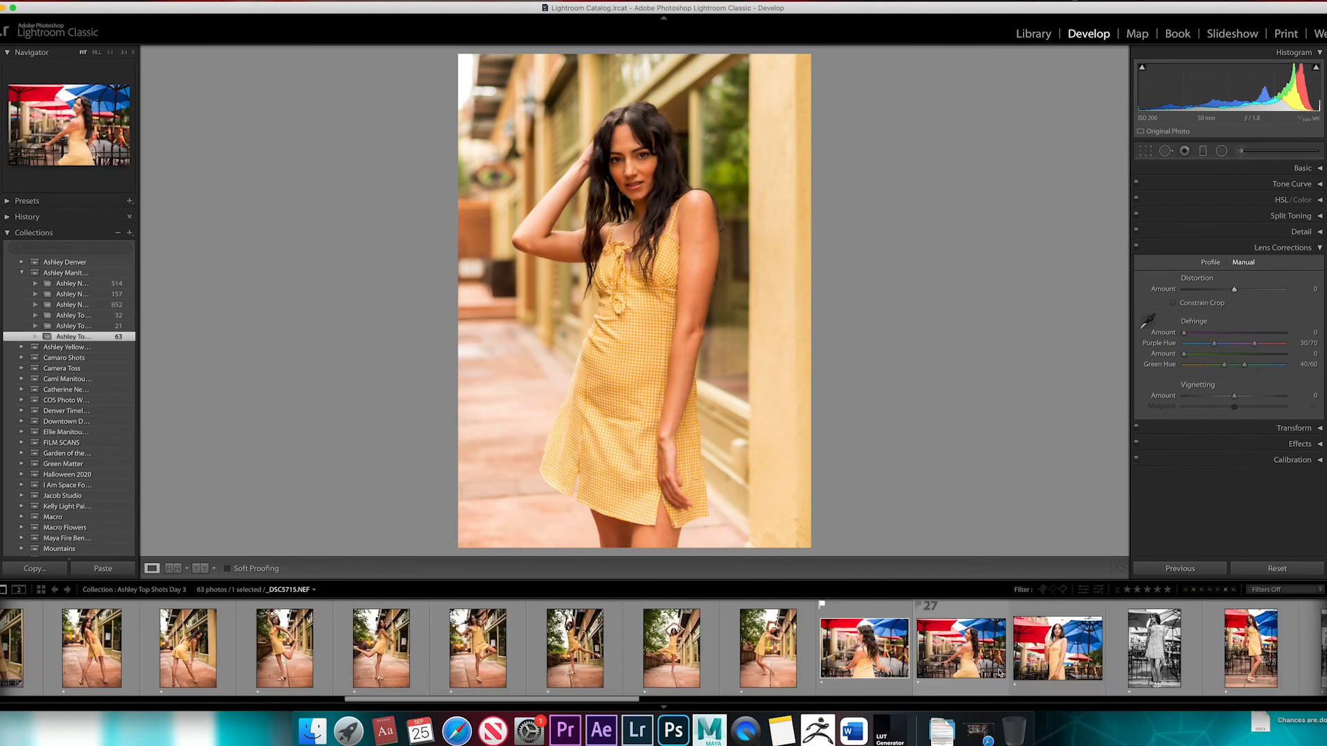
pyautogui.scroll(15, 785, 653)
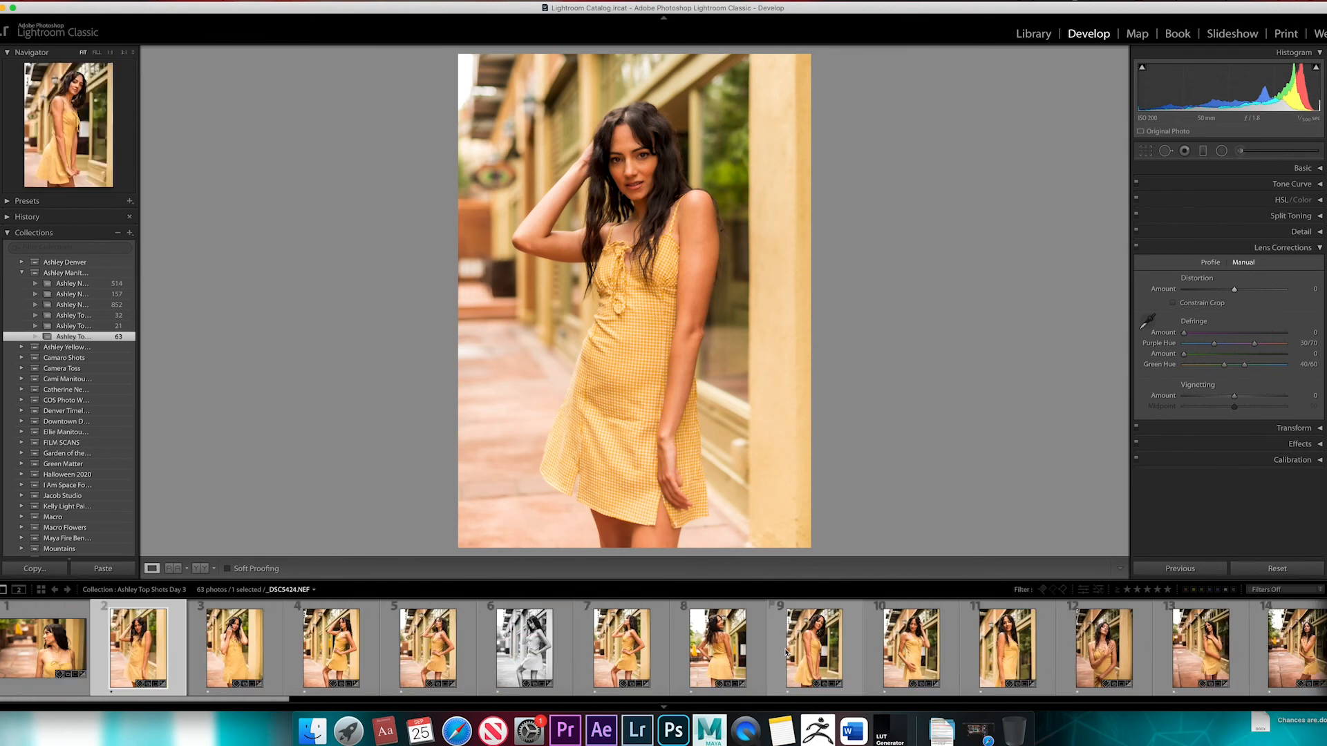
pyautogui.scroll(-12, 786, 653)
pyautogui.scroll(-10, 785, 653)
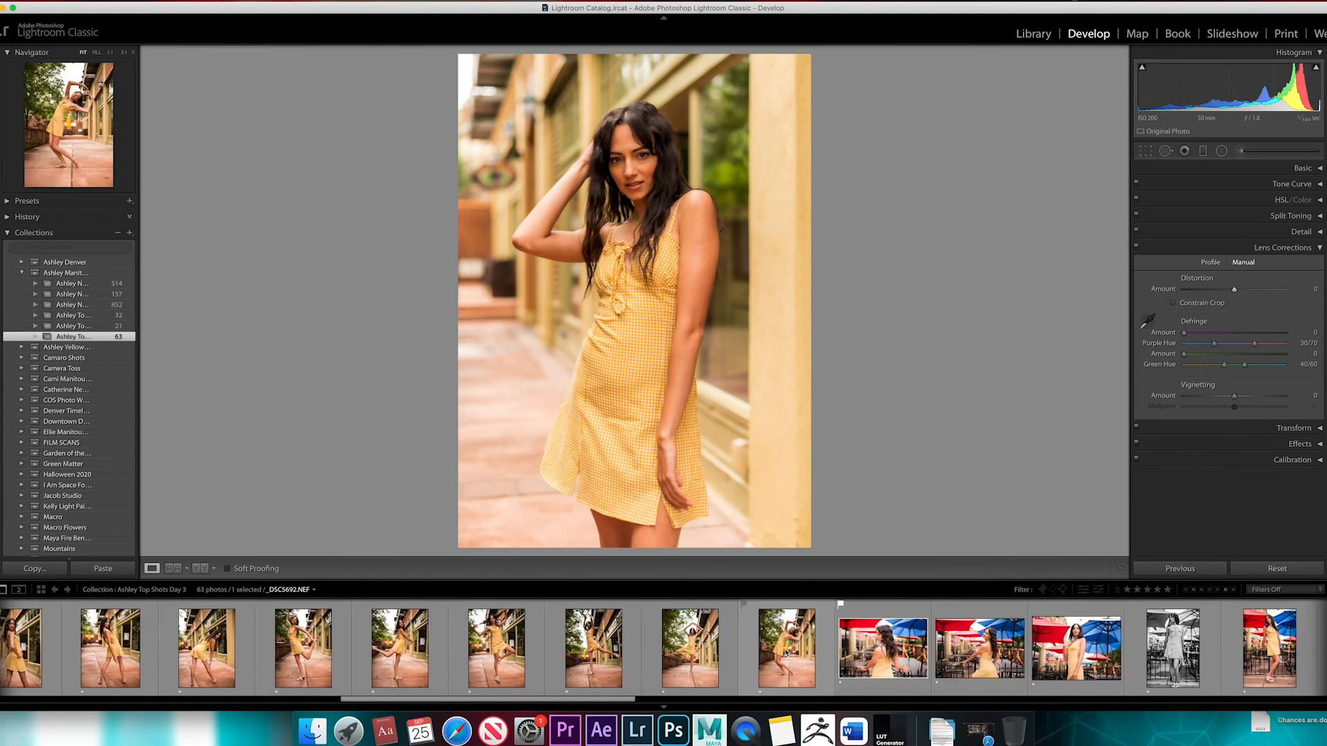
pyautogui.scroll(10, 785, 653)
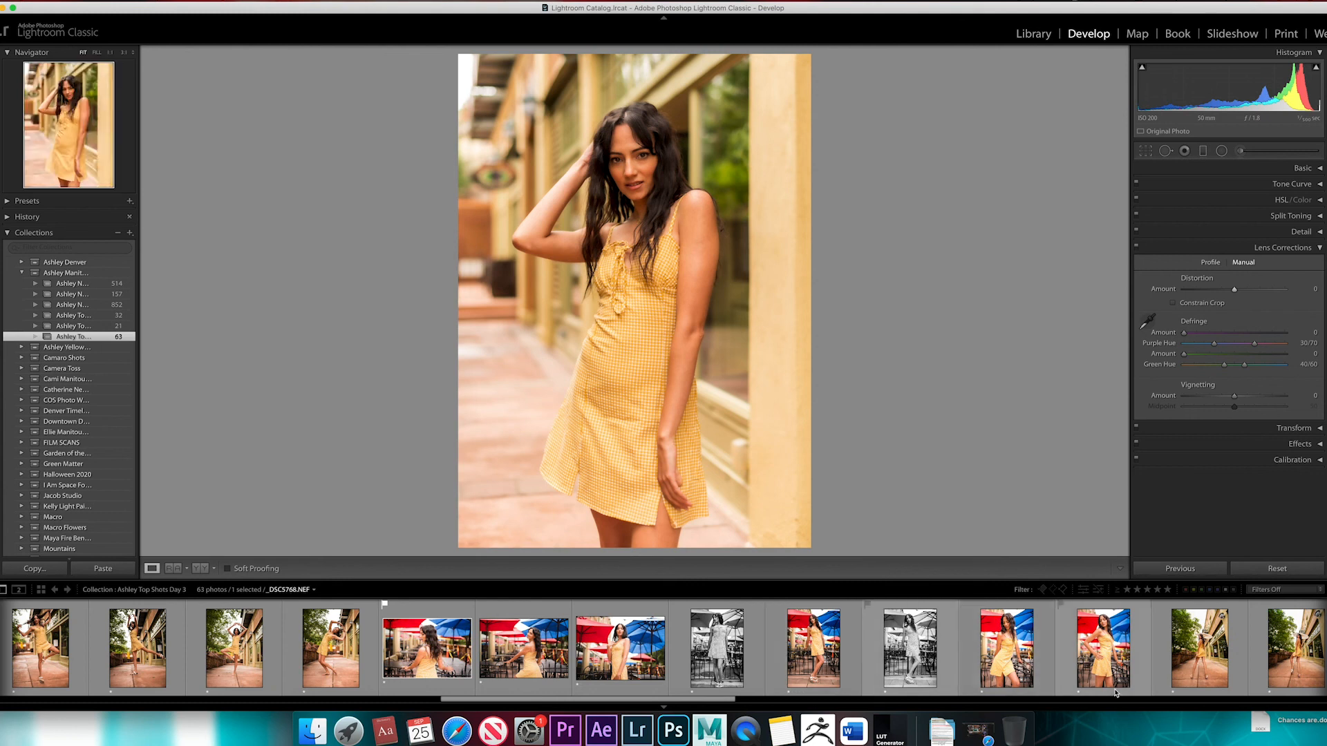
pyautogui.click(1195, 656)
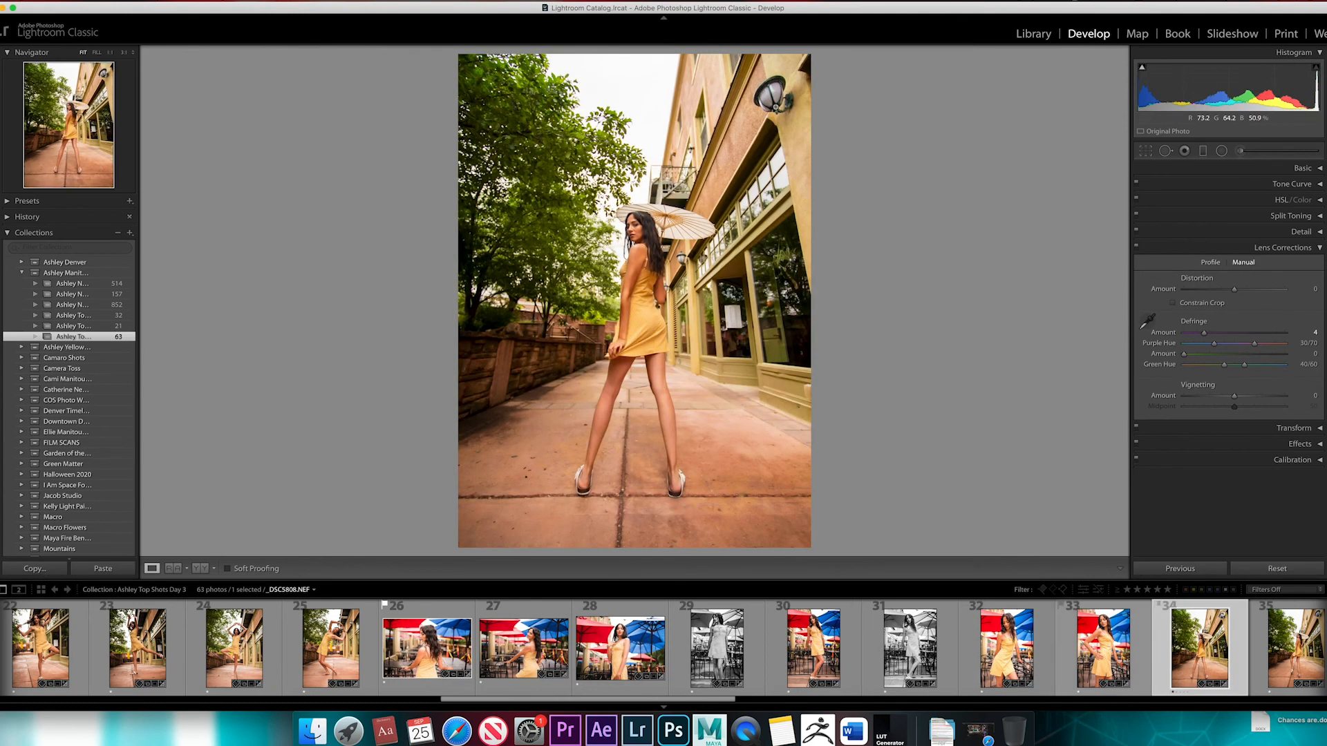
# Show the lens profile settings of the parasol photo and compare it with profile corrections off and on
pyautogui.click(1210, 262)
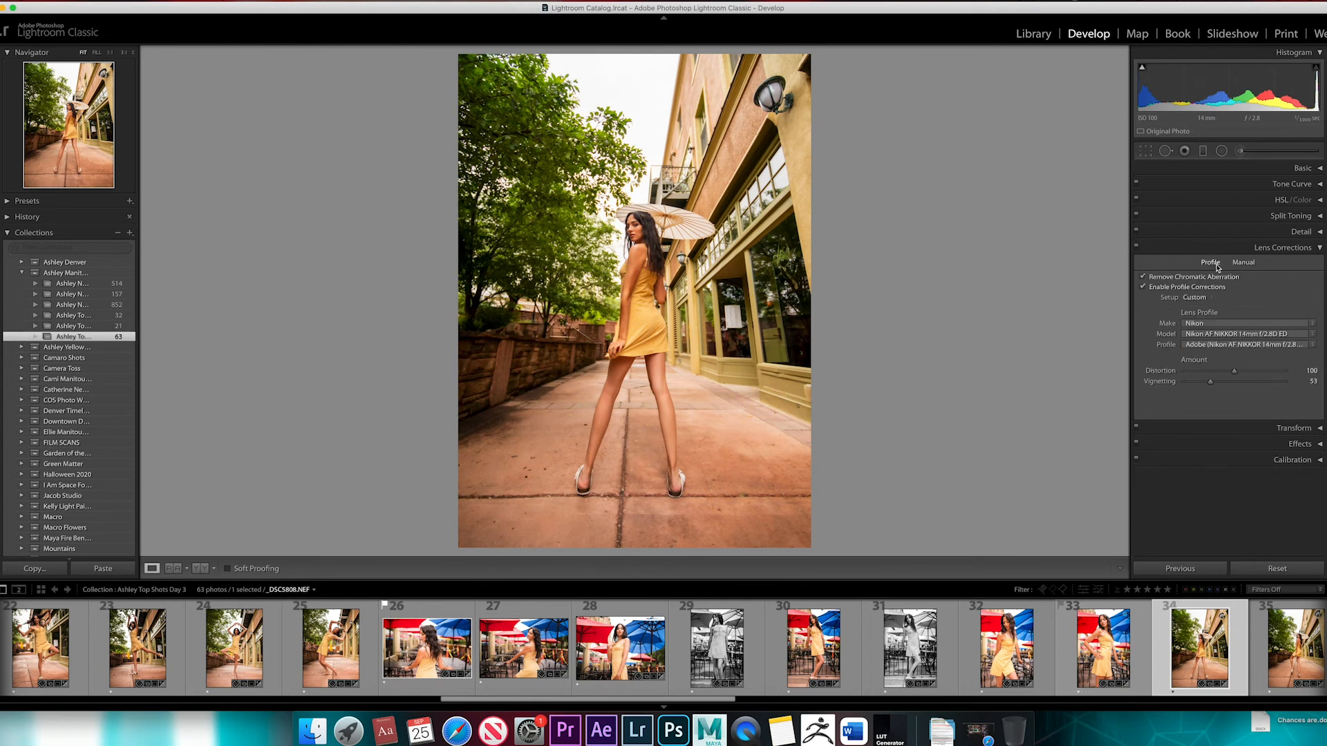
pyautogui.click(1144, 287)
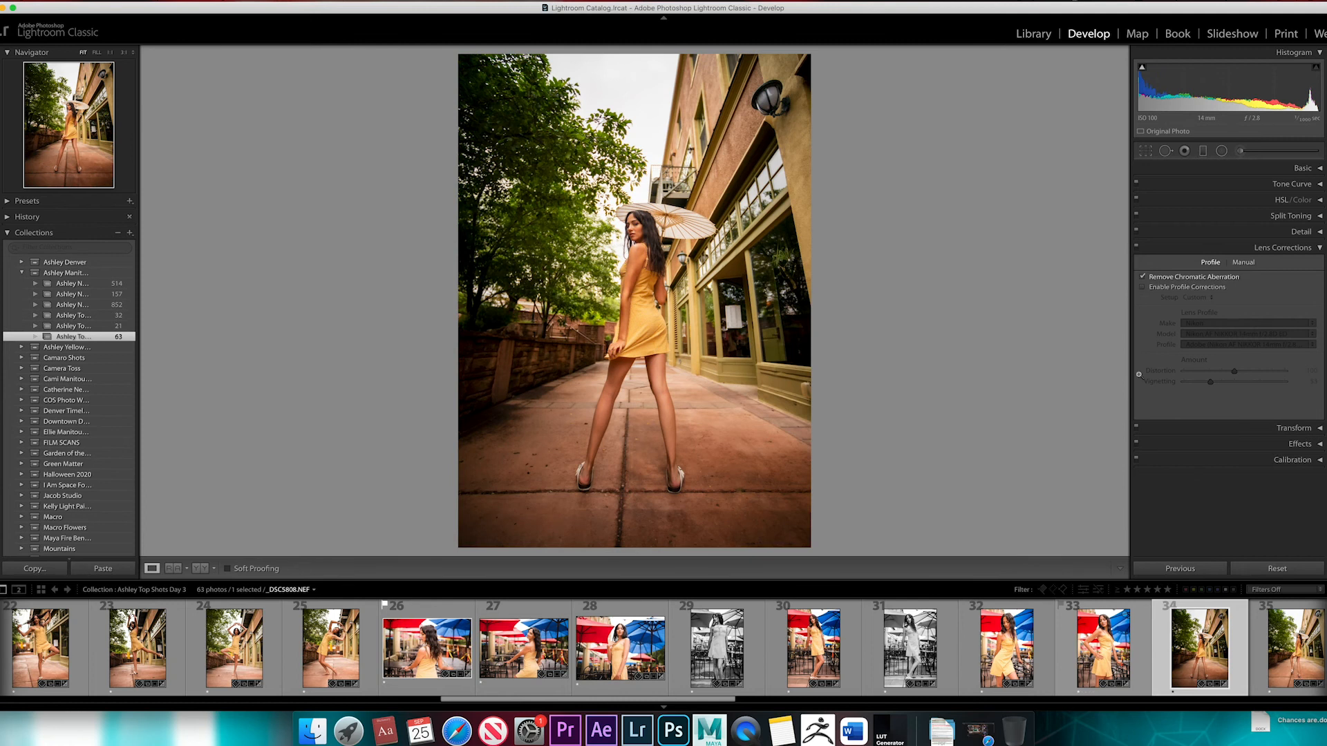
pyautogui.click(1144, 287)
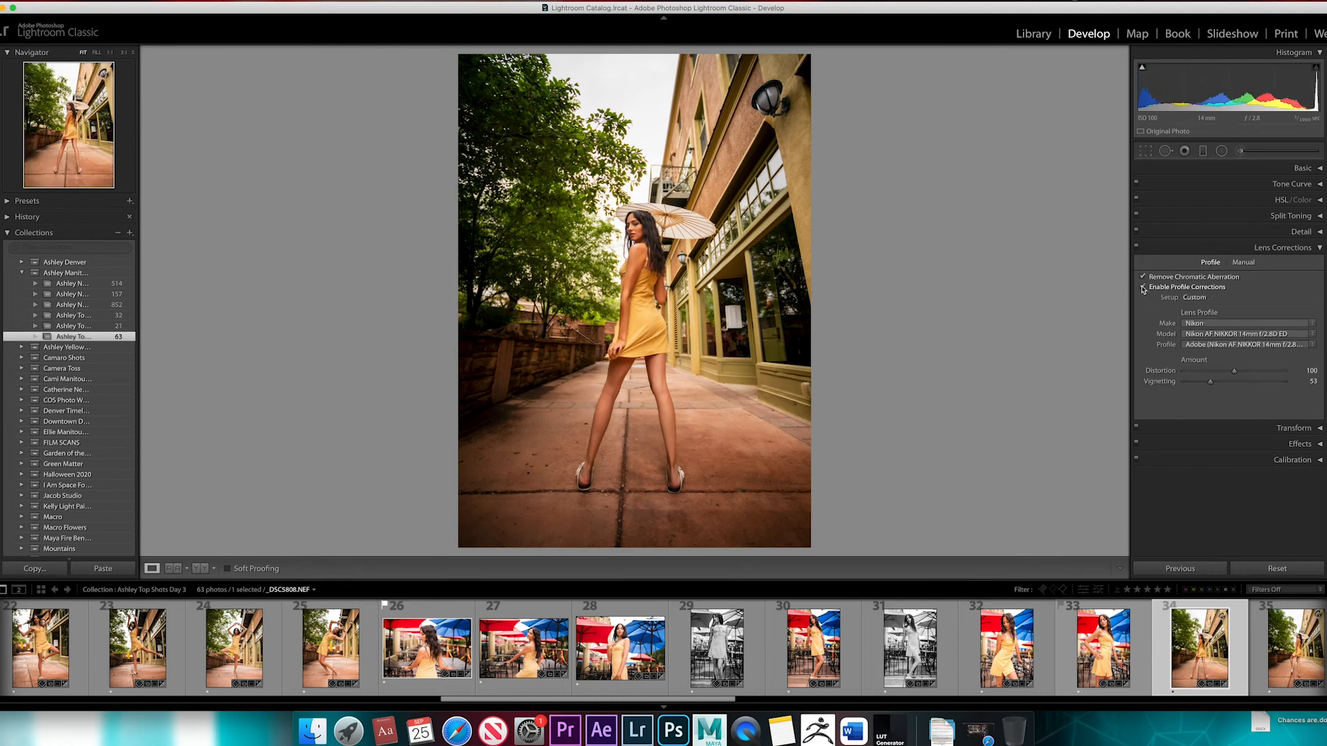
pyautogui.click(1144, 287)
pyautogui.click(1144, 287)
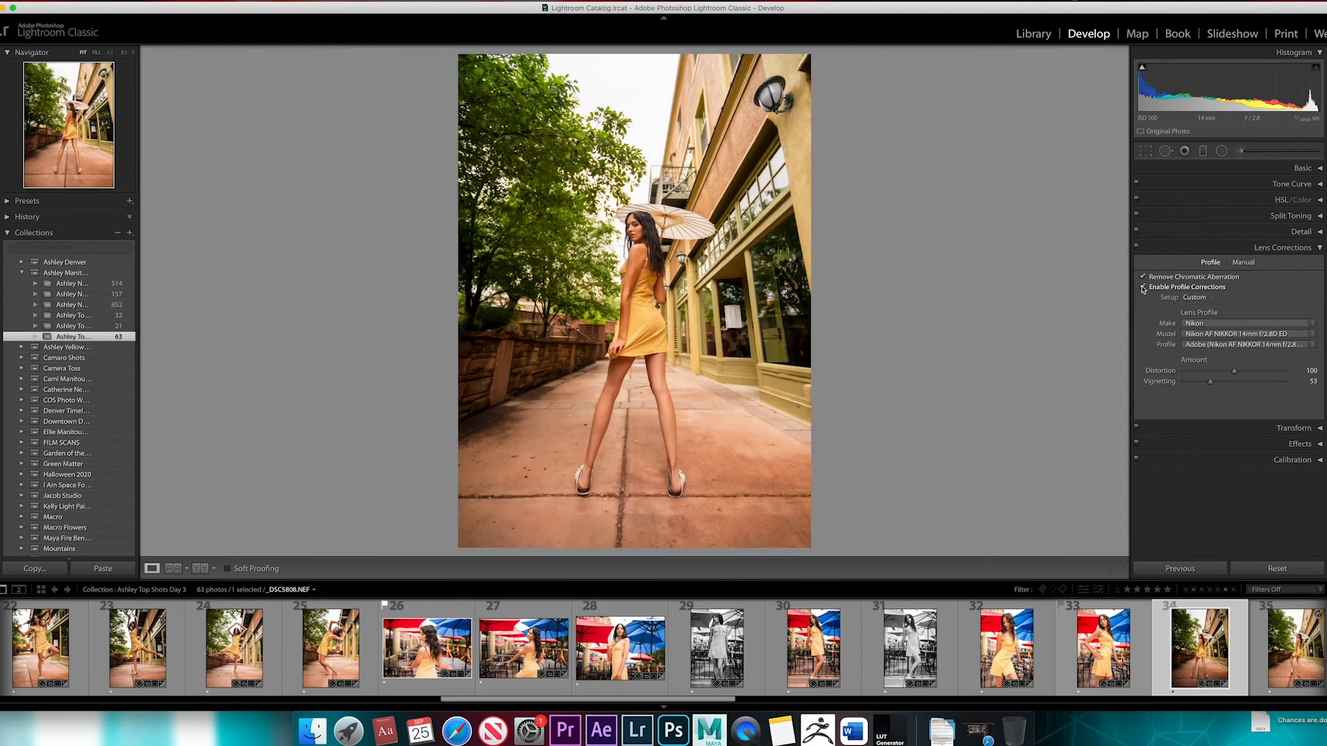
pyautogui.click(1143, 287)
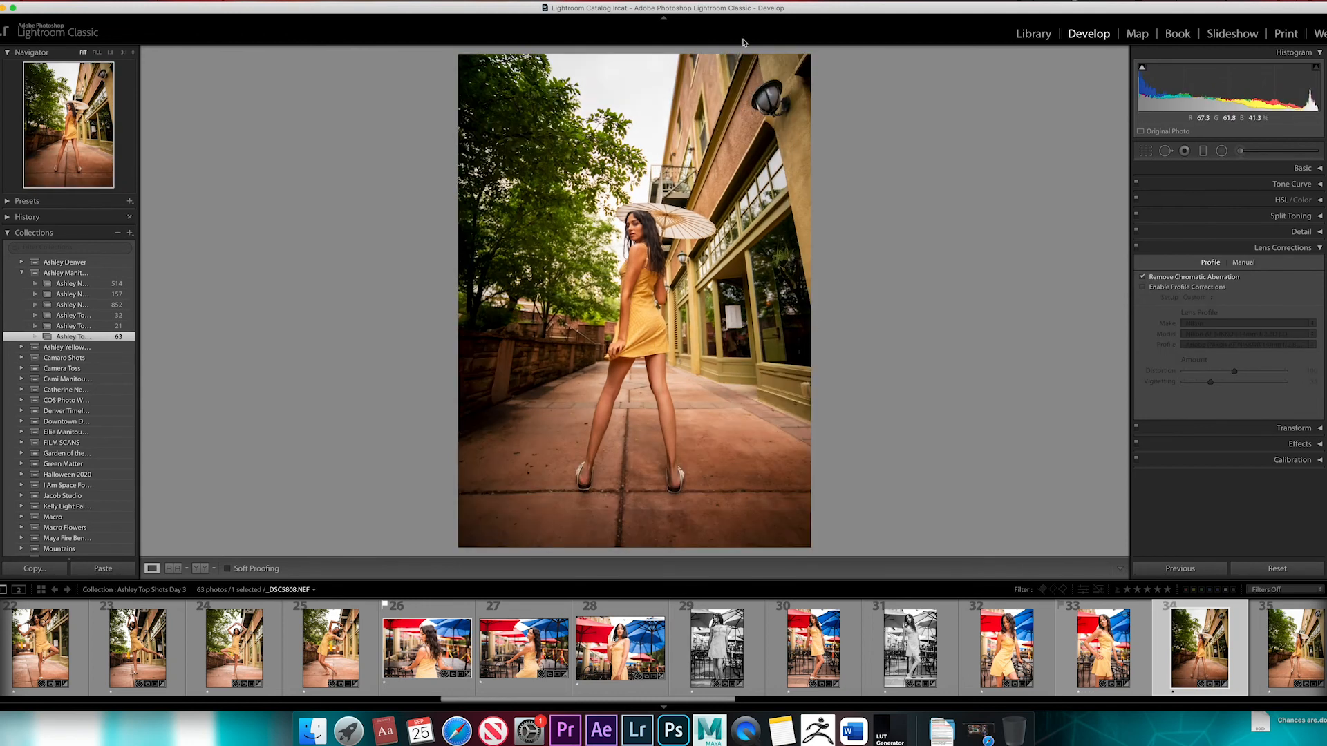
pyautogui.click(1144, 287)
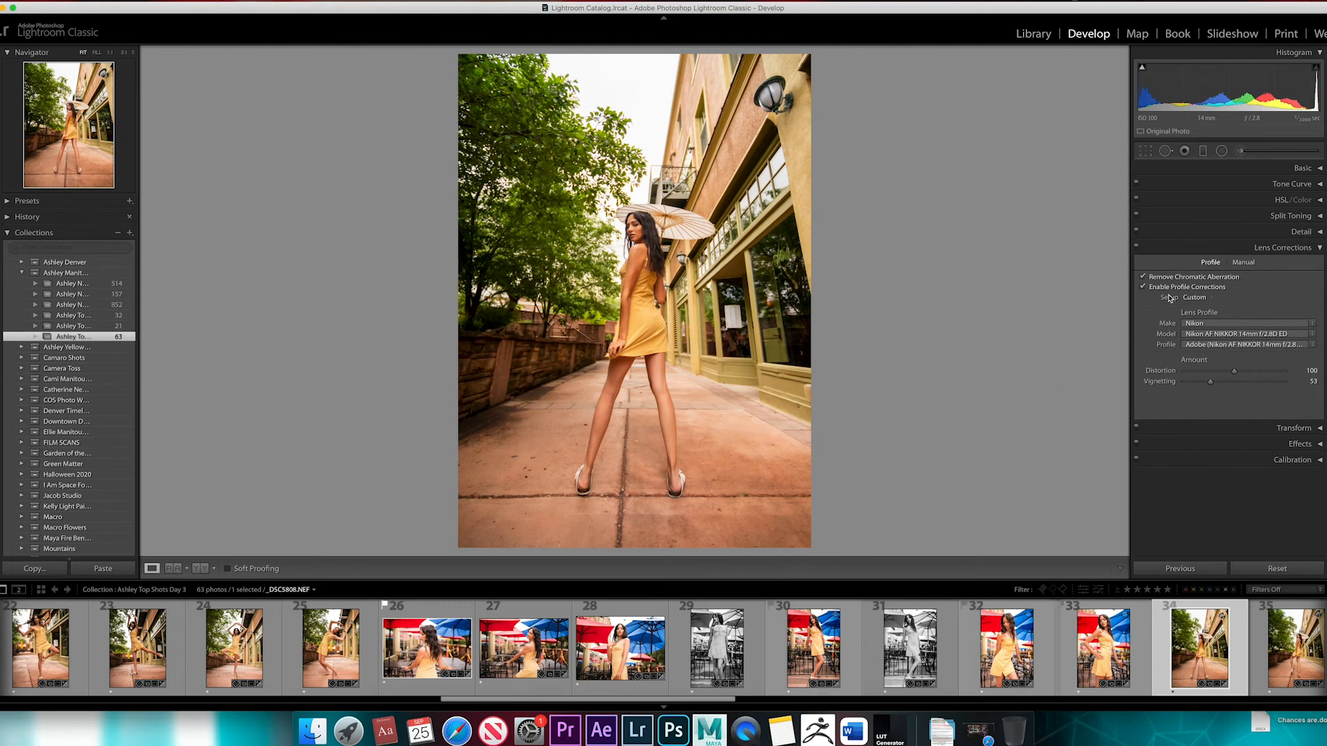
# Toggle all Lens Corrections off and on for the parasol photo, and disable its profile corrections
pyautogui.click(1136, 248)
pyautogui.click(1136, 248)
pyautogui.scroll(5, 610, 657)
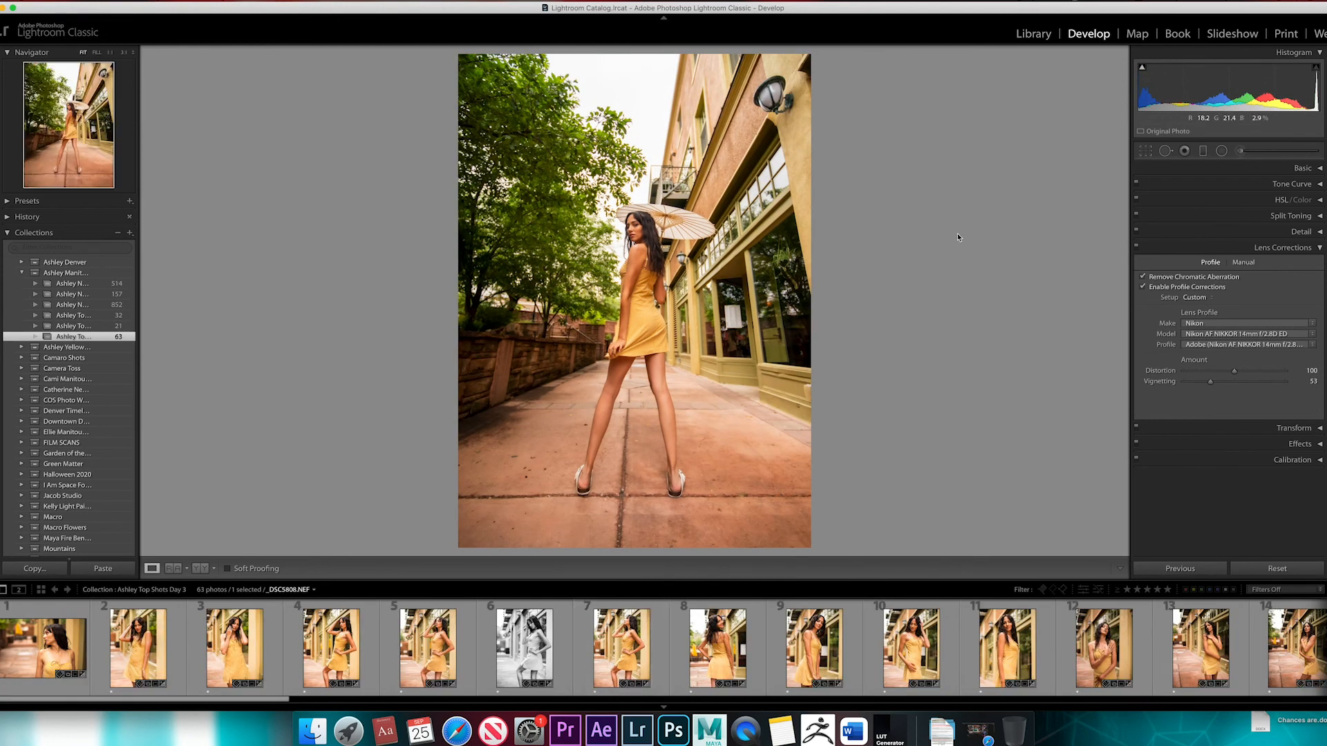
pyautogui.click(1144, 287)
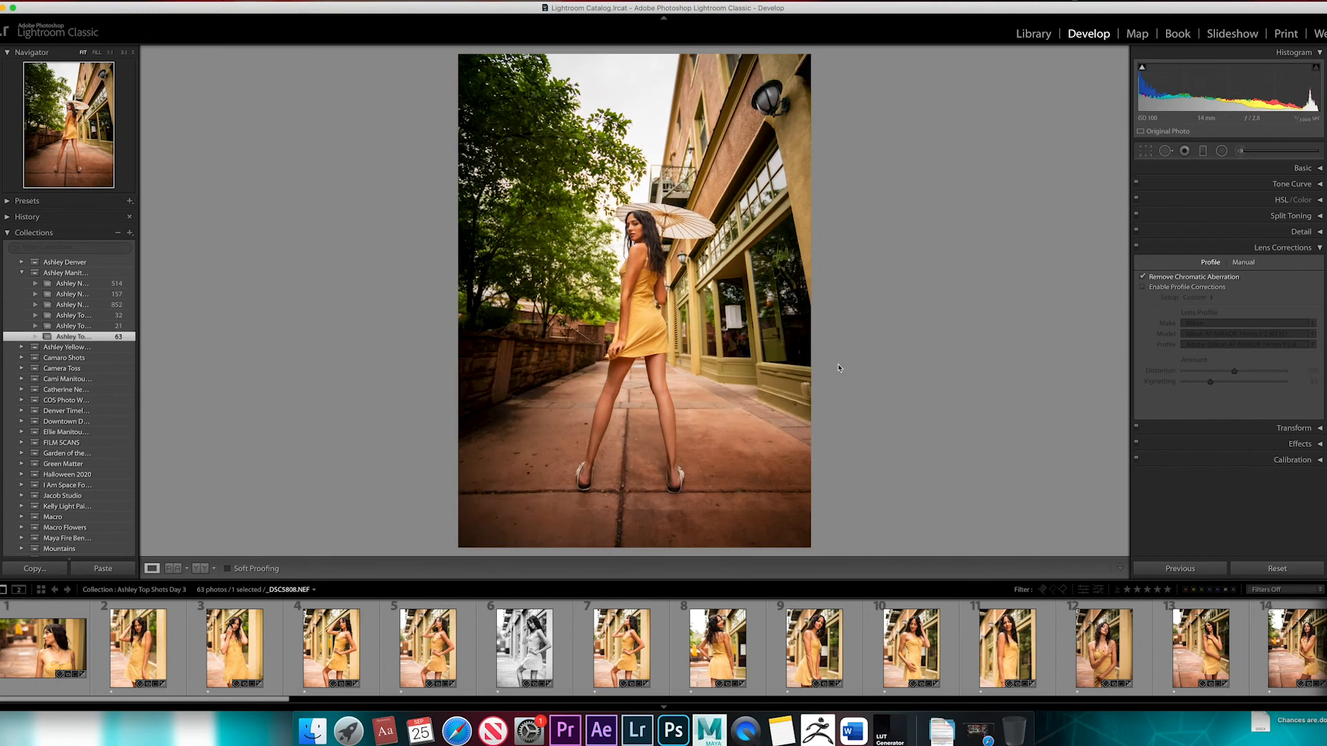
# Re-enable profile corrections on the parasol photo and collapse the Lens Corrections settings
pyautogui.click(1144, 287)
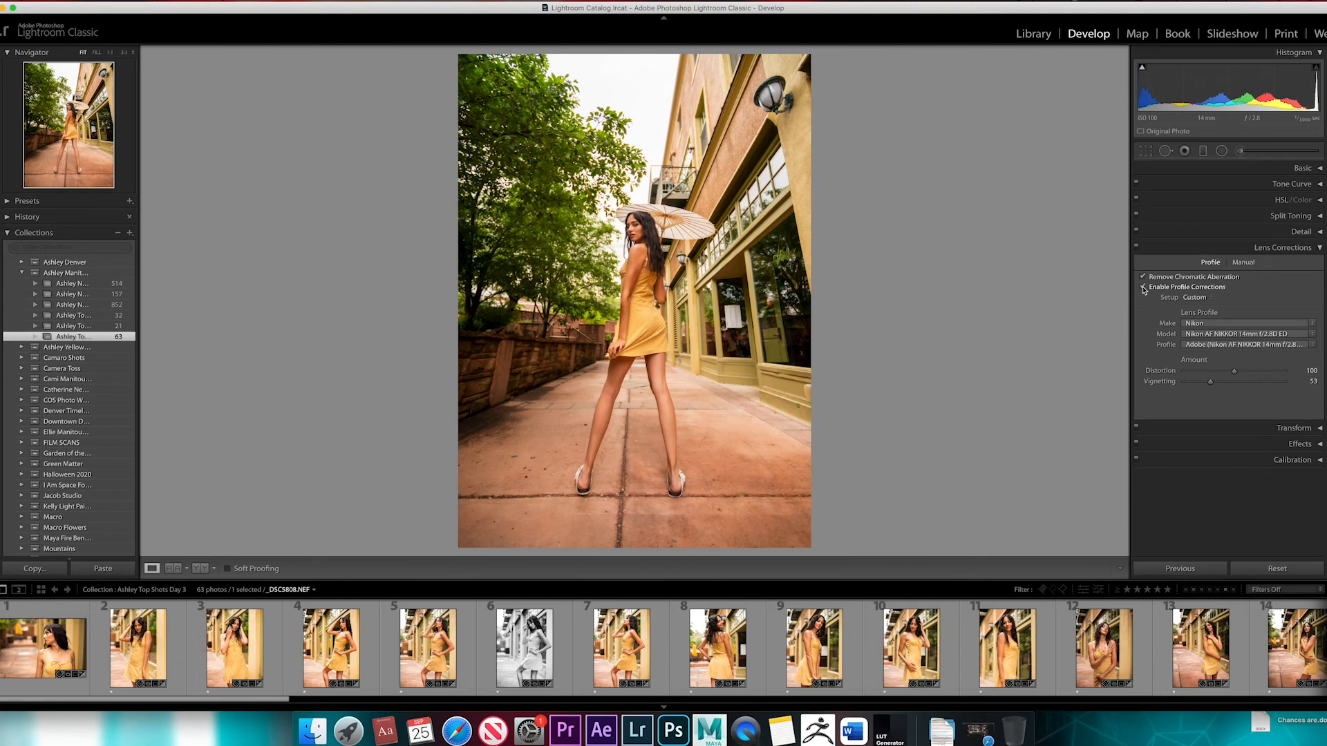
pyautogui.click(1322, 249)
# Open _DSC5389.NEF, show the Transform settings, and switch to the portrait _DSC5430.NEF
pyautogui.scroll(-3, 930, 646)
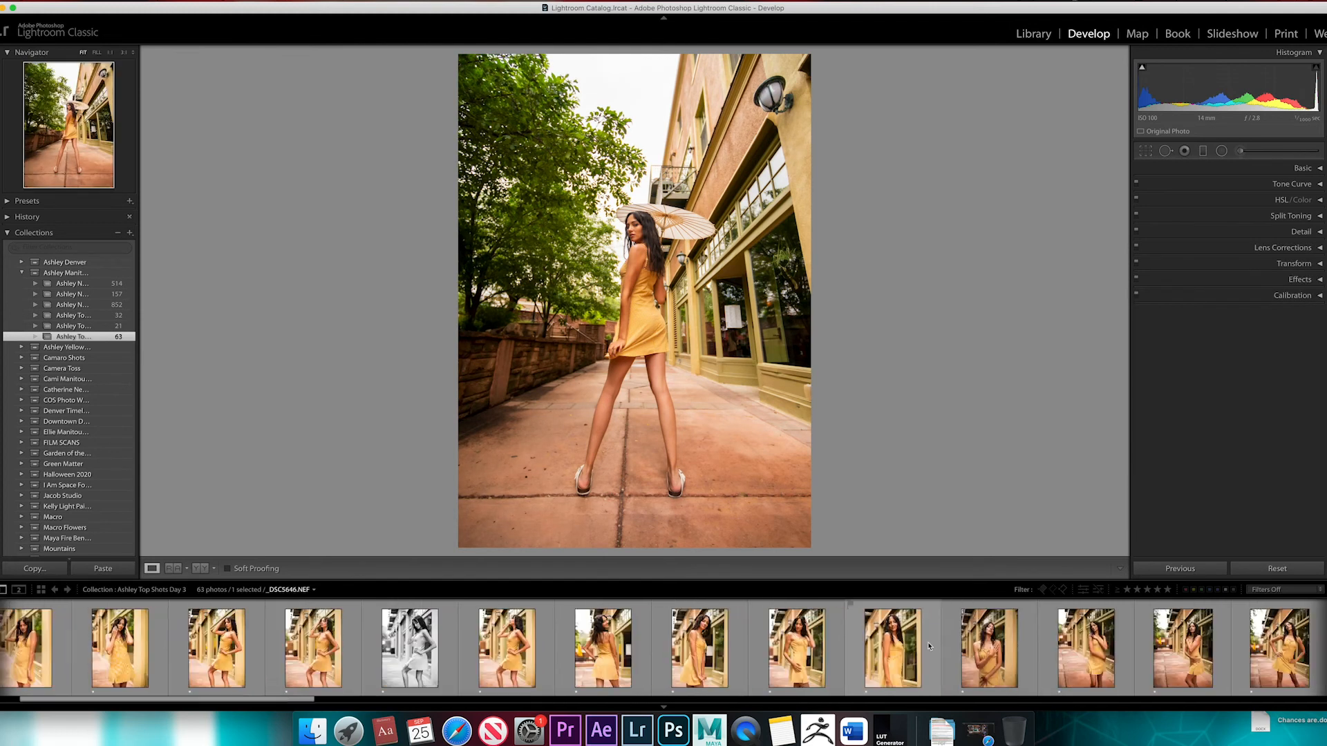
pyautogui.scroll(1, 929, 646)
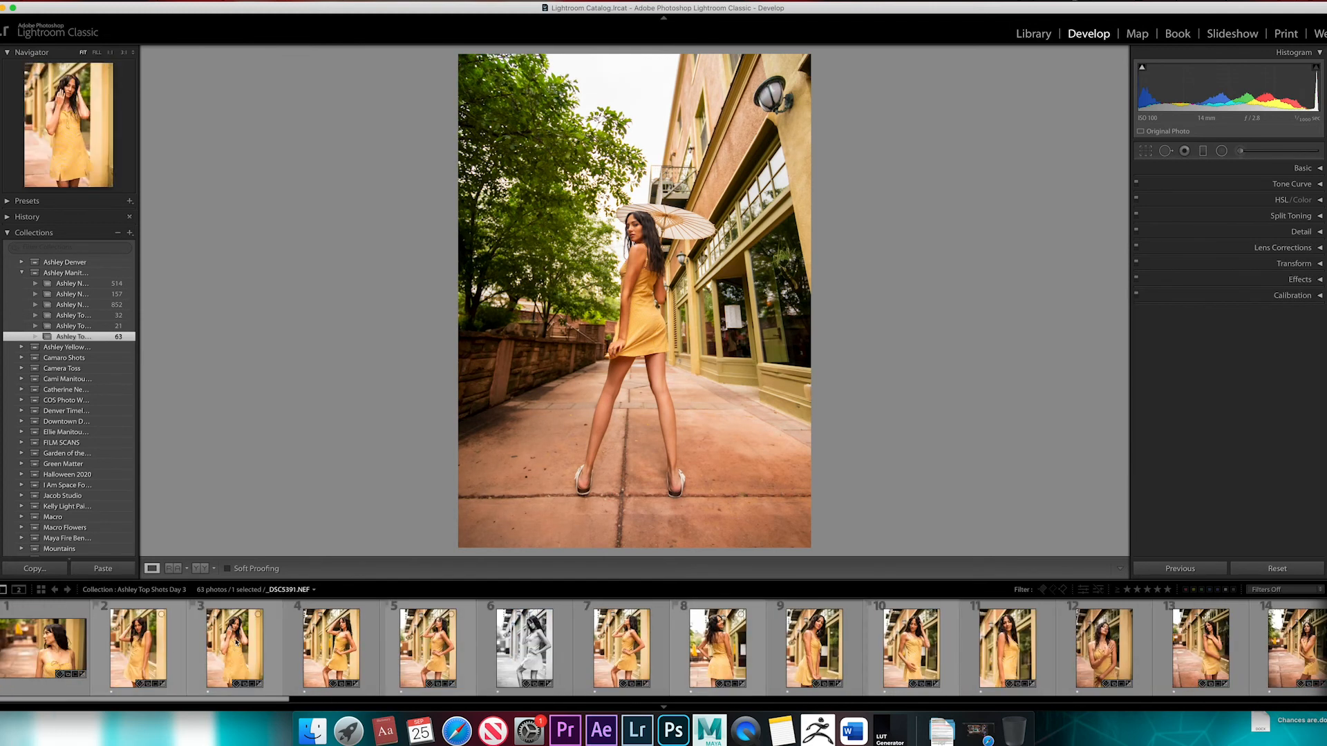
pyautogui.click(153, 646)
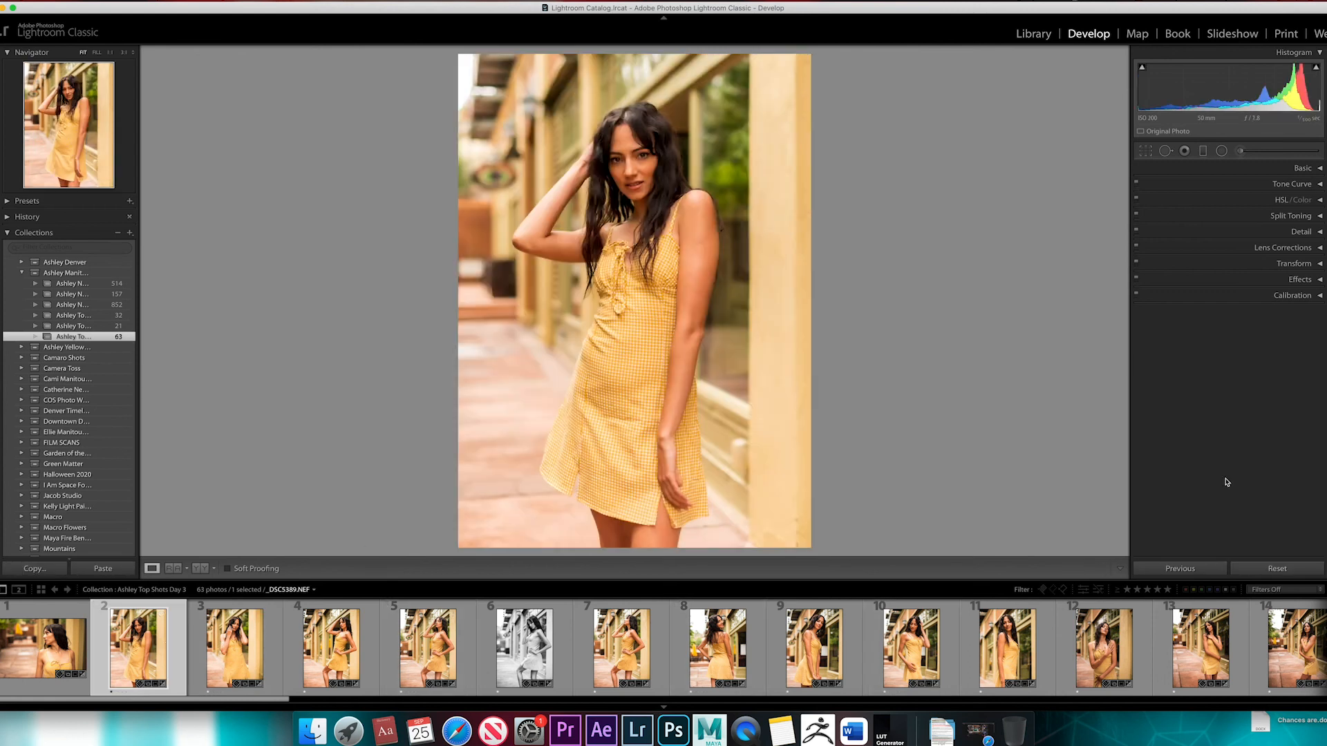
pyautogui.click(1319, 265)
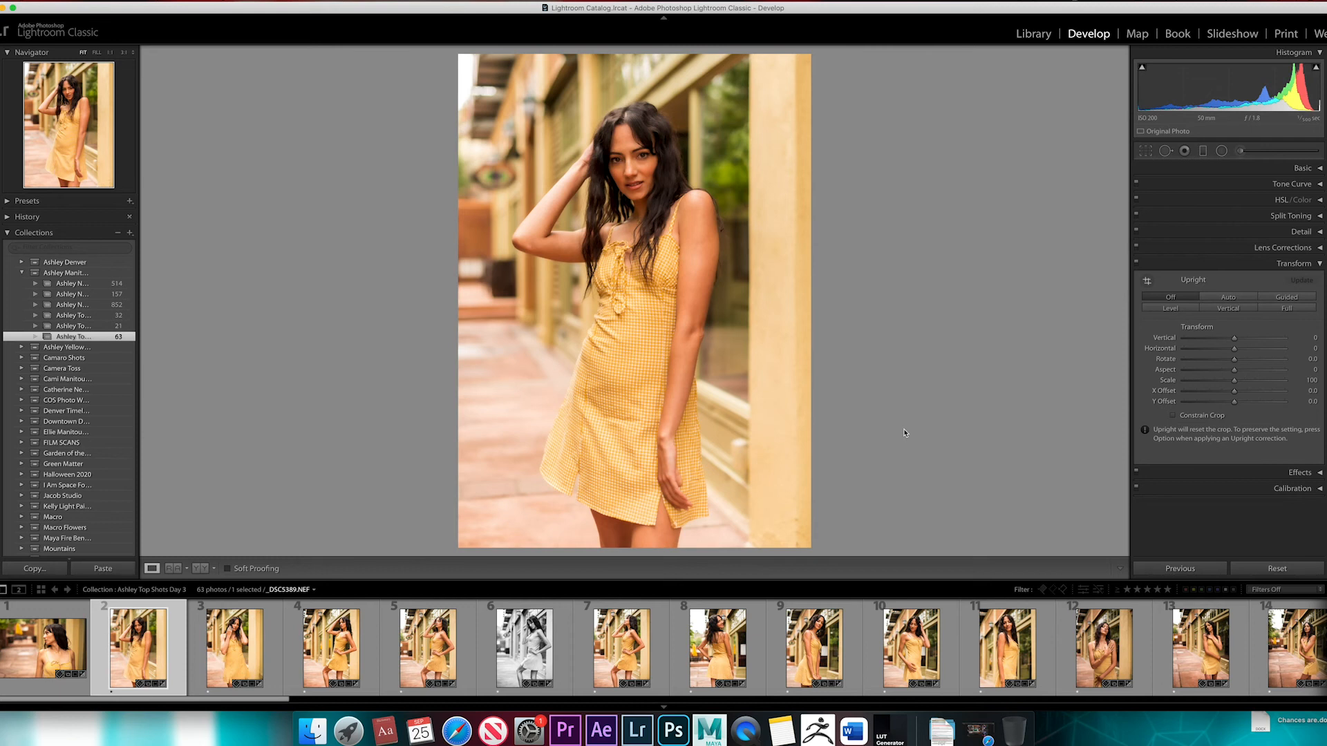
pyautogui.click(1028, 653)
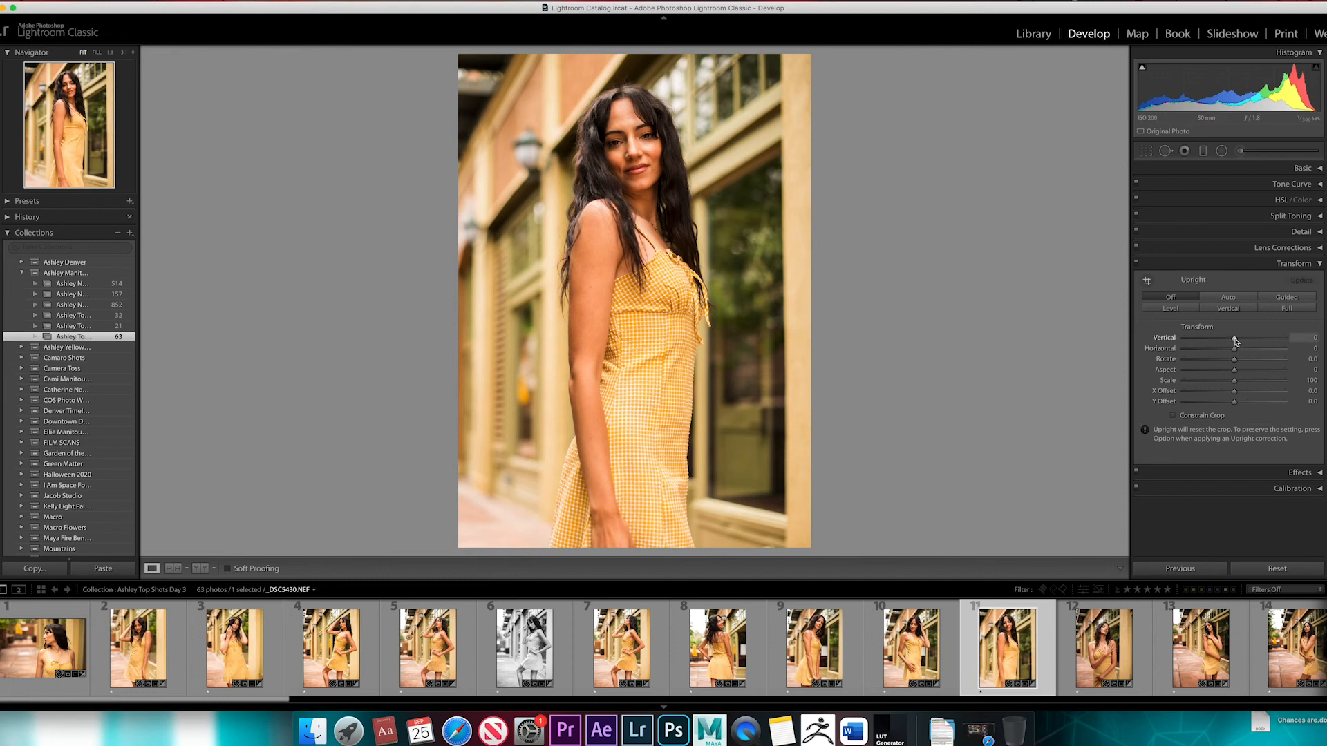
# Try a Transform Vertical value of +23 and a Horizontal value of +16, resetting each to 0
pyautogui.moveTo(1235, 341); pyautogui.dragTo(1230, 341)
pyautogui.moveTo(1229, 342); pyautogui.dragTo(1248, 343)
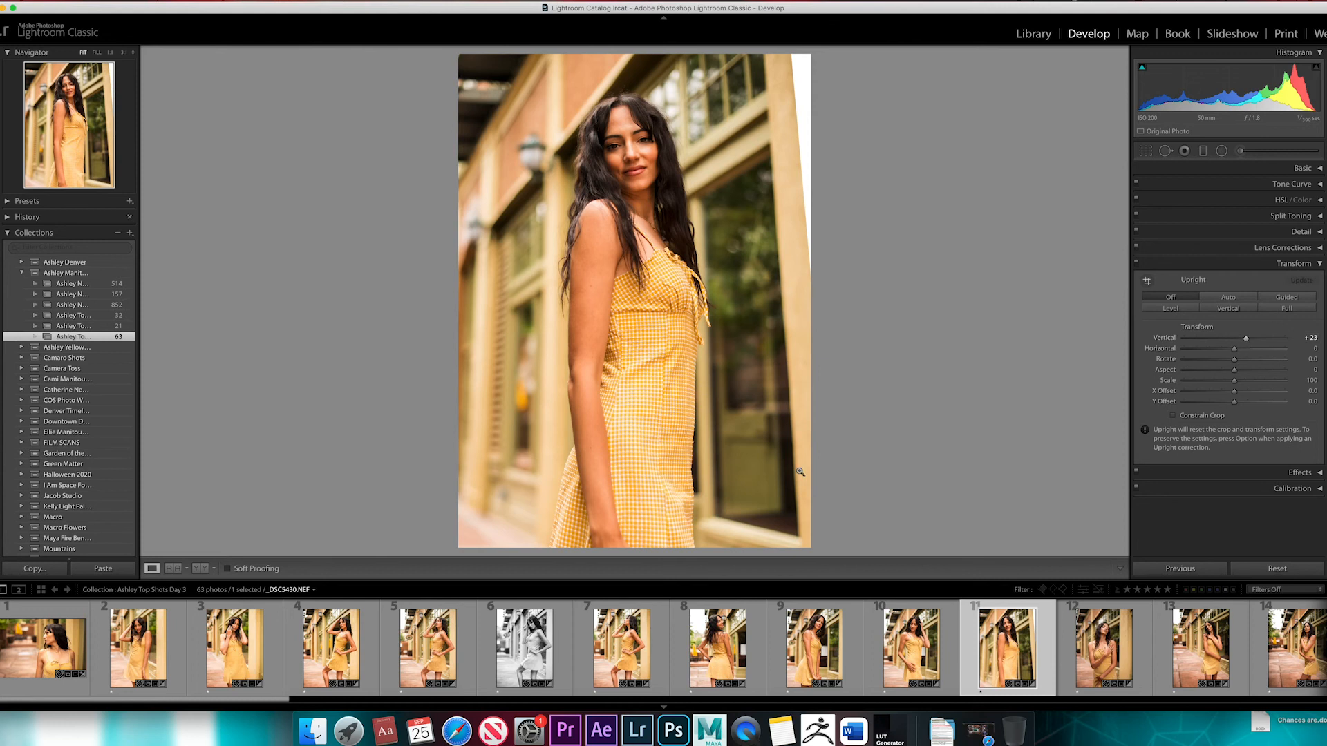
pyautogui.doubleClick(1247, 342)
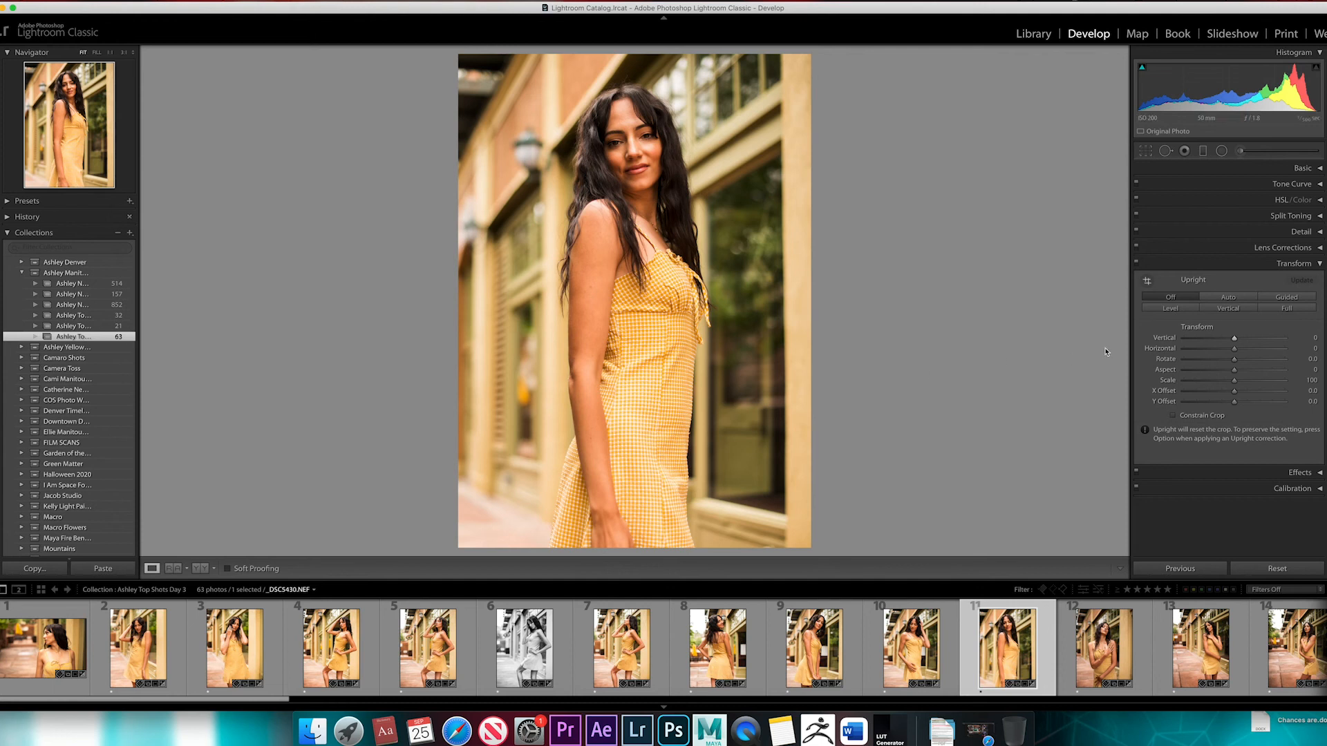
pyautogui.moveTo(1234, 349); pyautogui.dragTo(1242, 351)
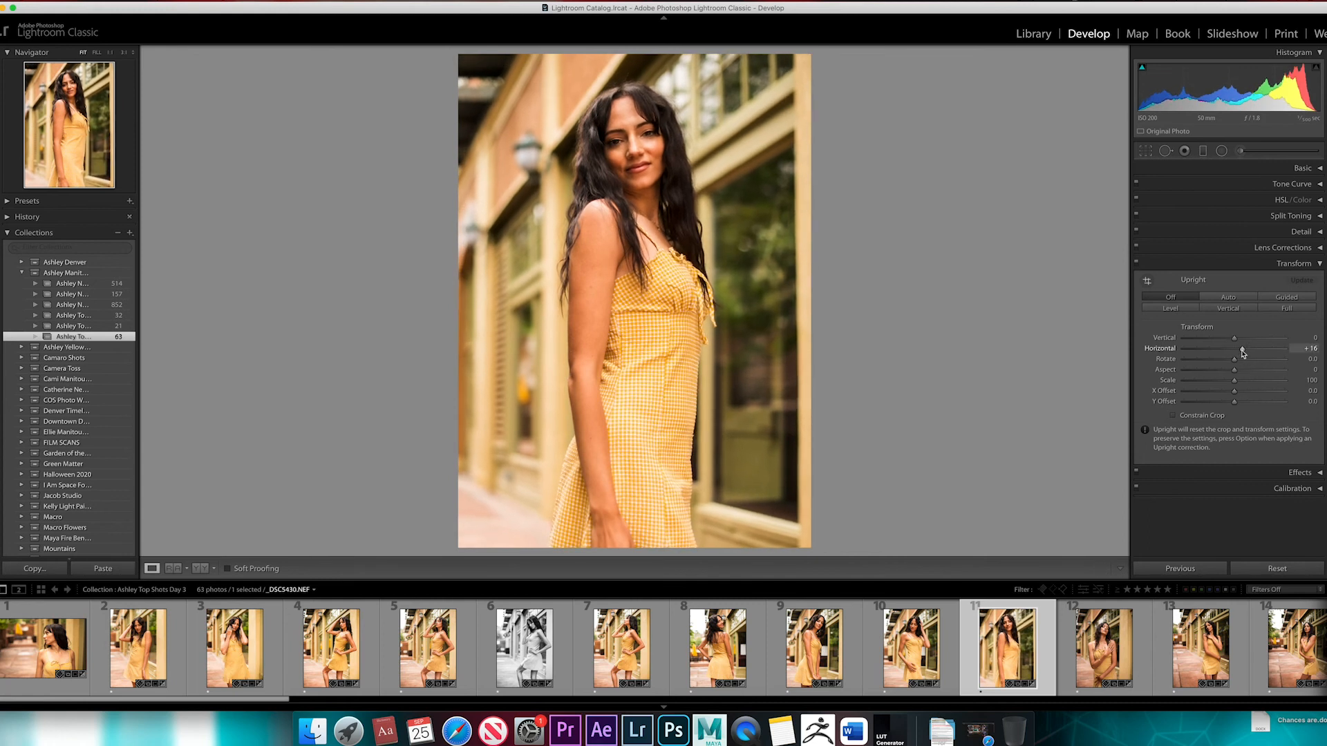
pyautogui.doubleClick(1242, 351)
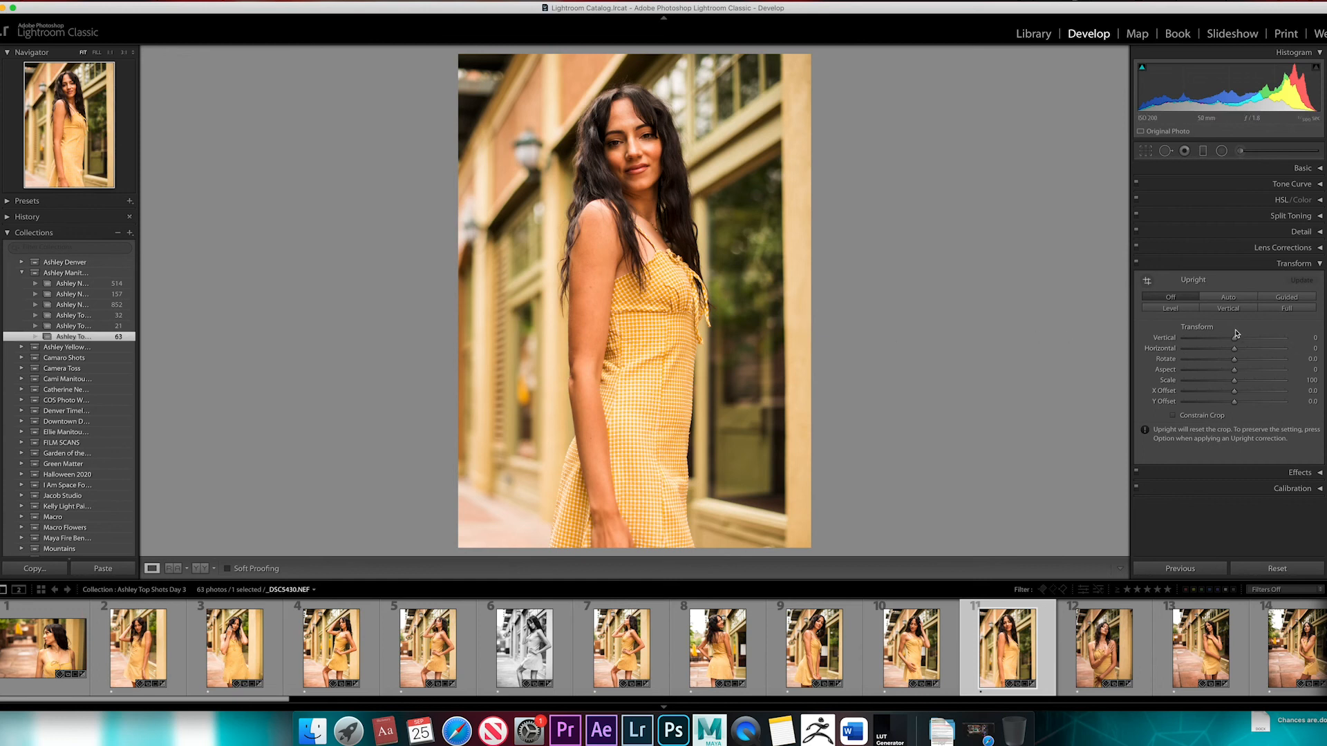
# Set Transform Vertical to -3, compare the photo with Transform off and on, and collapse the settings
pyautogui.moveTo(1236, 340); pyautogui.dragTo(1237, 340)
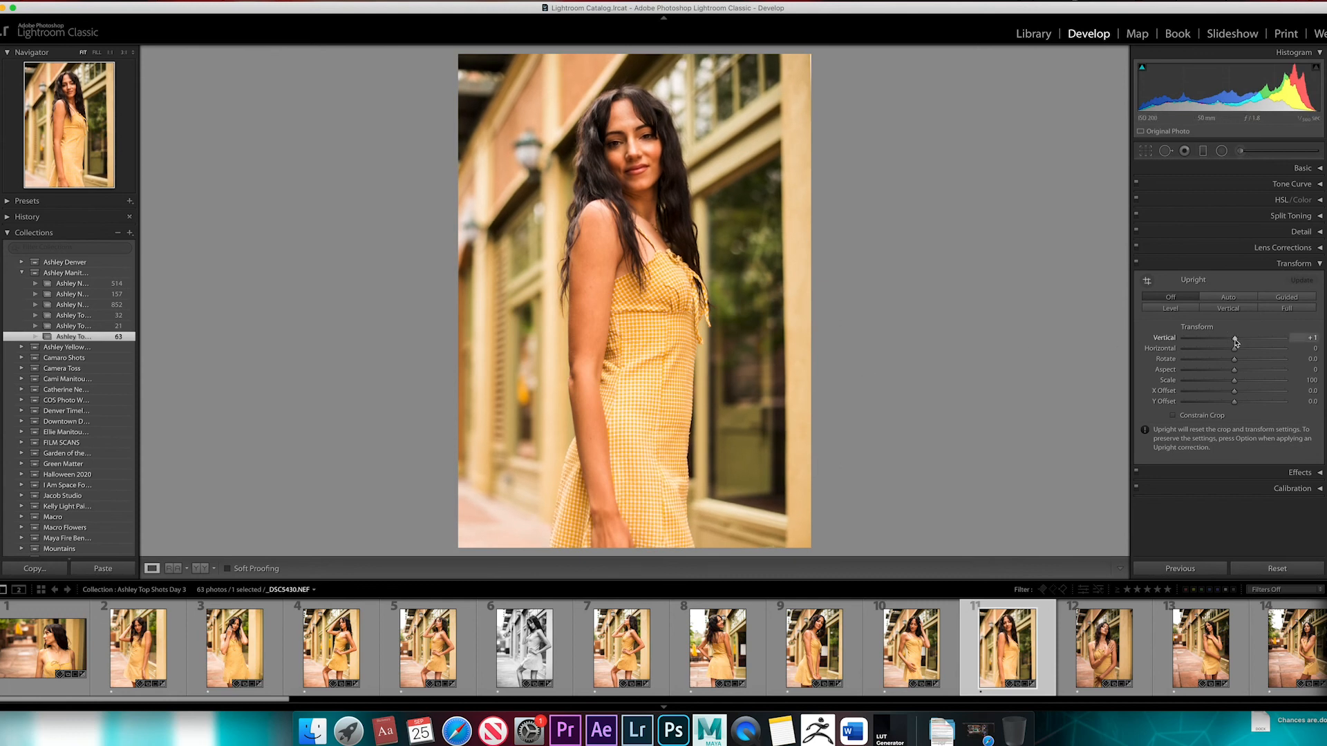
pyautogui.moveTo(1236, 341); pyautogui.dragTo(1233, 343)
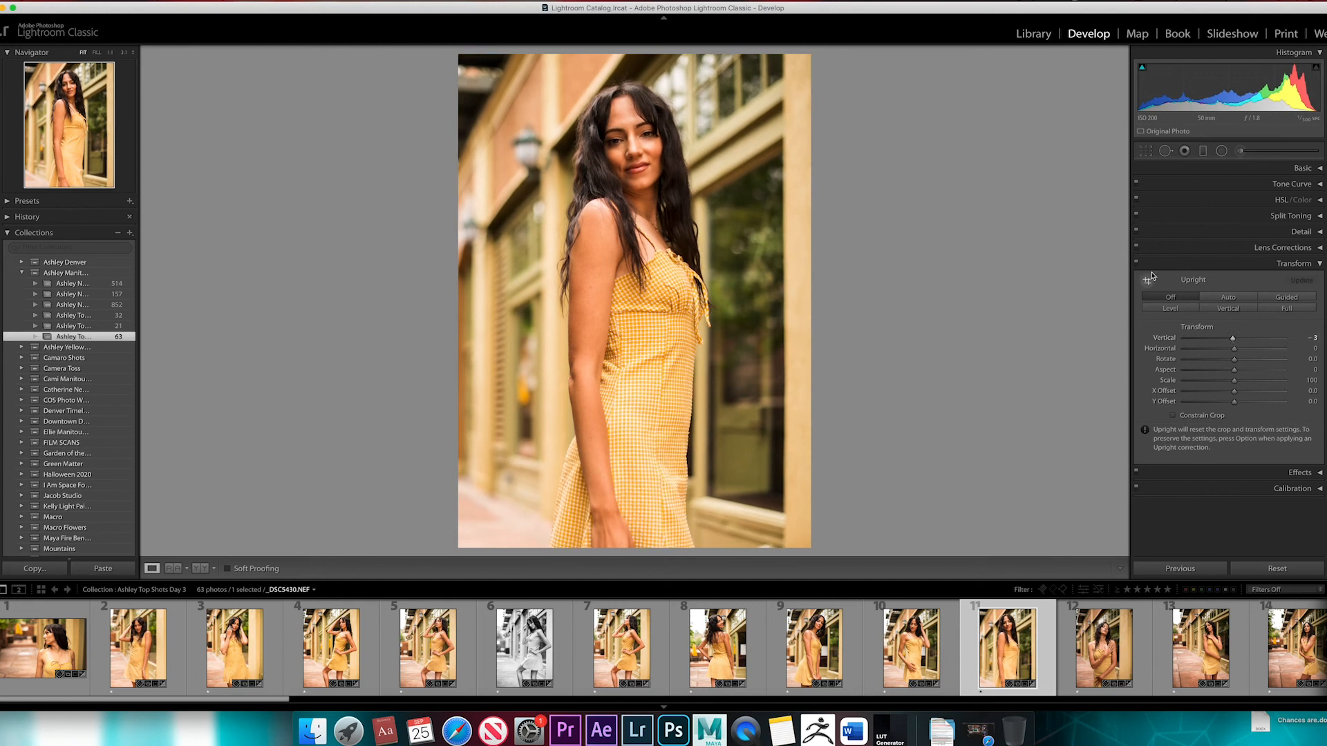
pyautogui.click(1136, 262)
pyautogui.click(1137, 263)
pyautogui.click(1319, 264)
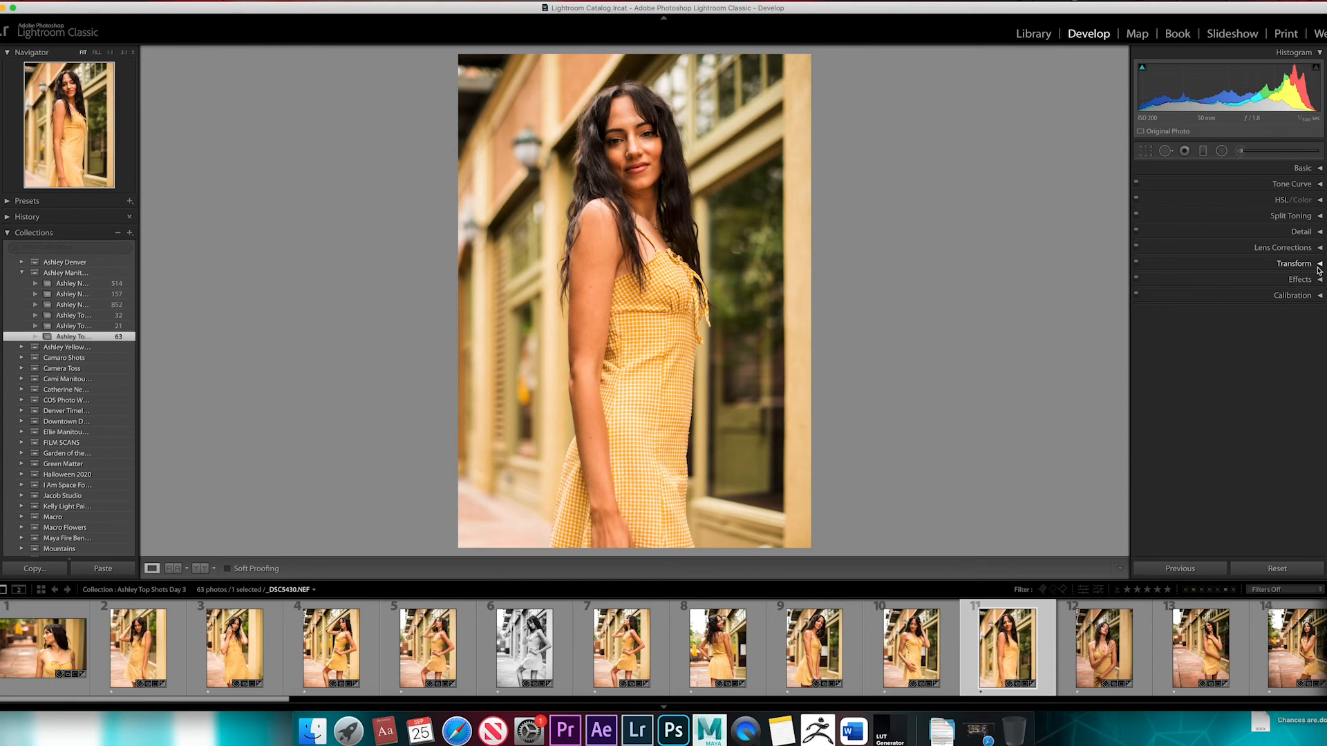
# Add a Highlight Priority post-crop vignette with Amount -31, Midpoint 46, Roundness +2 and Feather 100
pyautogui.click(1319, 280)
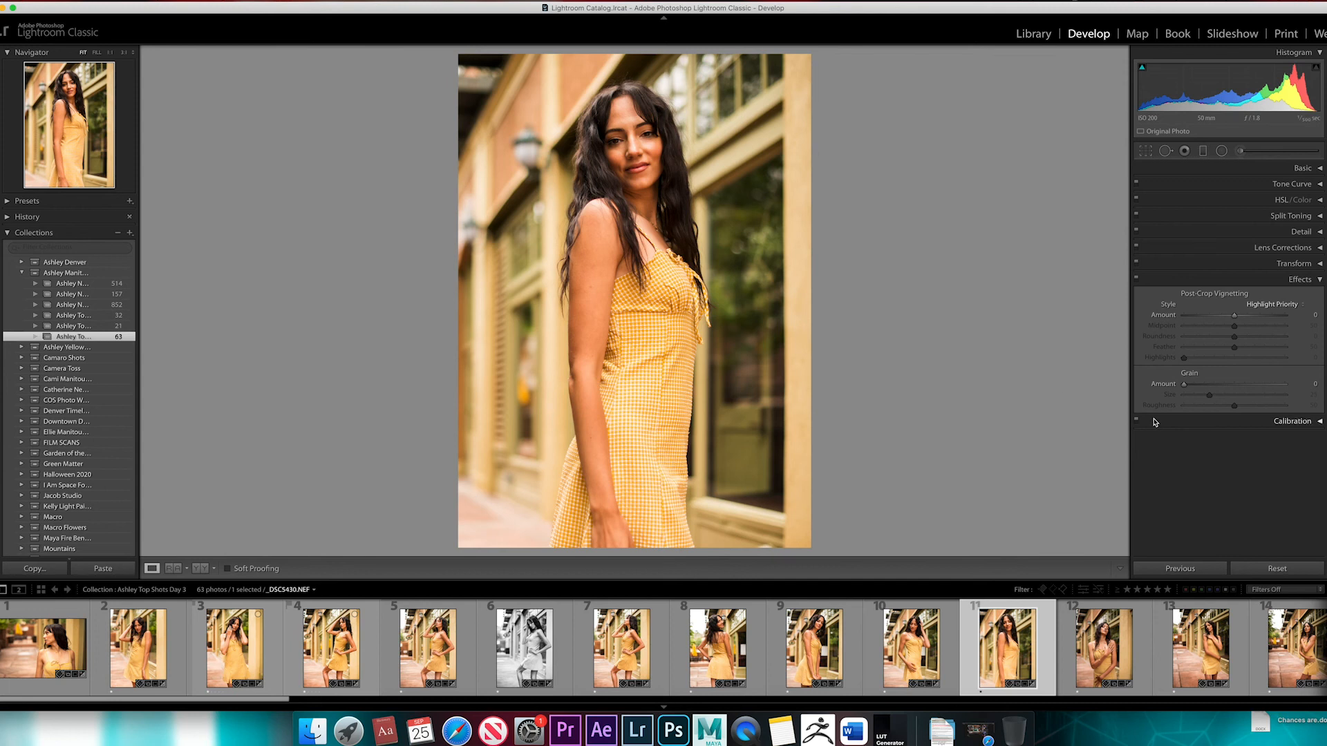
pyautogui.click(1237, 317)
pyautogui.moveTo(1236, 317); pyautogui.dragTo(1228, 318)
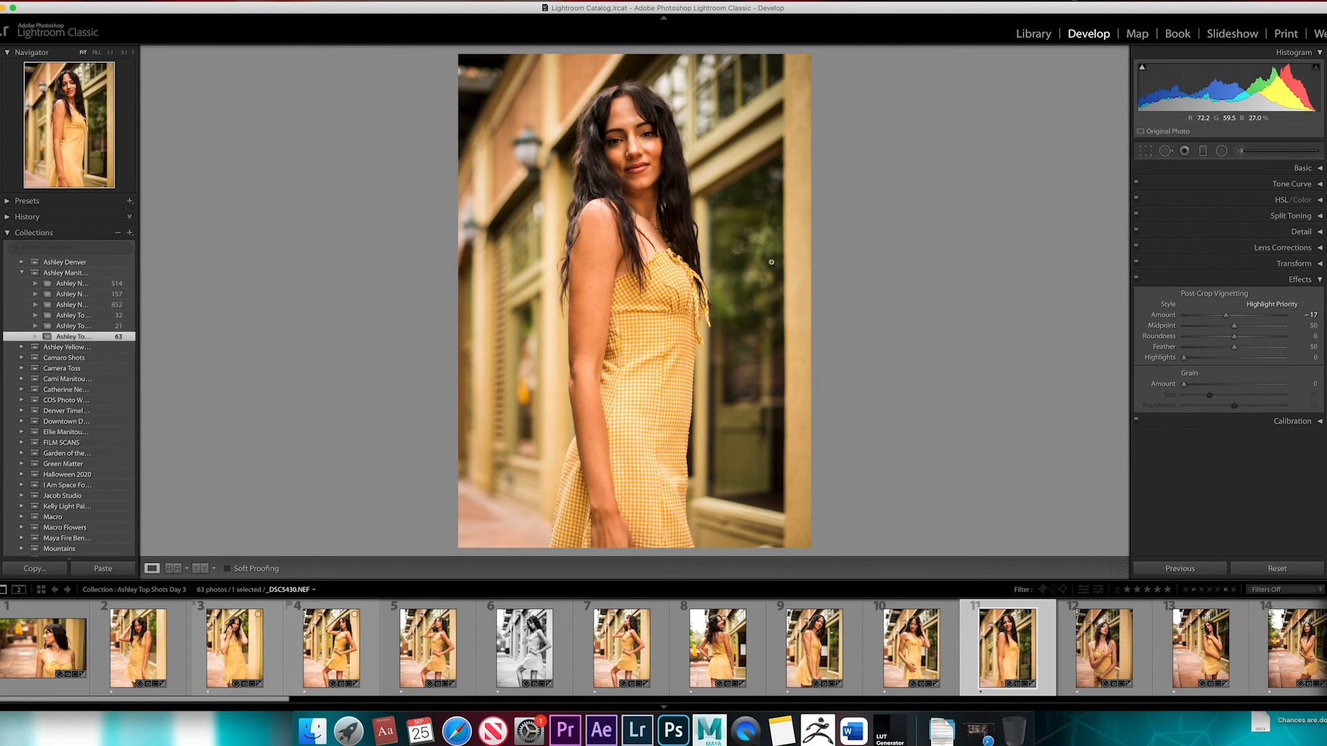
pyautogui.moveTo(1233, 326); pyautogui.dragTo(1290, 351)
pyautogui.click(1225, 316)
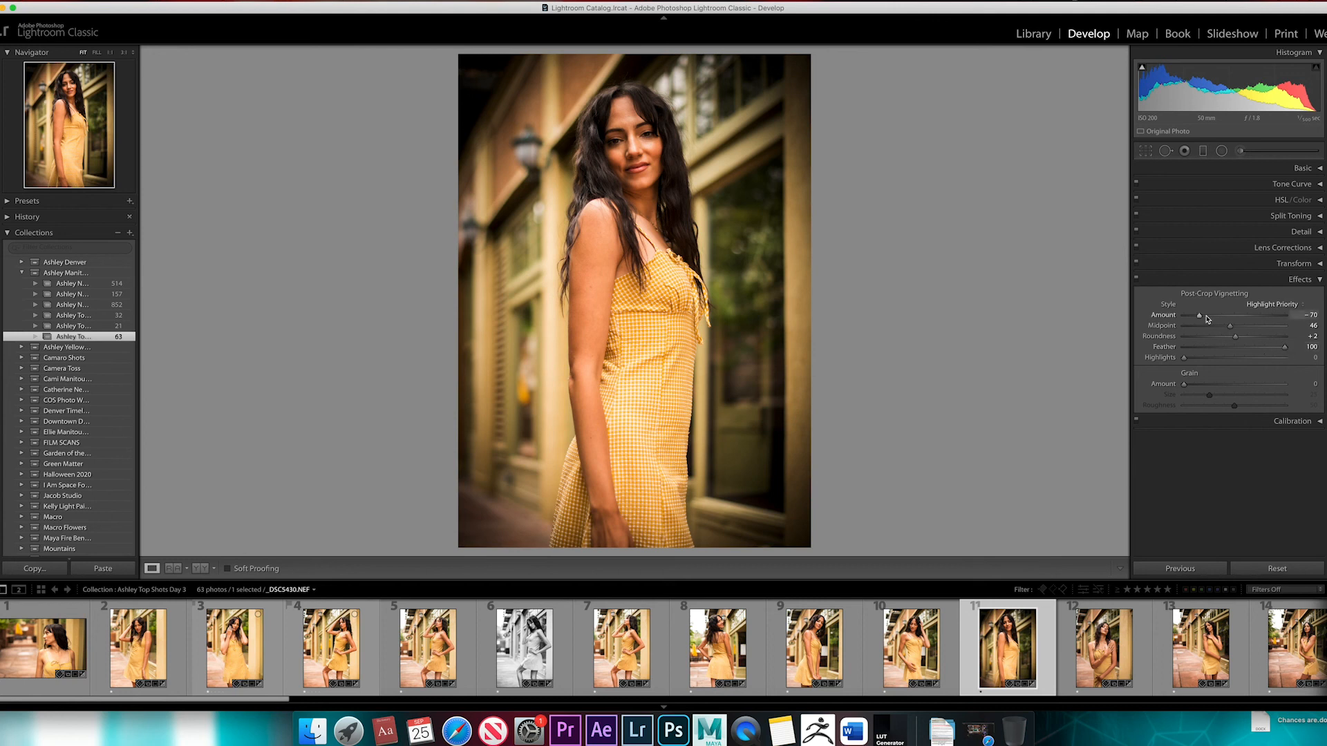
pyautogui.moveTo(1200, 317); pyautogui.dragTo(1225, 320)
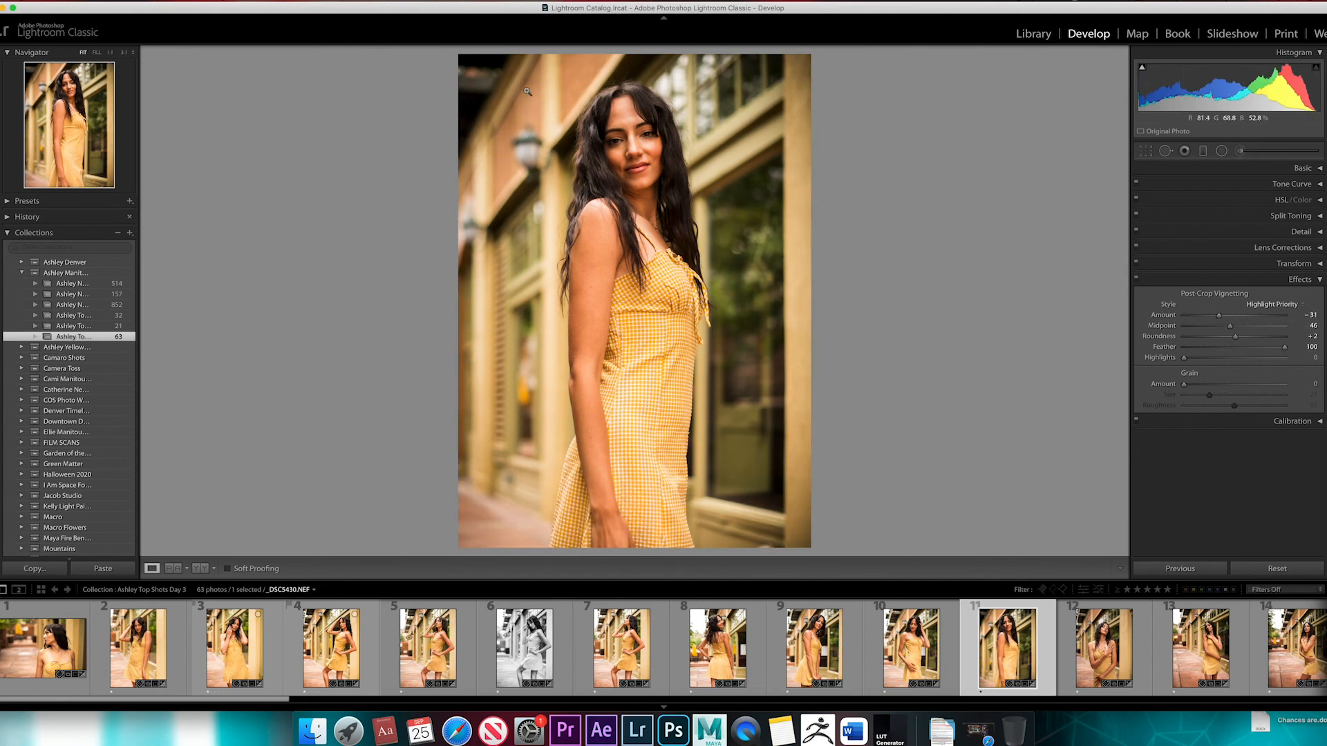
# Compare the portrait with Effects off and on, leave Effects switched off, and collapse the settings
pyautogui.click(1137, 279)
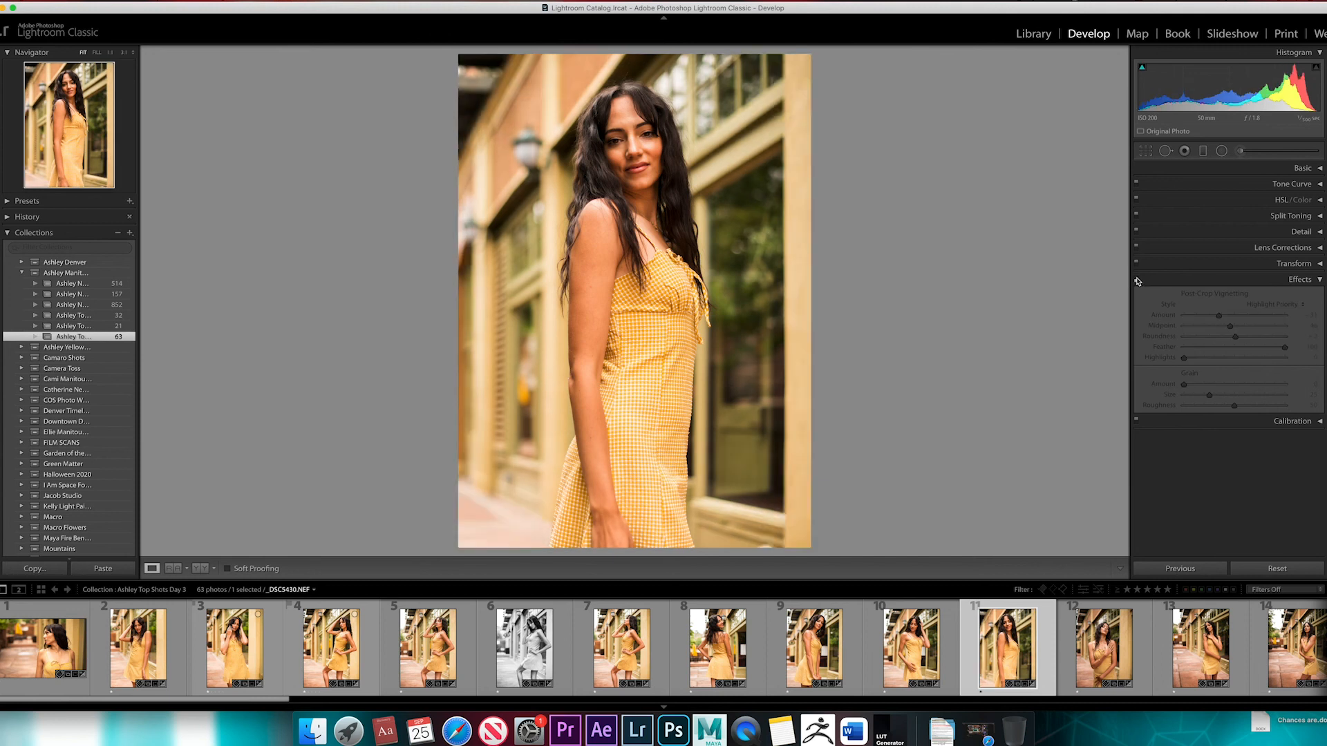
pyautogui.click(1137, 280)
pyautogui.click(1137, 280)
pyautogui.click(1319, 279)
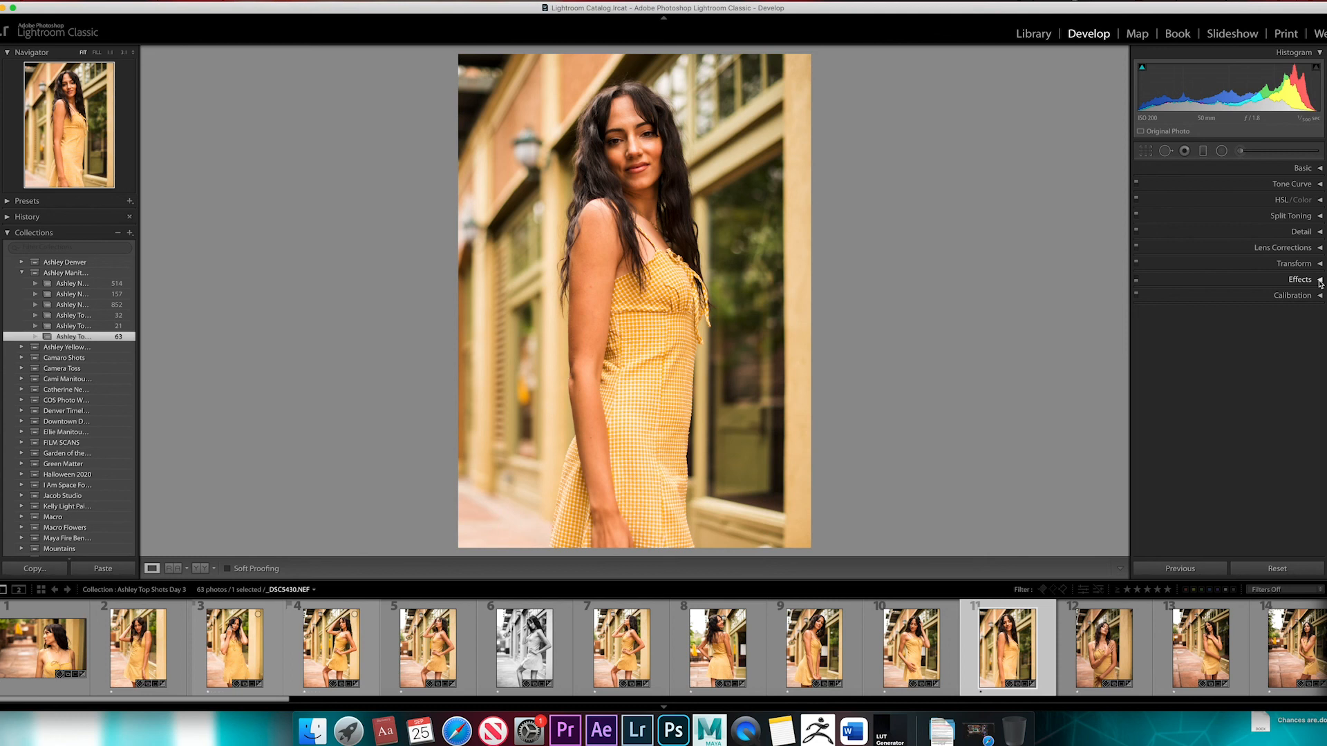
# Compare the before and after versions of _DSC5430.NEF and of _DSC5389.NEF
pyautogui.press('\\')
pyautogui.press('\\')
pyautogui.click(159, 654)
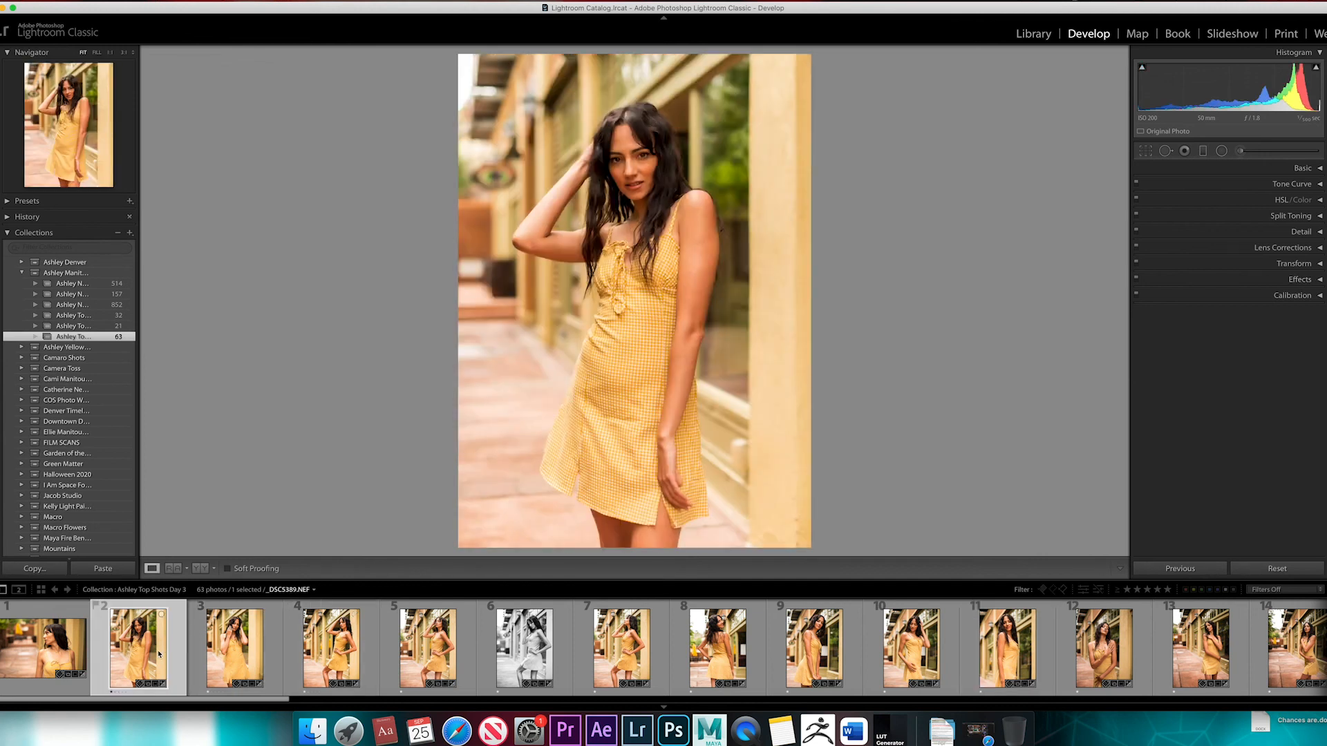
pyautogui.press('\\')
pyautogui.press('\\')
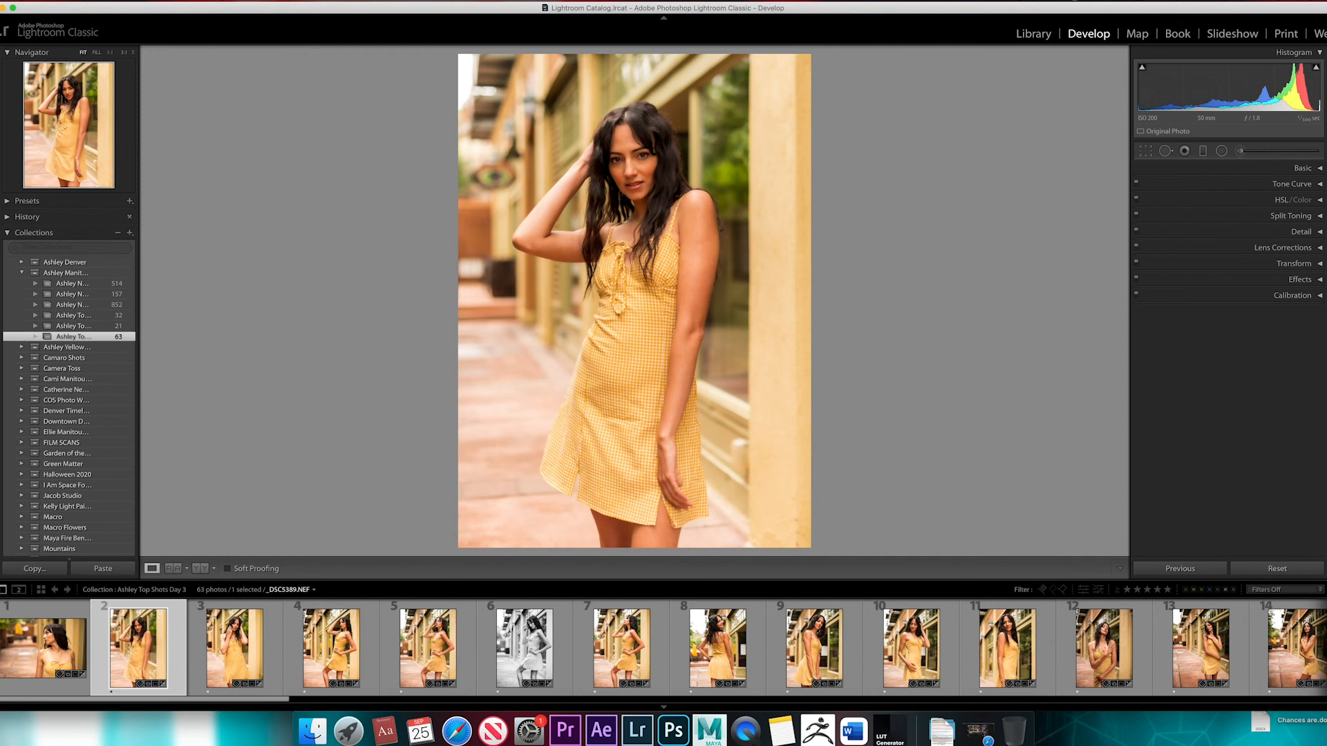
# Review the Basic and Detail settings of _DSC5389.NEF and inspect the model's face up close
pyautogui.click(1302, 168)
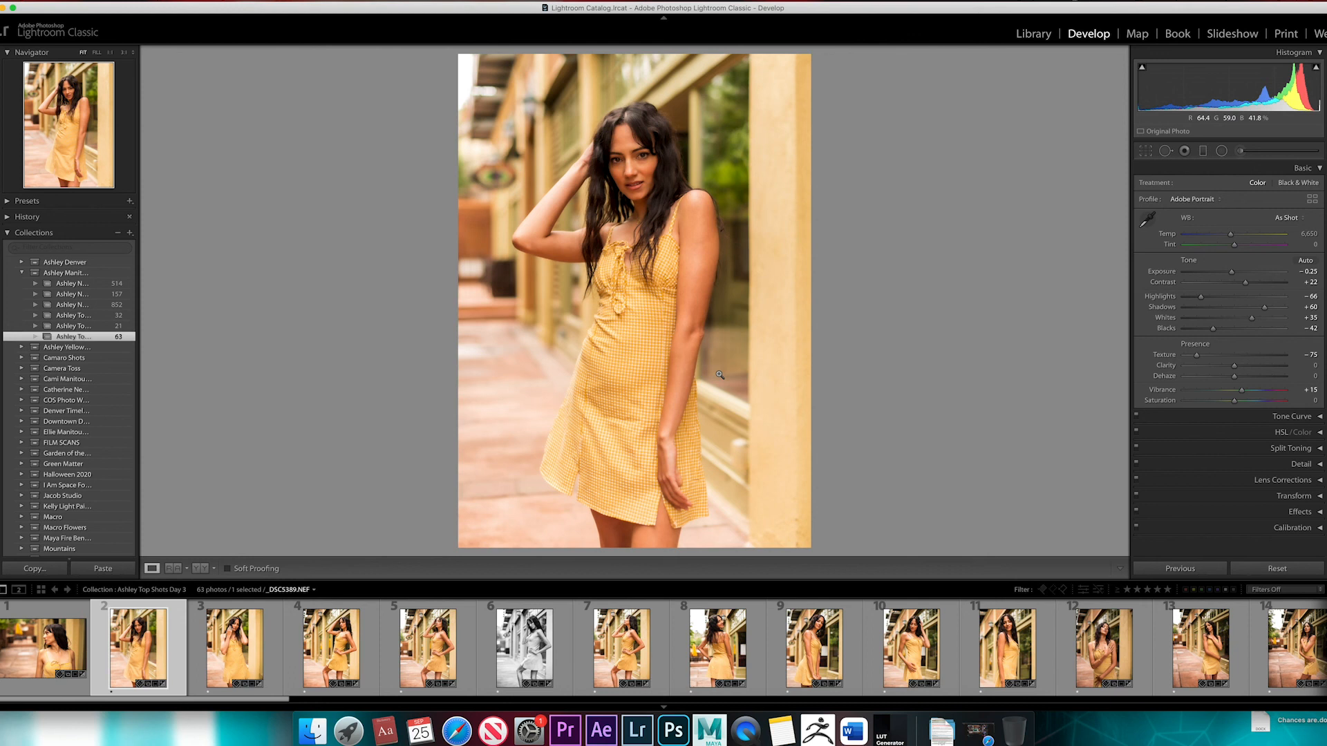
pyautogui.click(1320, 464)
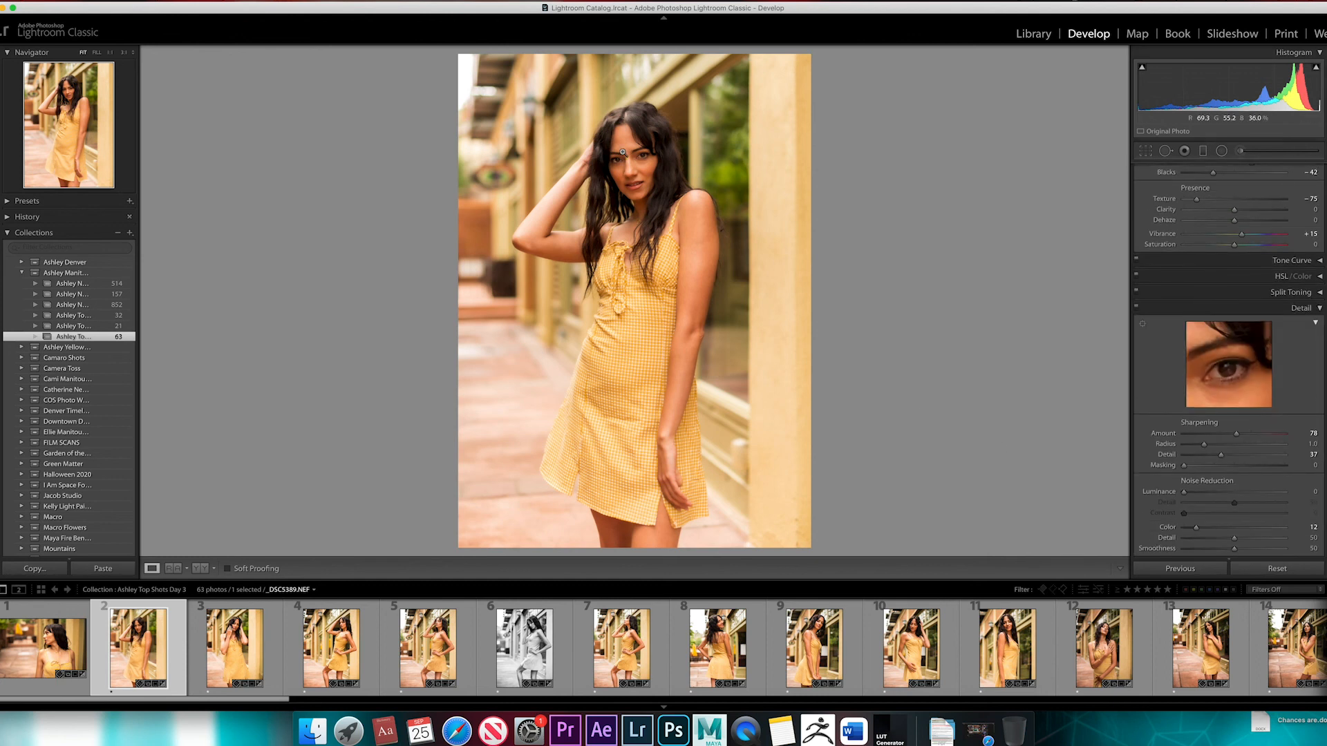
pyautogui.click(622, 153)
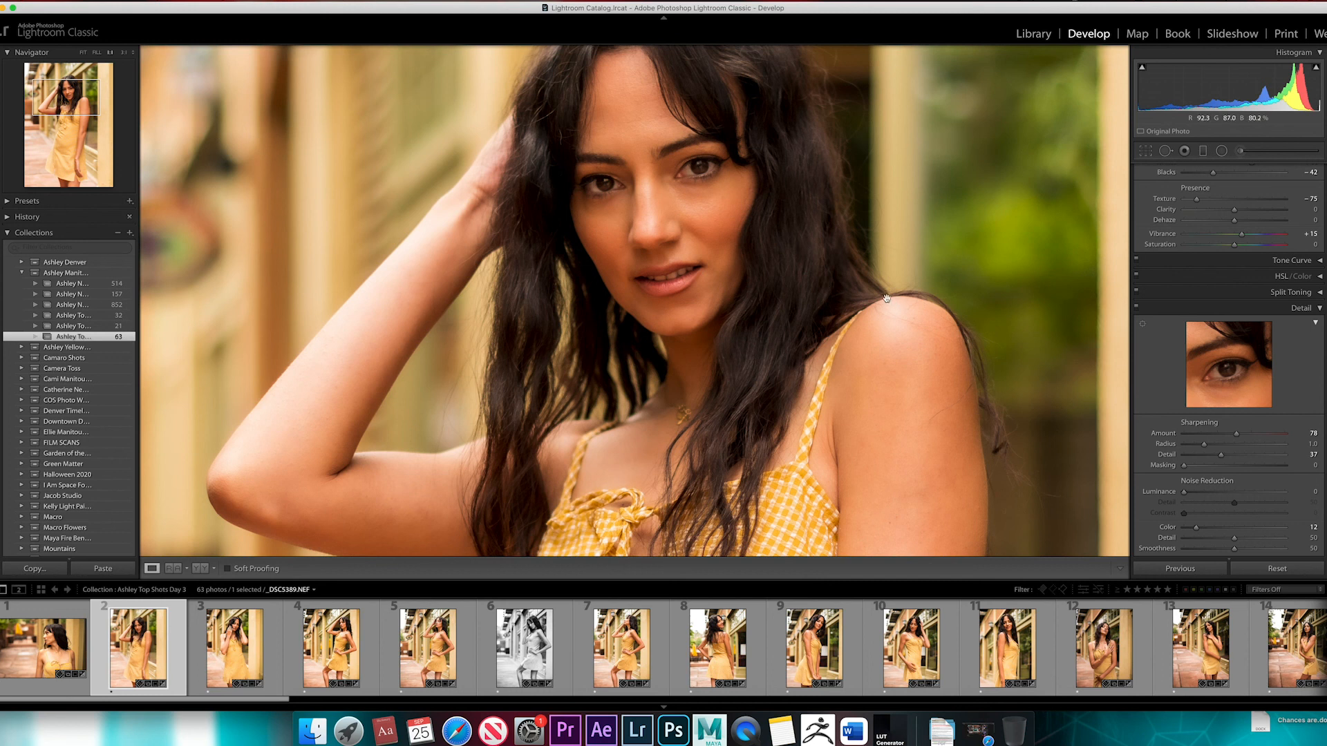
pyautogui.click(861, 368)
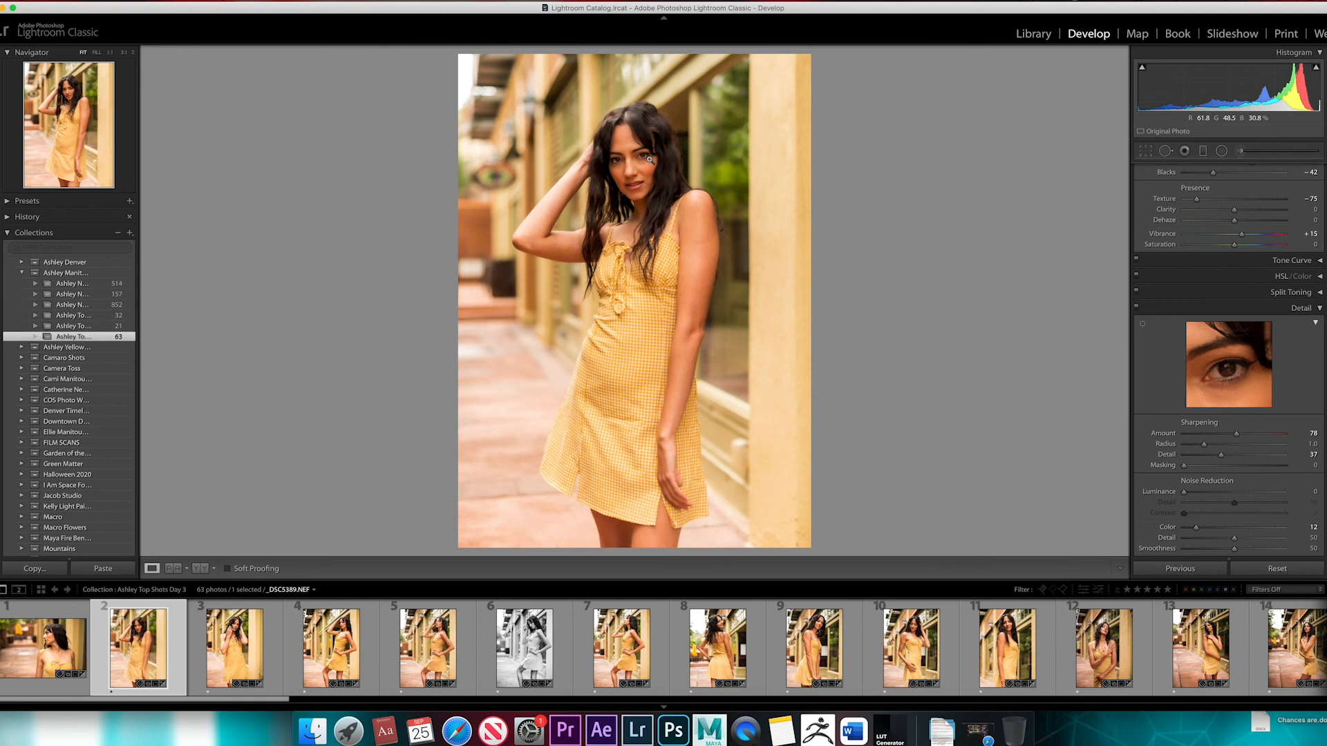
pyautogui.click(1321, 311)
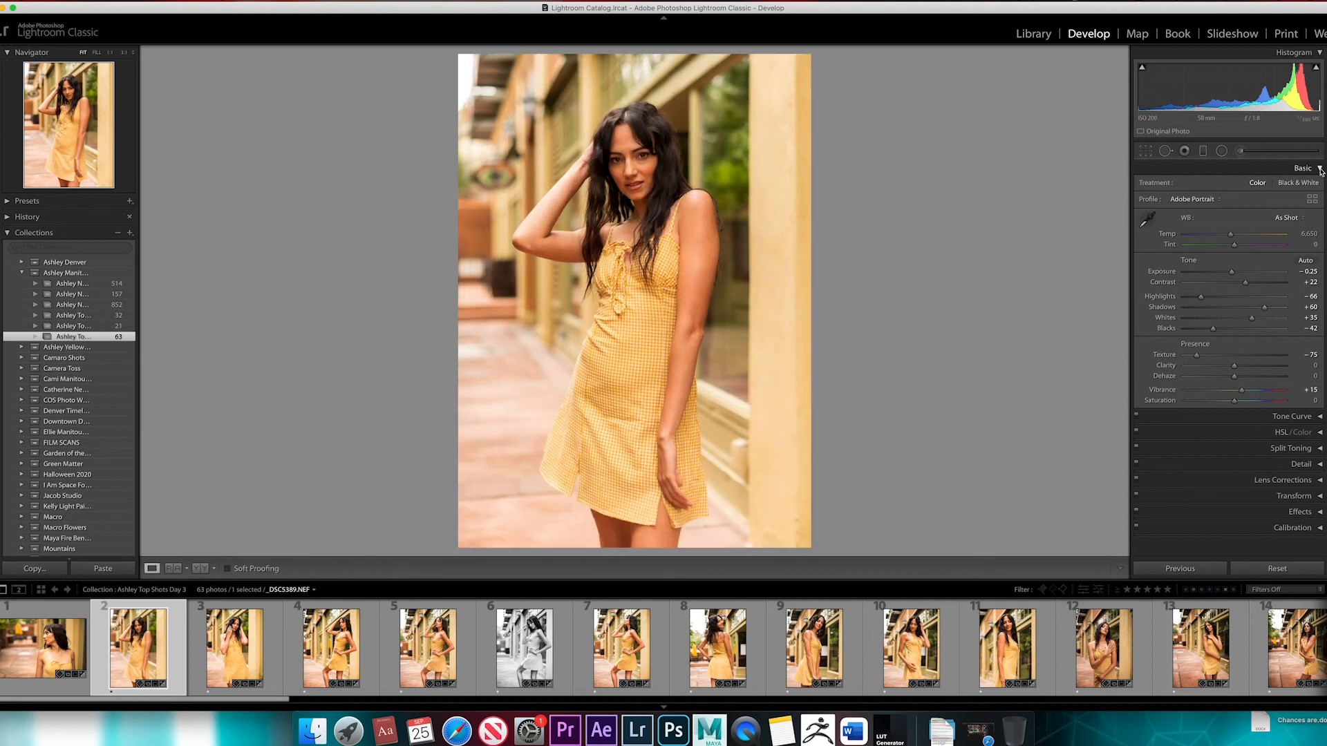
# Browse the collection's edited photos from _DSC5389.NEF through _DSC5442.NEF, comparing before and after versions along the way
pyautogui.press('Right')
pyautogui.press('Right')
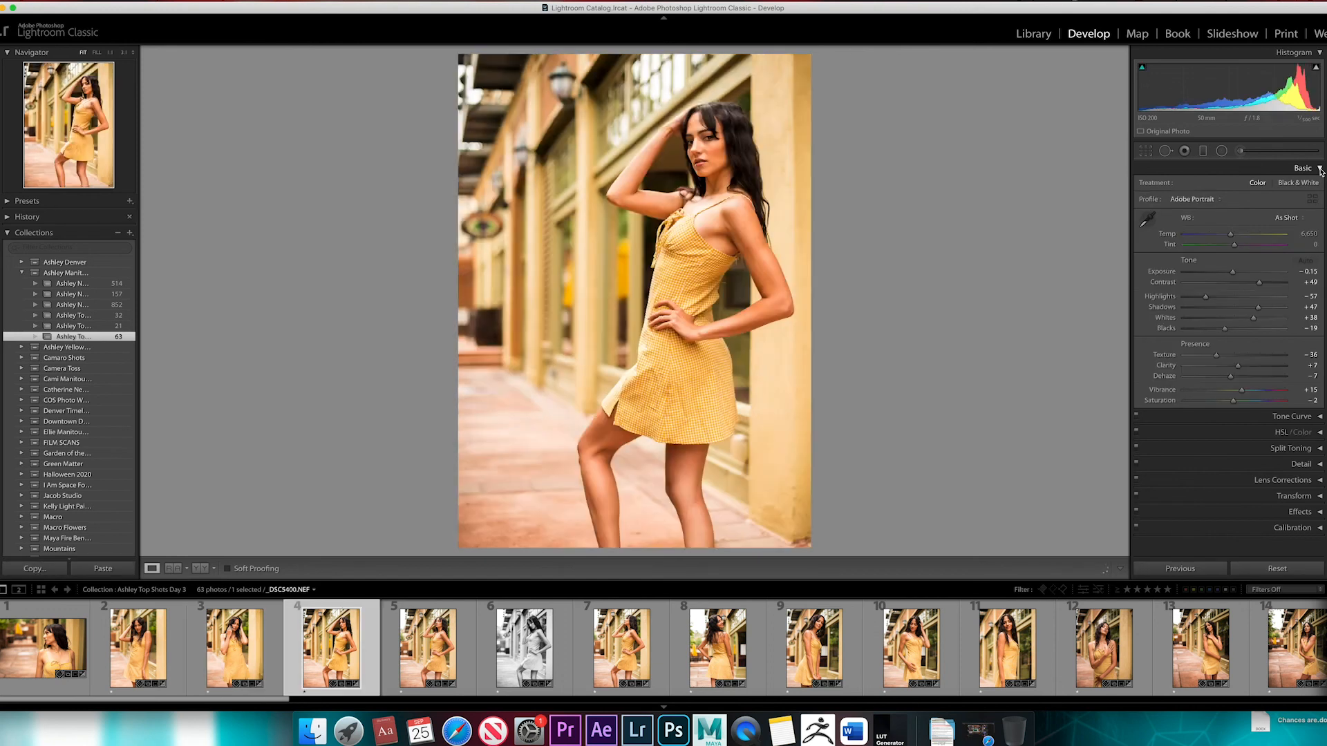
pyautogui.press('Right')
pyautogui.press('Right')
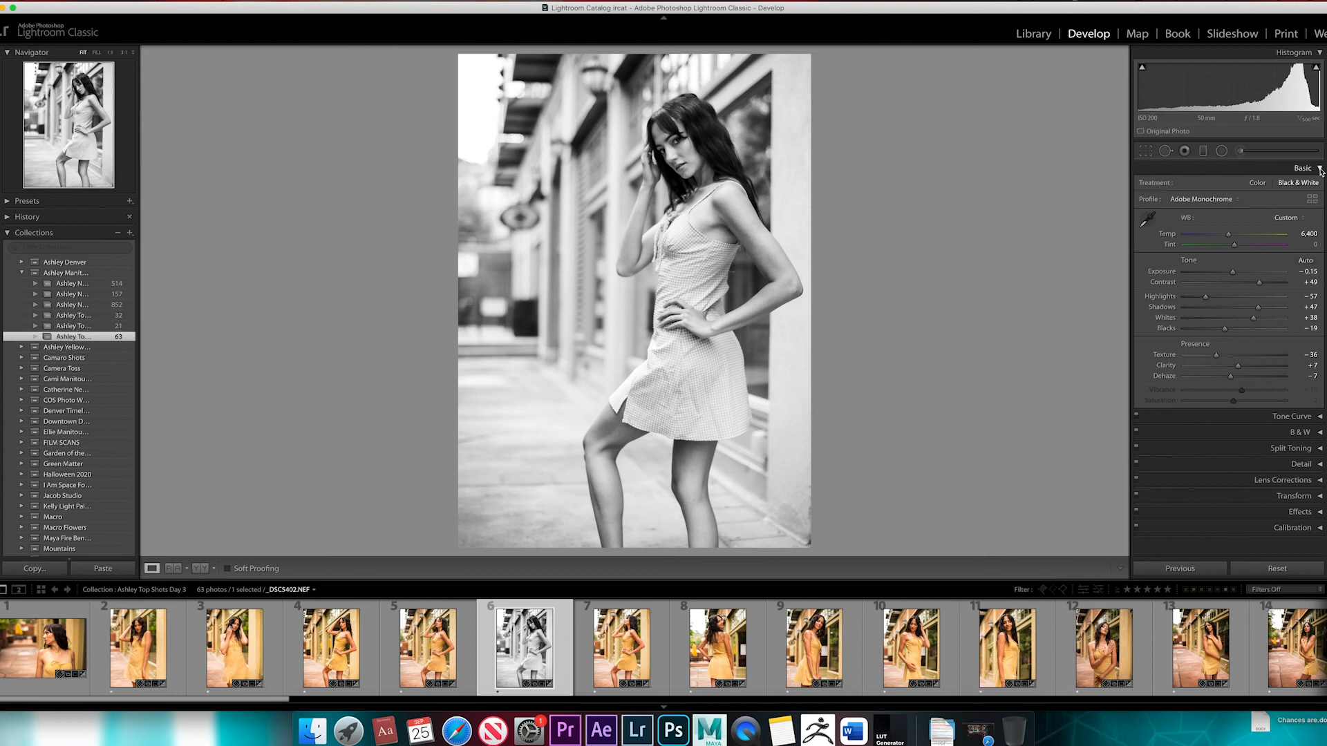
pyautogui.press('Right')
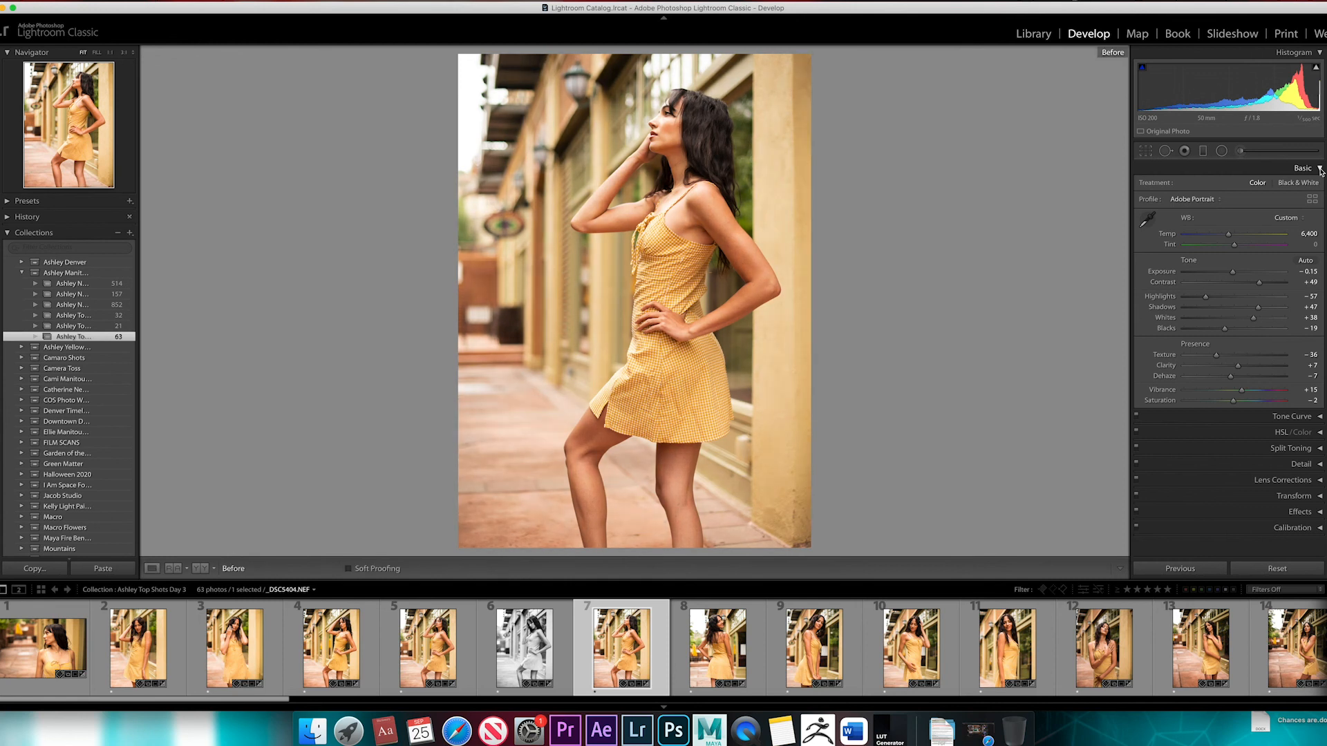
pyautogui.press('Right')
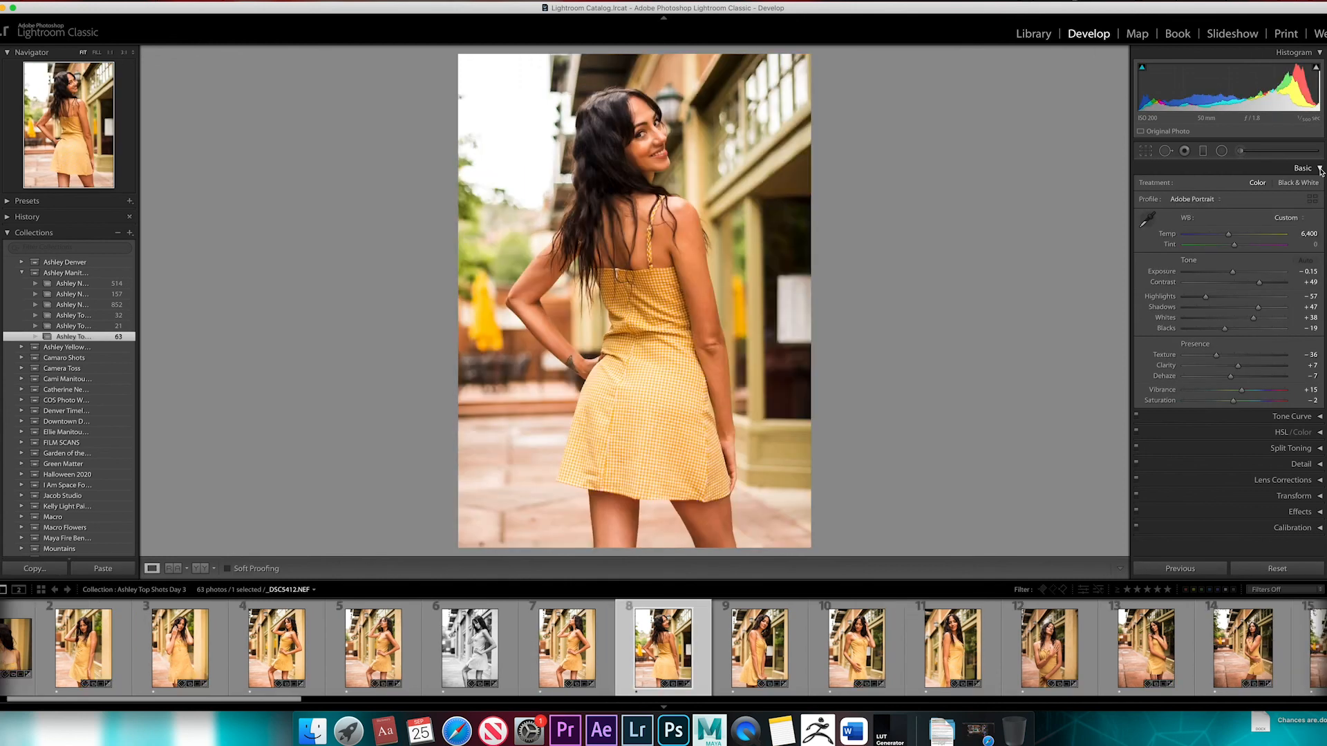
pyautogui.press('Right')
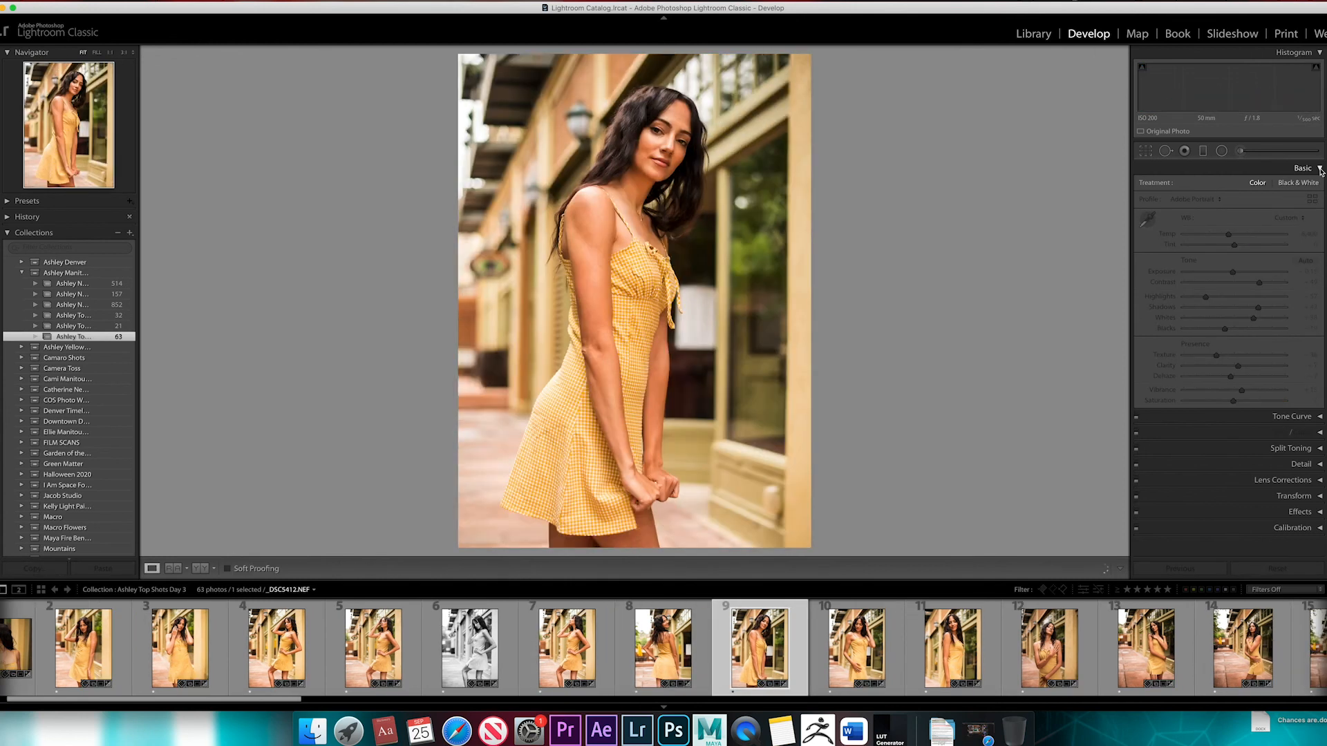
pyautogui.press('\\')
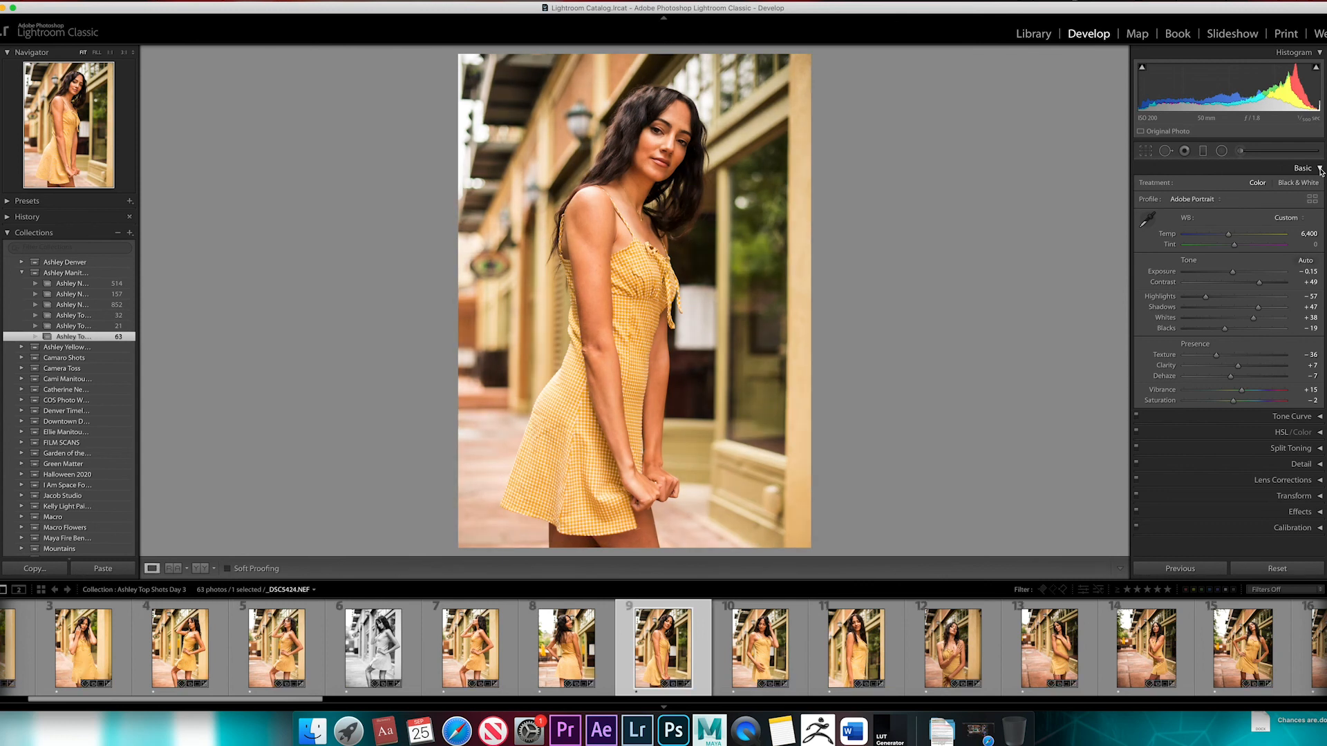
pyautogui.press('Right')
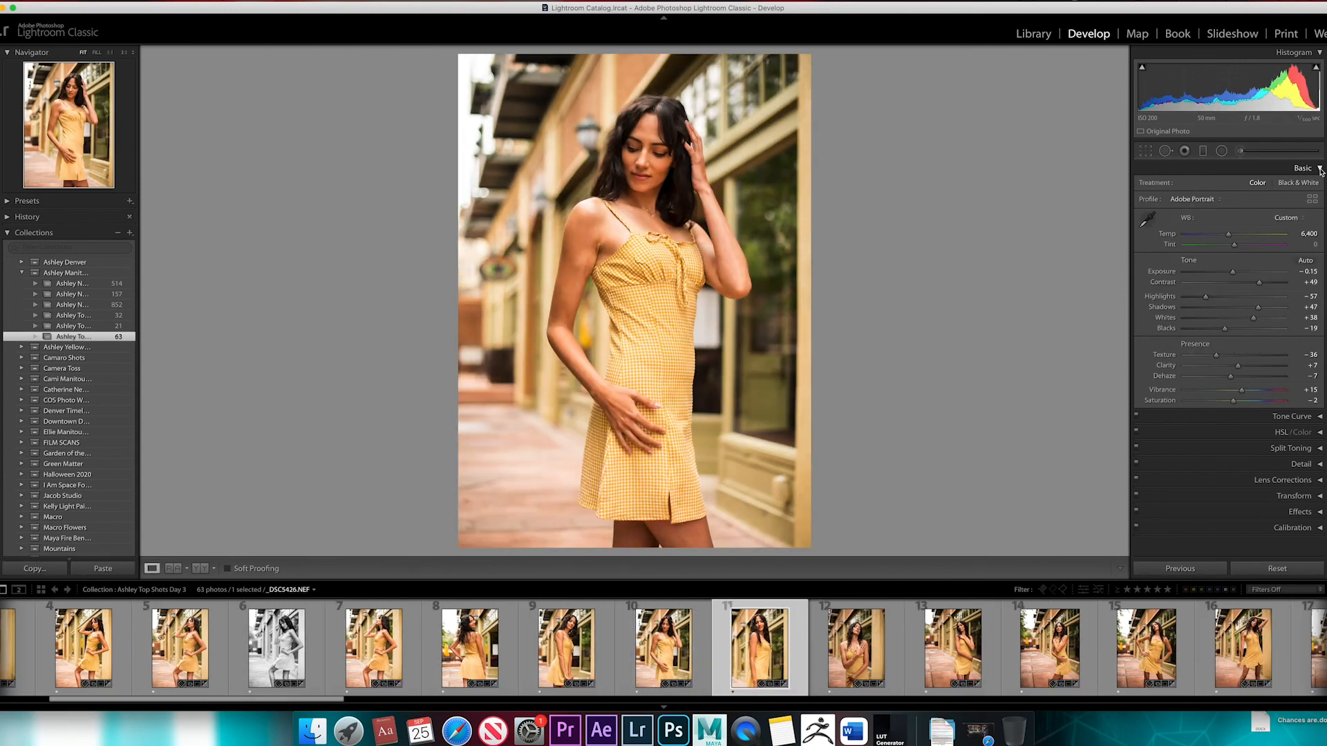
pyautogui.press('Right')
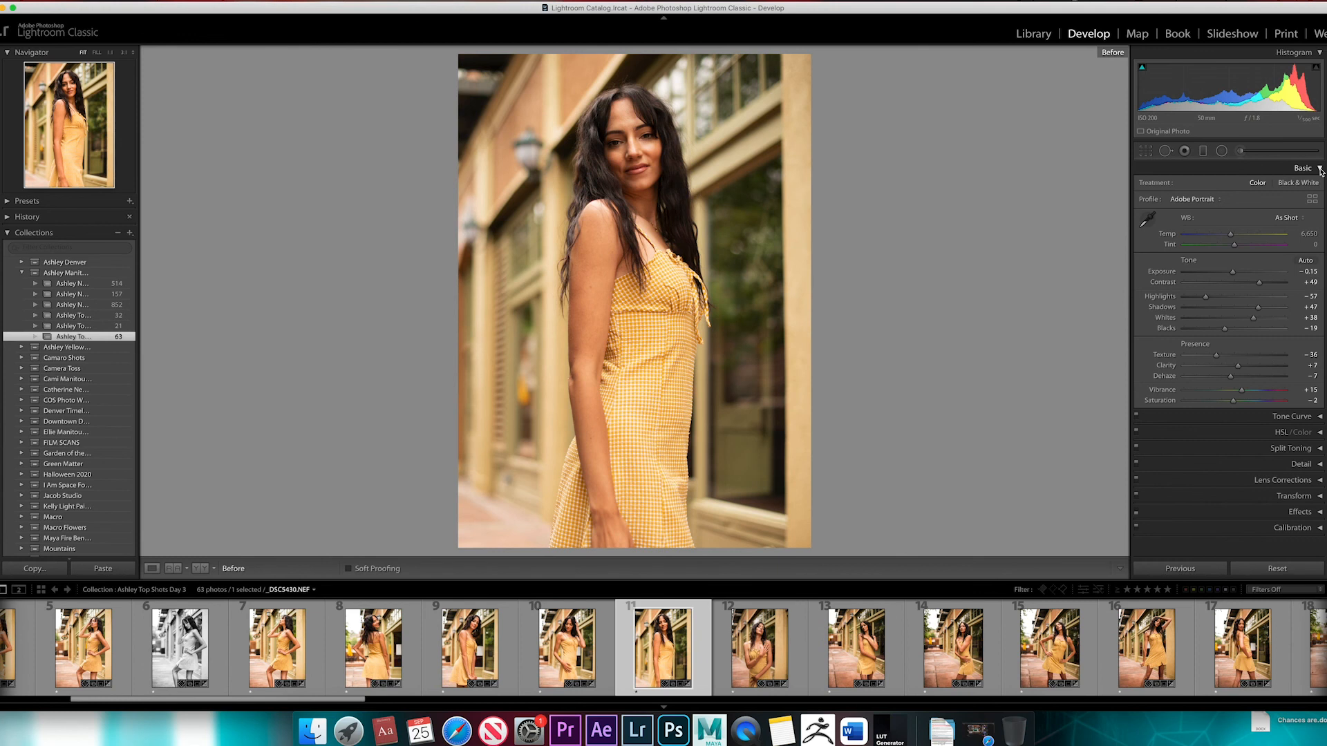
pyautogui.press('Right')
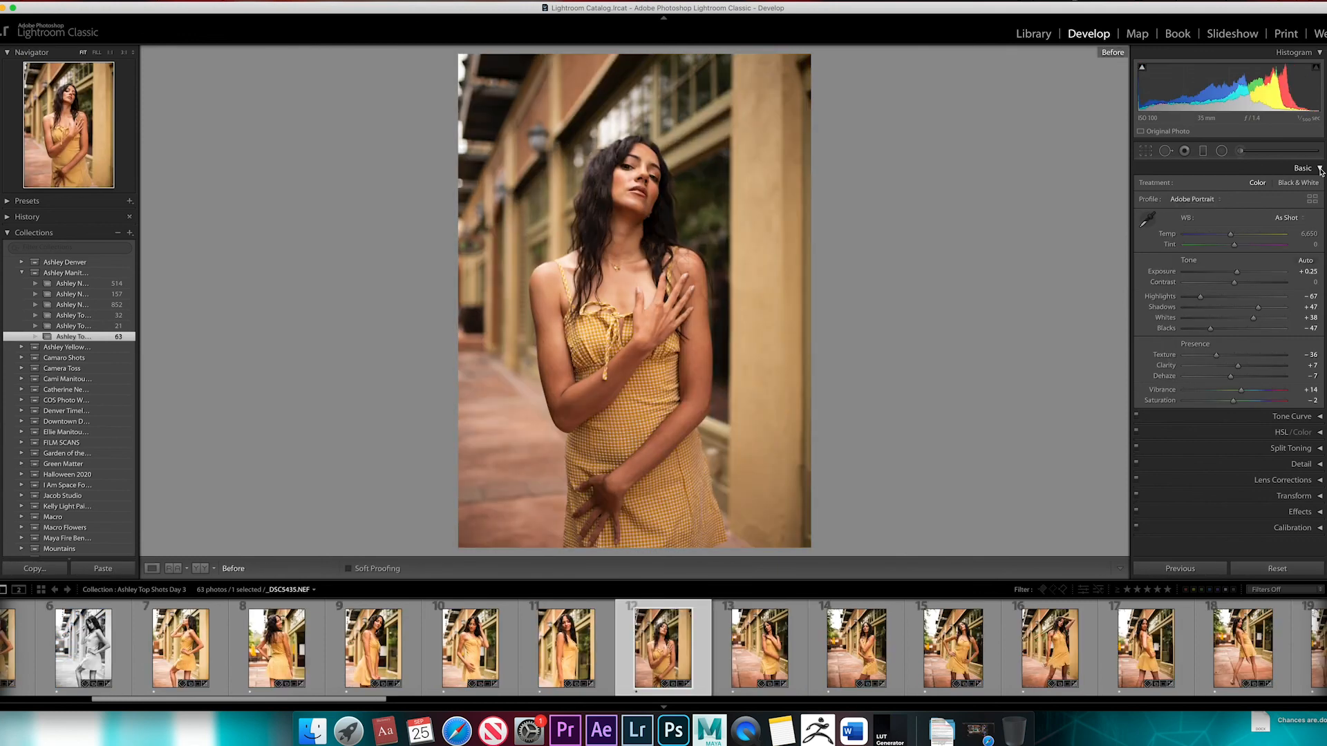
pyautogui.press('\\')
pyautogui.press('Right')
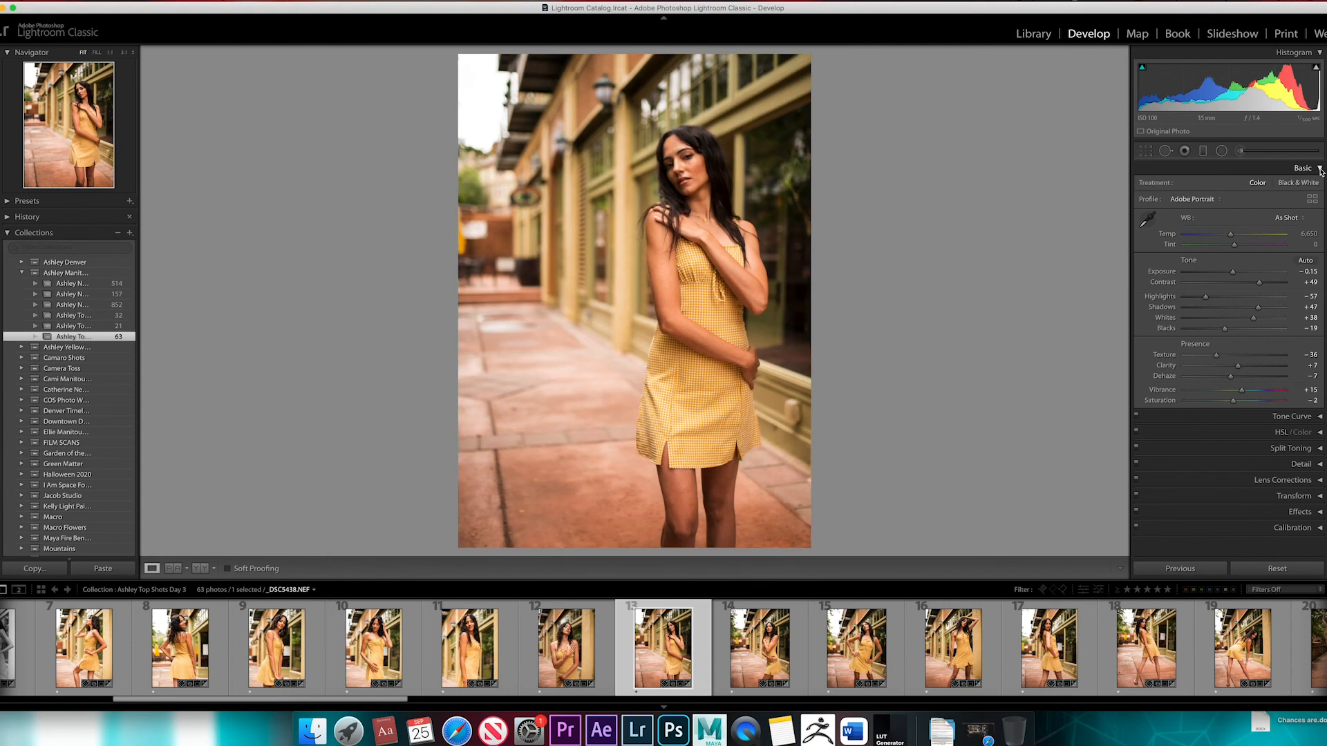
pyautogui.press('Right')
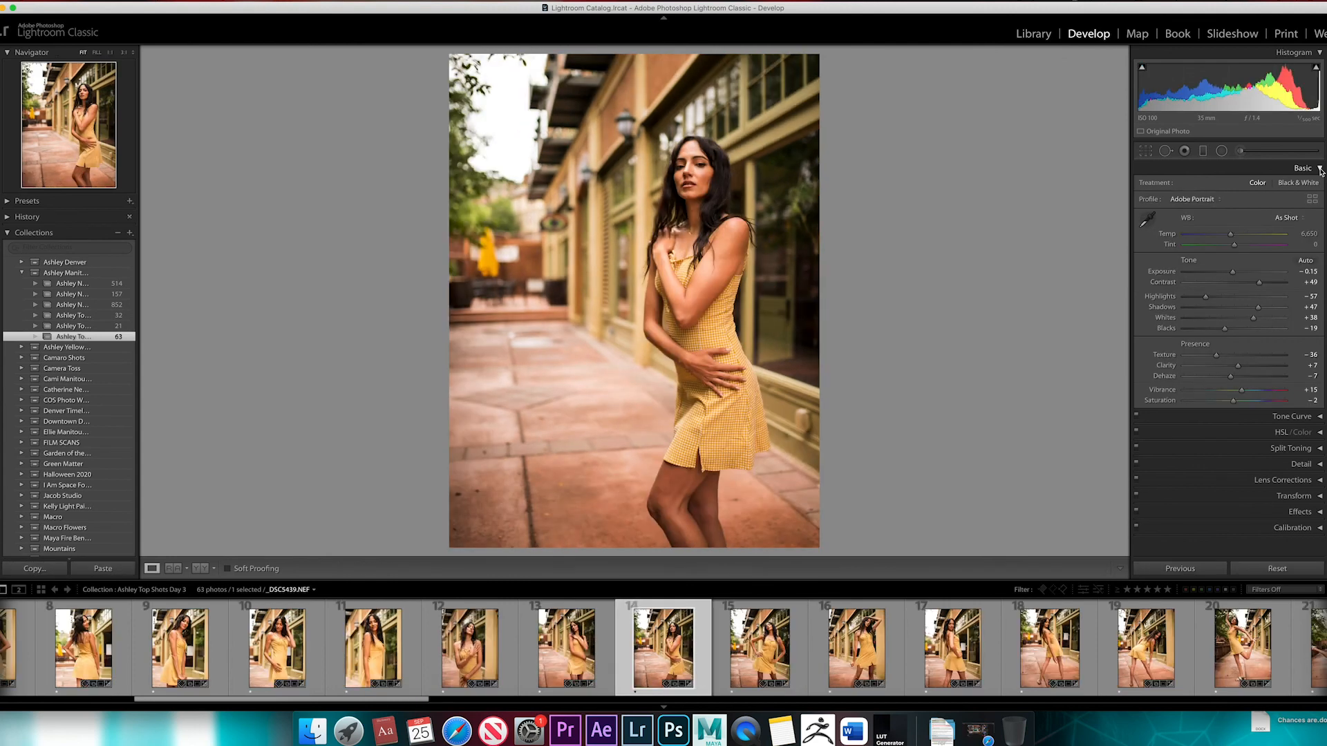
pyautogui.press('Right')
pyautogui.press('Right')
pyautogui.press('Right')
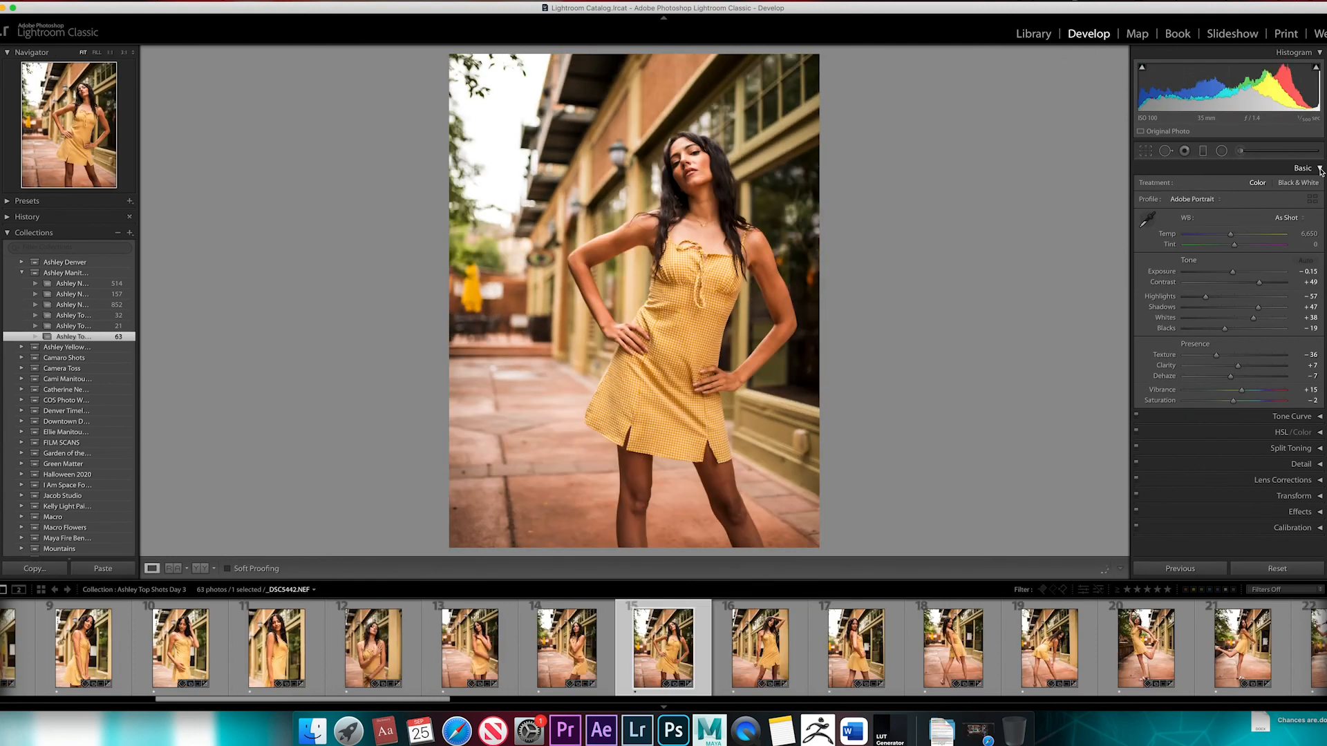